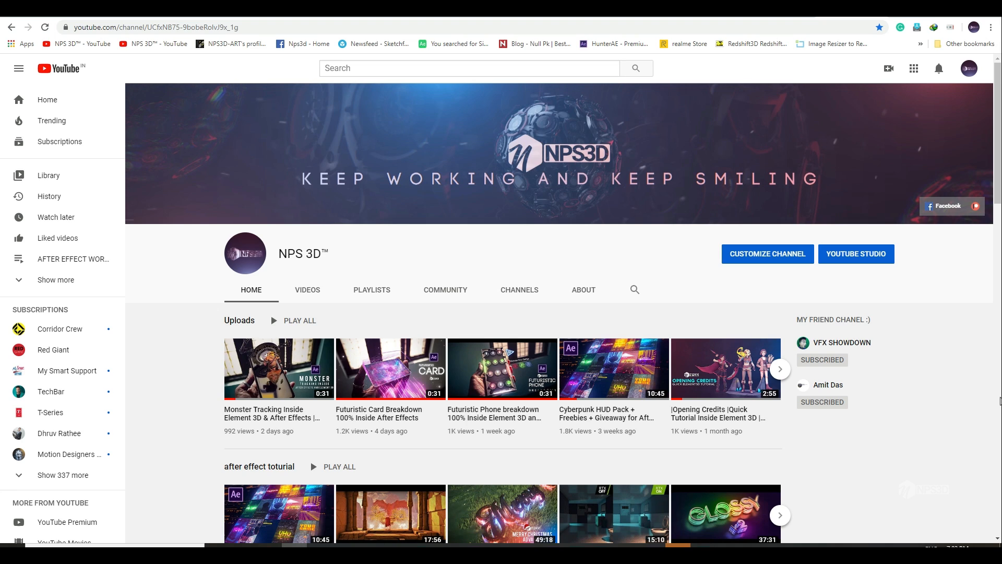
# Step: Browse the post grid on the motion designer's Instagram profile for reference visual effects work
pyautogui.click(895, 17)
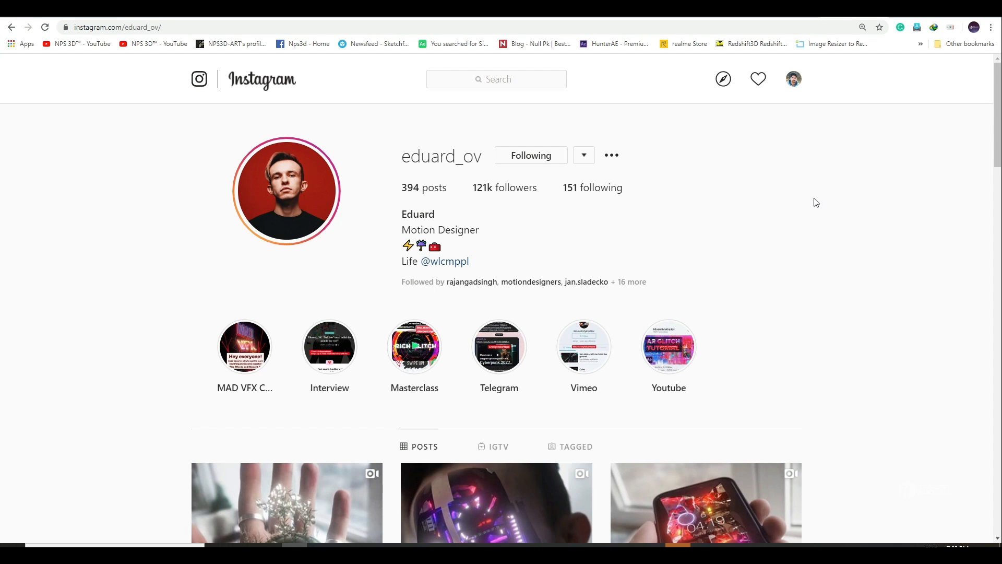
pyautogui.scroll(-7, 170, 302)
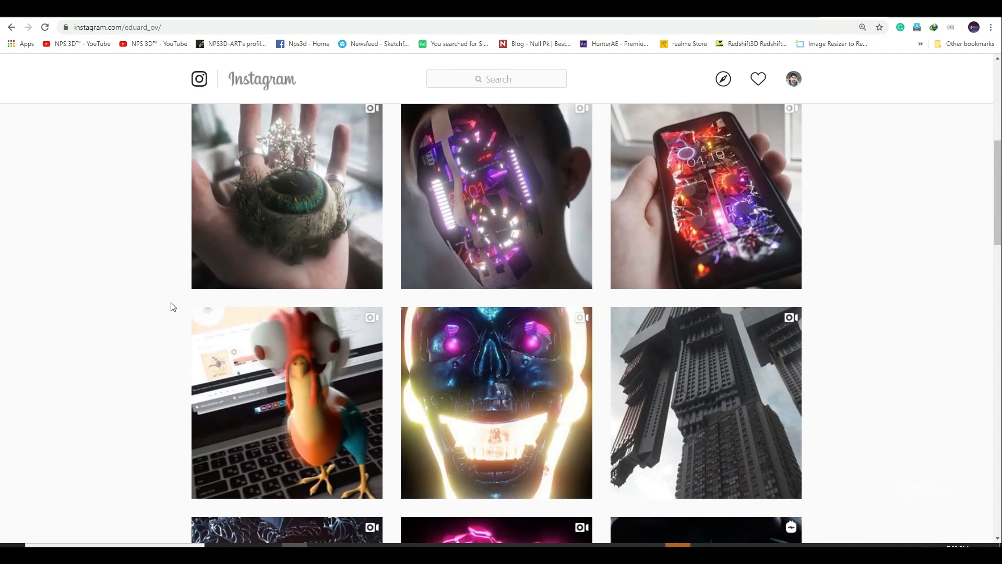
pyautogui.scroll(-20, 73, 341)
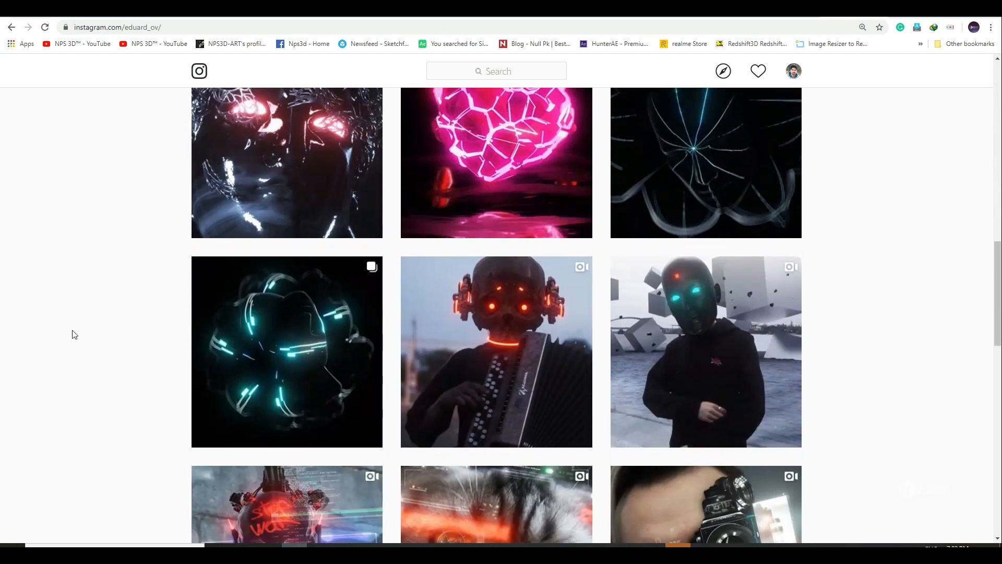
pyautogui.scroll(-6, 73, 332)
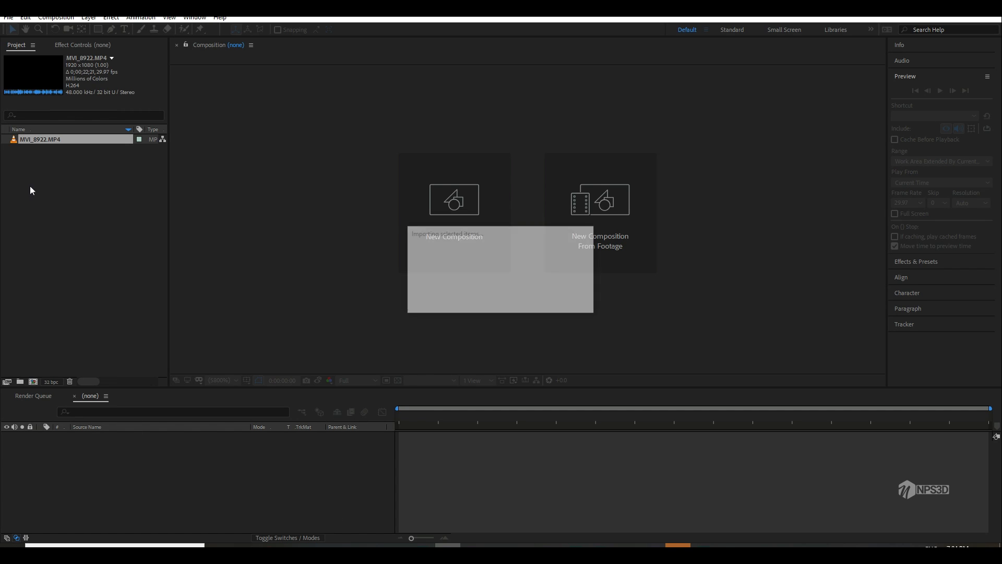
# Step: In After Effects, open the MVI_8922.MP4 clip in an enlarged footage viewer and scrub through it
pyautogui.doubleClick(40, 140)
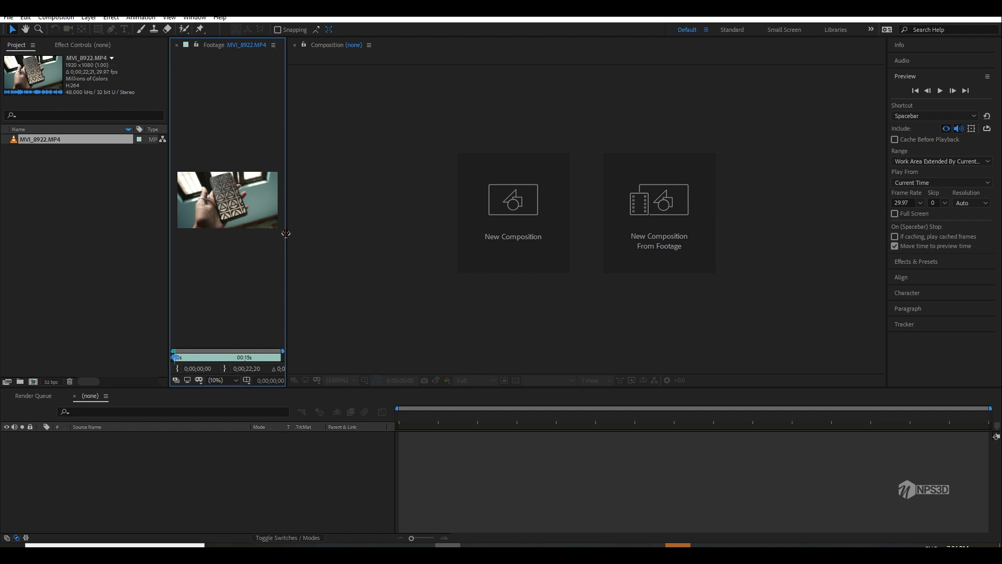
pyautogui.moveTo(286, 234); pyautogui.dragTo(653, 243)
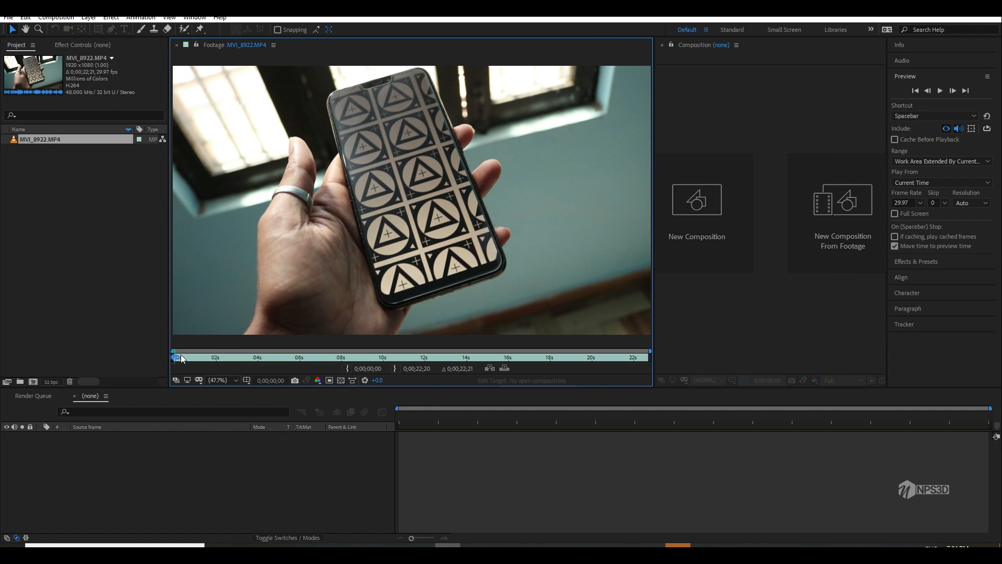
pyautogui.moveTo(182, 358)
pyautogui.mouseDown()
pyautogui.moveTo(233, 359)
pyautogui.moveTo(197, 360)
pyautogui.mouseUp()
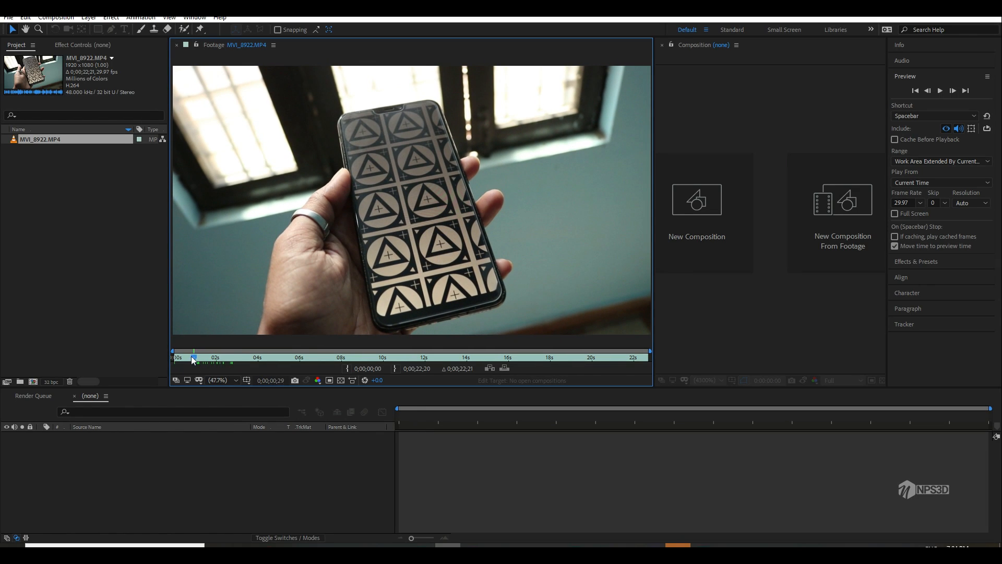
pyautogui.moveTo(194, 361); pyautogui.dragTo(541, 362)
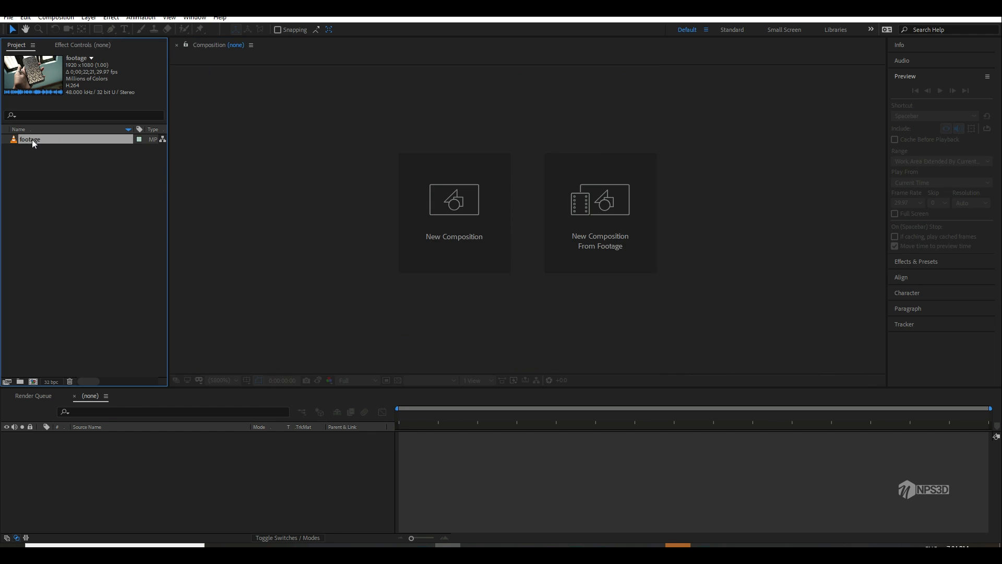
# Step: Create a composition from the footage clip and trim it to the section from 0;00;02;15 to about nine seconds
pyautogui.moveTo(32, 143); pyautogui.dragTo(33, 381)
pyautogui.click(465, 416)
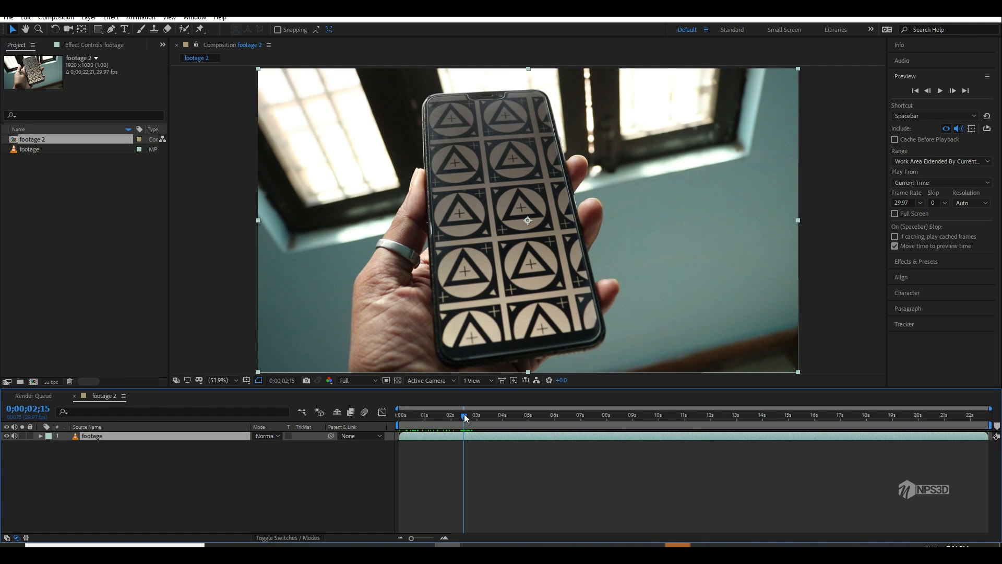
pyautogui.press('b')
pyautogui.moveTo(476, 416); pyautogui.dragTo(651, 421)
pyautogui.rightClick(604, 427)
pyautogui.click(656, 455)
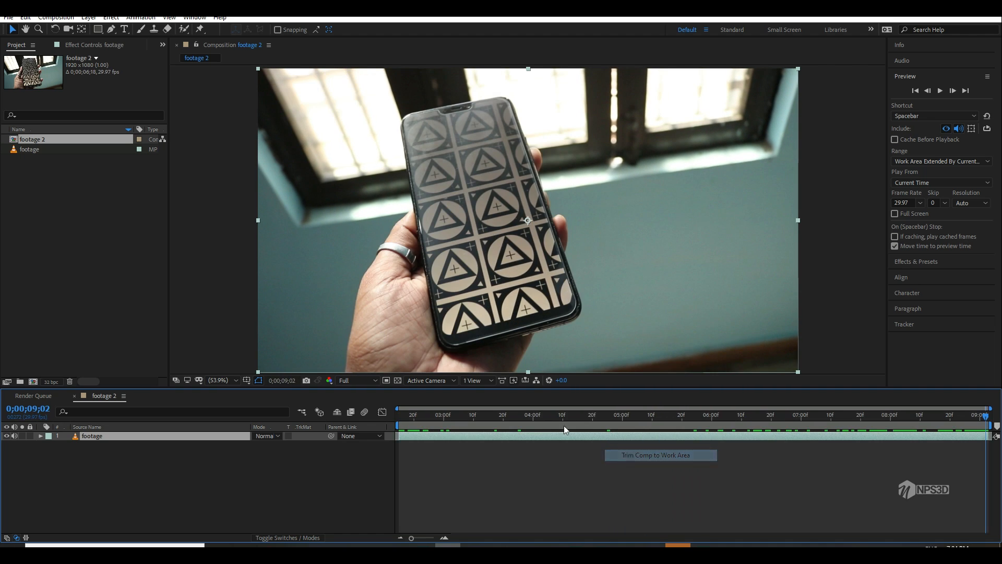
# Step: Mute the footage layer's audio and pre-compose the layer as footage Comp 1
pyautogui.press('space')
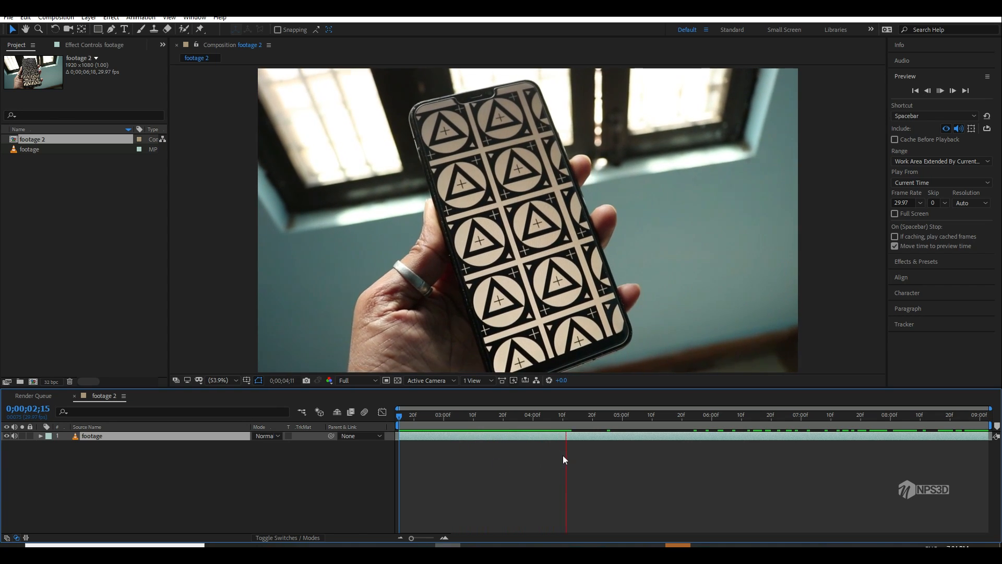
pyautogui.click(17, 436)
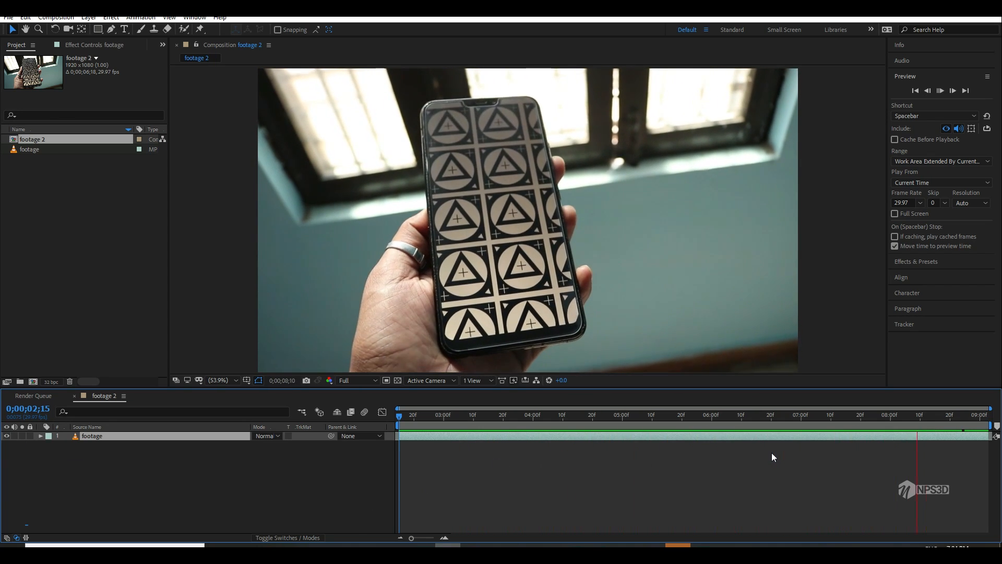
pyautogui.rightClick(108, 440)
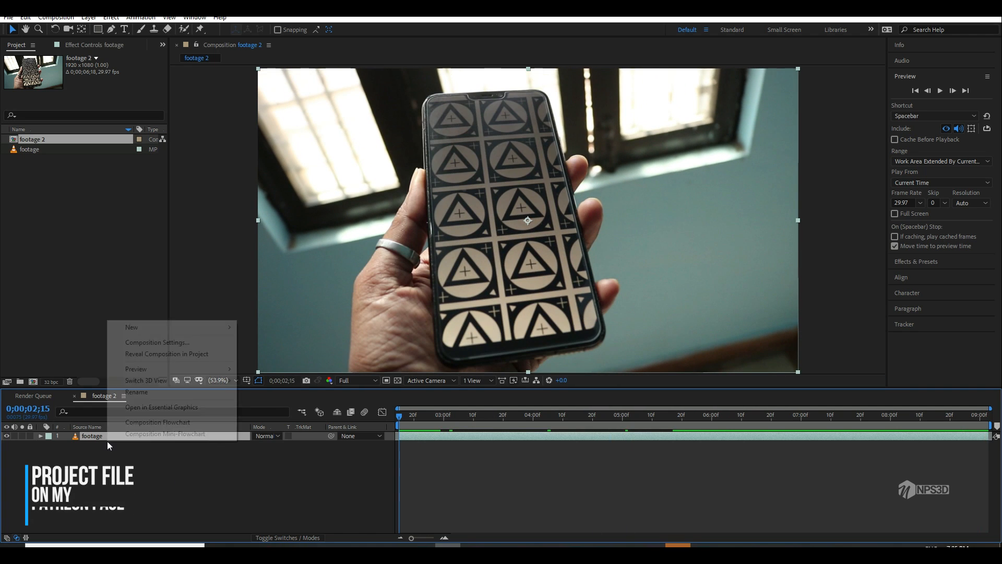
pyautogui.rightClick(85, 436)
pyautogui.click(123, 391)
pyautogui.click(115, 449)
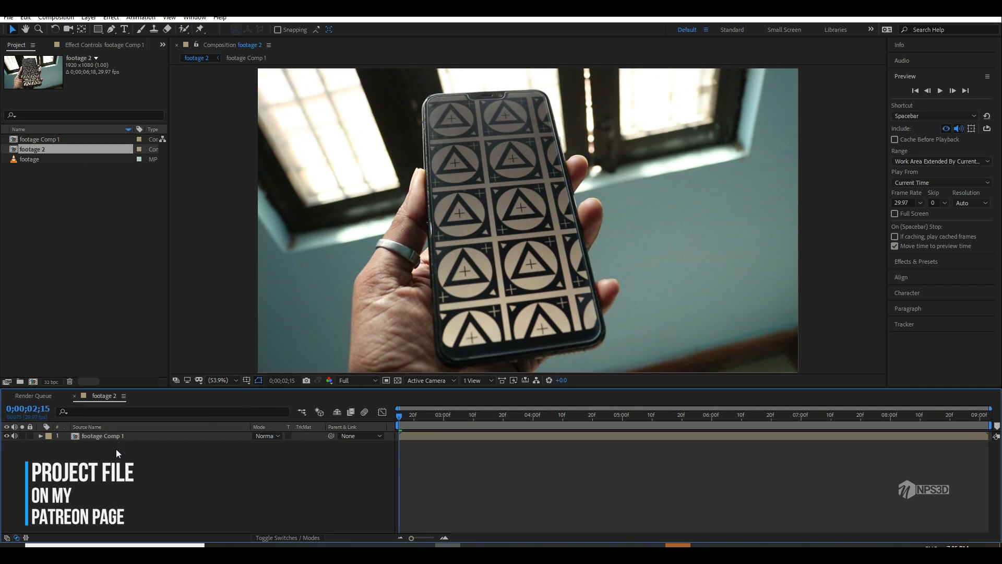
# Step: Copy the footage layer from footage Comp 1 into the footage 2 composition and rename the copy bg
pyautogui.click(98, 434)
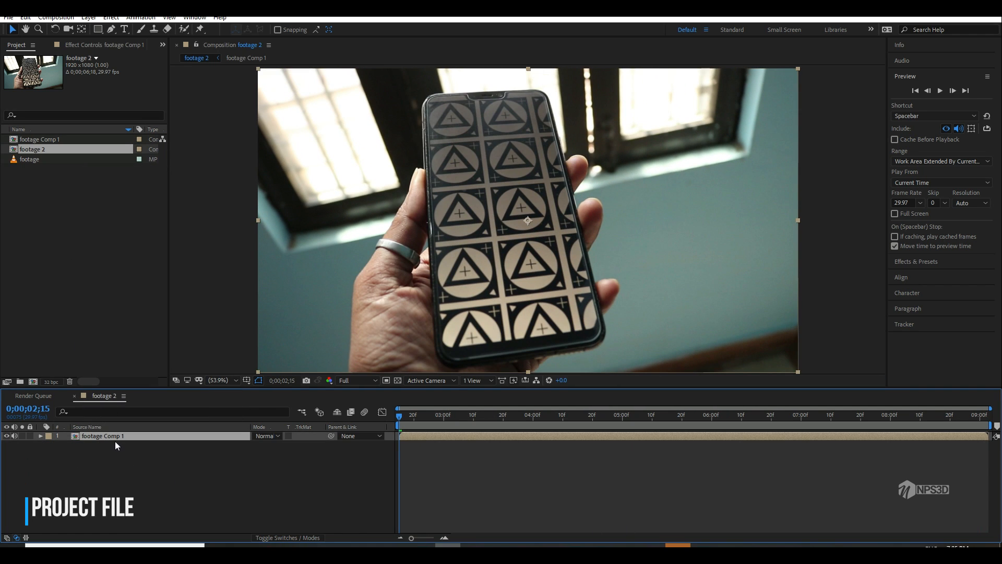
pyautogui.doubleClick(112, 436)
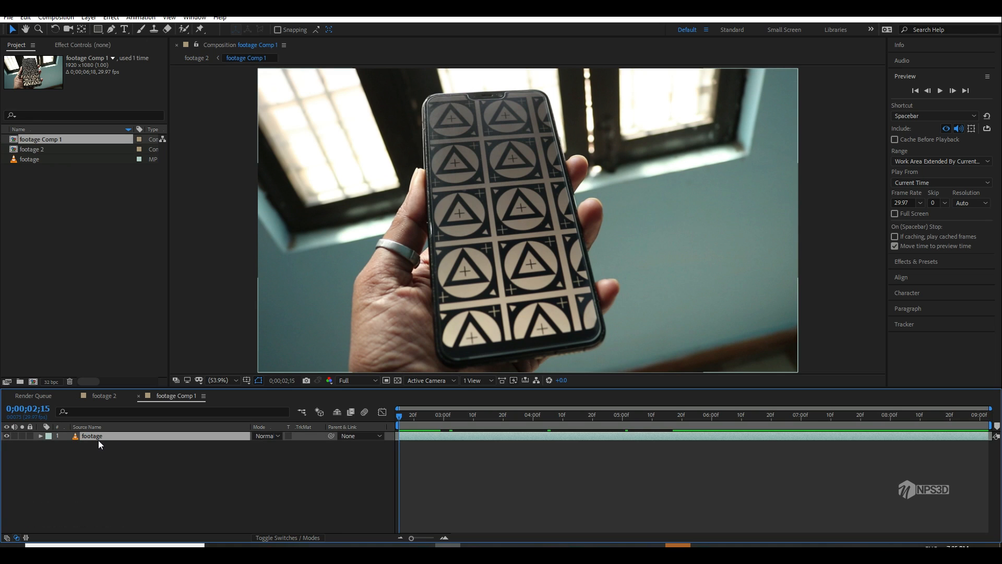
pyautogui.click(106, 396)
pyautogui.click(114, 472)
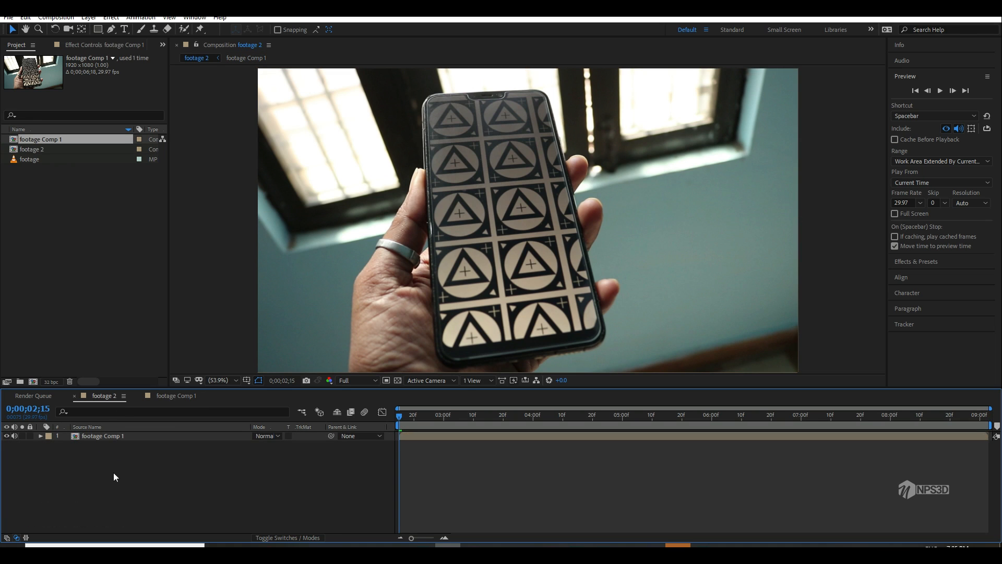
pyautogui.hotkey('ctrl', 'v')
pyautogui.press('Return')
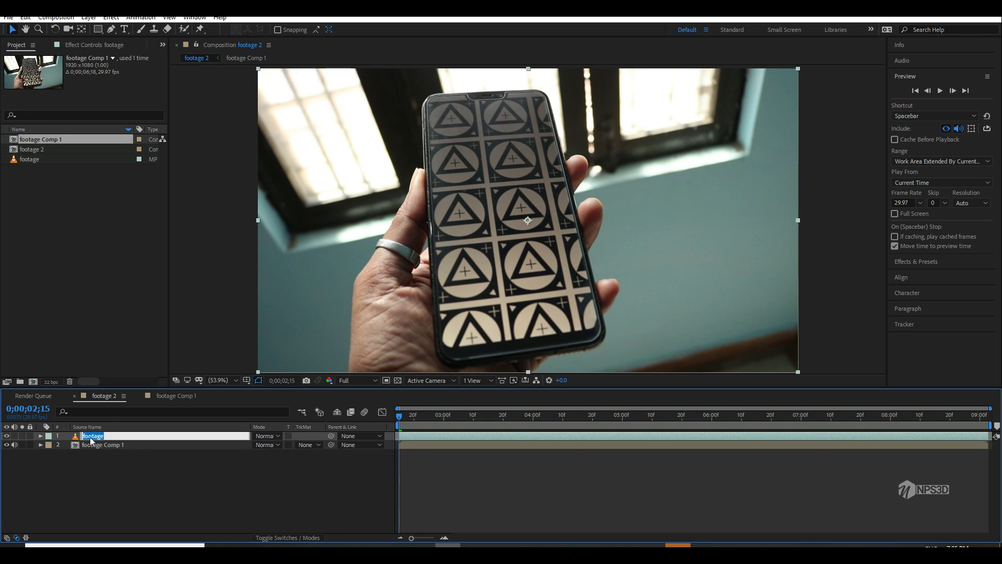
pyautogui.write('bg')
pyautogui.press('Return')
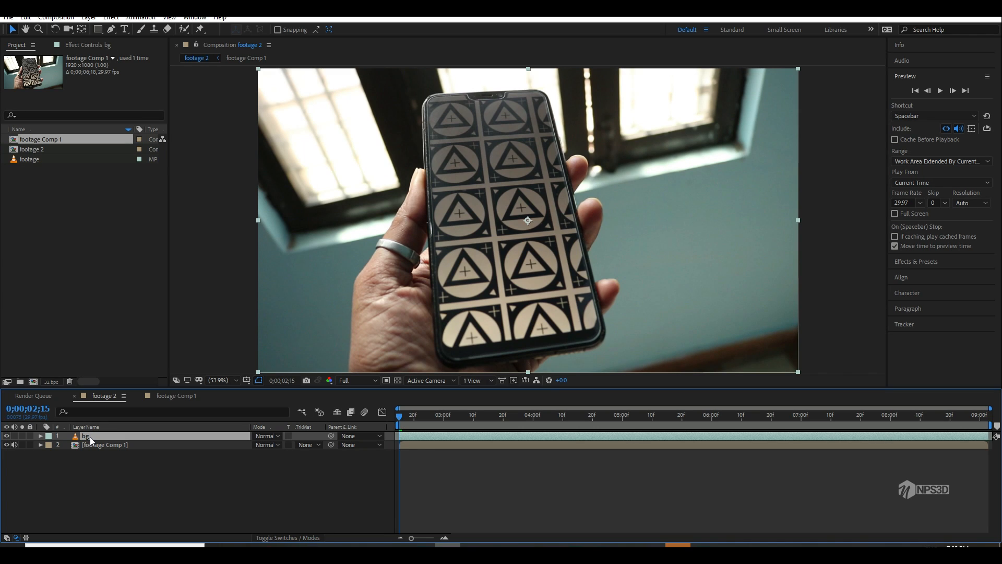
# Step: Move the bg layer beneath footage Comp 1 and rename the upper layer tracking mask
pyautogui.moveTo(91, 440); pyautogui.dragTo(92, 456)
pyautogui.click(89, 435)
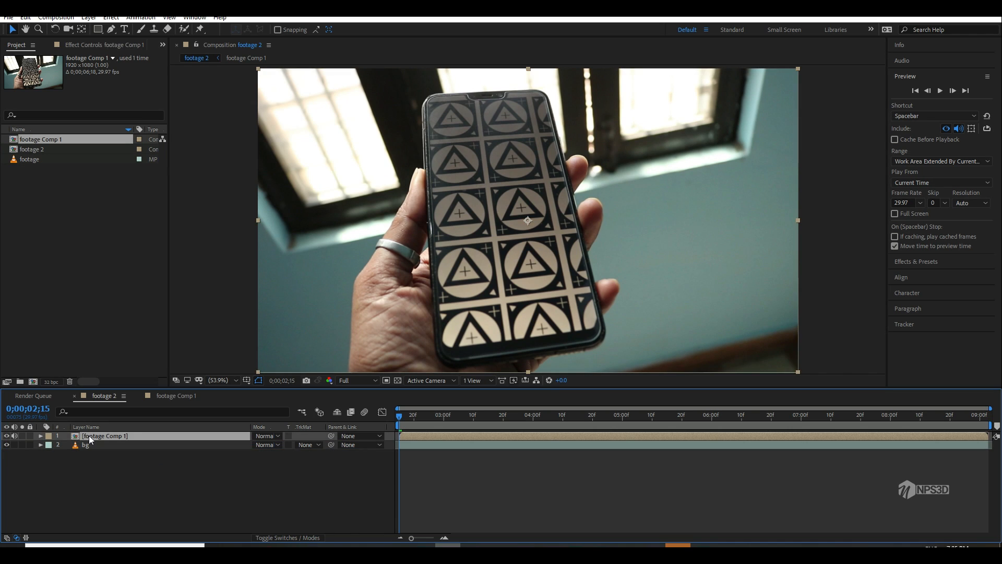
pyautogui.press('Return')
pyautogui.write('tracking mask')
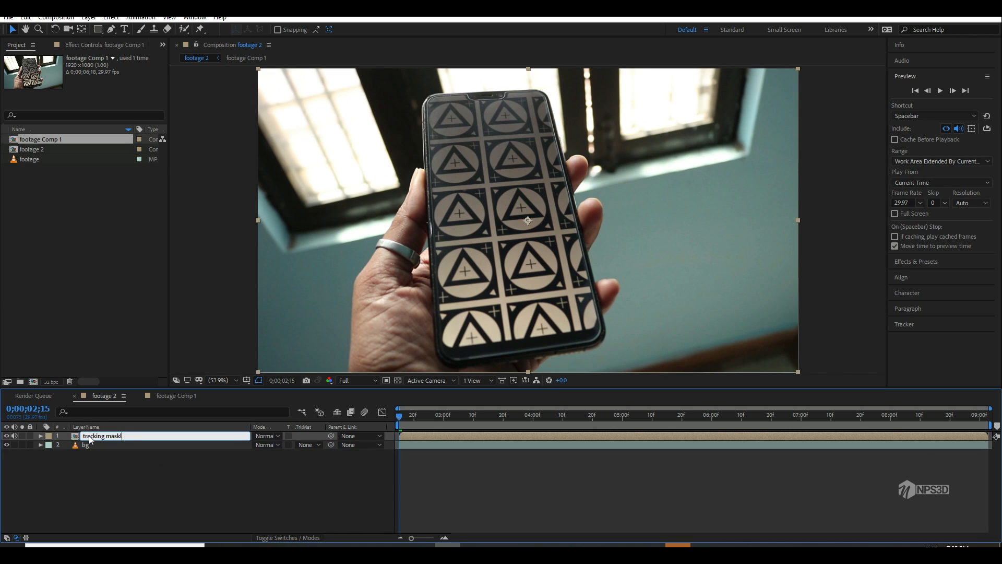
pyautogui.press('Return')
# Step: Open the tracking mask layer's pre-composition
pyautogui.click(110, 437)
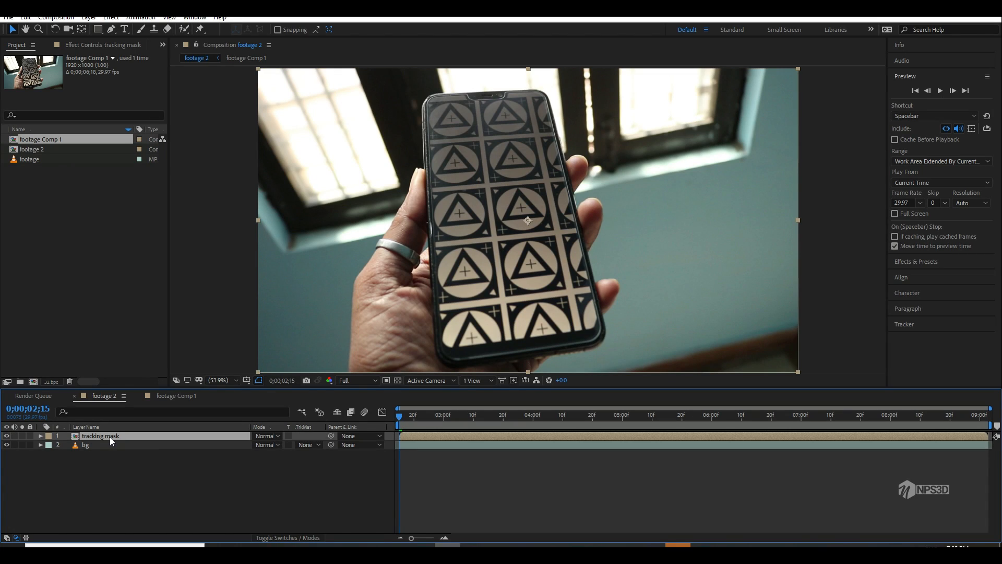
pyautogui.doubleClick(110, 437)
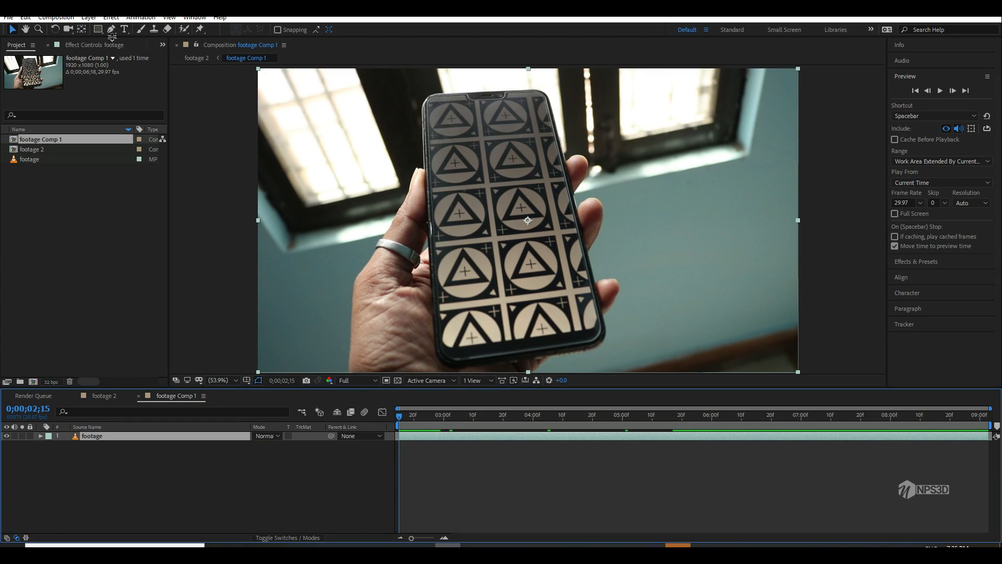
pyautogui.press('q')
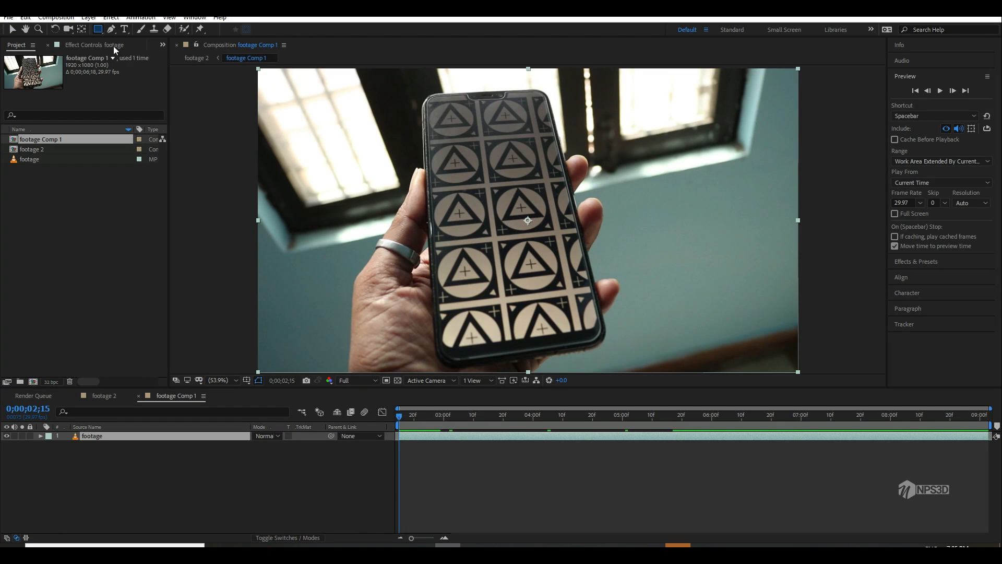
pyautogui.click(98, 33)
pyautogui.click(126, 30)
pyautogui.moveTo(415, 88); pyautogui.dragTo(599, 352)
pyautogui.hotkey('ctrl', 'z')
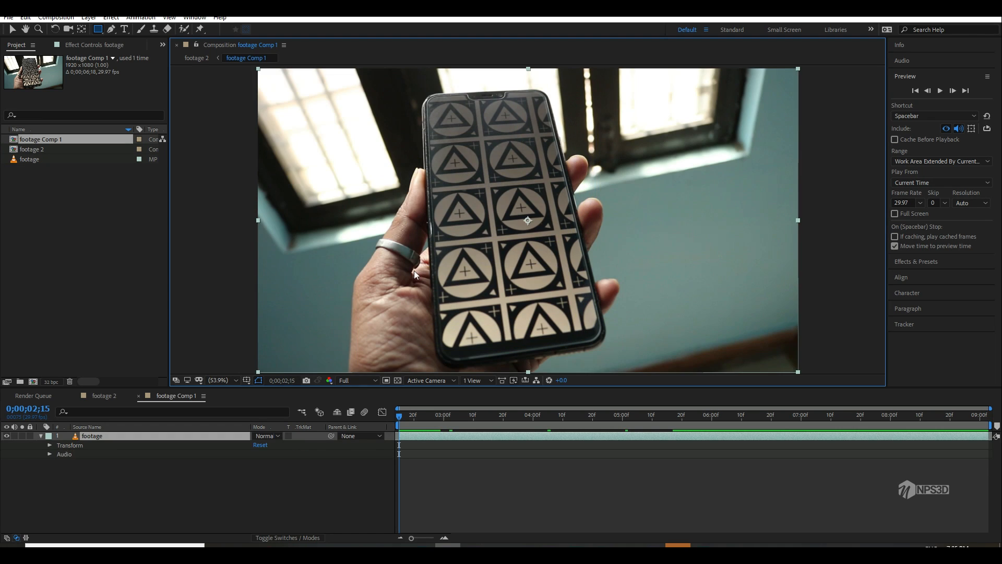
# Step: Draw a closed four-point mask just outside the phone's corners on the footage layer with the Pen tool
pyautogui.click(110, 31)
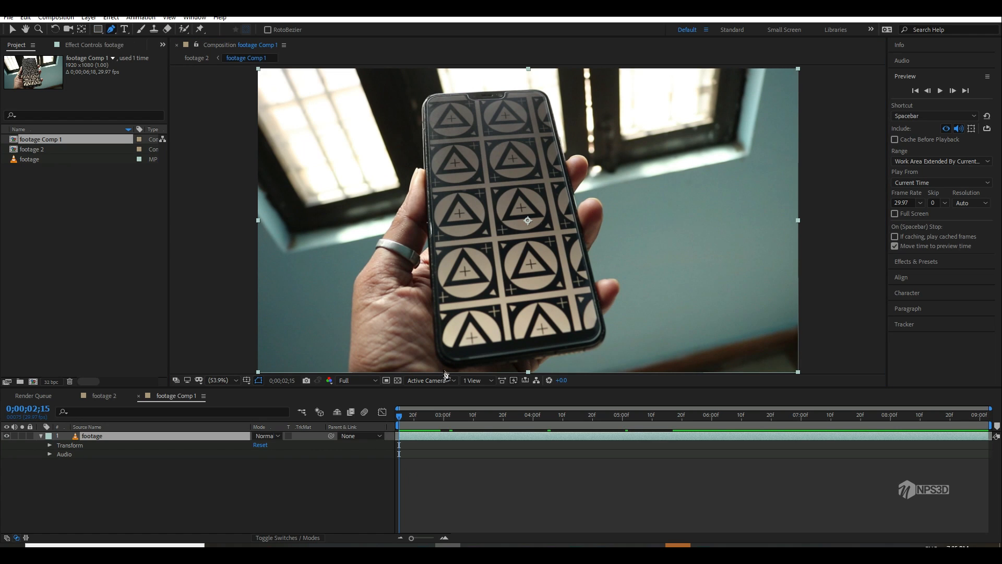
pyautogui.click(415, 96)
pyautogui.click(553, 86)
pyautogui.click(609, 347)
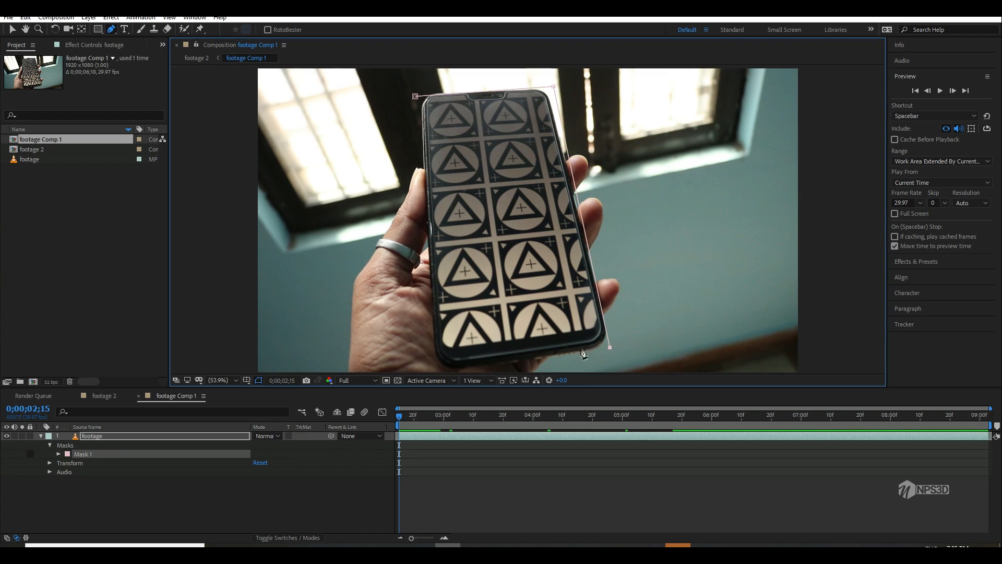
pyautogui.click(434, 362)
pyautogui.click(415, 96)
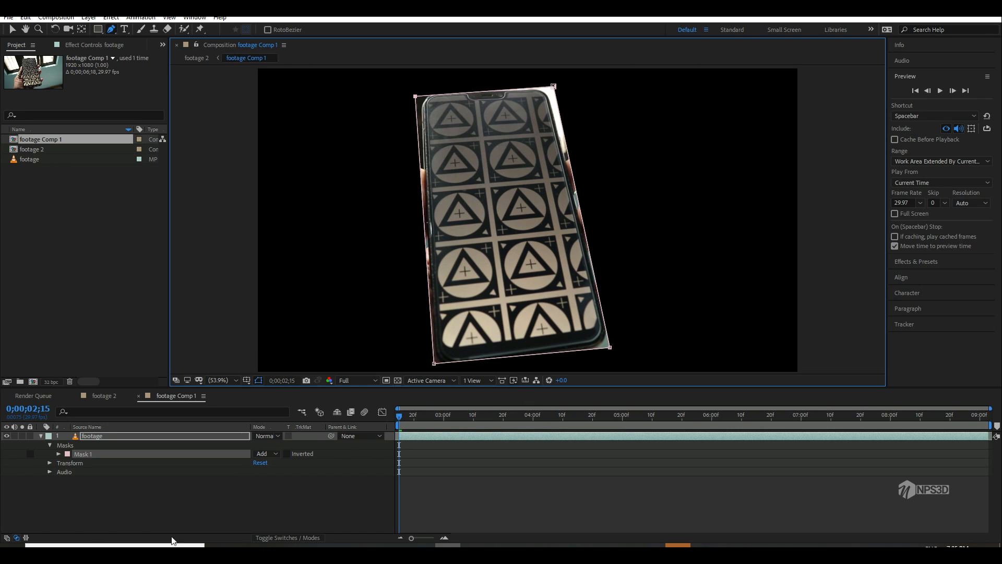
# Step: Start keyframing Mask 1's path at 0;00;02;15, and at 0;00;03;11 set the mask mode to None
pyautogui.press('m')
pyautogui.click(75, 454)
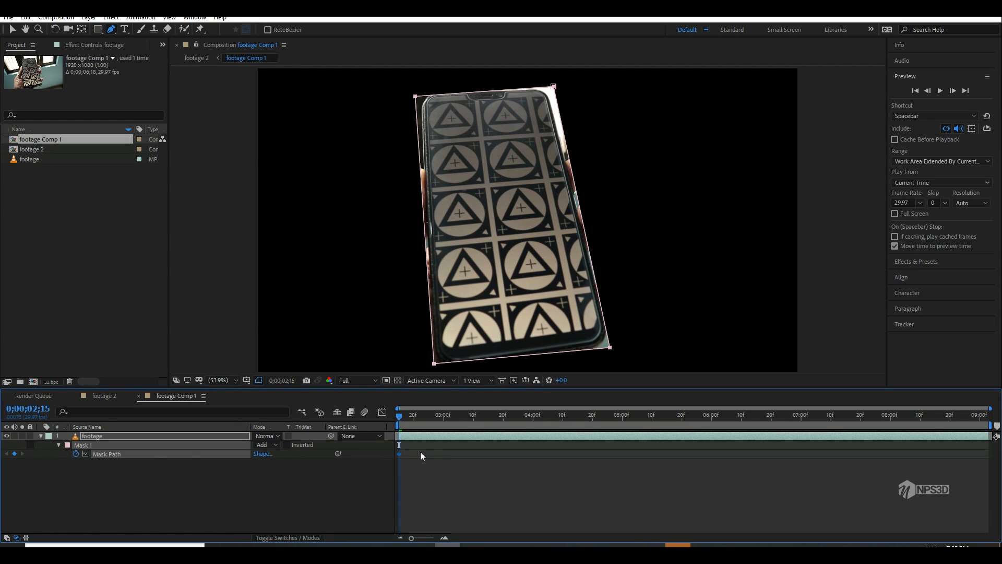
pyautogui.moveTo(448, 421); pyautogui.dragTo(478, 420)
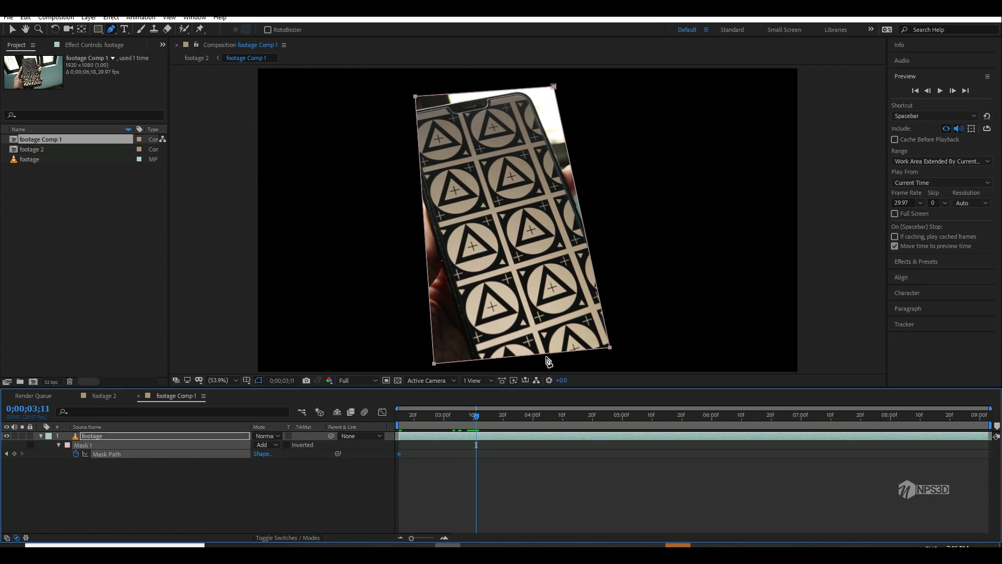
pyautogui.click(263, 444)
pyautogui.click(282, 454)
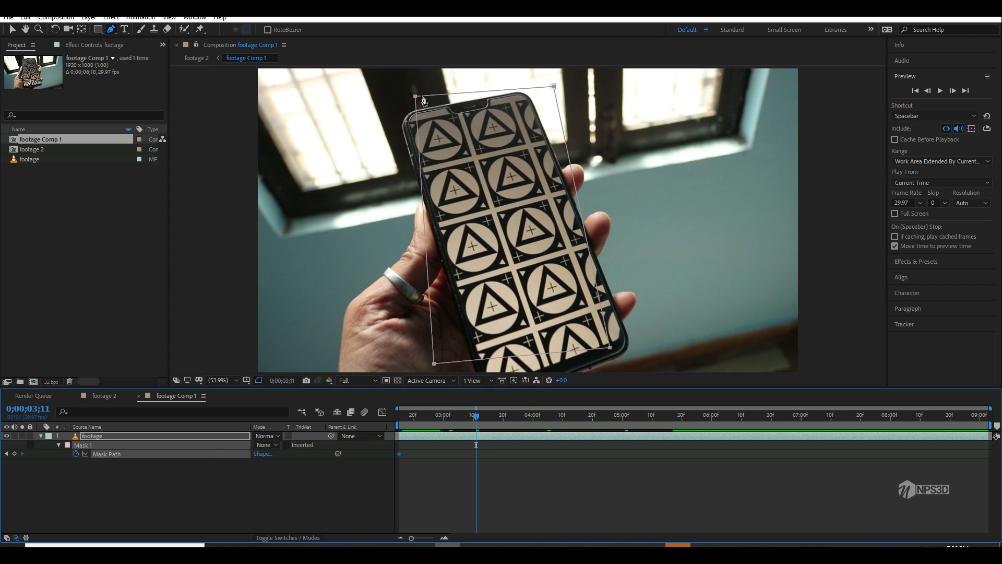
# Step: At 0;00;03;11, move Mask 1's four corner points so the mask surrounds the tilted phone
pyautogui.press('v')
pyautogui.moveTo(415, 97); pyautogui.dragTo(401, 113)
pyautogui.click(401, 114)
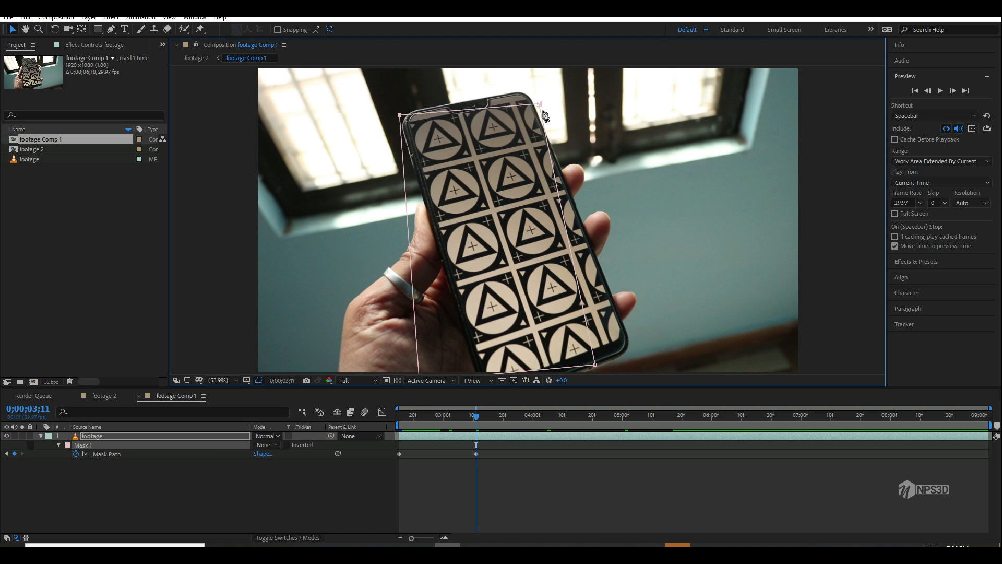
pyautogui.moveTo(543, 112); pyautogui.dragTo(536, 91)
pyautogui.moveTo(596, 365); pyautogui.dragTo(648, 358)
pyautogui.moveTo(399, 360); pyautogui.dragTo(462, 361)
# Step: Fine-tune Mask 1's two upper corner points so its edges sit slightly outside the phone's top corners
pyautogui.moveTo(489, 239); pyautogui.dragTo(551, 297)
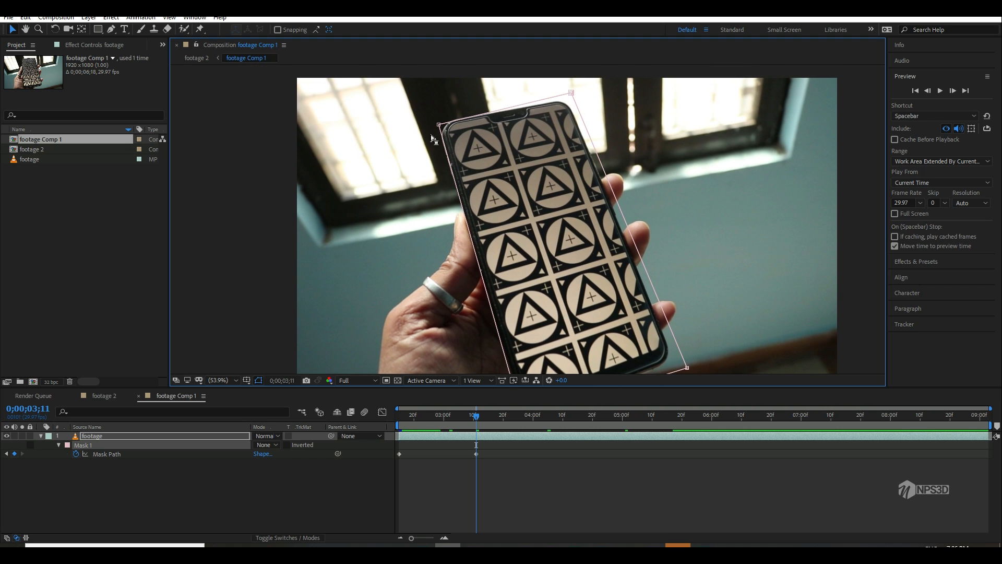
pyautogui.moveTo(440, 126); pyautogui.dragTo(434, 125)
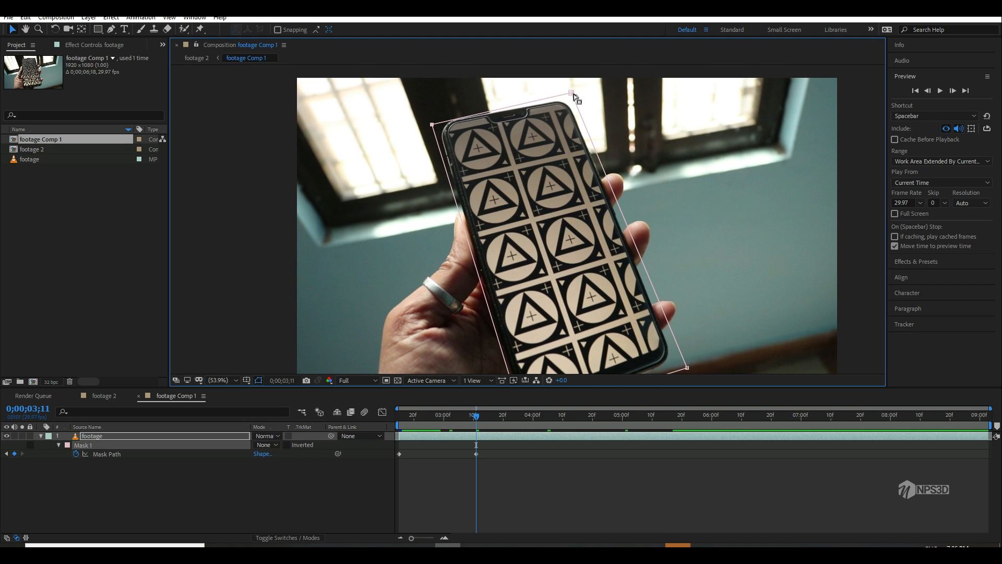
pyautogui.moveTo(572, 94); pyautogui.dragTo(571, 100)
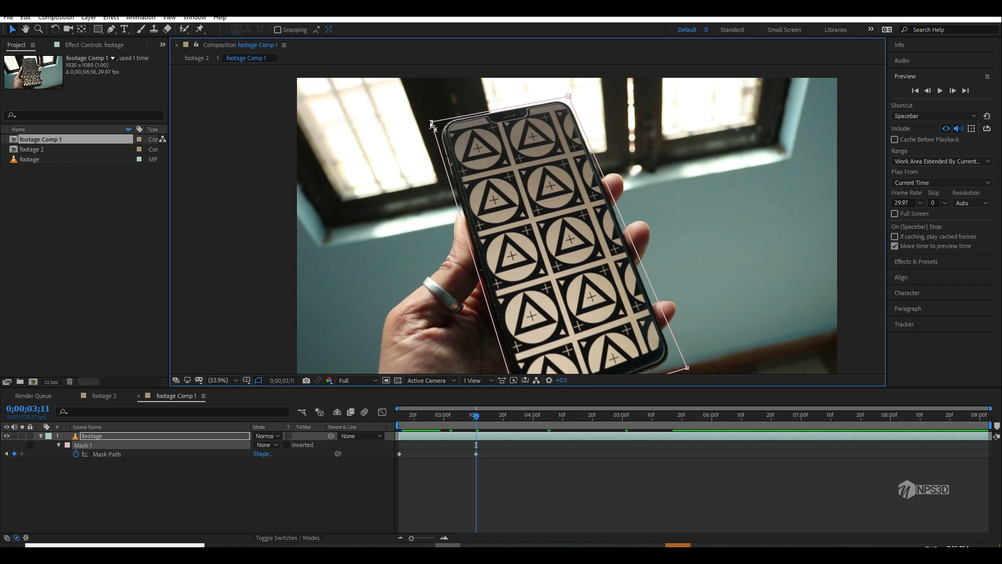
pyautogui.moveTo(431, 123); pyautogui.dragTo(428, 121)
pyautogui.moveTo(492, 167); pyautogui.dragTo(458, 131)
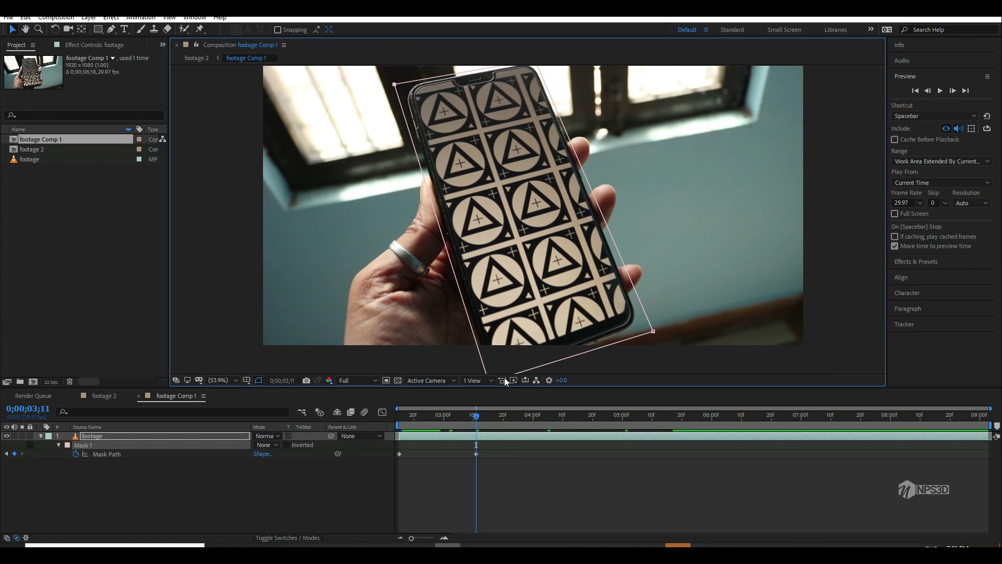
# Step: Adjust Mask 1's corner points to fit around the phone at about 0;00;04;05 and about 0;00;05;01
pyautogui.click(547, 418)
pyautogui.moveTo(653, 331); pyautogui.dragTo(659, 332)
pyautogui.moveTo(522, 183); pyautogui.dragTo(534, 238)
pyautogui.moveTo(405, 140); pyautogui.dragTo(437, 139)
pyautogui.click(625, 418)
pyautogui.moveTo(653, 322); pyautogui.dragTo(636, 287)
pyautogui.moveTo(522, 156); pyautogui.dragTo(484, 207)
# Step: Reshape Mask 1 around the phone at about 0;00;05;22 and at 0;00;06;20, moving its corners just outside the phone's
pyautogui.click(688, 418)
pyautogui.moveTo(522, 250); pyautogui.dragTo(530, 209)
pyautogui.moveTo(427, 334); pyautogui.dragTo(426, 347)
pyautogui.click(771, 419)
pyautogui.moveTo(508, 167); pyautogui.dragTo(522, 238)
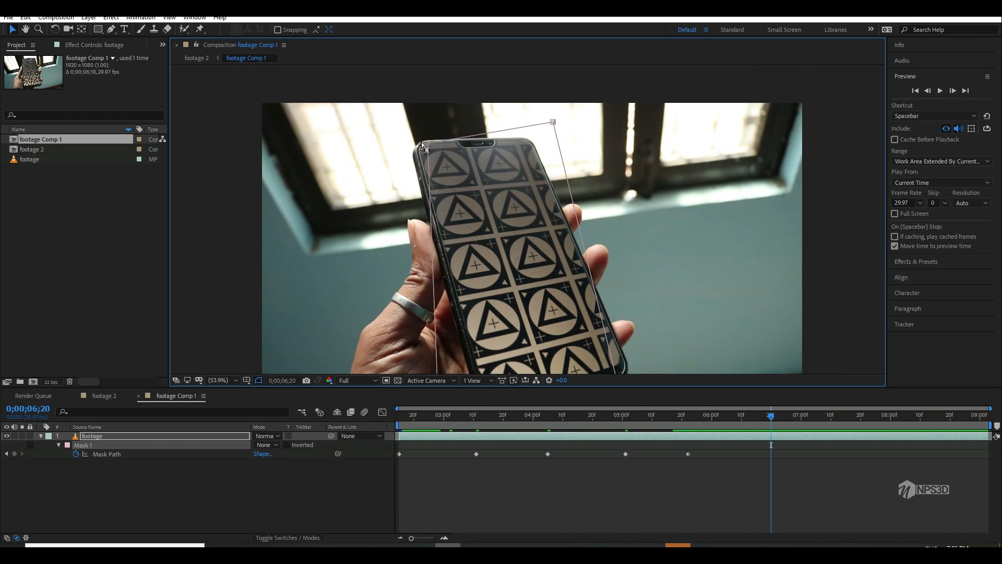
pyautogui.moveTo(426, 145); pyautogui.dragTo(415, 144)
pyautogui.moveTo(522, 235); pyautogui.dragTo(499, 190)
pyautogui.moveTo(416, 362); pyautogui.dragTo(423, 367)
# Step: Keyframe Mask 1's path around the phone at about 0;00;07;10 and at 0;00;08;02
pyautogui.click(831, 417)
pyautogui.moveTo(616, 341); pyautogui.dragTo(602, 352)
pyautogui.moveTo(522, 261); pyautogui.dragTo(519, 232)
pyautogui.moveTo(424, 338); pyautogui.dragTo(420, 348)
pyautogui.click(896, 417)
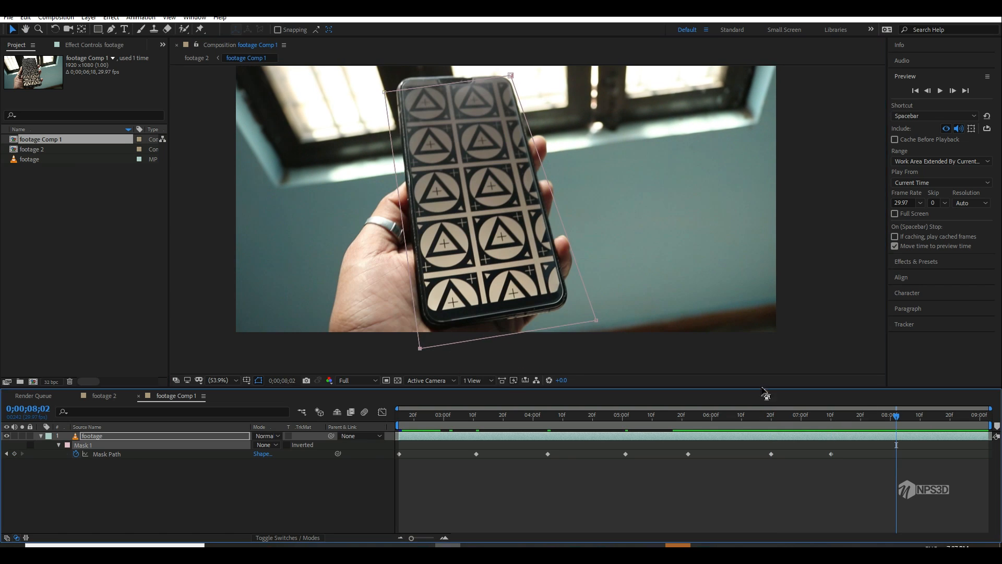
pyautogui.moveTo(522, 235); pyautogui.dragTo(522, 244)
pyautogui.moveTo(596, 329); pyautogui.dragTo(578, 314)
# Step: Fit Mask 1's corners to the phone at 0;00;08;20 and near the clip's end, just after nine seconds
pyautogui.click(950, 417)
pyautogui.moveTo(522, 209); pyautogui.dragTo(527, 250)
pyautogui.moveTo(590, 364); pyautogui.dragTo(575, 344)
pyautogui.moveTo(522, 261); pyautogui.dragTo(522, 235)
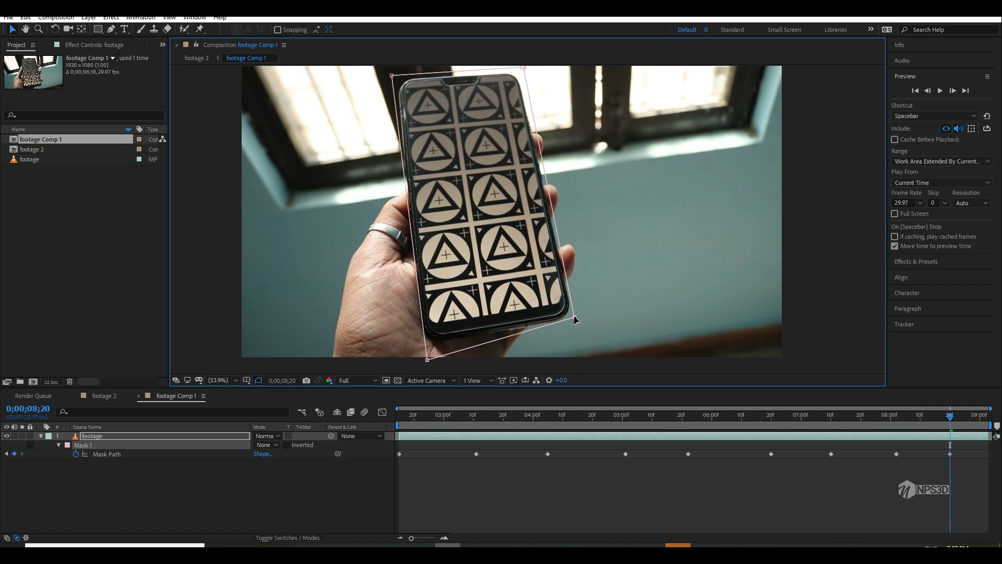
pyautogui.moveTo(427, 360); pyautogui.dragTo(425, 346)
pyautogui.moveTo(346, 102); pyautogui.dragTo(349, 117)
pyautogui.click(986, 417)
pyautogui.moveTo(526, 82); pyautogui.dragTo(522, 90)
# Step: Add an in-between Mask 1 path keyframe at 0;00;02;29 by moving all four corners just outside the phone
pyautogui.moveTo(986, 417); pyautogui.dragTo(441, 423)
pyautogui.moveTo(394, 87); pyautogui.dragTo(392, 93)
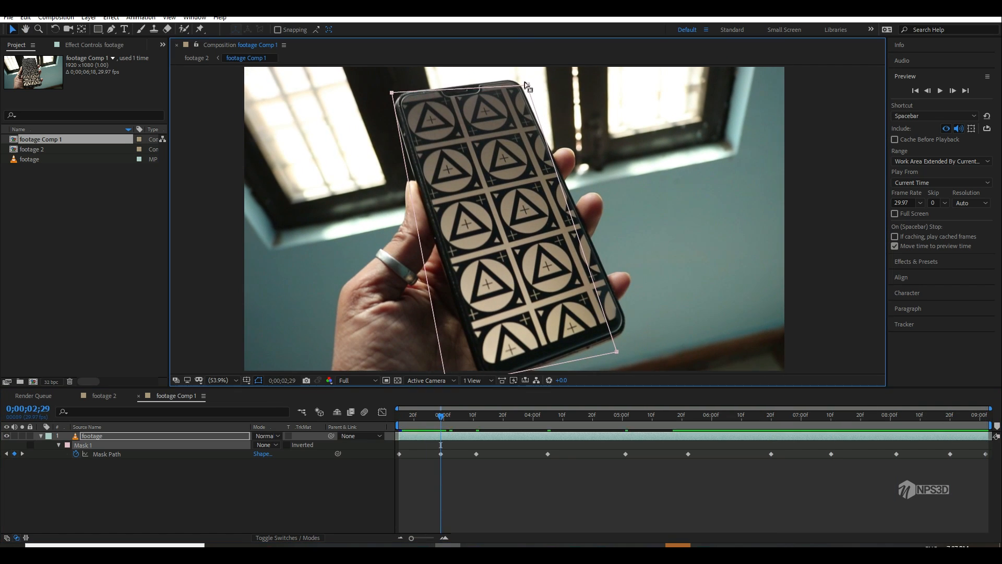
pyautogui.moveTo(526, 84); pyautogui.dragTo(524, 80)
pyautogui.moveTo(617, 351); pyautogui.dragTo(633, 338)
pyautogui.moveTo(522, 250); pyautogui.dragTo(500, 211)
pyautogui.moveTo(426, 347); pyautogui.dragTo(438, 347)
# Step: Correct Mask 1's corners around the phone at about 0;00;03;08 and at 0;00;03;23
pyautogui.click(468, 417)
pyautogui.moveTo(612, 342); pyautogui.dragTo(621, 352)
pyautogui.click(512, 417)
pyautogui.moveTo(520, 88); pyautogui.dragTo(514, 82)
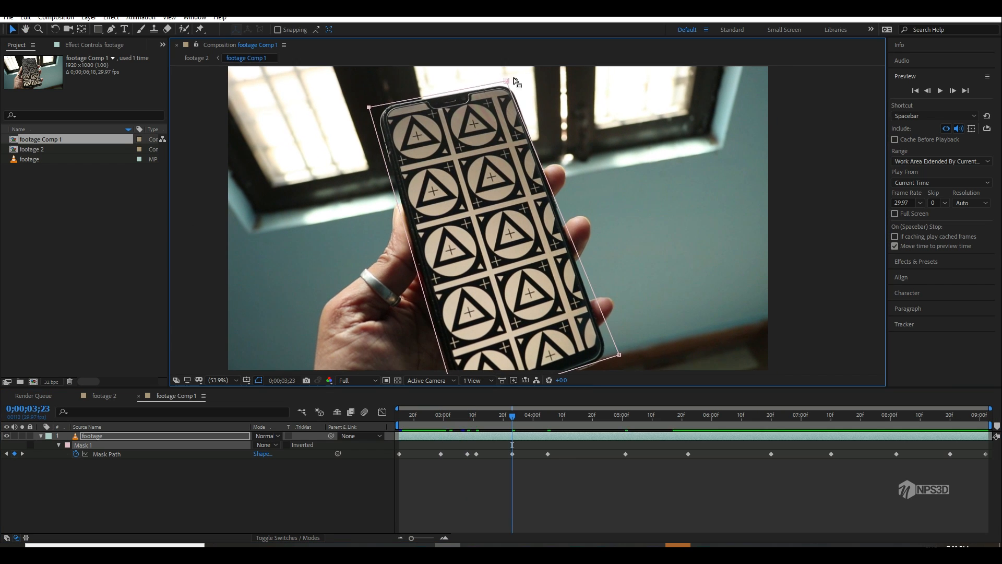
pyautogui.moveTo(522, 261); pyautogui.dragTo(515, 227)
# Step: Refine Mask 1's path between existing keyframes at about 0;00;04;17 and at 0;00;05;12 to enclose the phone
pyautogui.moveTo(512, 417); pyautogui.dragTo(583, 417)
pyautogui.moveTo(522, 229); pyautogui.dragTo(525, 263)
pyautogui.moveTo(616, 352); pyautogui.dragTo(609, 346)
pyautogui.moveTo(583, 417); pyautogui.dragTo(658, 417)
pyautogui.moveTo(438, 362); pyautogui.dragTo(434, 354)
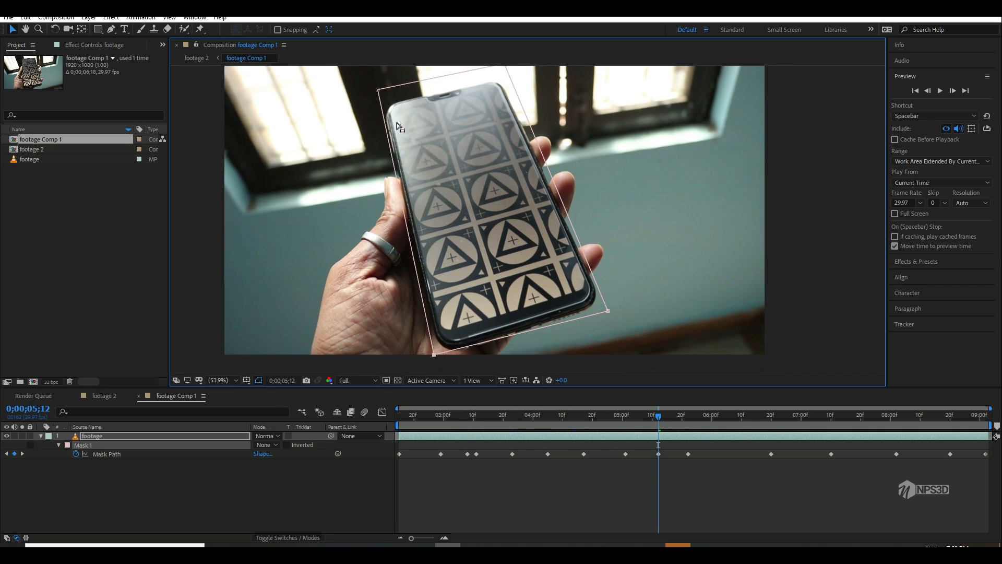
pyautogui.moveTo(398, 125); pyautogui.dragTo(400, 143)
# Step: Realign Mask 1's corners with the phone at about 0;00;05;25 and at 0;00;06;06
pyautogui.moveTo(658, 417); pyautogui.dragTo(696, 417)
pyautogui.moveTo(577, 365); pyautogui.dragTo(579, 329)
pyautogui.moveTo(605, 334); pyautogui.dragTo(594, 340)
pyautogui.moveTo(697, 417); pyautogui.dragTo(729, 417)
pyautogui.moveTo(522, 230); pyautogui.dragTo(543, 292)
pyautogui.moveTo(554, 125); pyautogui.dragTo(548, 132)
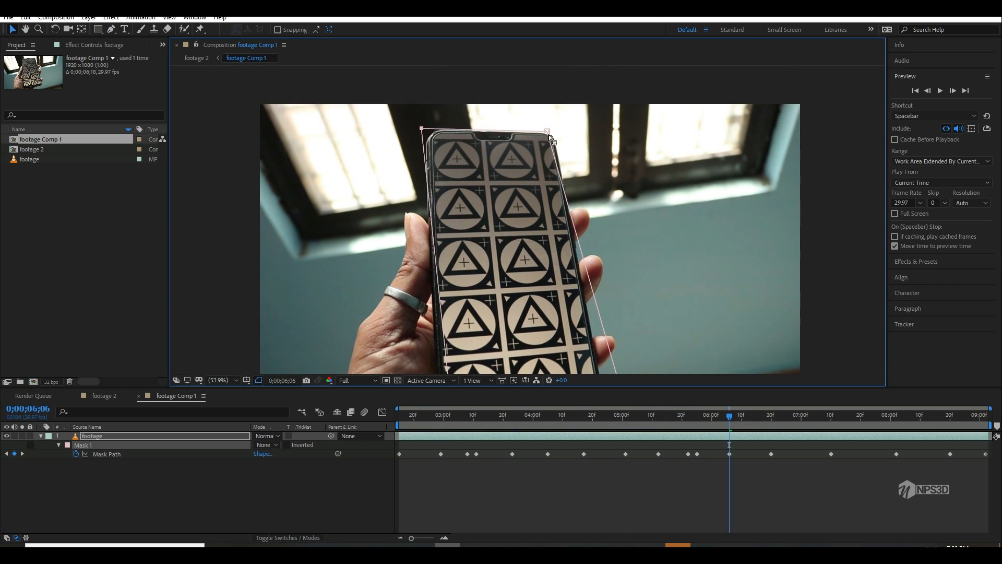
pyautogui.moveTo(522, 261); pyautogui.dragTo(508, 184)
pyautogui.moveTo(444, 338); pyautogui.dragTo(440, 343)
# Step: Move Mask 1's lower-right corner outside the phone at about 0;00;06;13 and at 0;00;06;29
pyautogui.moveTo(729, 417); pyautogui.dragTo(750, 417)
pyautogui.moveTo(616, 351); pyautogui.dragTo(627, 345)
pyautogui.moveTo(750, 417); pyautogui.dragTo(798, 417)
pyautogui.moveTo(634, 347); pyautogui.dragTo(649, 340)
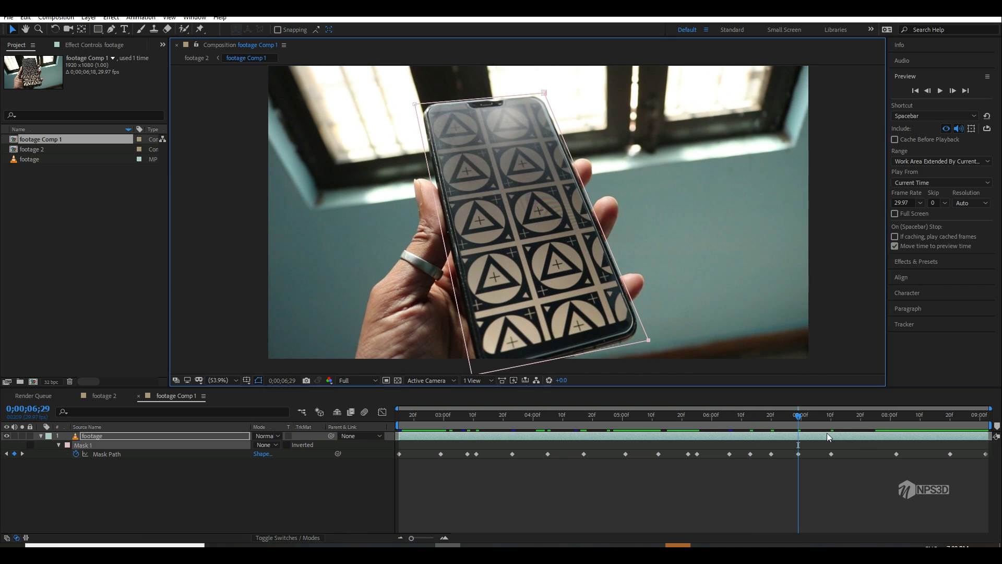
# Step: Add further Mask 1 path corrections between about 0;00;07;03 and 0;00;08;08, including 0;00;07;28, to keep the phone enclosed
pyautogui.moveTo(798, 417); pyautogui.dragTo(810, 417)
pyautogui.moveTo(522, 261); pyautogui.dragTo(526, 243)
pyautogui.moveTo(654, 322); pyautogui.dragTo(662, 324)
pyautogui.moveTo(810, 417); pyautogui.dragTo(869, 417)
pyautogui.moveTo(420, 103); pyautogui.dragTo(414, 106)
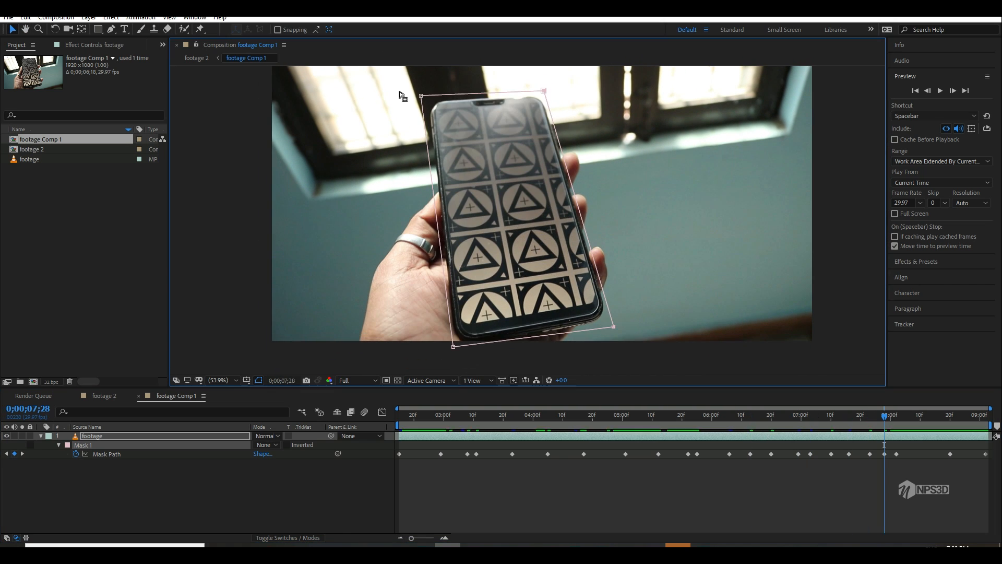
pyautogui.moveTo(884, 417); pyautogui.dragTo(914, 417)
pyautogui.moveTo(522, 209); pyautogui.dragTo(522, 240)
pyautogui.moveTo(543, 79); pyautogui.dragTo(554, 70)
# Step: Preview the mask animation against the phone's movement, return to 0;00;02;15 and collapse the footage layer's properties
pyautogui.press('space')
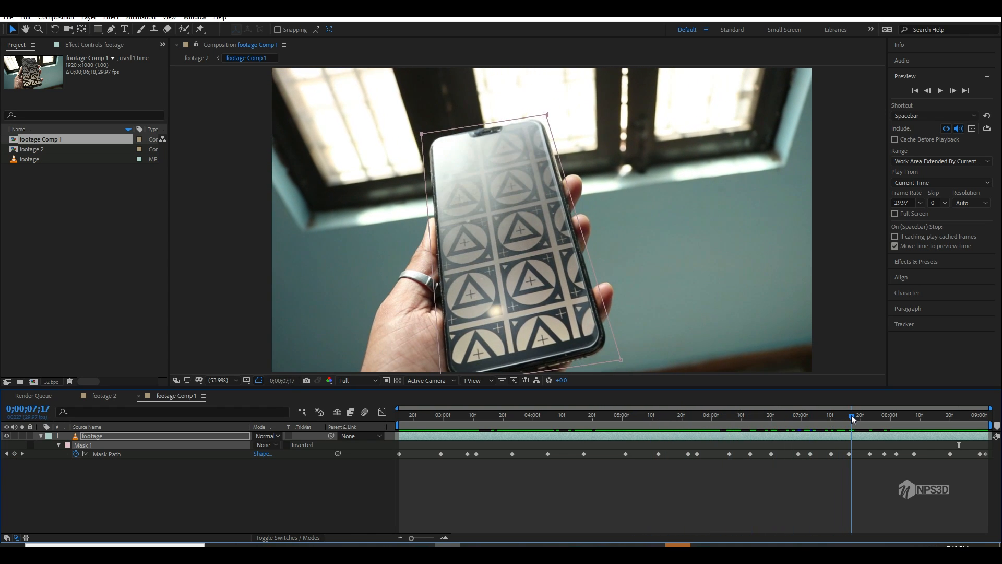
pyautogui.moveTo(870, 415); pyautogui.dragTo(74, 461)
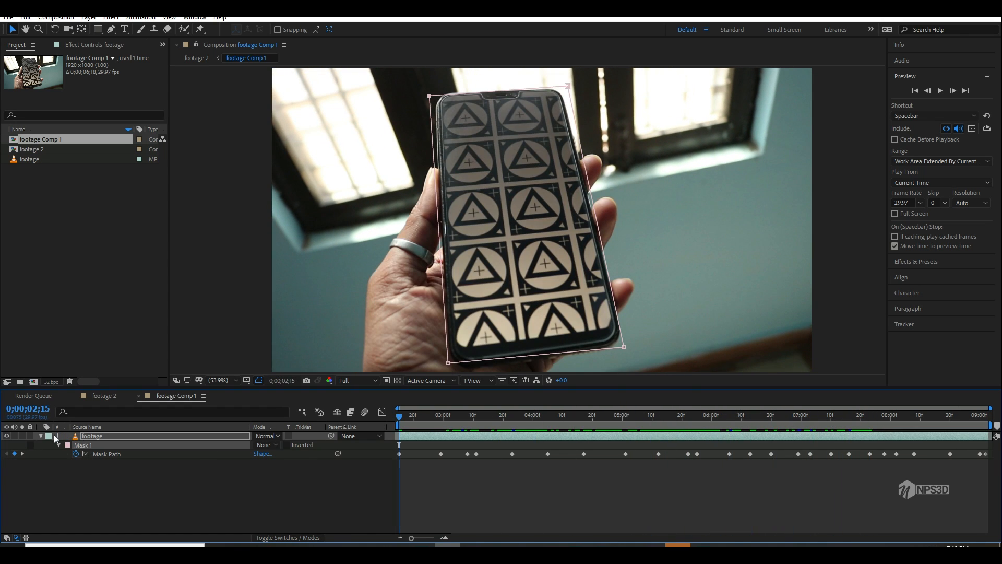
pyautogui.press('u')
# Step: Rename the footage 2 composition as "main como" and hide its bg layer
pyautogui.click(101, 399)
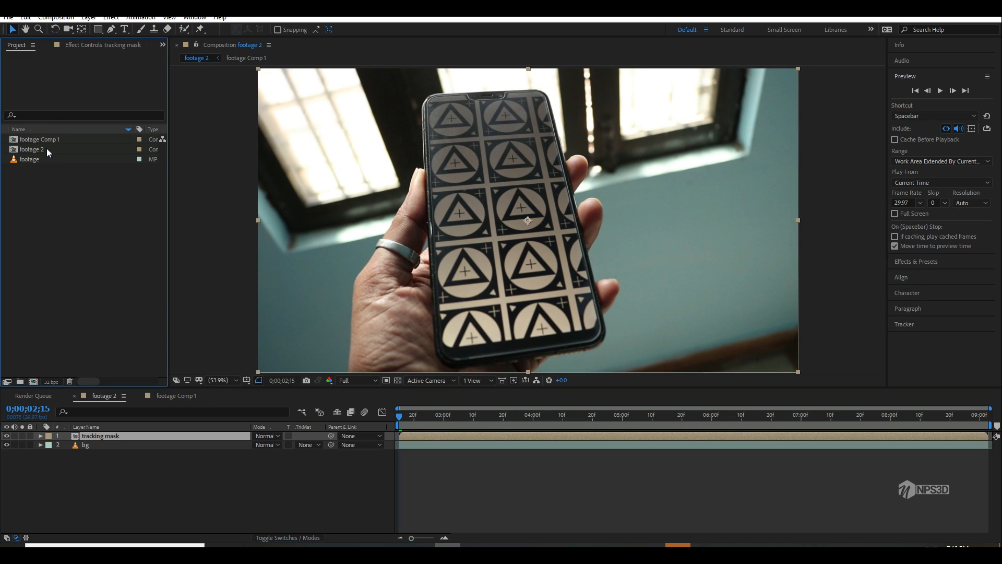
pyautogui.click(46, 148)
pyautogui.press('Return')
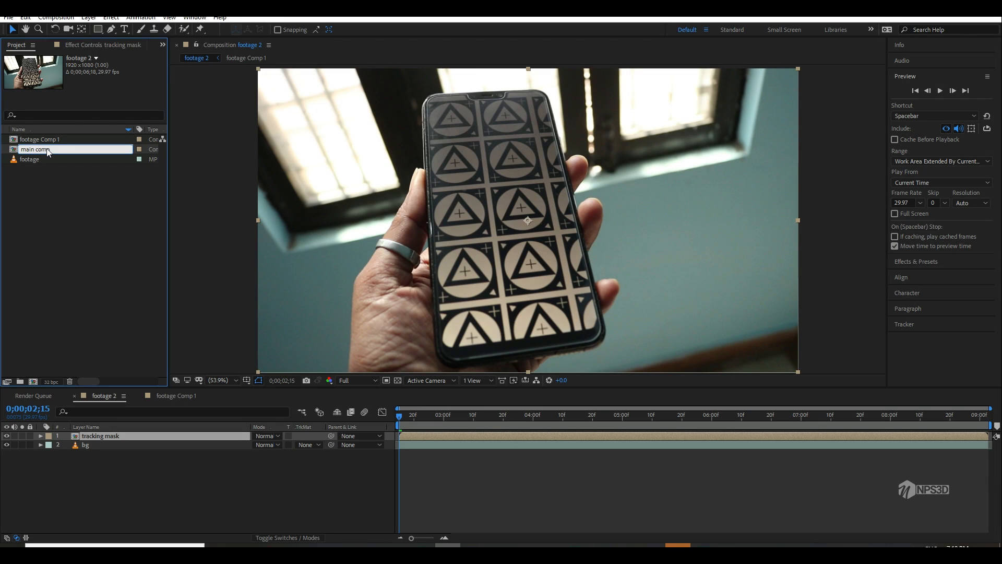
pyautogui.press('Return')
pyautogui.click(7, 445)
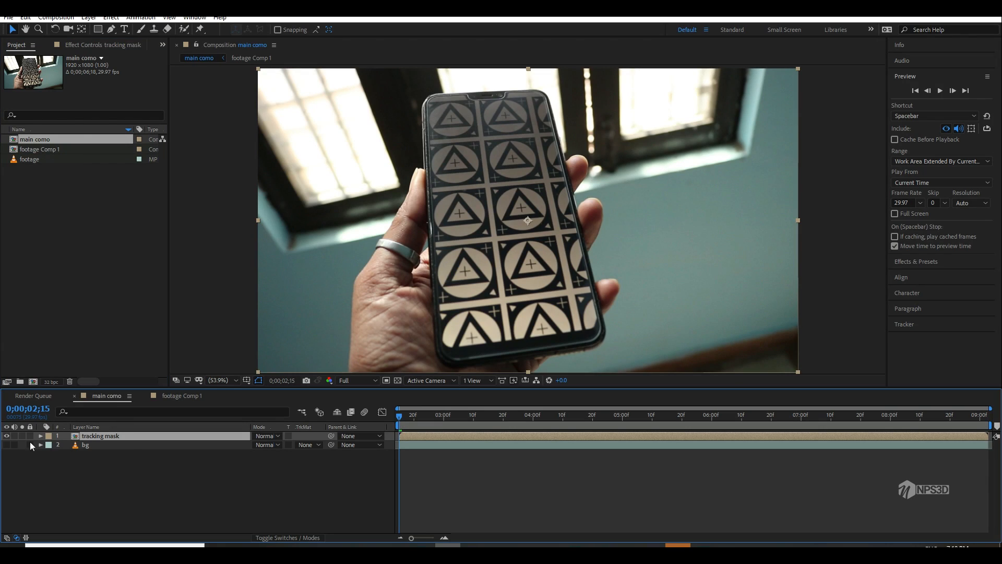
# Step: In footage Comp 1, set Mask 1's mode to Add on the footage layer and collapse the layer
pyautogui.click(183, 396)
pyautogui.click(109, 439)
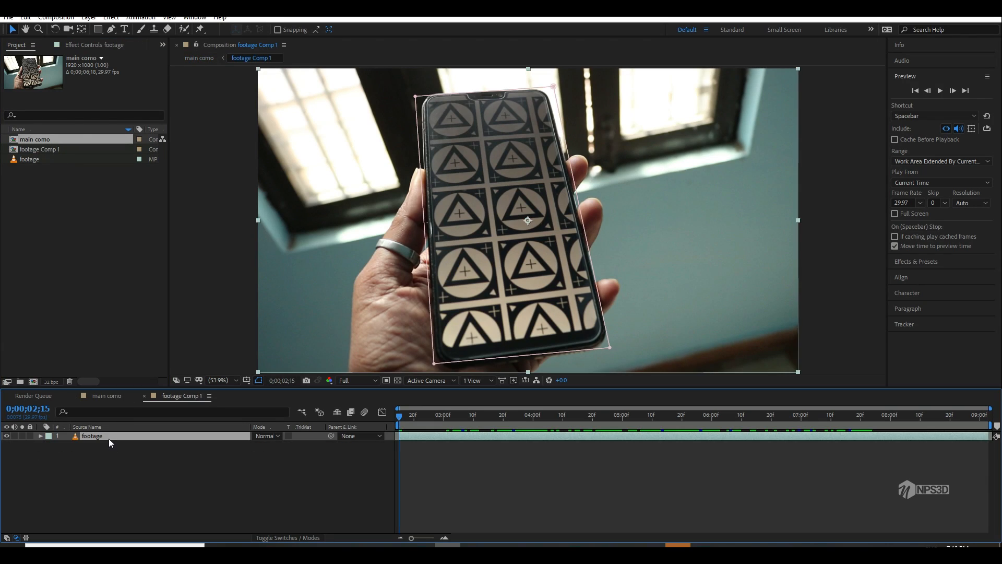
pyautogui.press('m')
pyautogui.click(265, 444)
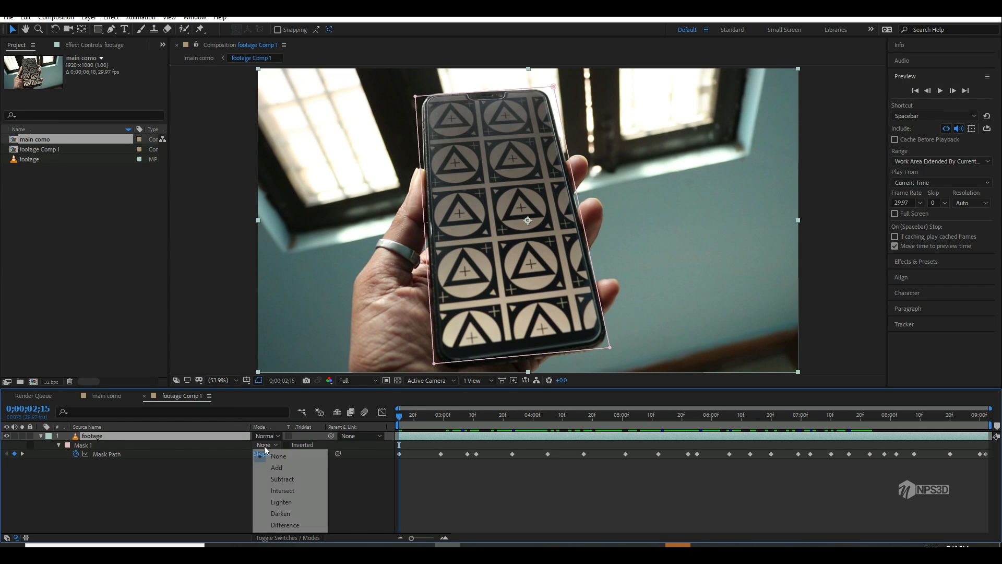
pyautogui.click(276, 468)
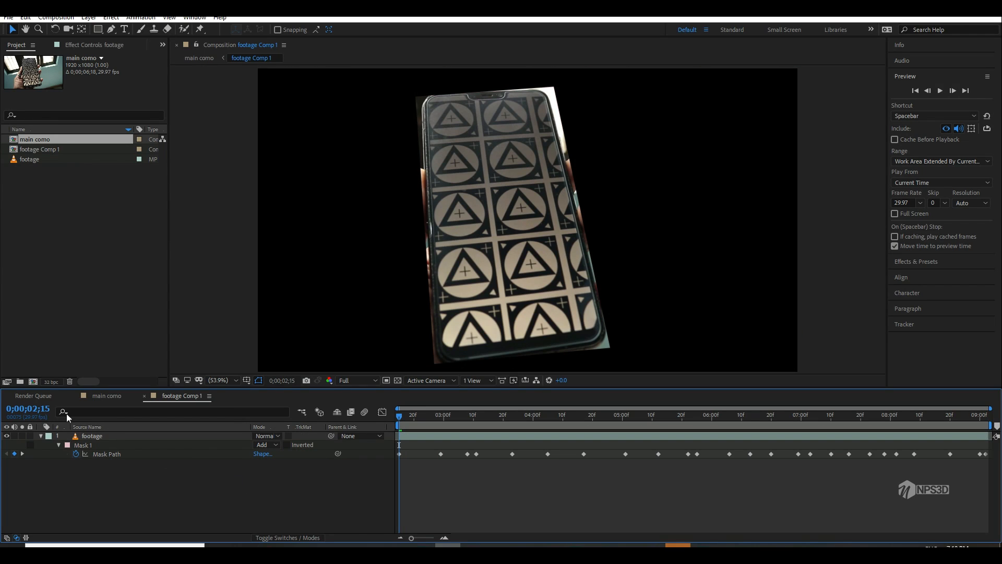
pyautogui.click(40, 437)
pyautogui.moveTo(400, 415); pyautogui.dragTo(367, 426)
# Step: Apply the 3D Camera Tracker effect to the tracking mask layer in the main composition
pyautogui.click(136, 396)
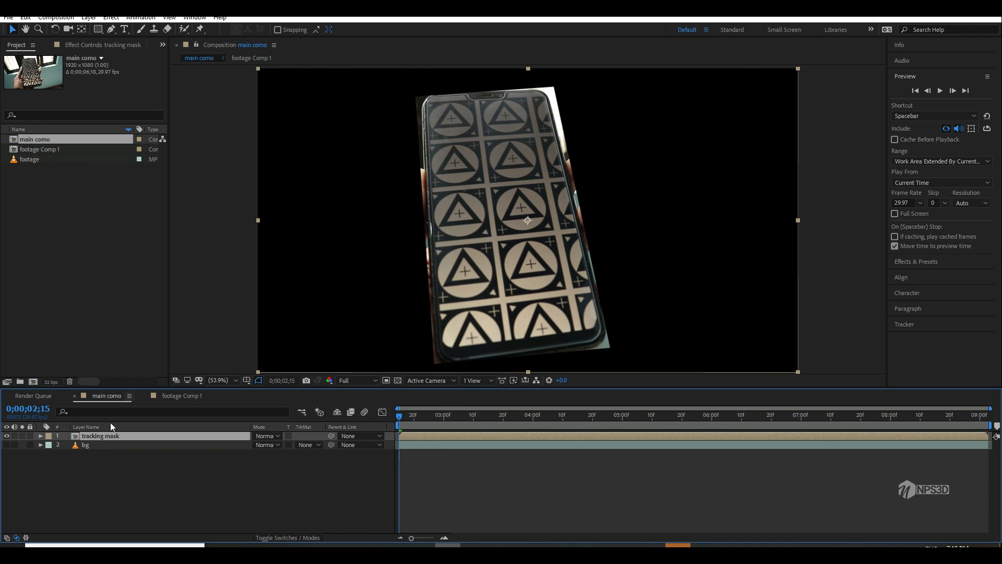
pyautogui.click(98, 45)
pyautogui.hotkey('ctrl', 'space')
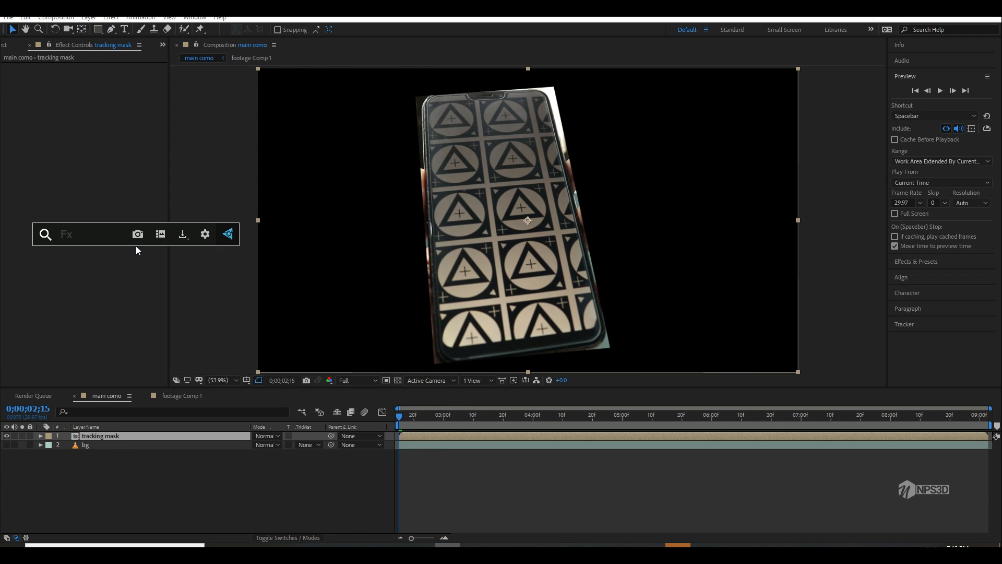
pyautogui.write('3d ca')
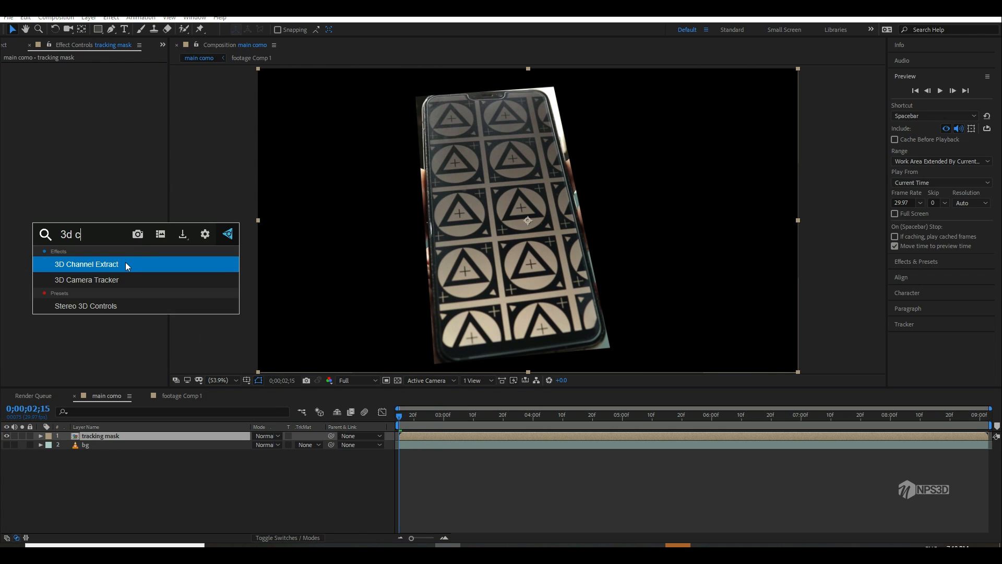
pyautogui.press('Return')
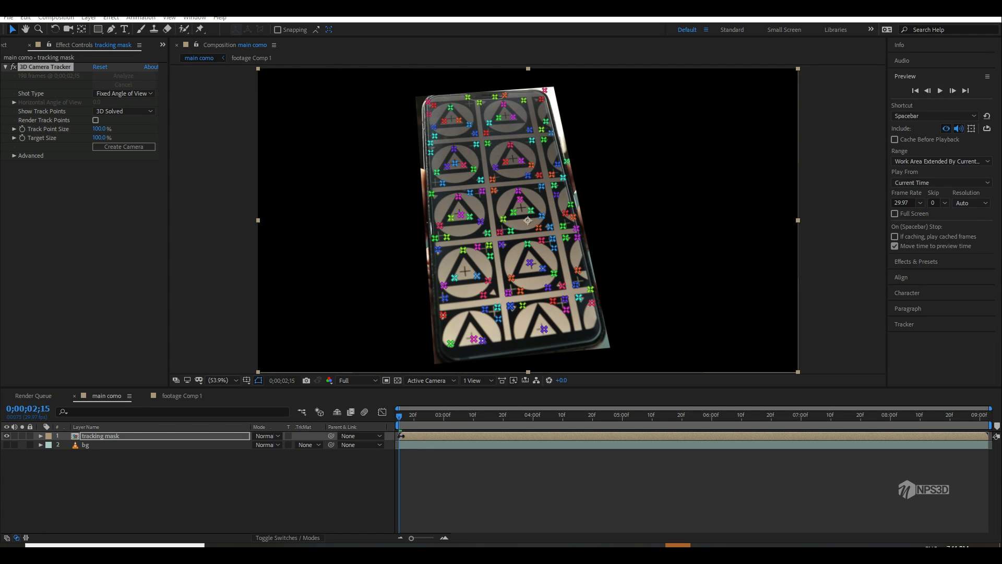
# Step: At 0;00;06;03, select four track points on the phone screen and set them as the ground plane and origin
pyautogui.moveTo(456, 424); pyautogui.dragTo(721, 416)
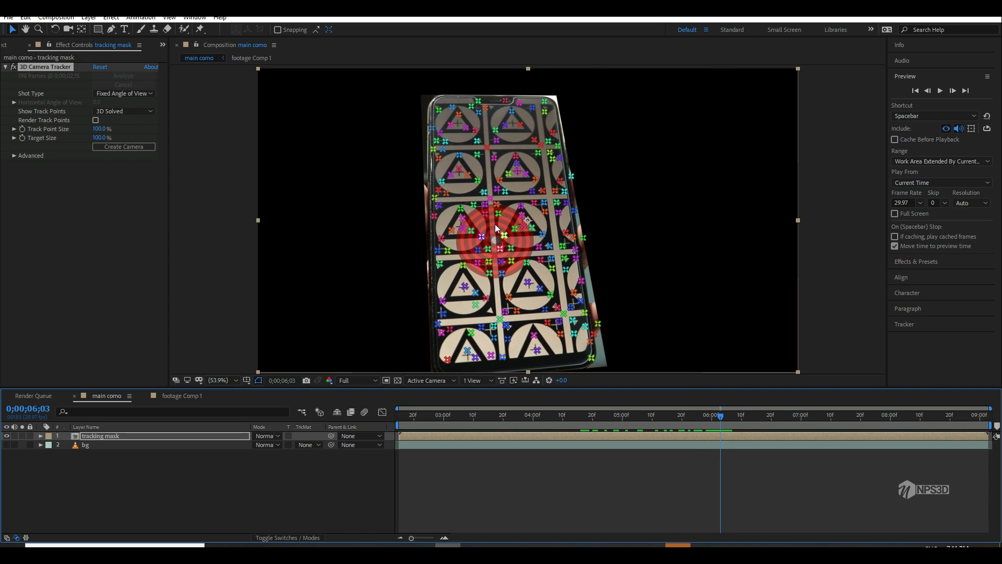
pyautogui.click(433, 151)
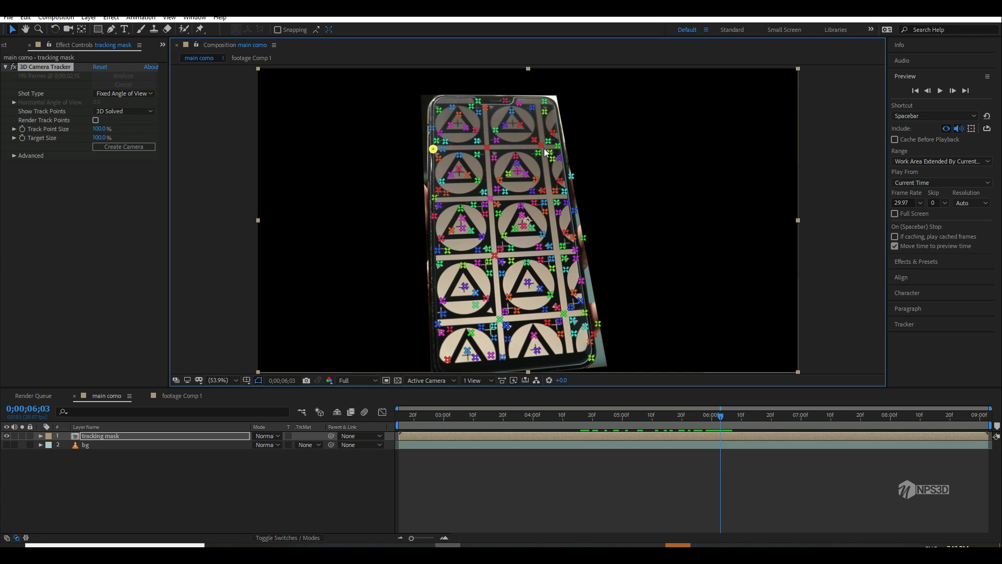
pyautogui.keyDown('shift'); pyautogui.click(565, 259); pyautogui.keyUp('shift')
pyautogui.keyDown('shift'); pyautogui.click(442, 263); pyautogui.keyUp('shift')
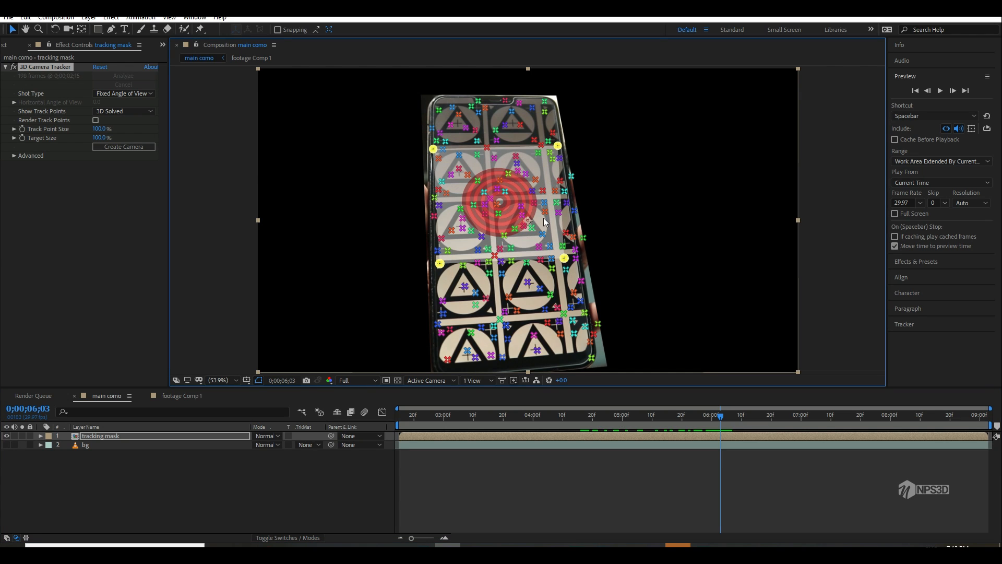
pyautogui.rightClick(515, 204)
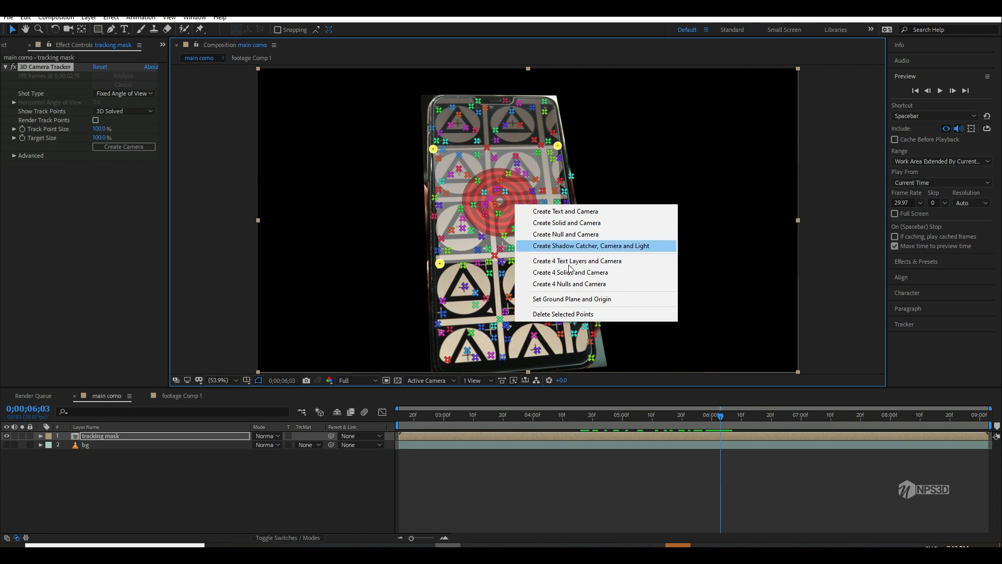
pyautogui.click(572, 299)
# Step: Create a solid and camera from the selected track points
pyautogui.rightClick(502, 198)
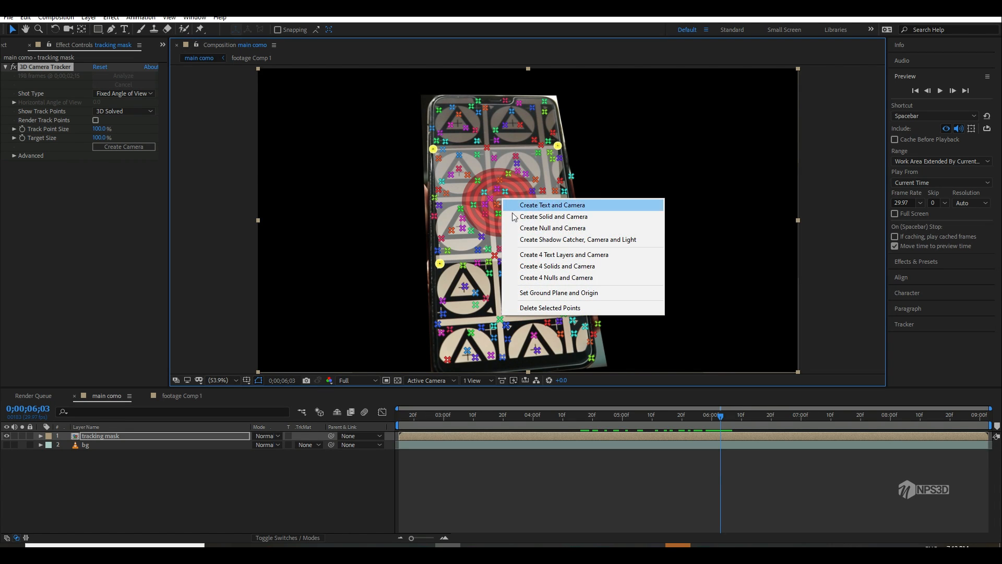
pyautogui.click(544, 220)
pyautogui.click(114, 497)
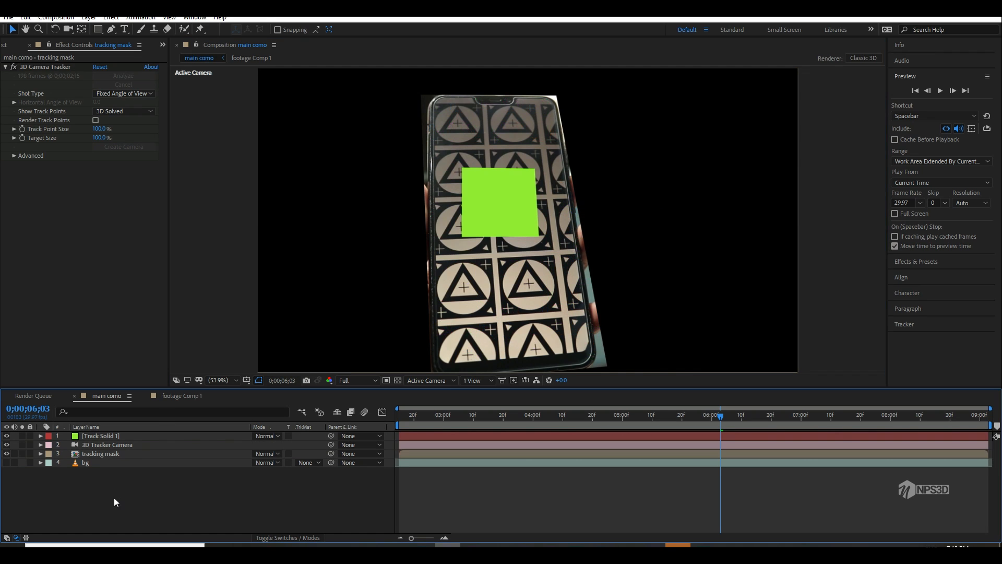
# Step: Apply the Grid effect to the Track Solid 1 layer
pyautogui.click(106, 445)
pyautogui.click(120, 435)
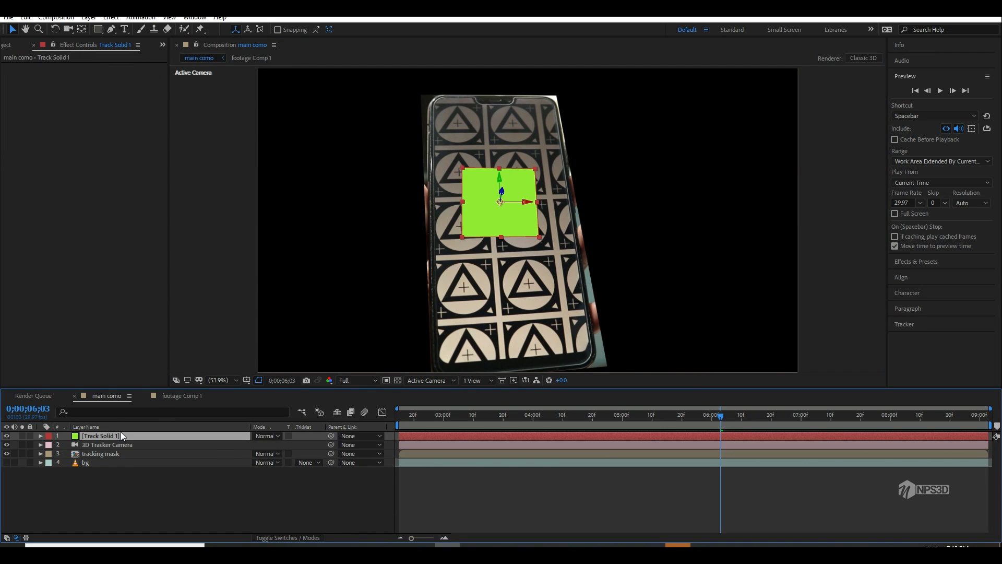
pyautogui.hotkey('ctrl', 'space')
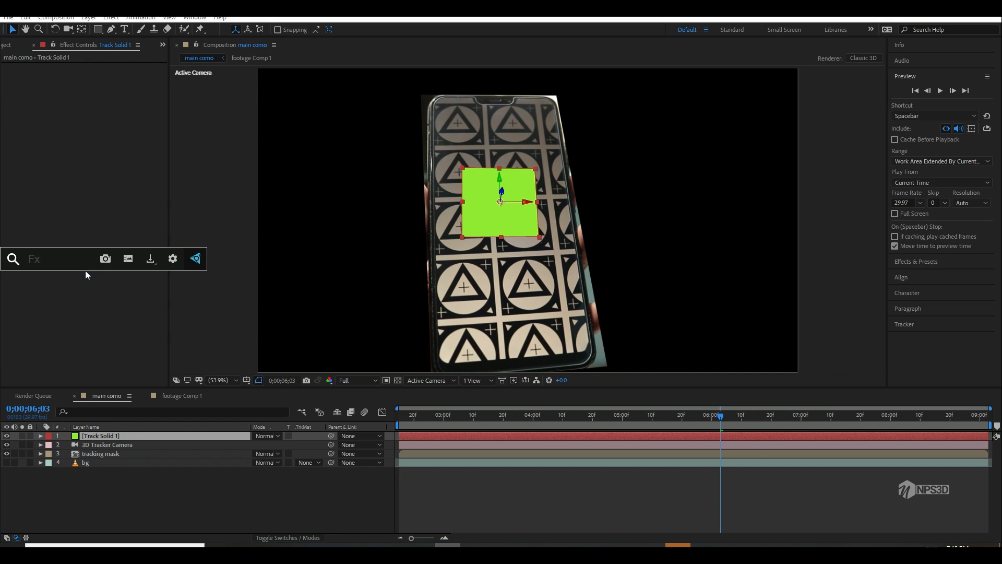
pyautogui.write('grid')
pyautogui.click(61, 289)
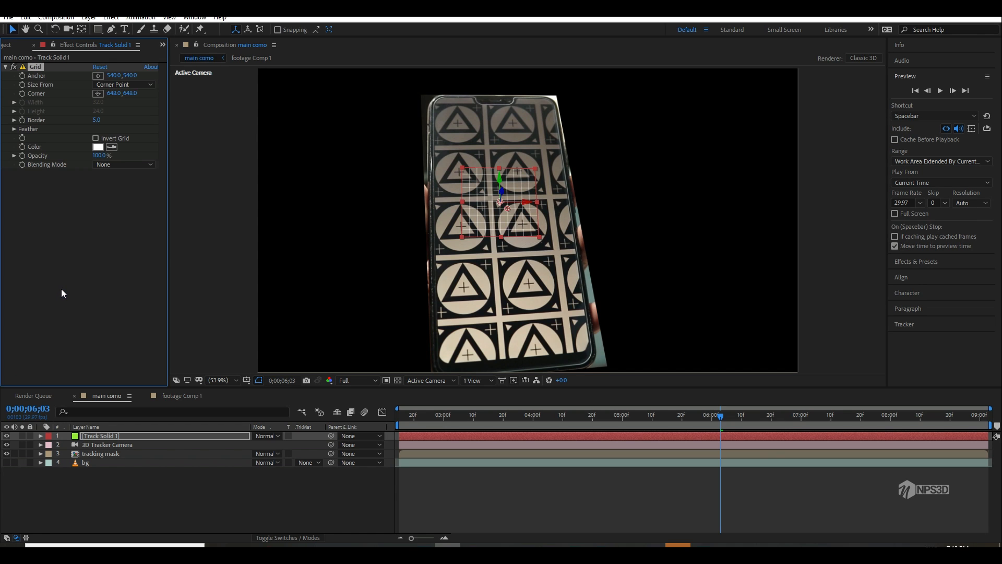
# Step: Scale Track Solid 1 to 450% and briefly preview the grid's motion
pyautogui.press('s')
pyautogui.moveTo(264, 446); pyautogui.dragTo(339, 468)
pyautogui.press('space')
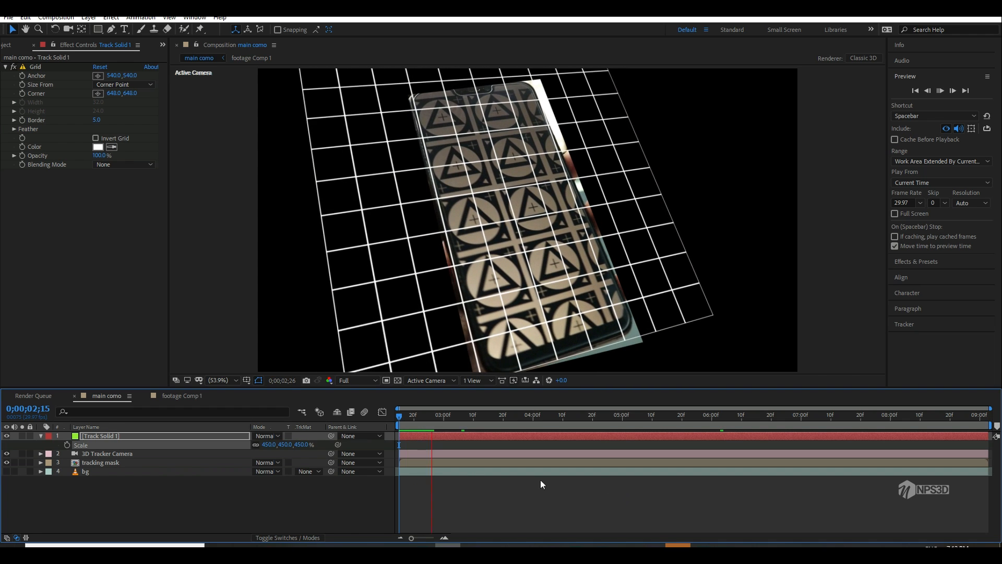
pyautogui.press('space')
# Step: Make the bg layer visible again and play the composition to check how the grid follows the phone
pyautogui.click(6, 470)
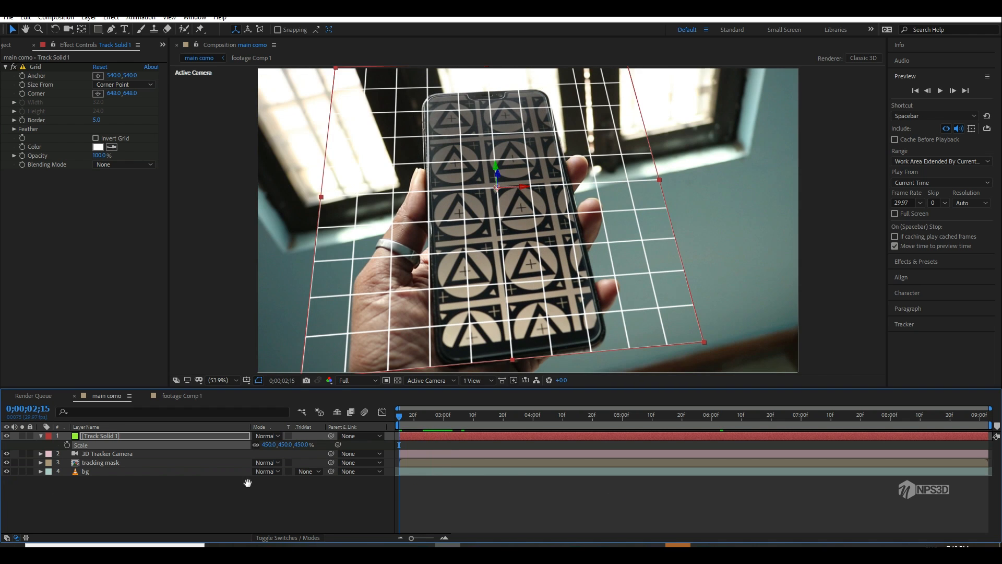
pyautogui.press('space')
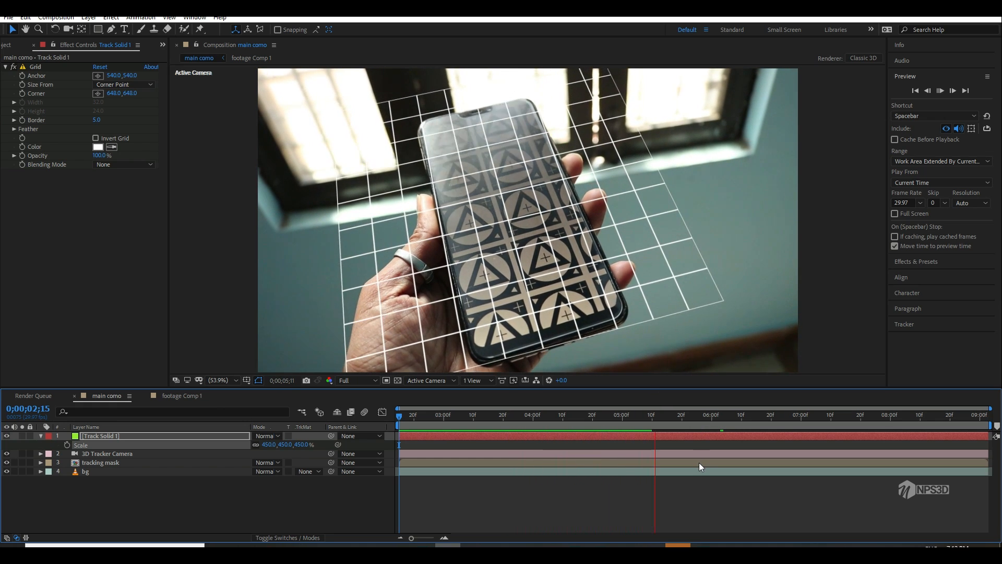
pyautogui.click(677, 421)
# Step: At 0;00;05;19, rotate Track Solid 1 slightly about its Z axis to align the grid with the phone's edges
pyautogui.moveTo(678, 420); pyautogui.dragTo(678, 416)
pyautogui.press('w')
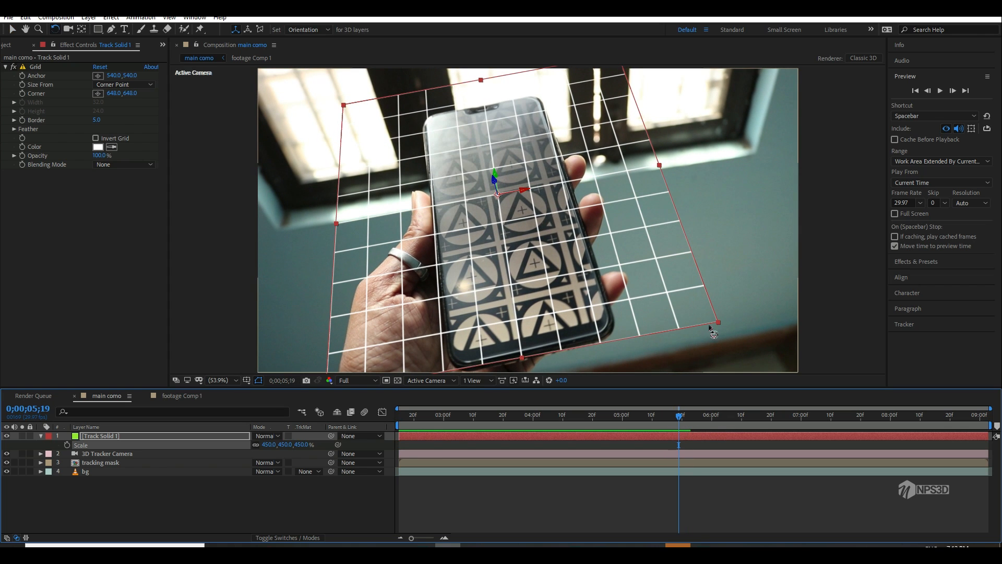
pyautogui.moveTo(719, 320); pyautogui.dragTo(735, 312)
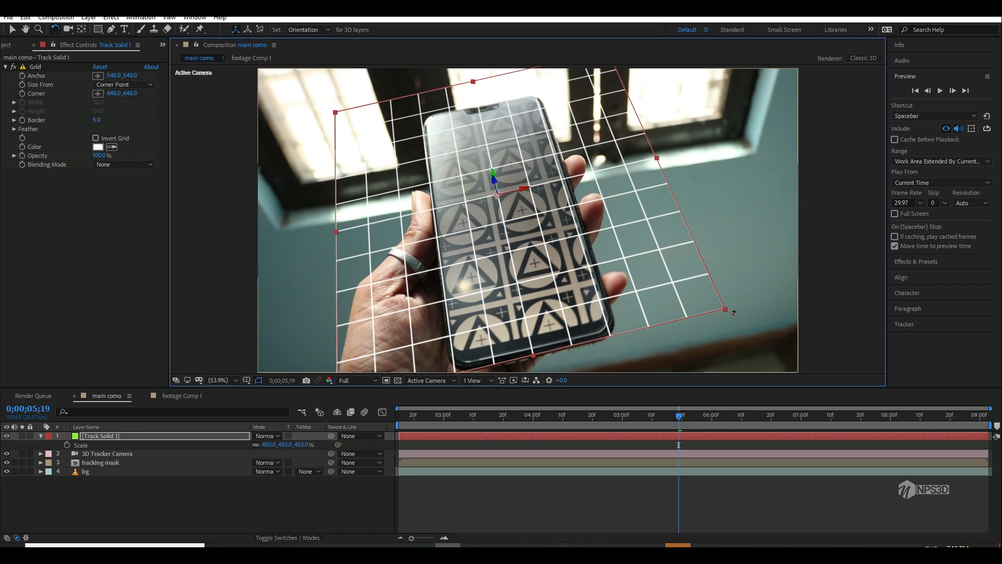
# Step: Play the composition to check the rotated grid's alignment with the phone, and return to 0;00;02;15
pyautogui.press('space')
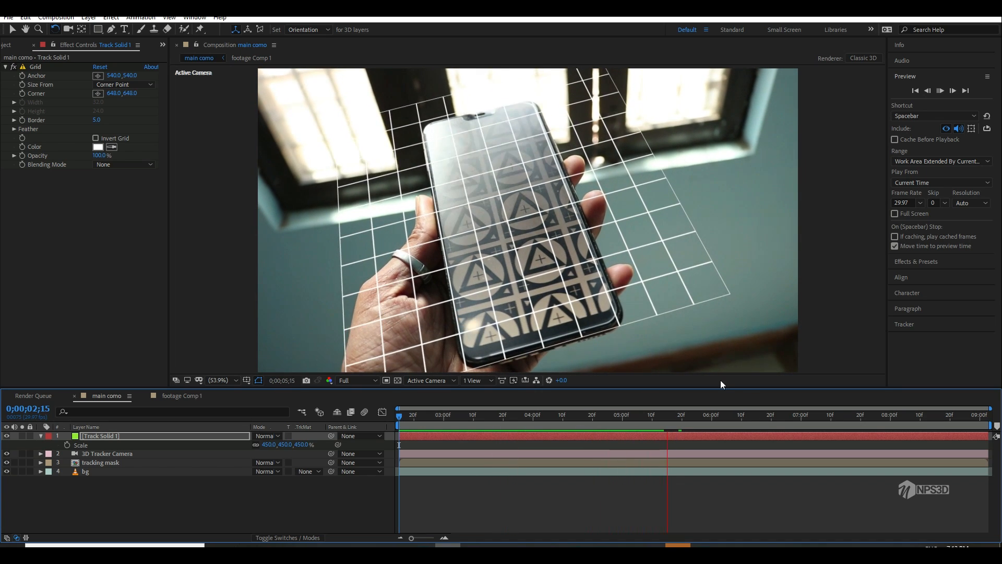
pyautogui.moveTo(562, 418); pyautogui.dragTo(364, 452)
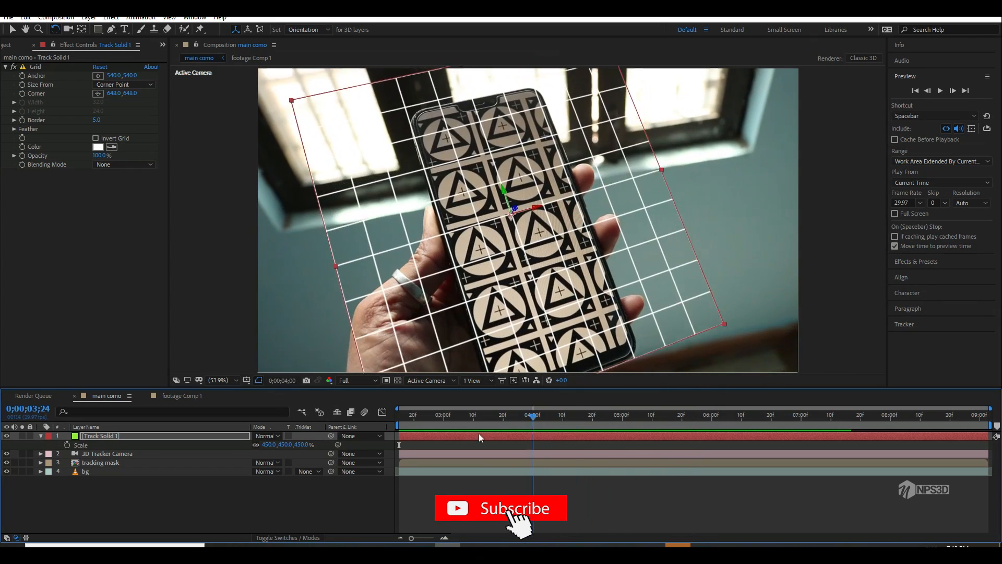
pyautogui.click(154, 491)
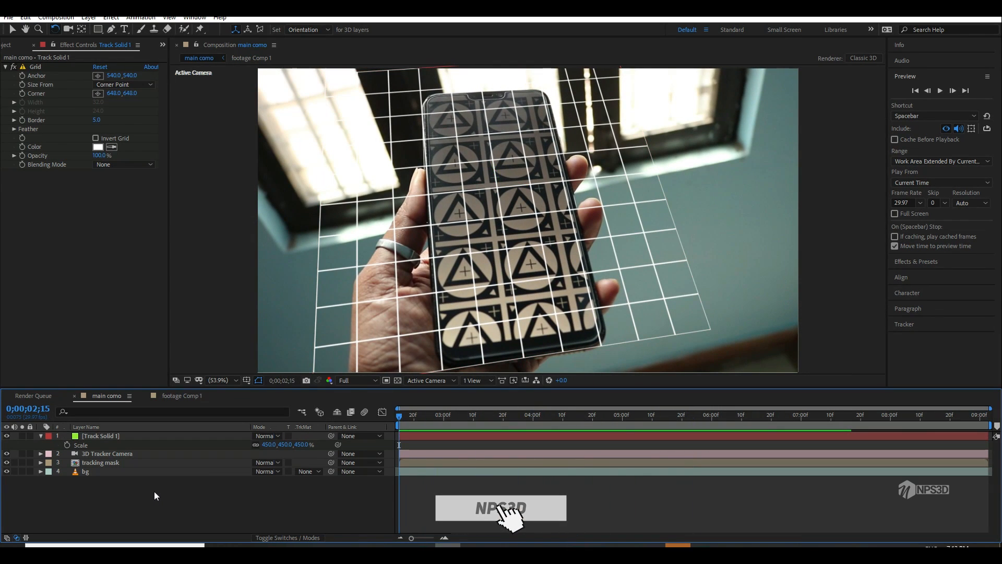
# Step: Check the Position values of the Track Solid 1 layer and collapse its properties
pyautogui.click(133, 438)
pyautogui.press('p')
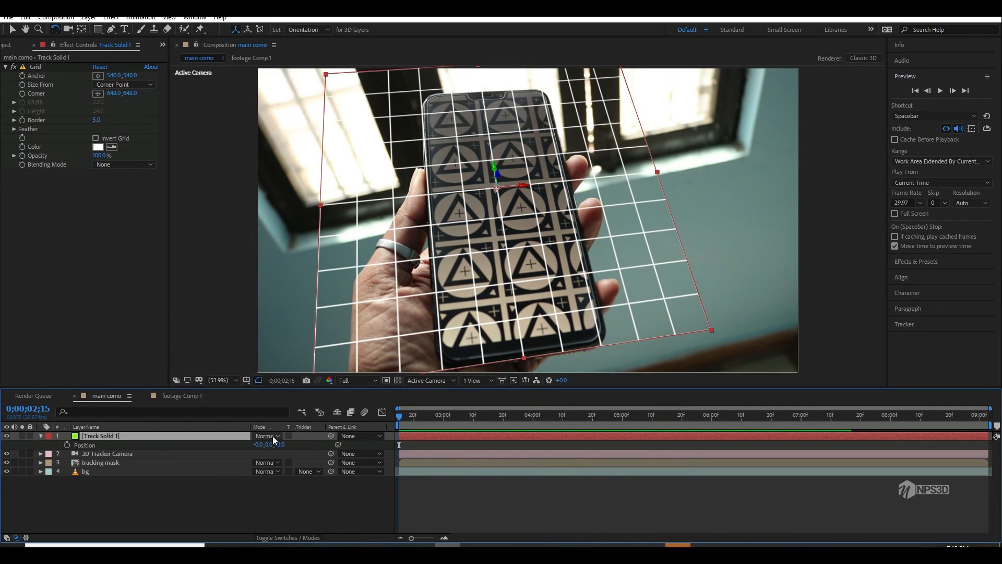
pyautogui.click(40, 436)
pyautogui.click(56, 488)
# Step: Create a new solid layer named e3d in the main composition
pyautogui.rightClick(81, 479)
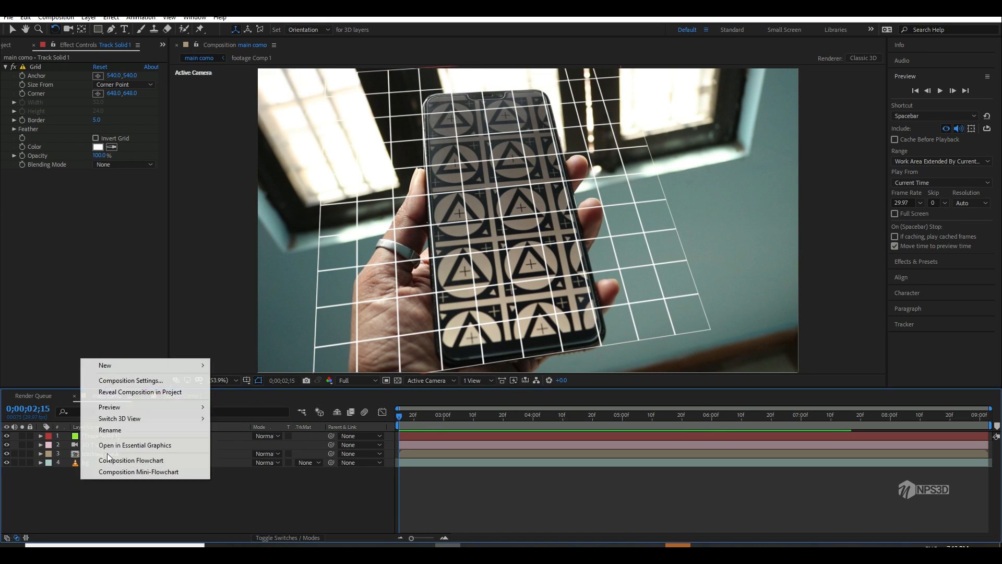
pyautogui.moveTo(105, 365)
pyautogui.click(254, 392)
pyautogui.write('e3')
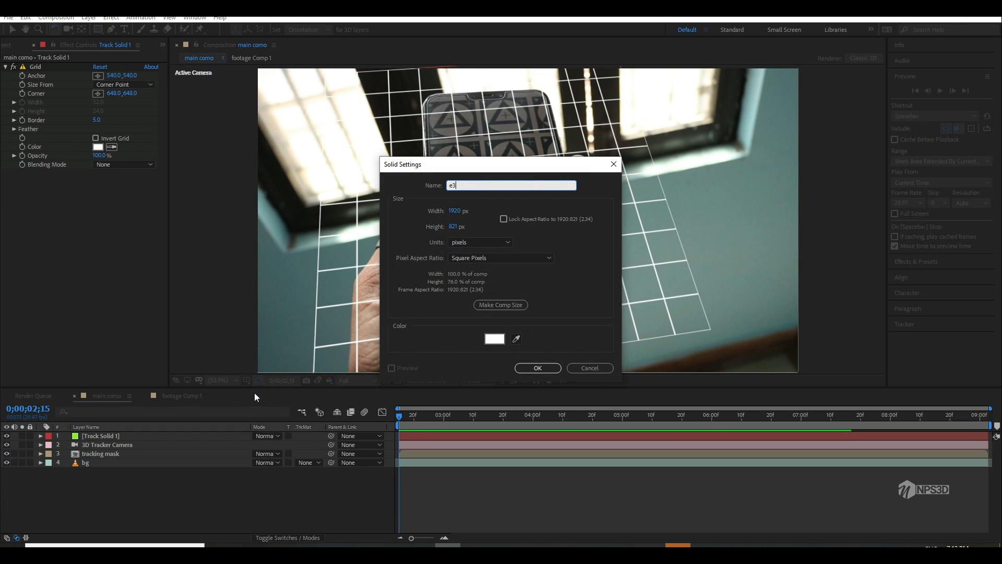
pyautogui.write('d')
pyautogui.press('Return')
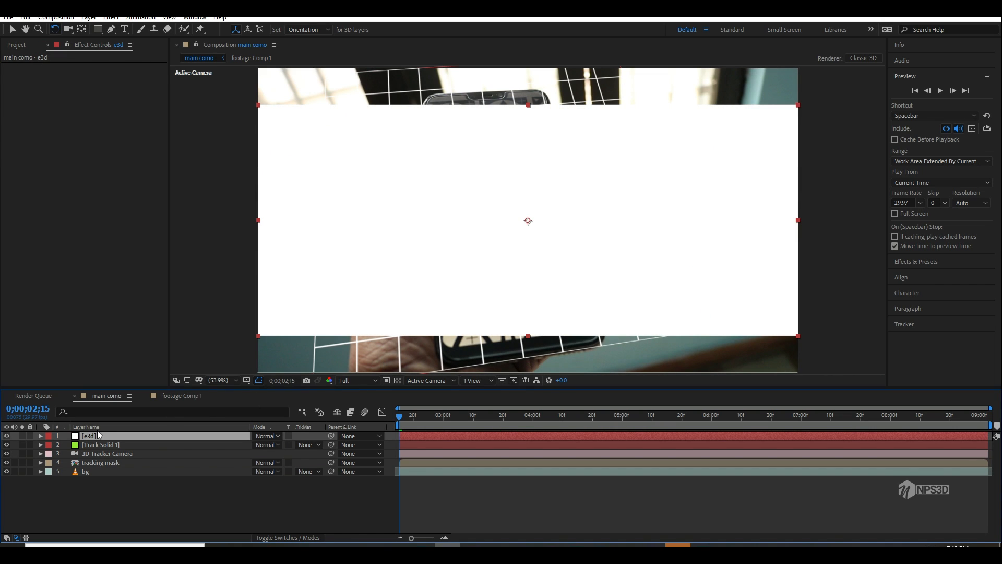
# Step: Resize the e3d solid to match the composition size
pyautogui.click(88, 17)
pyautogui.click(96, 38)
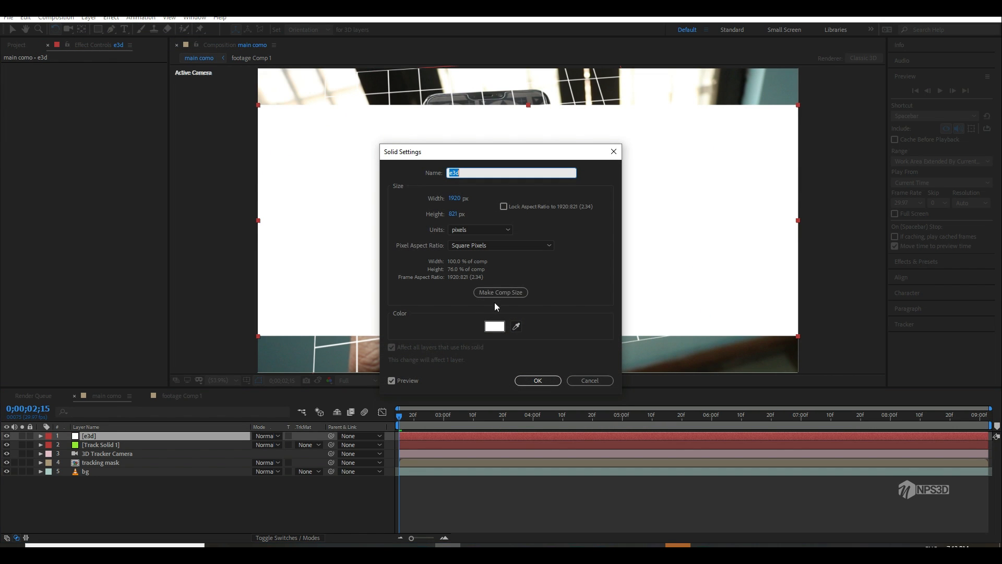
pyautogui.click(496, 293)
pyautogui.click(538, 381)
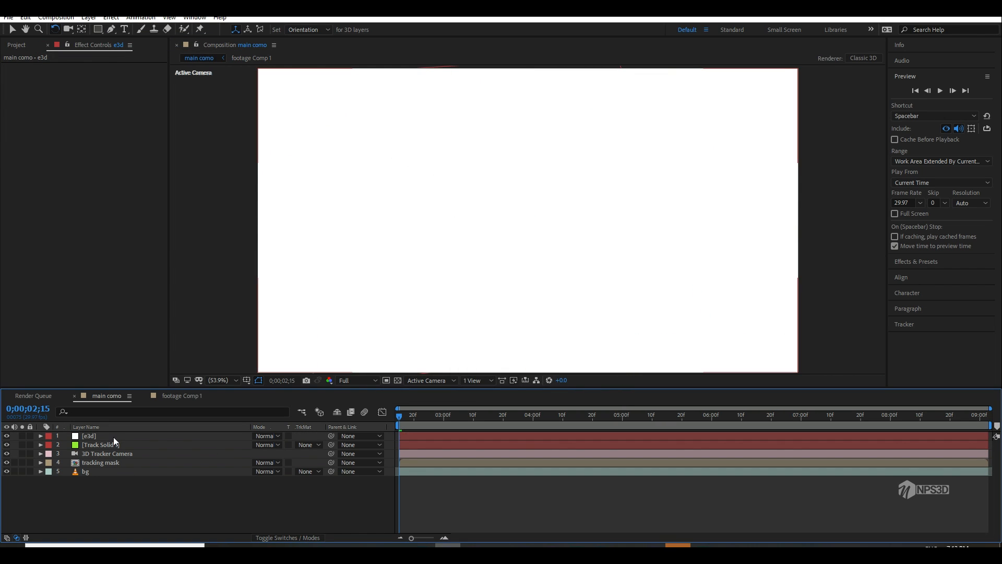
# Step: Apply the Element effect to the e3d layer
pyautogui.hotkey('ctrl', 'space')
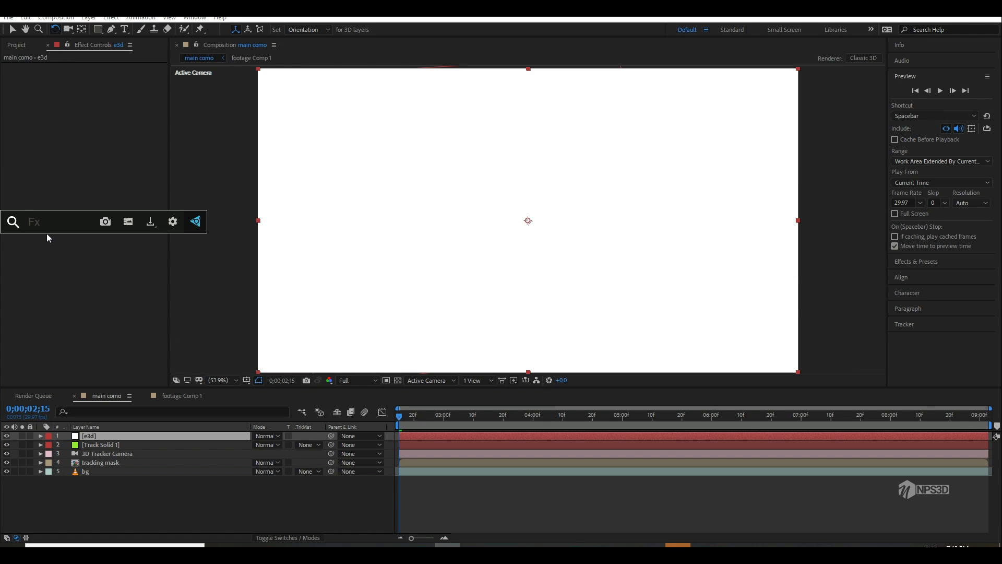
pyautogui.write('ele')
pyautogui.click(63, 256)
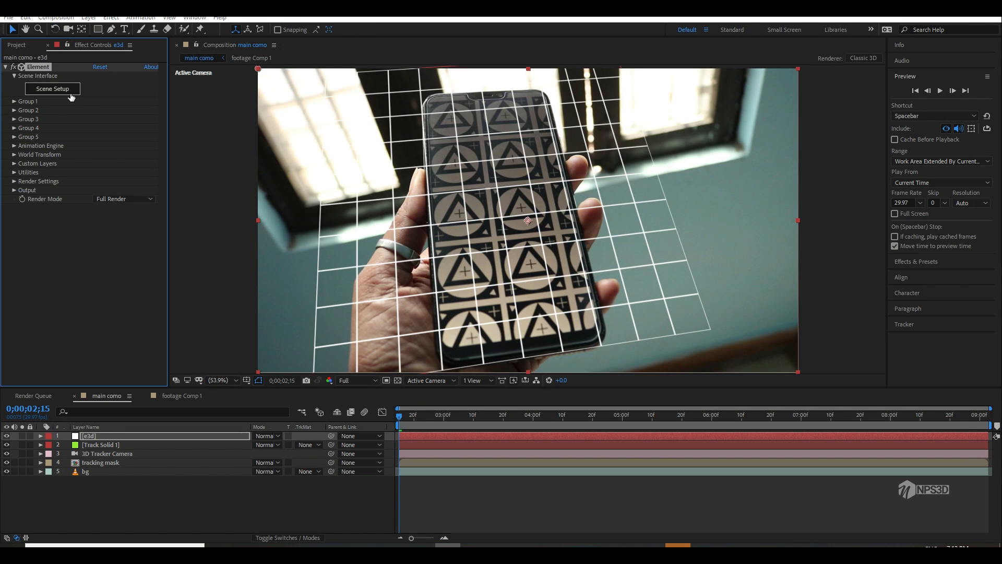
# Step: Create a box model with No Smoothing enabled in the Element scene setup and accept the scene
pyautogui.click(69, 93)
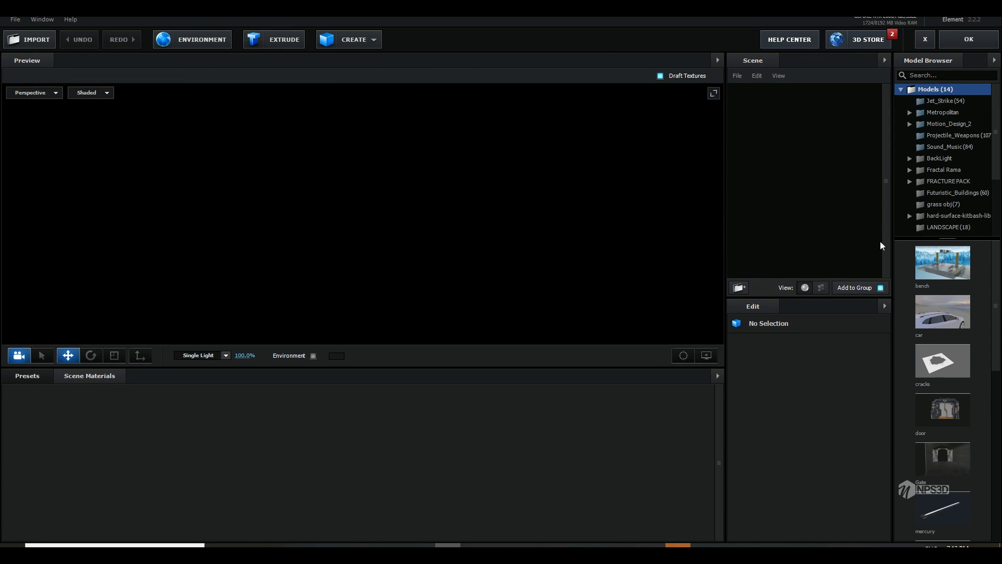
pyautogui.click(373, 40)
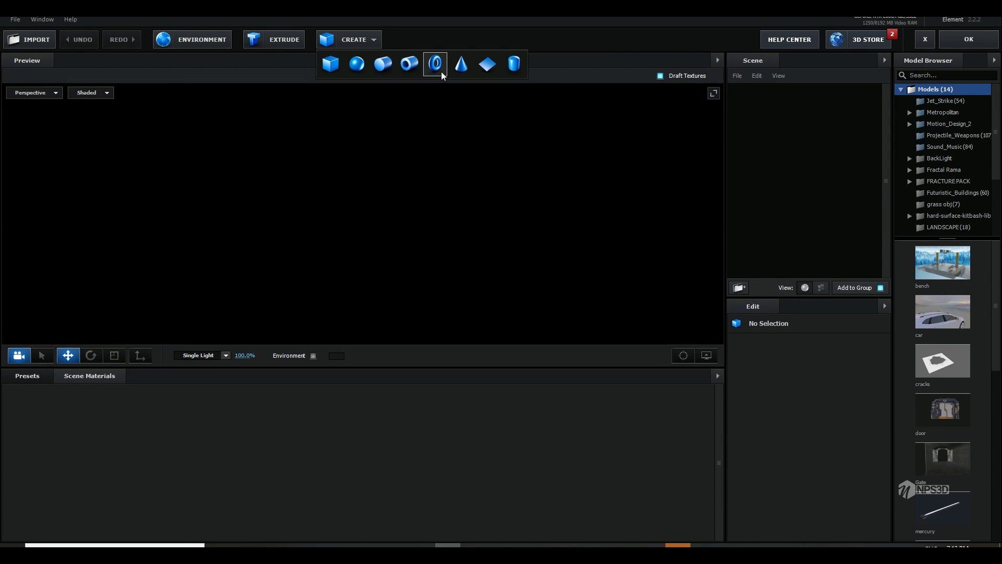
pyautogui.click(331, 64)
pyautogui.moveTo(496, 234); pyautogui.dragTo(543, 252)
pyautogui.click(815, 419)
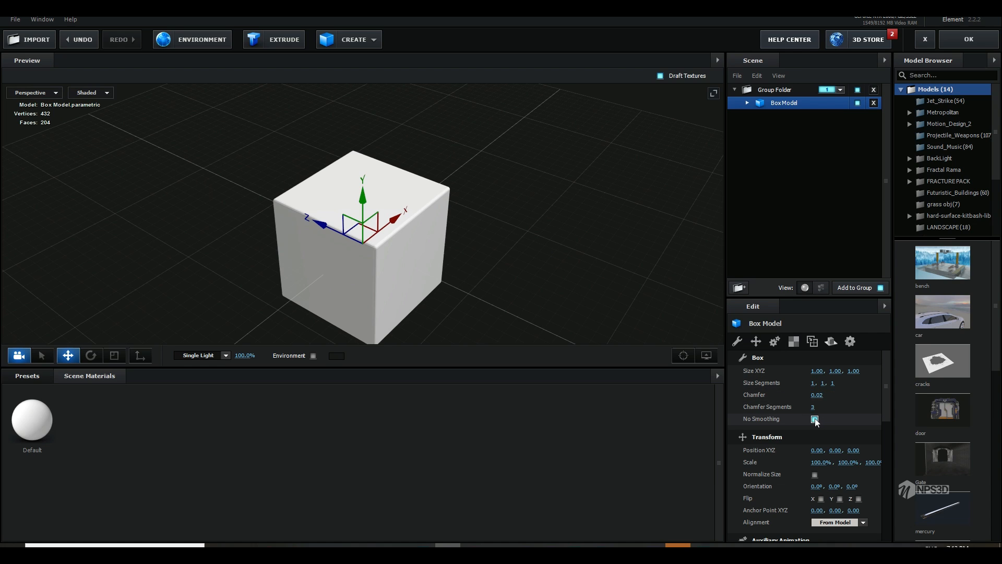
pyautogui.click(964, 46)
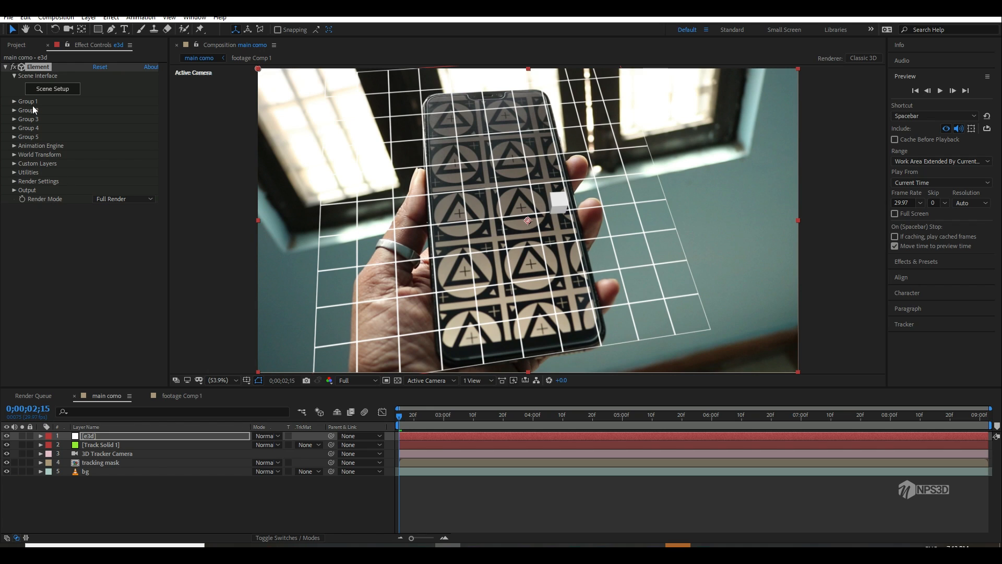
# Step: Set the Group 1 particle replicator's Position XY to 0, 0
pyautogui.click(14, 102)
pyautogui.click(23, 119)
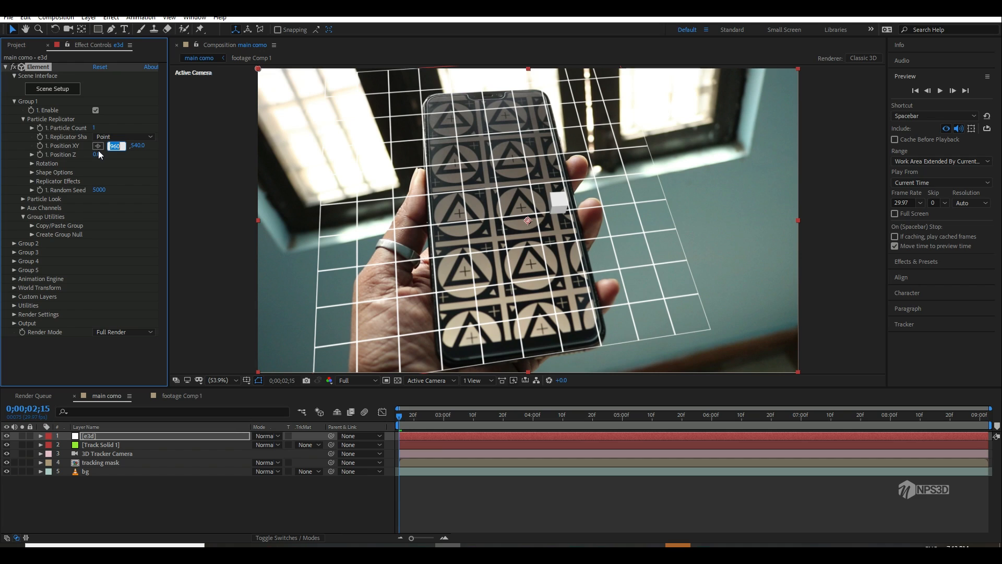
pyautogui.write('0')
pyautogui.press('Tab')
pyautogui.write('0')
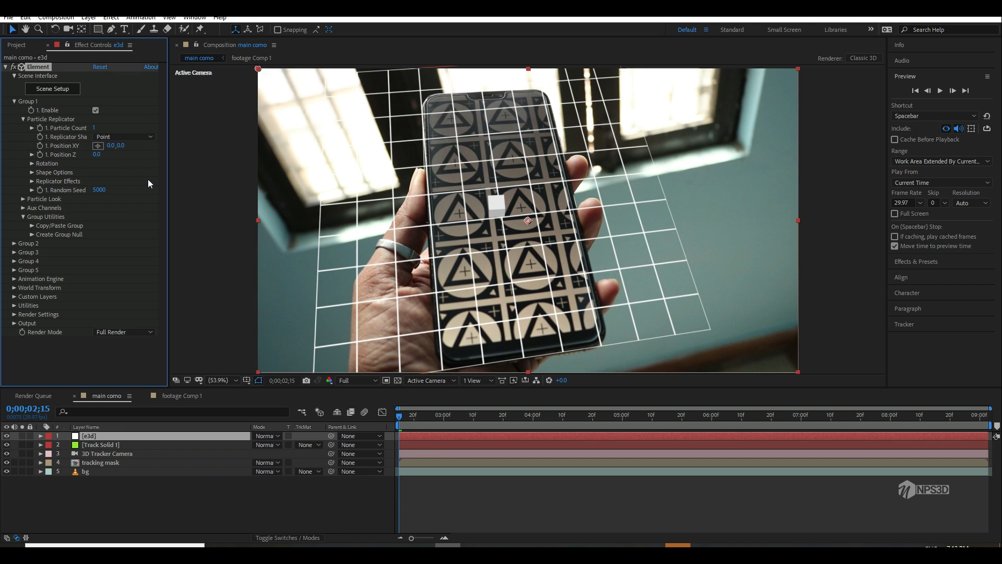
pyautogui.press('Return')
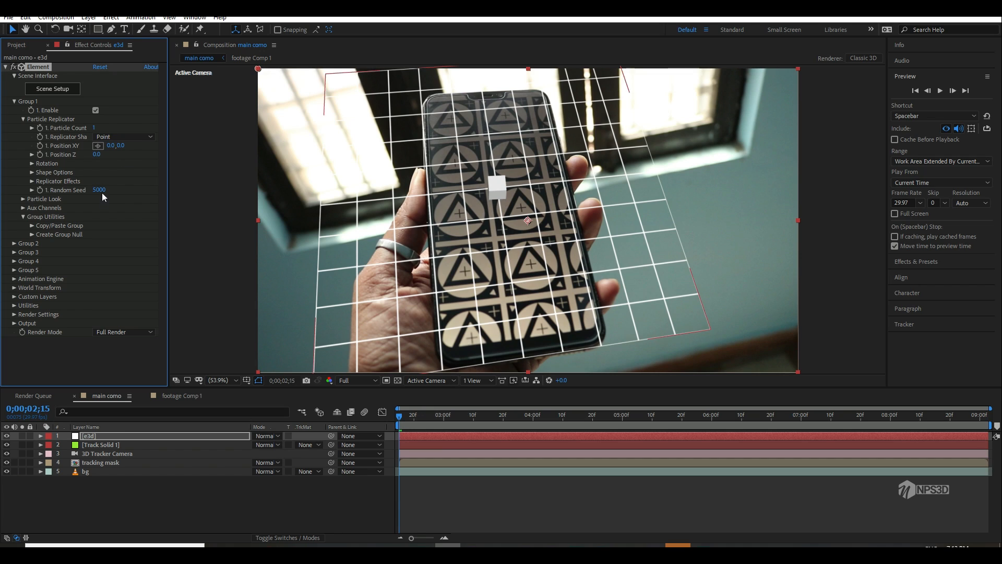
# Step: Set the Group 1 Particle Size to 45 to enlarge the box
pyautogui.click(24, 199)
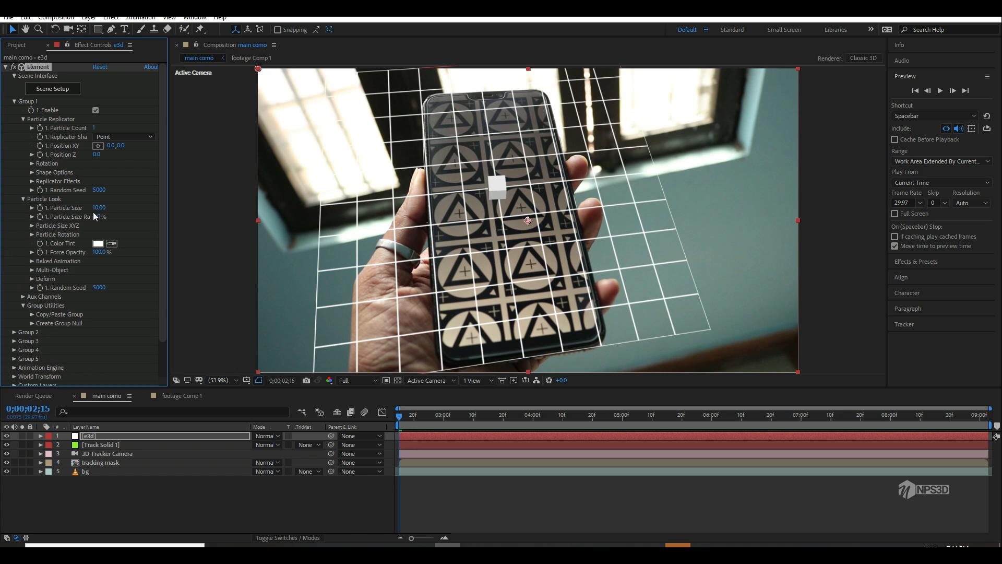
pyautogui.write('5')
pyautogui.press('Return')
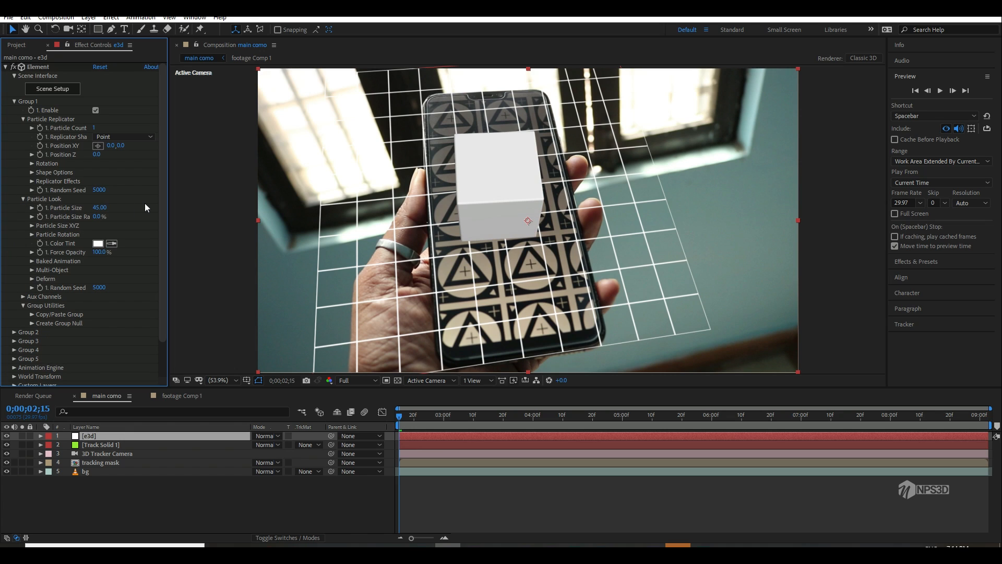
# Step: Hide the Track Solid 1 layer and preview the box's tracking on the phone at Half resolution
pyautogui.click(6, 444)
pyautogui.press('space')
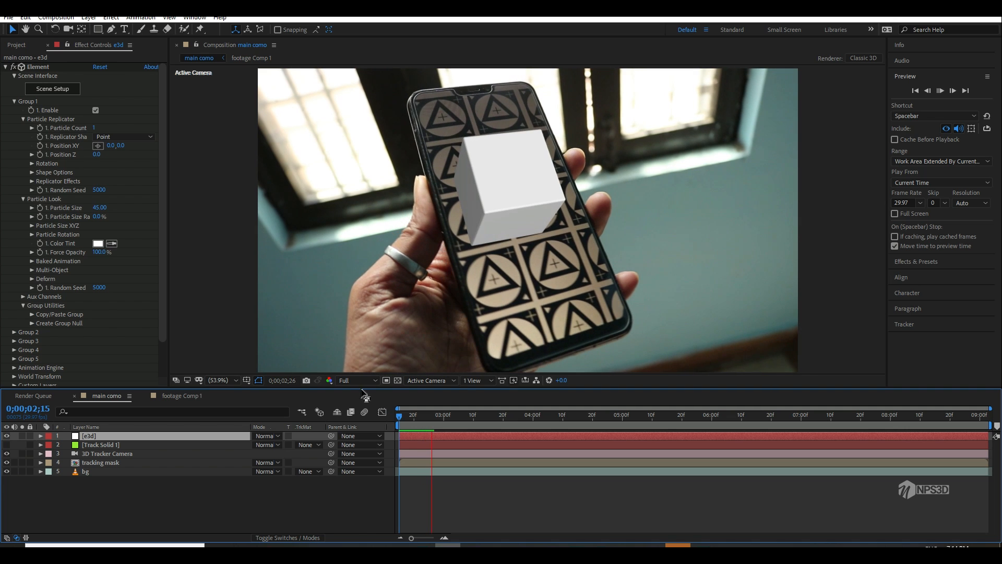
pyautogui.click(357, 380)
pyautogui.click(346, 419)
pyautogui.press('space')
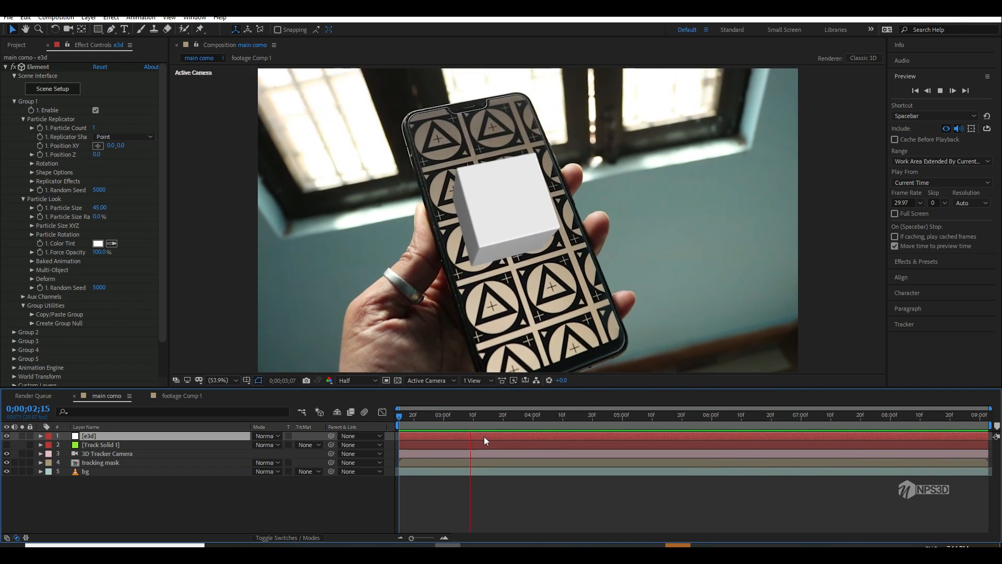
pyautogui.moveTo(482, 416); pyautogui.dragTo(392, 426)
# Step: Reopen the Element scene setup of the e3d layer and view the box model from a slightly higher angle
pyautogui.click(78, 92)
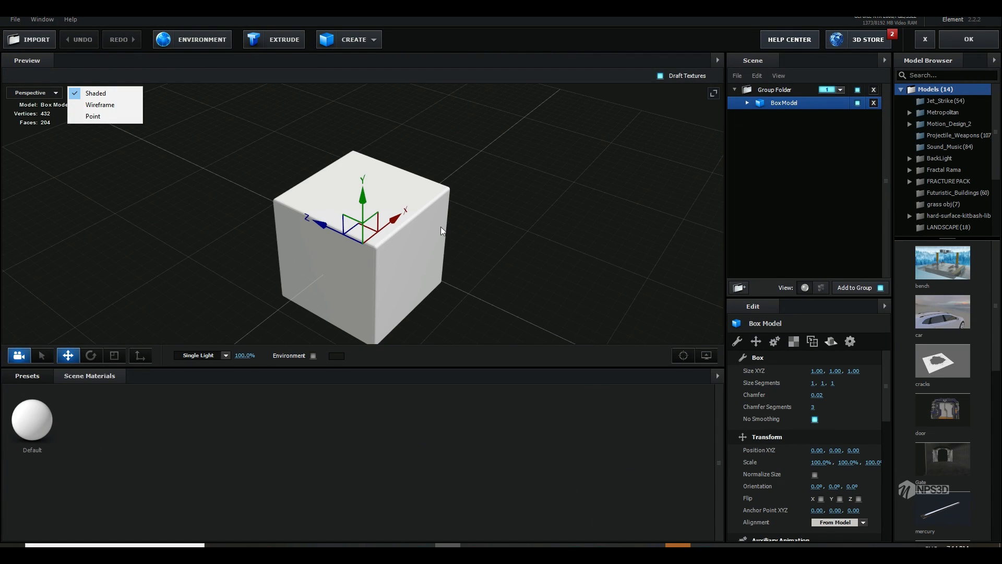
pyautogui.click(553, 152)
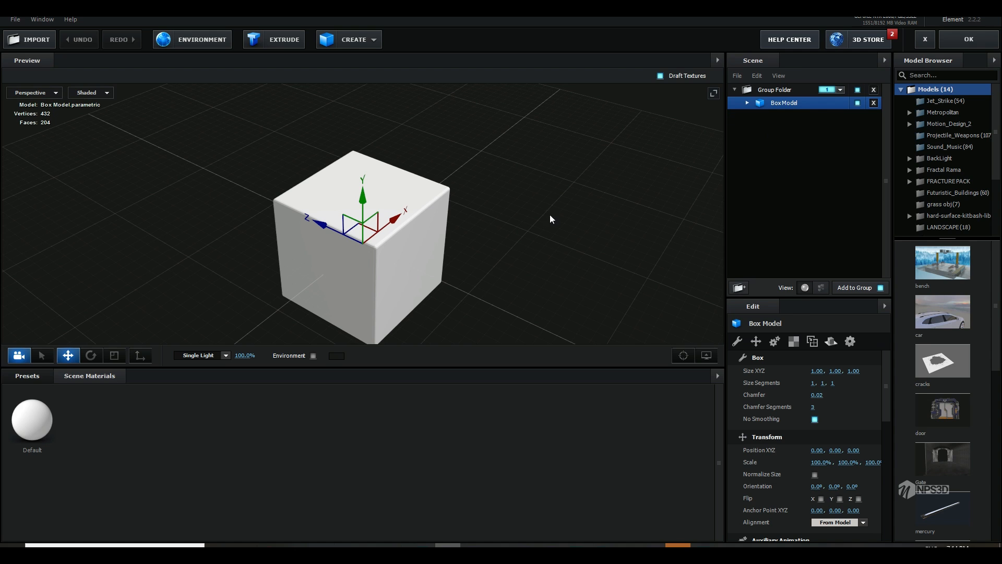
pyautogui.moveTo(549, 214); pyautogui.dragTo(575, 236)
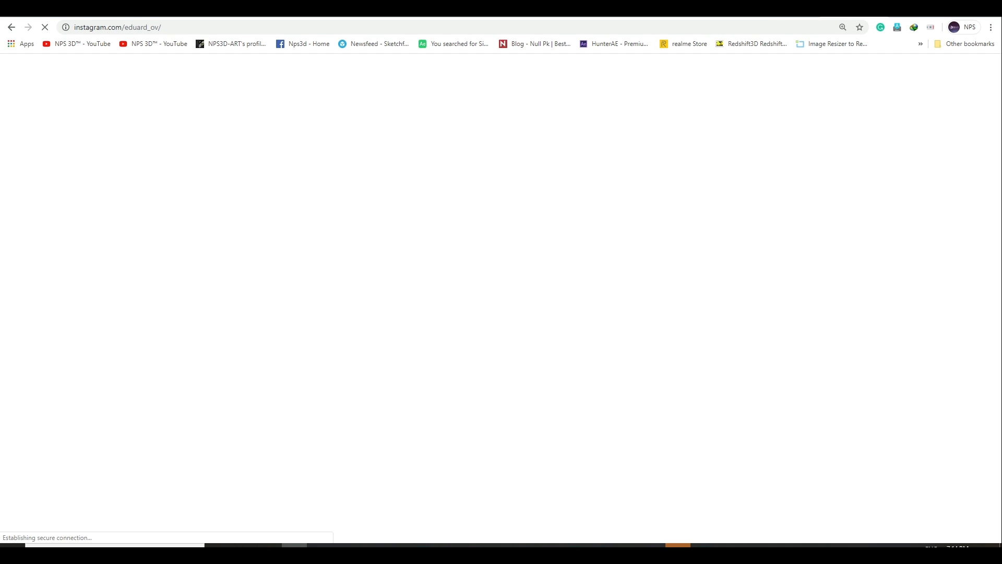
# Step: Switch to the web browser and search Google for "vivo y83 specification" in a new tab
pyautogui.hotkey('ctrl', 't')
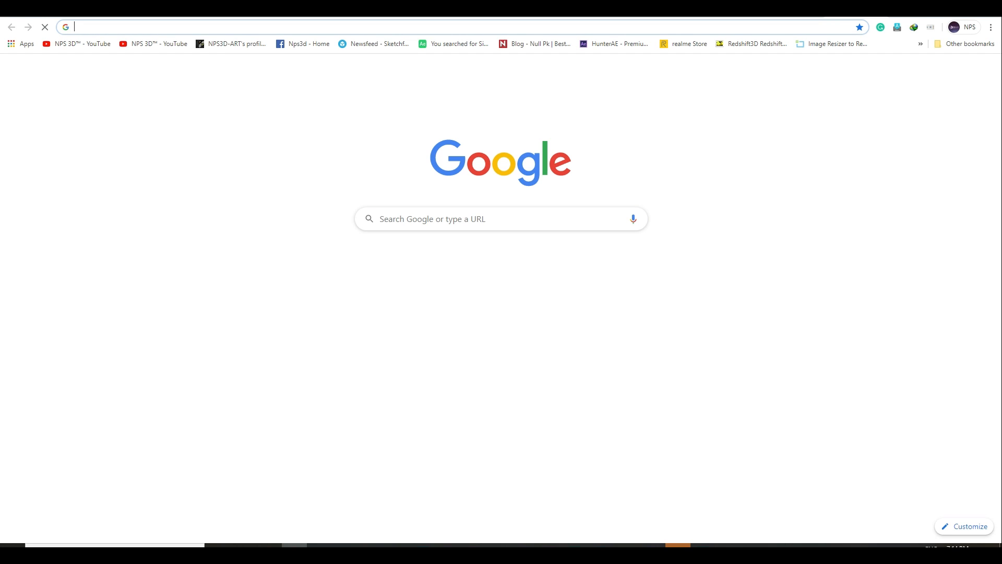
pyautogui.write('vi')
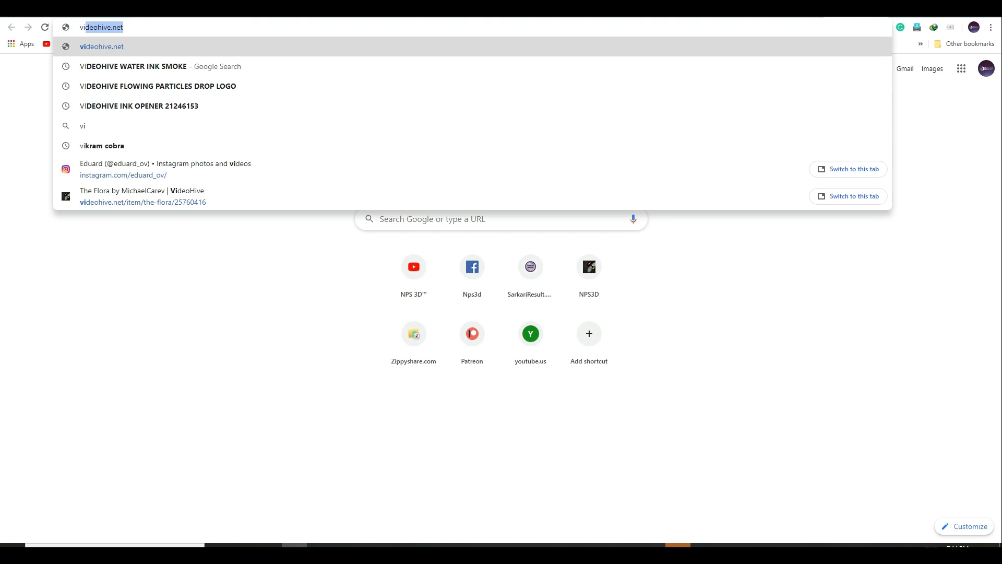
pyautogui.write('vo y83')
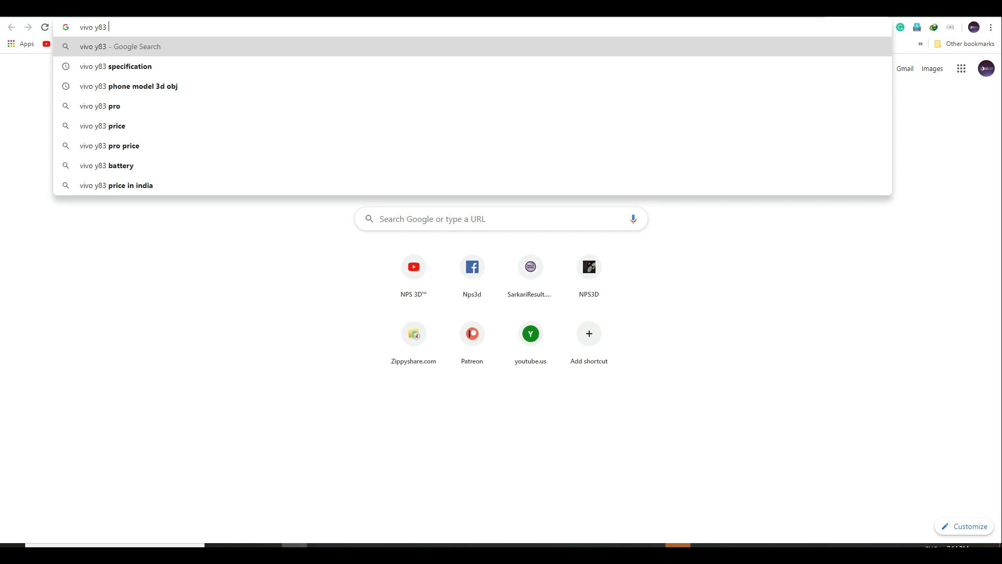
pyautogui.press('Down')
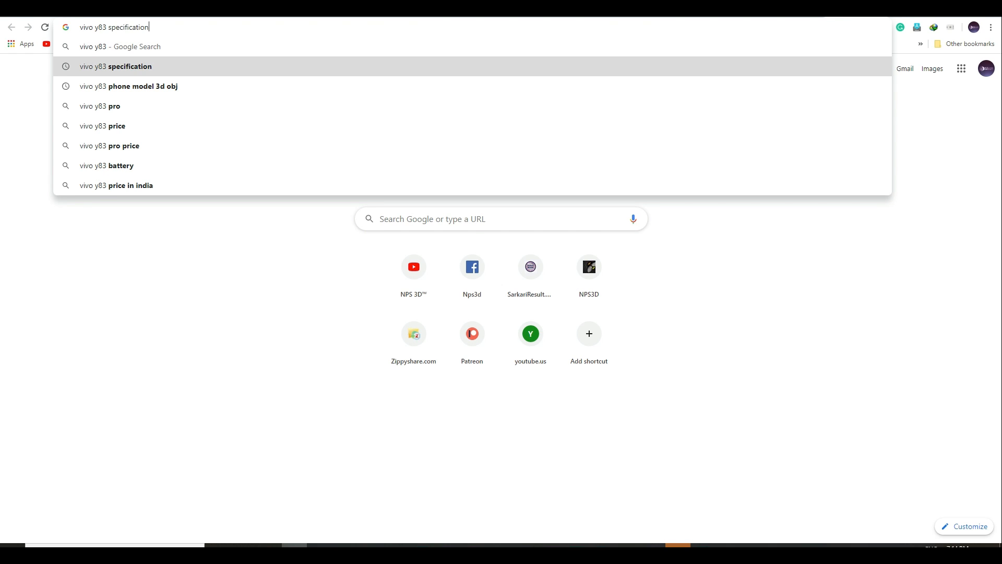
pyautogui.press('Return')
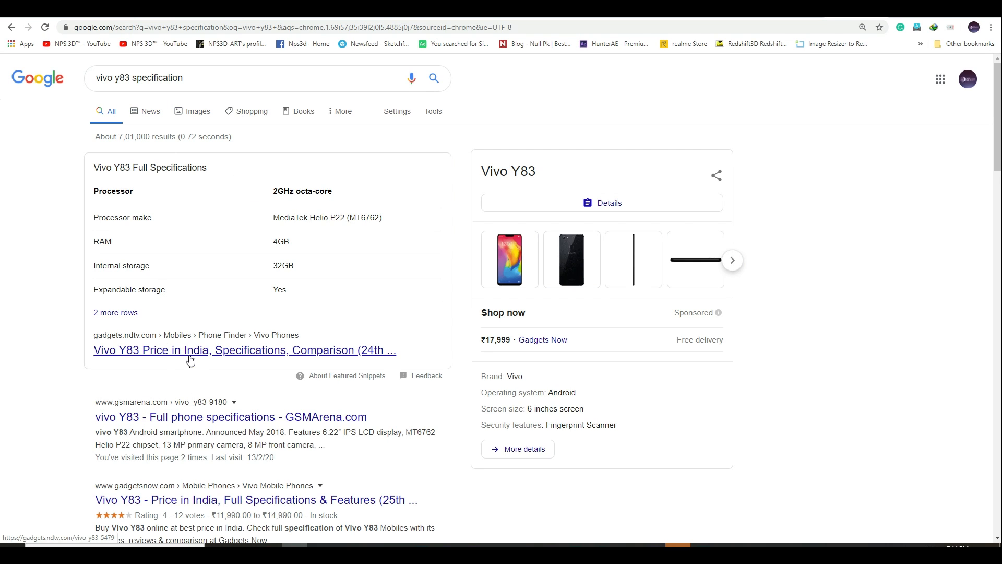
# Step: Open the Gadgets 360 page for the Vivo Y83 and find the phone's dimensions in its full specifications
pyautogui.click(189, 357)
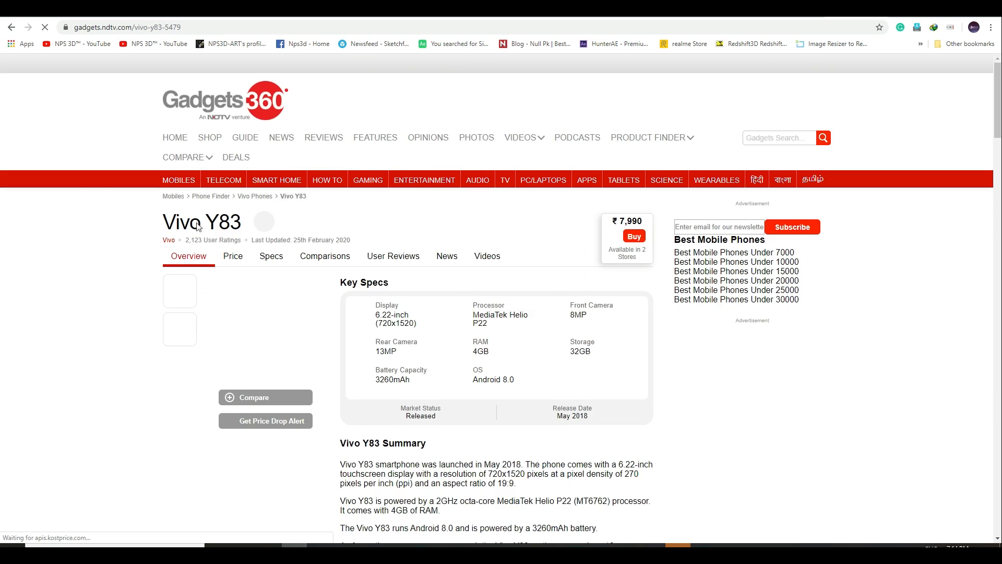
pyautogui.scroll(-5, 427, 325)
pyautogui.scroll(-15, 427, 324)
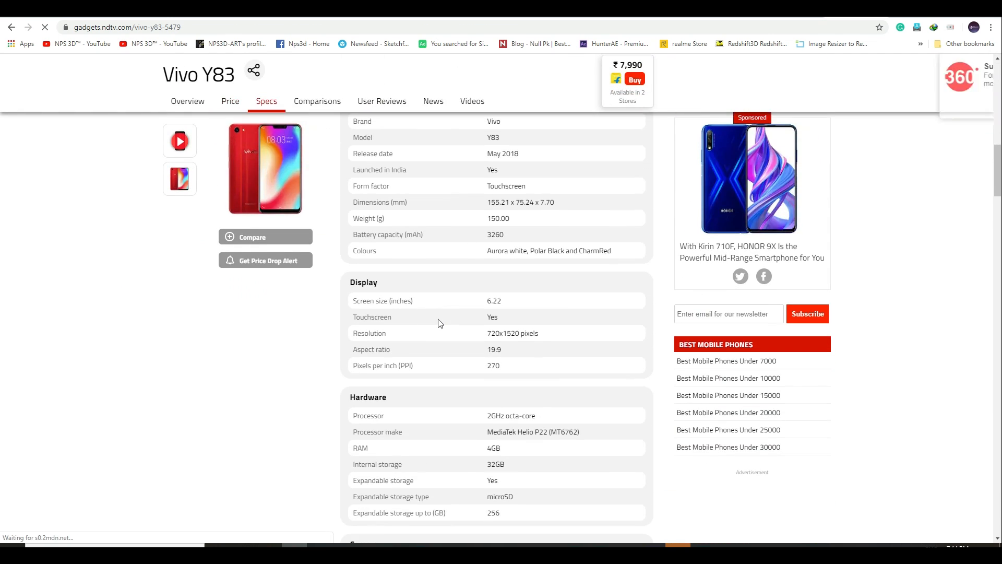
pyautogui.scroll(-10, 469, 354)
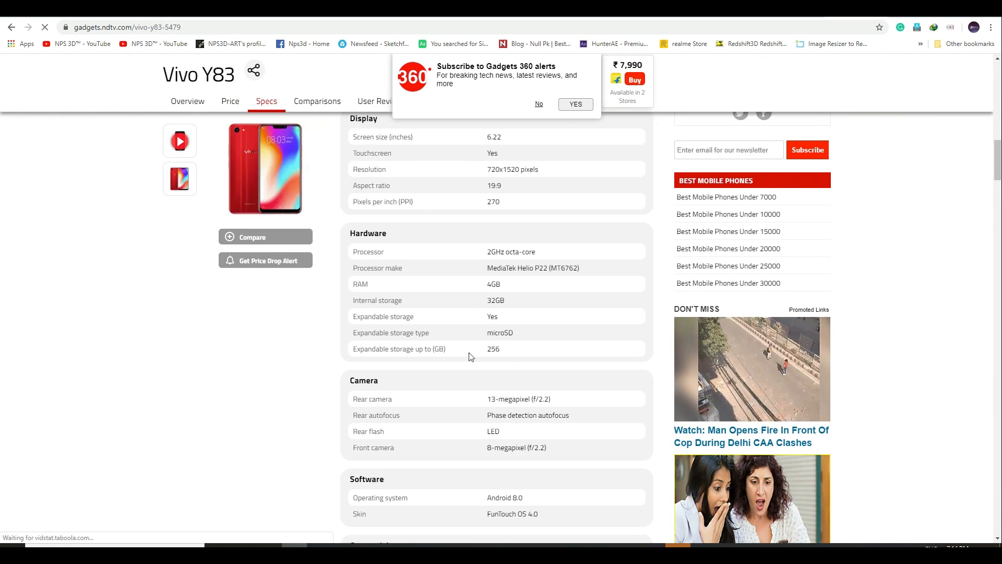
pyautogui.scroll(-5, 468, 352)
pyautogui.scroll(20, 469, 353)
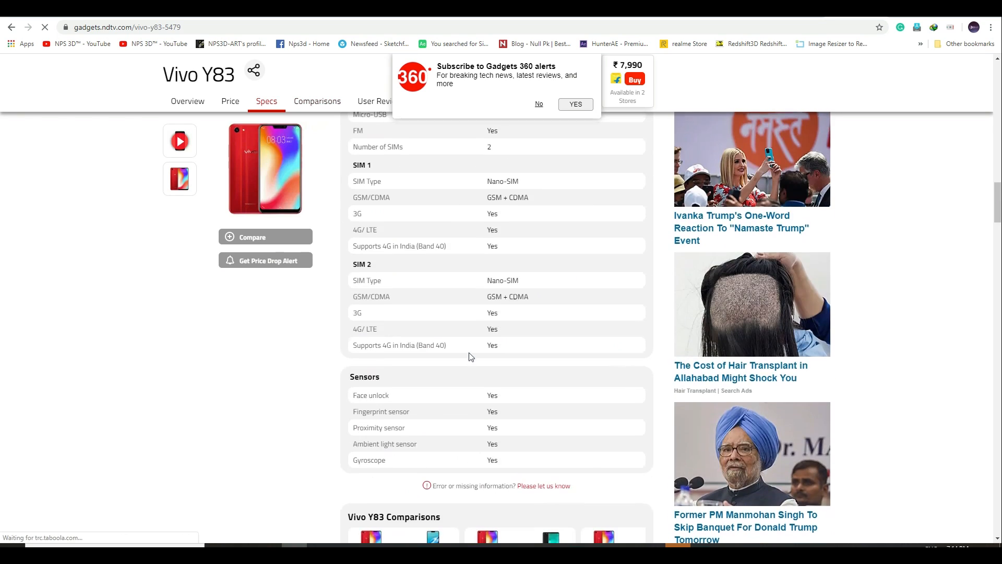
pyautogui.scroll(2, 466, 344)
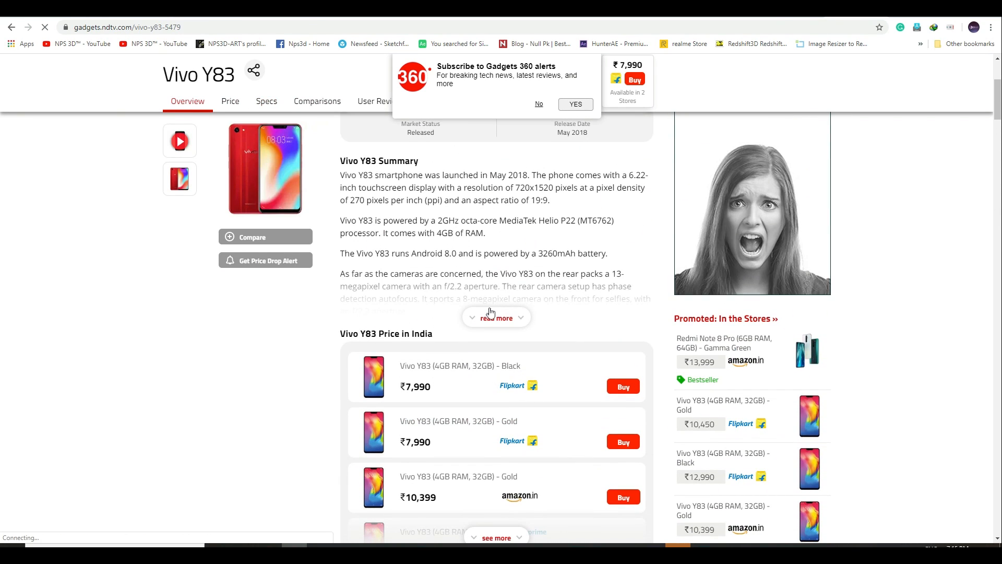
pyautogui.scroll(-7, 490, 316)
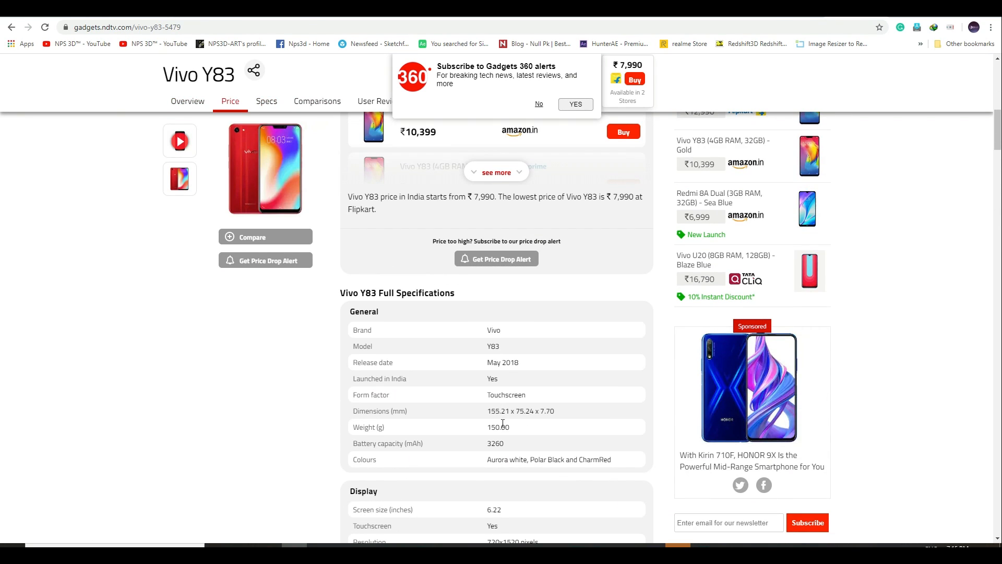
# Step: Highlight the Vivo Y83's dimensions in its specifications and switch back to the Element scene setup
pyautogui.moveTo(491, 411); pyautogui.dragTo(559, 416)
pyautogui.click(489, 414)
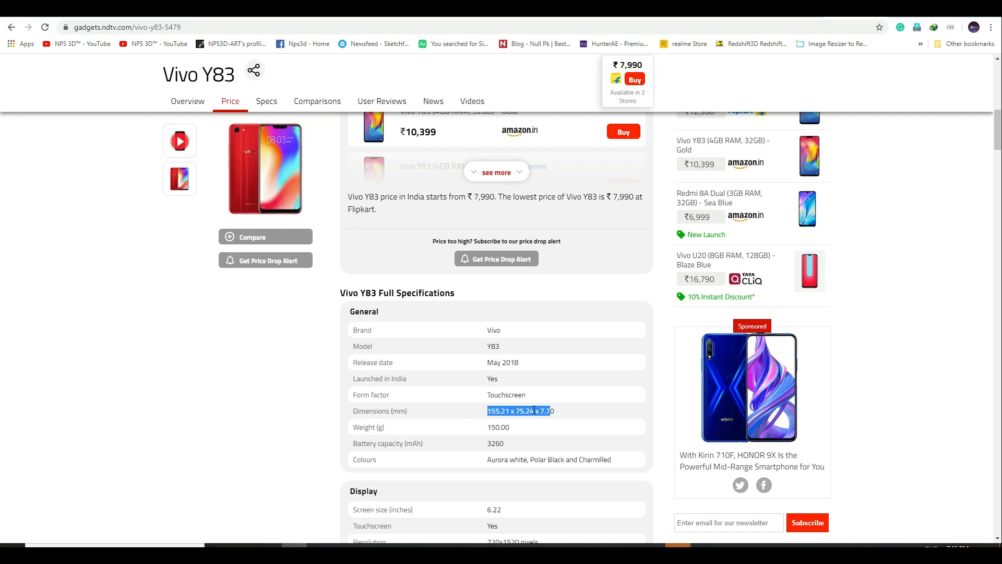
pyautogui.hotkey('alt', 'Tab')
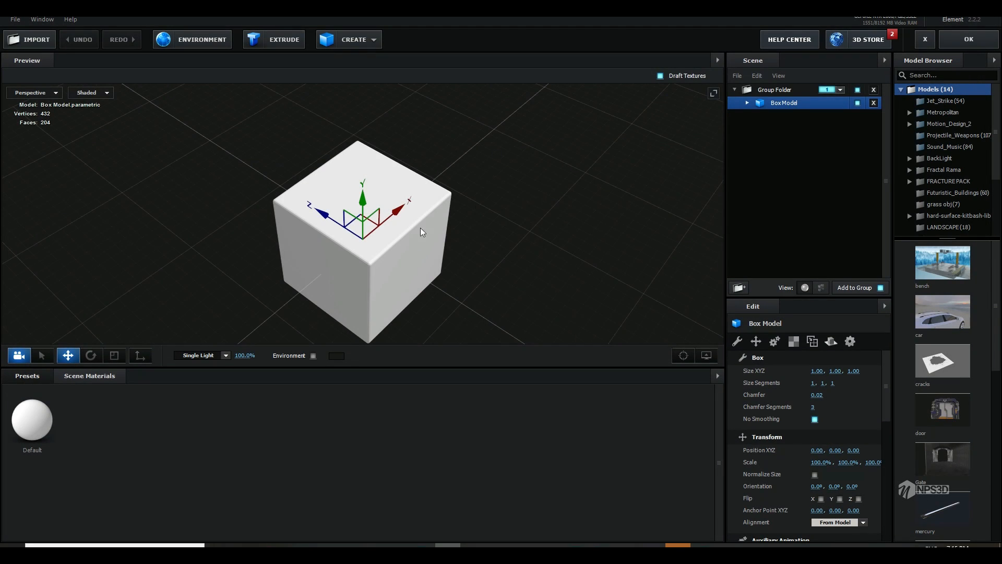
# Step: Import the 3D object y83 base.obj from the cinema 4d r21 folder on drive D: into the scene
pyautogui.scroll(-5, 469, 251)
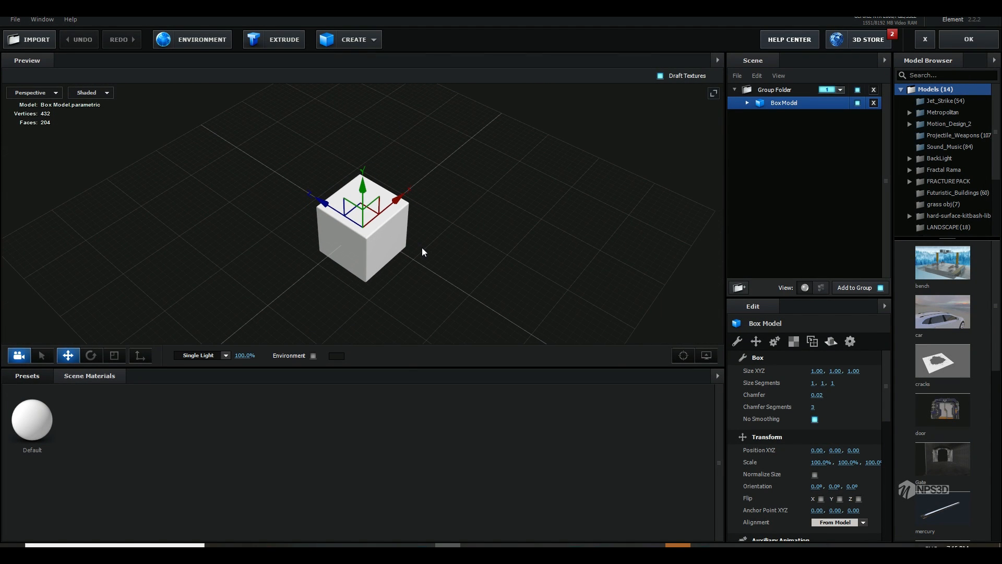
pyautogui.scroll(-3, 424, 249)
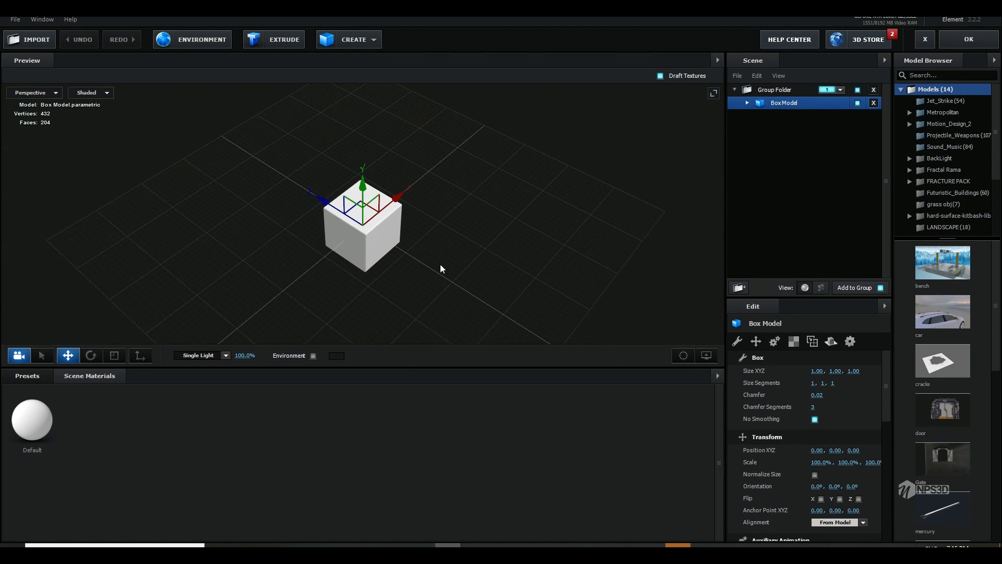
pyautogui.moveTo(443, 252); pyautogui.dragTo(430, 262)
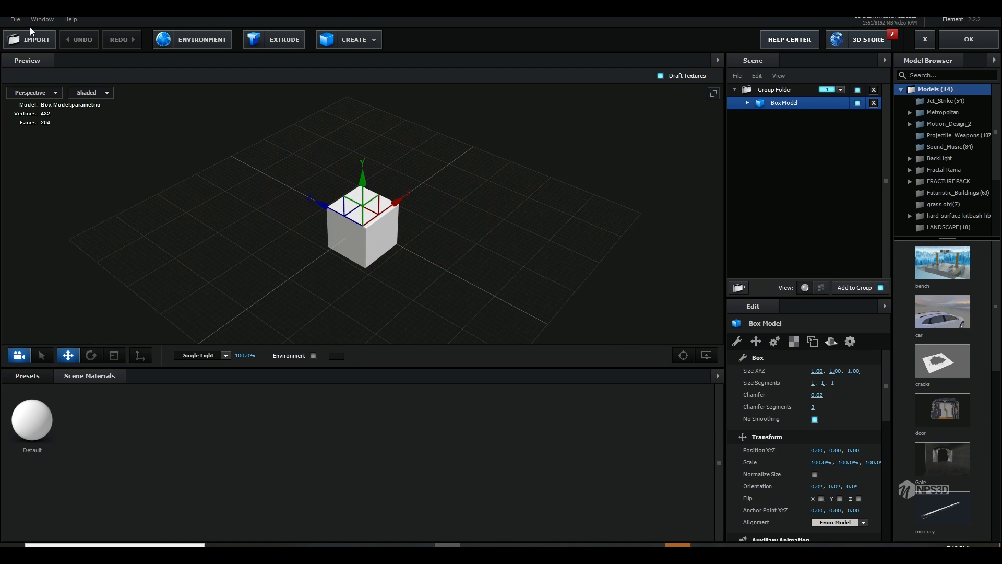
pyautogui.click(16, 20)
pyautogui.moveTo(97, 34)
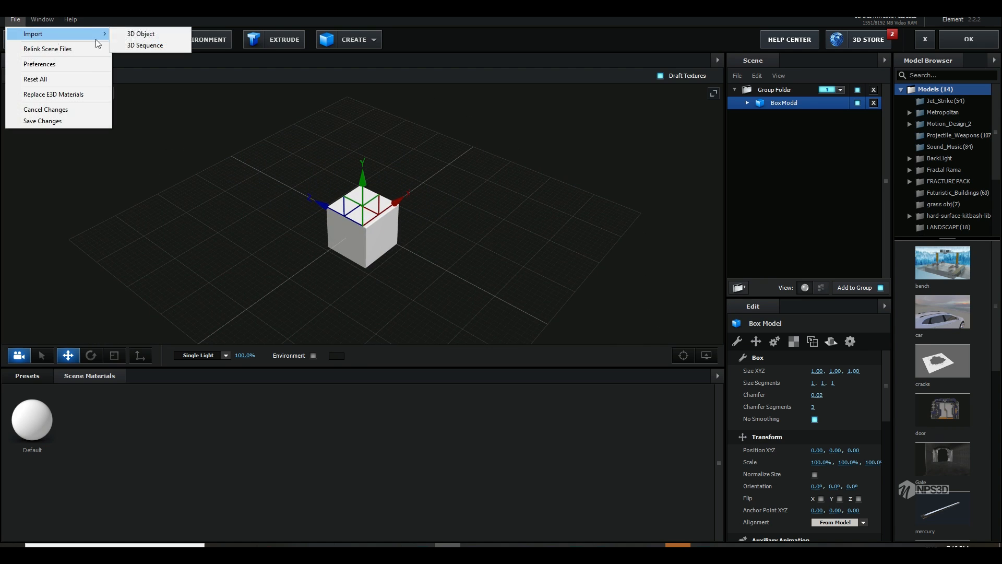
pyautogui.click(132, 40)
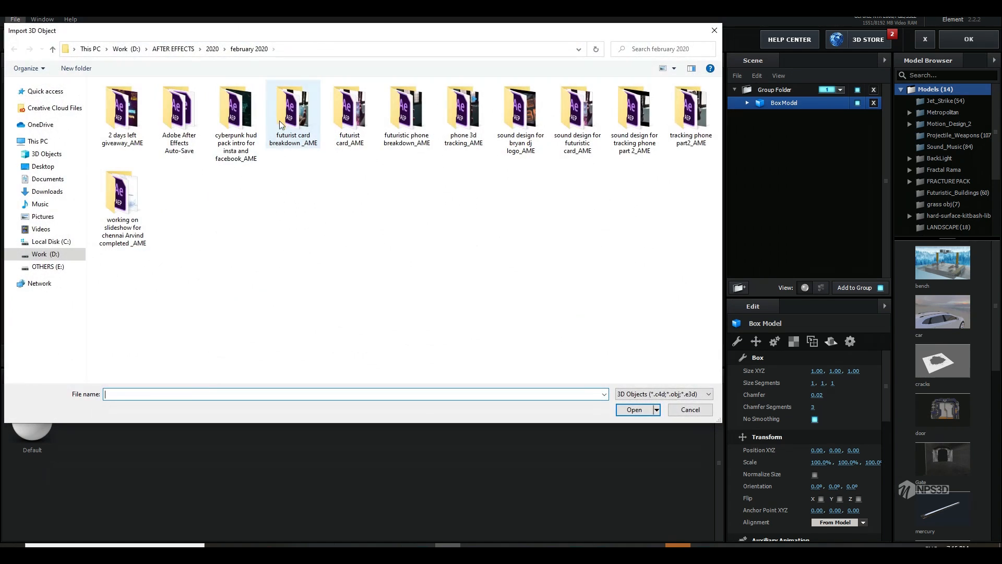
pyautogui.click(62, 267)
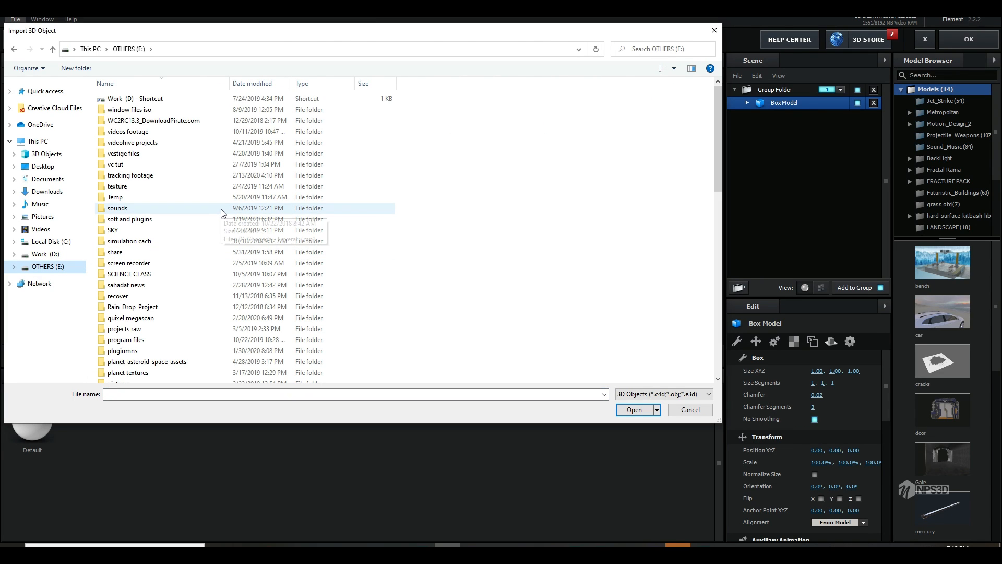
pyautogui.scroll(-5, 173, 234)
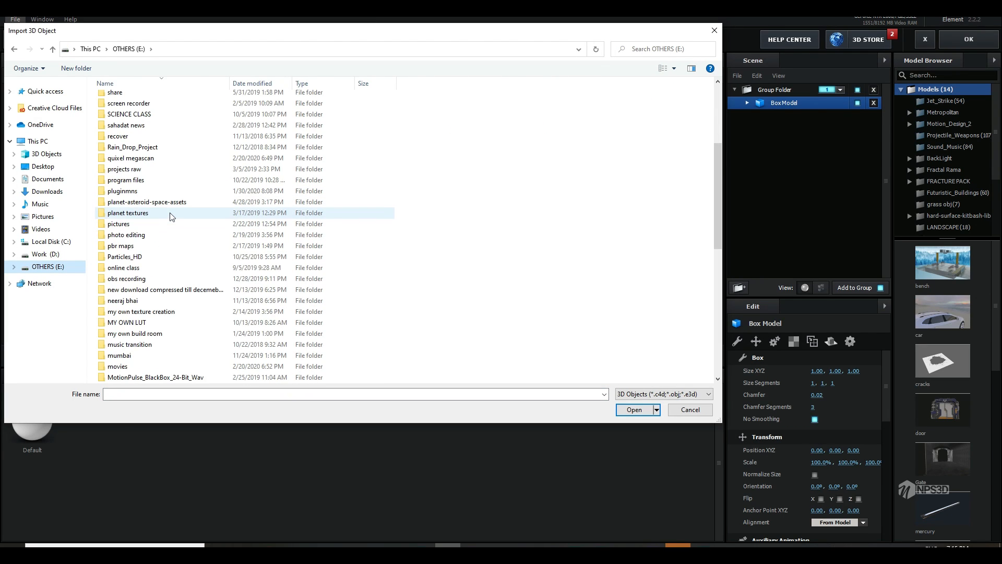
pyautogui.doubleClick(170, 212)
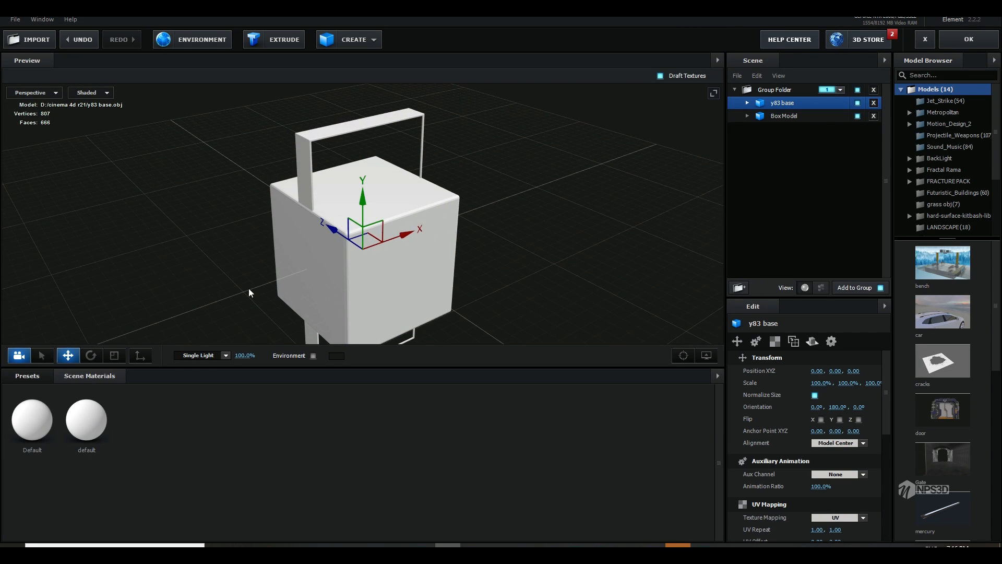
# Step: Rotate the y83 base model to lie flat at orientation 270°, 360°, 180° and hide the Box Model
pyautogui.press('e')
pyautogui.moveTo(403, 266); pyautogui.dragTo(325, 144)
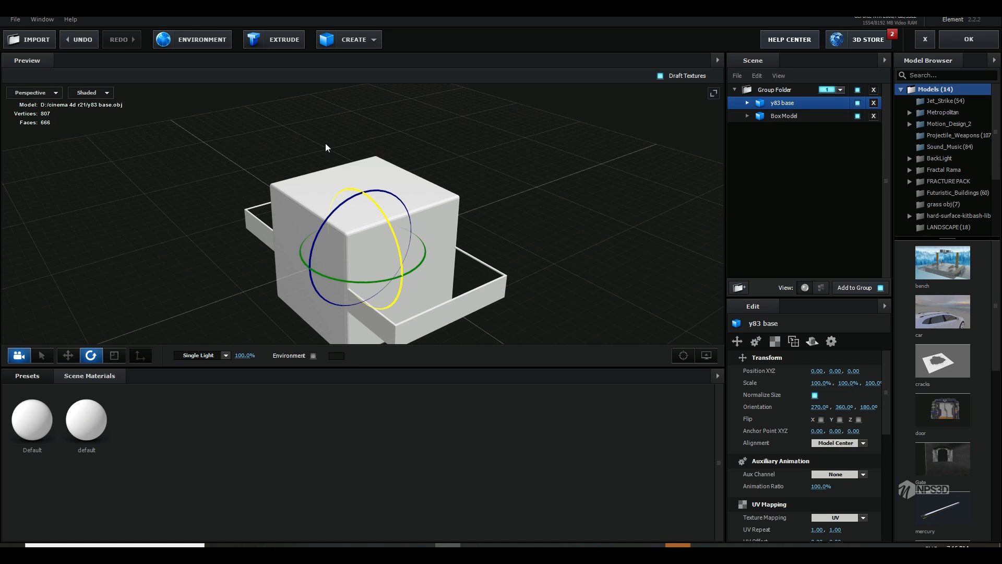
pyautogui.moveTo(278, 172); pyautogui.dragTo(334, 204)
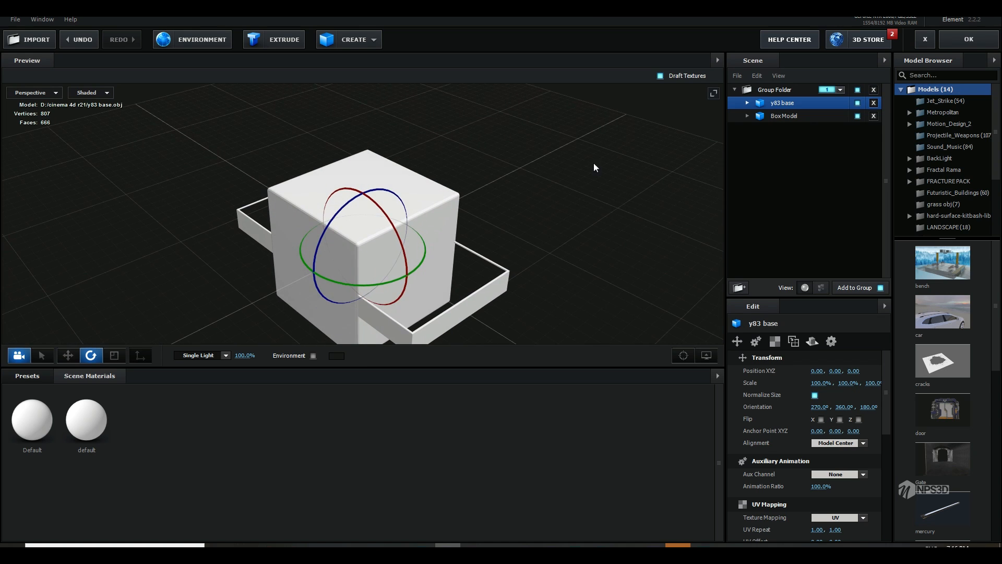
pyautogui.click(858, 116)
pyautogui.moveTo(496, 225); pyautogui.dragTo(425, 284)
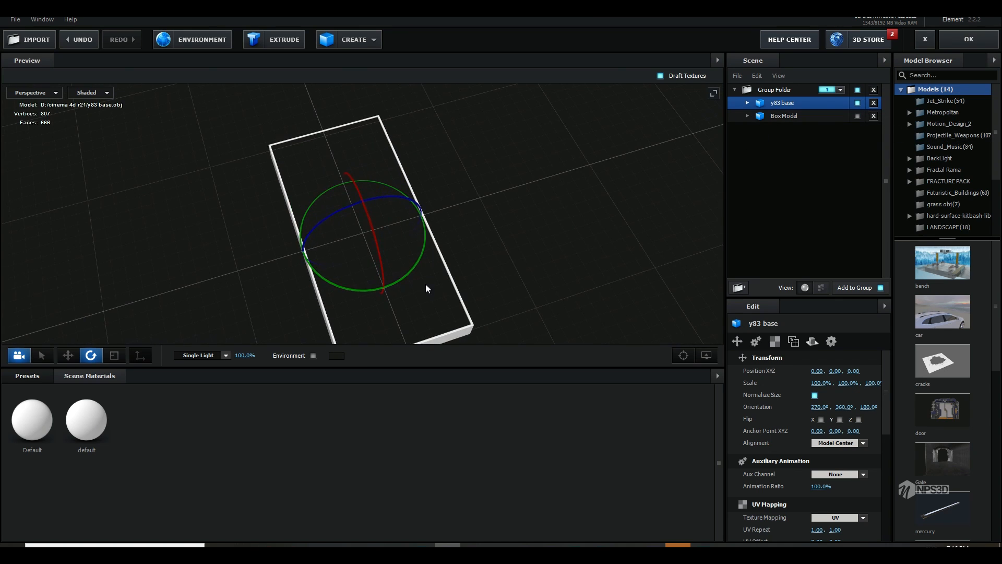
# Step: Enable Draw Backfaces on the y83 base's default material and inspect the model's inside faces from several angles
pyautogui.click(747, 103)
pyautogui.click(788, 116)
pyautogui.scroll(-5, 813, 419)
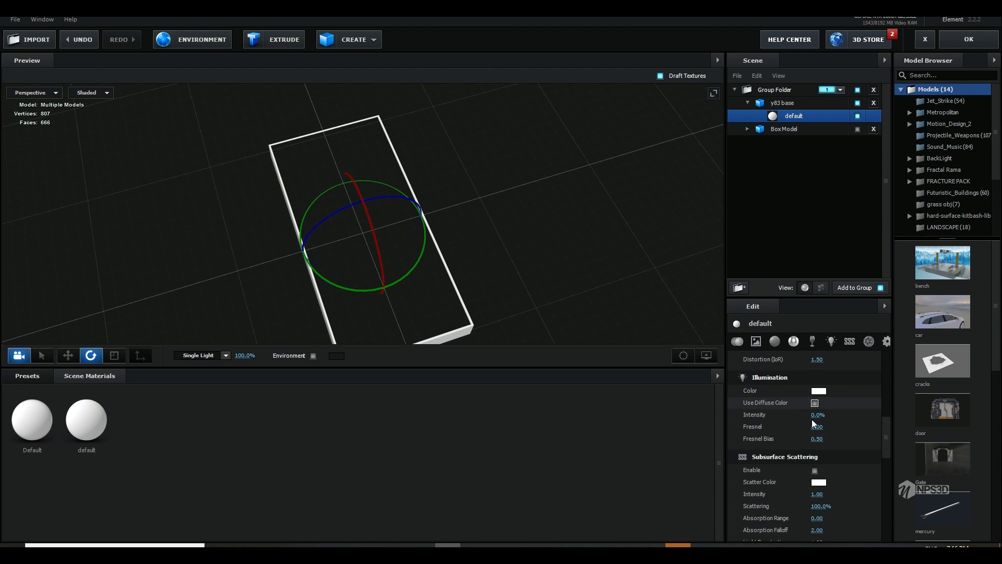
pyautogui.click(815, 516)
pyautogui.moveTo(543, 319)
pyautogui.mouseDown()
pyautogui.moveTo(566, 293)
pyautogui.moveTo(581, 233)
pyautogui.moveTo(573, 275)
pyautogui.moveTo(522, 247)
pyautogui.moveTo(513, 274)
pyautogui.moveTo(488, 273)
pyautogui.moveTo(495, 205)
pyautogui.moveTo(491, 268)
pyautogui.moveTo(499, 262)
pyautogui.moveTo(516, 273)
pyautogui.moveTo(538, 235)
pyautogui.moveTo(534, 221)
pyautogui.moveTo(493, 240)
pyautogui.moveTo(475, 218)
pyautogui.moveTo(531, 234)
pyautogui.moveTo(585, 229)
pyautogui.moveTo(572, 221)
pyautogui.moveTo(536, 248)
pyautogui.moveTo(661, 328)
pyautogui.mouseUp()
pyautogui.click(705, 360)
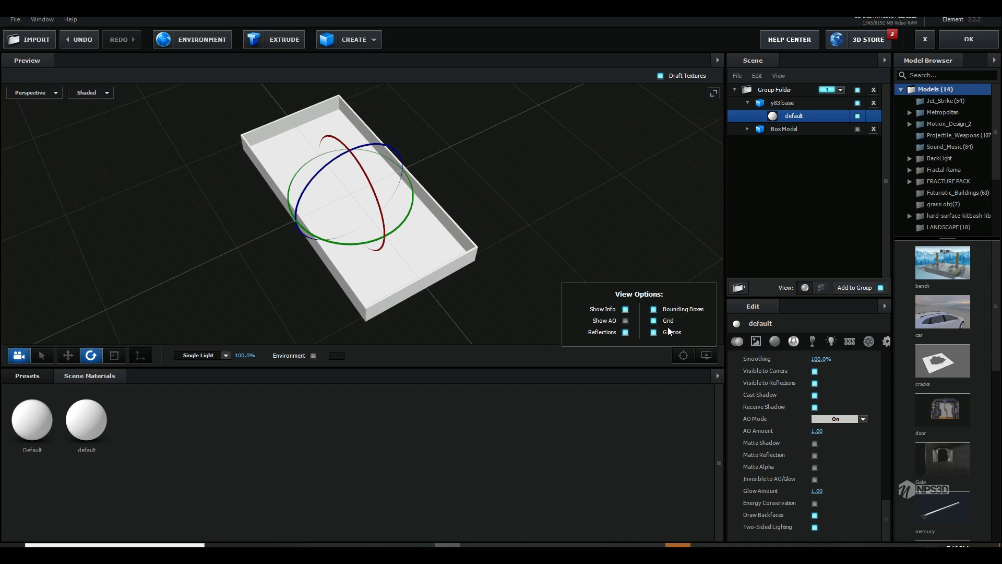
pyautogui.click(653, 321)
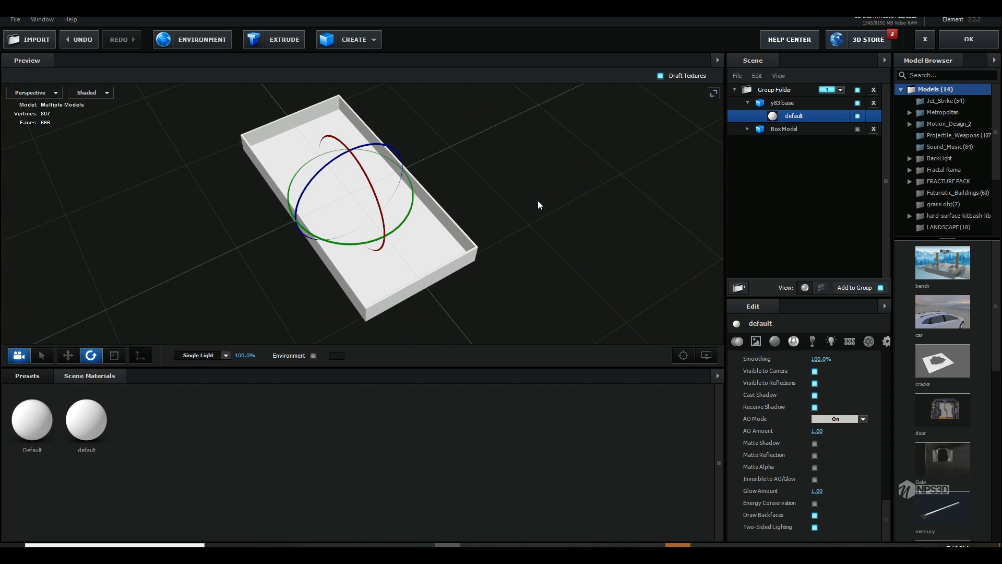
pyautogui.moveTo(538, 201); pyautogui.dragTo(562, 203)
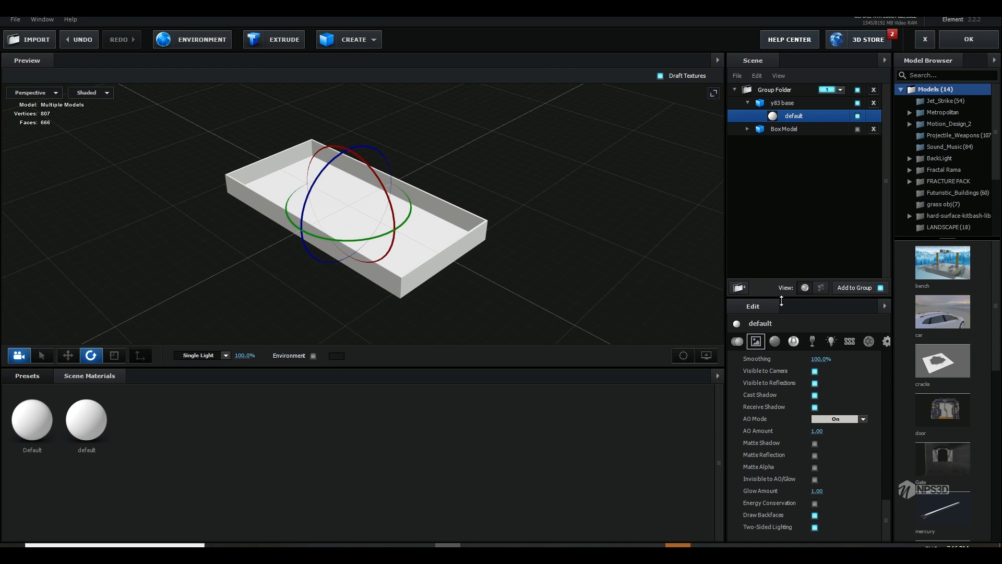
# Step: Apply the scene setup to the composition and set Group 1's Particle Size to 10
pyautogui.click(971, 43)
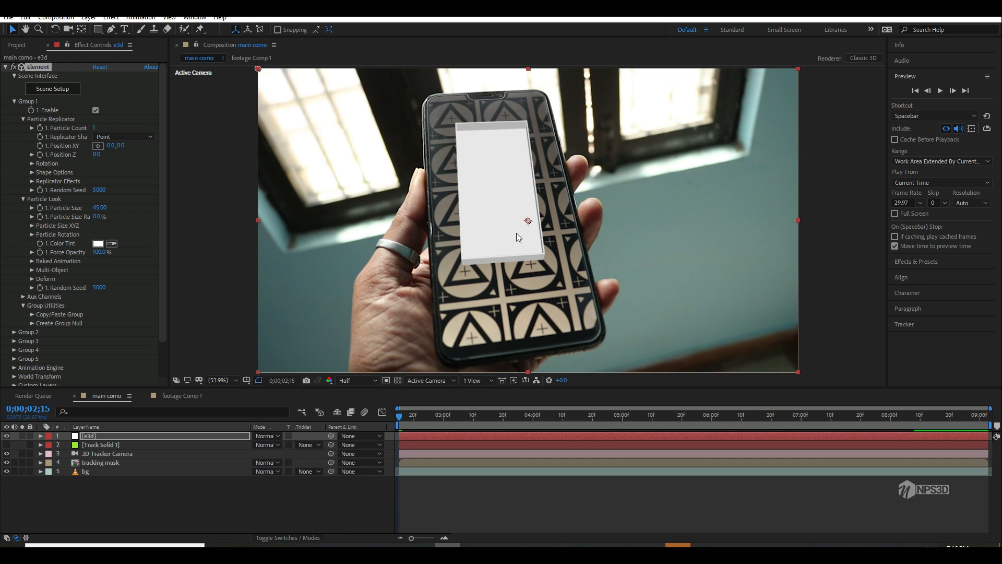
pyautogui.click(101, 208)
pyautogui.write('1')
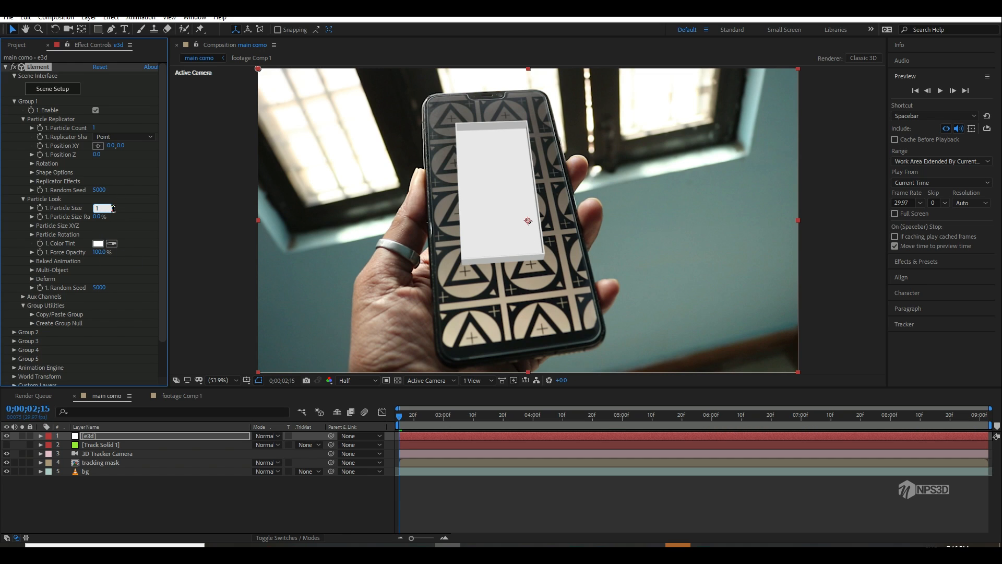
pyautogui.write('0')
pyautogui.press('Return')
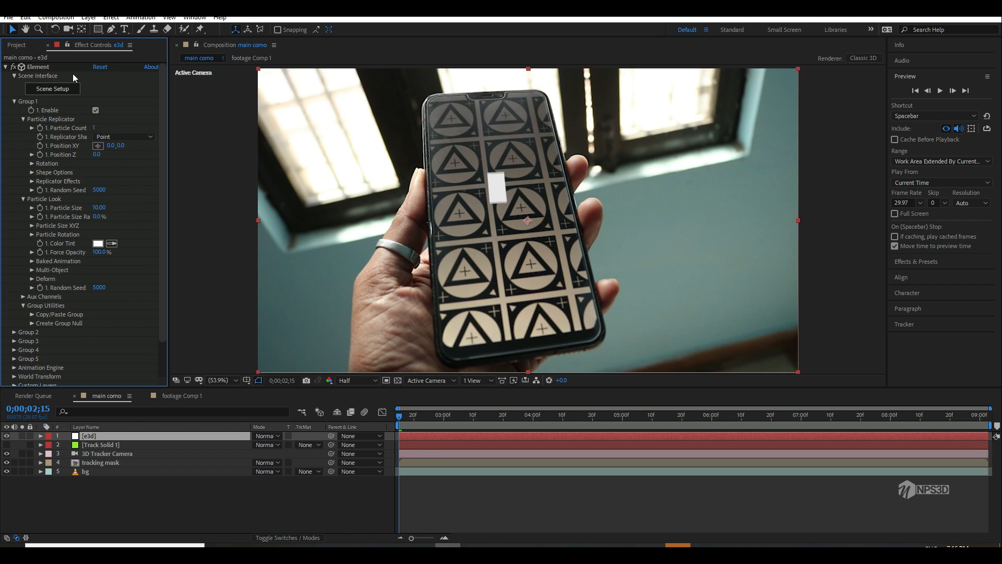
pyautogui.moveTo(99, 208); pyautogui.dragTo(417, 170)
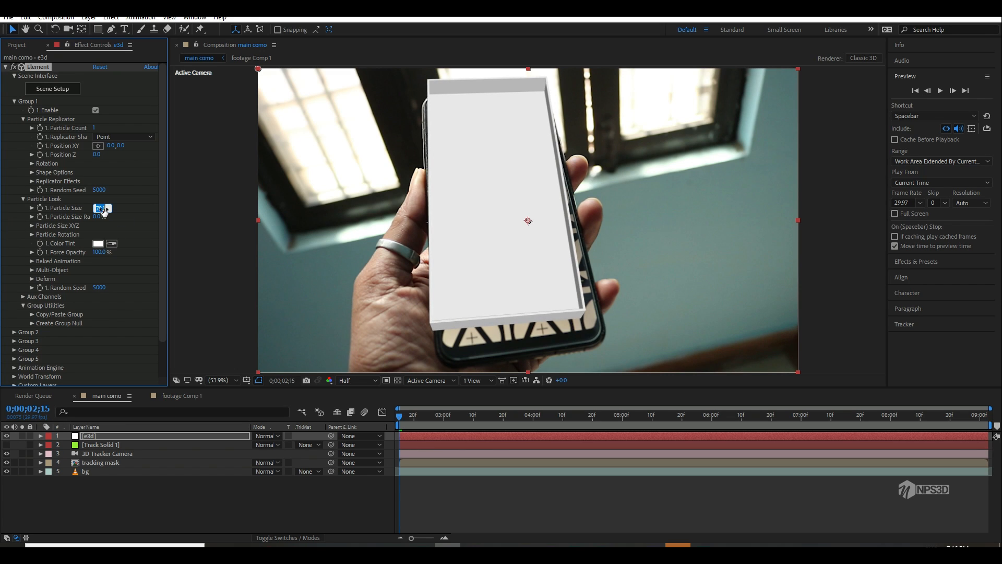
pyautogui.press('Return')
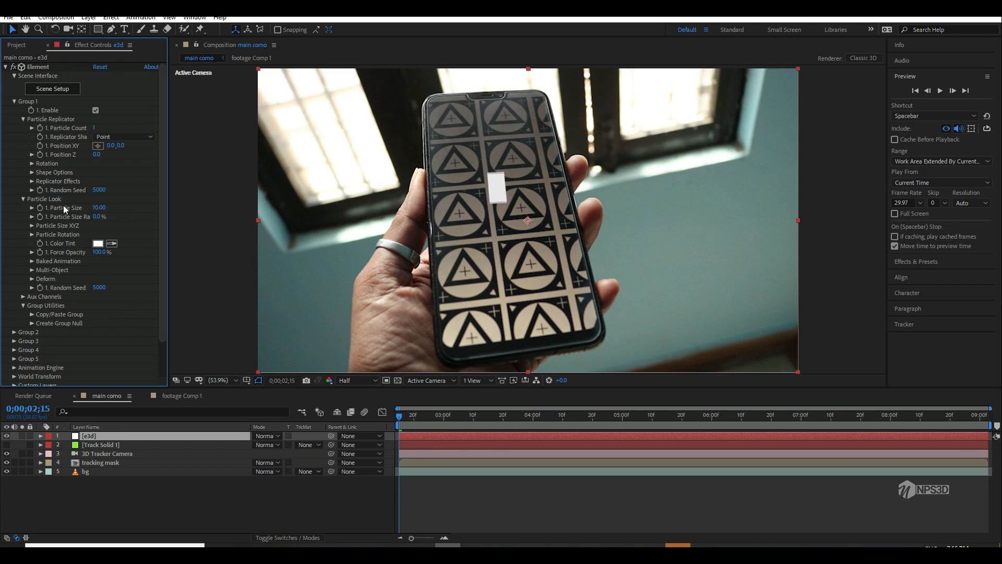
# Step: Create a group null for Group 1 and scale it uniformly to 799%
pyautogui.click(32, 319)
pyautogui.click(67, 340)
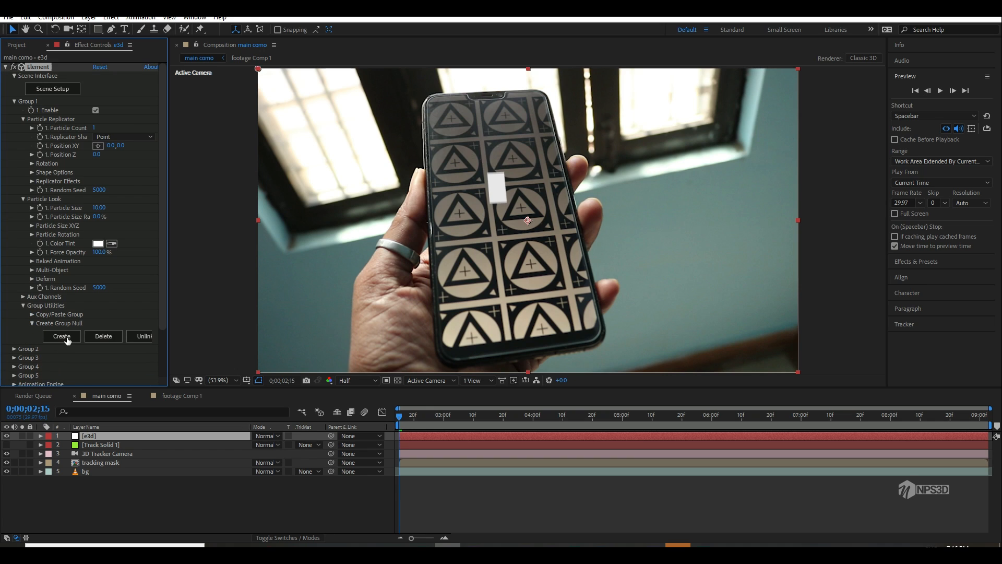
pyautogui.click(95, 435)
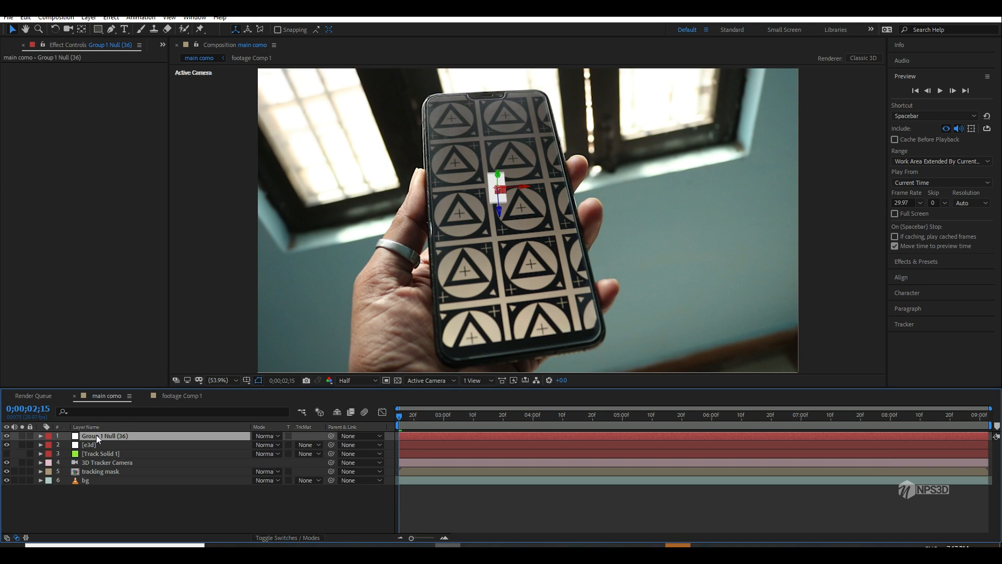
pyautogui.press('s')
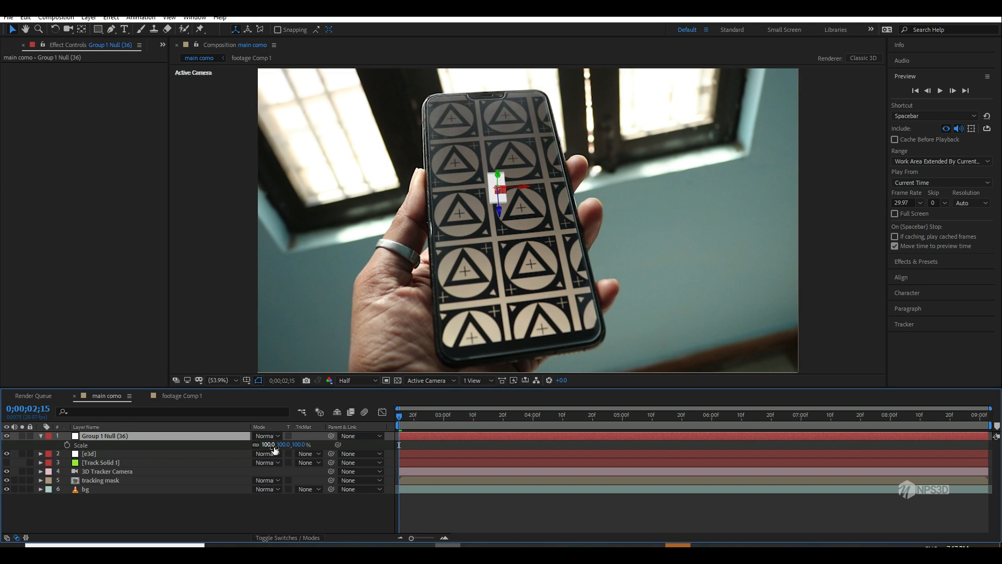
pyautogui.moveTo(275, 450); pyautogui.dragTo(546, 355)
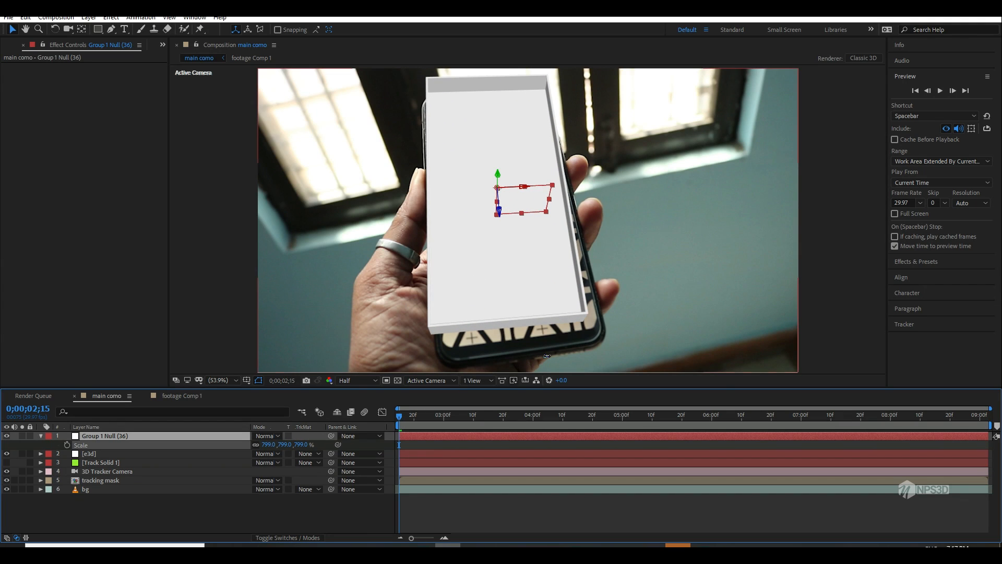
# Step: Set the group null's Y Rotation to -3.3° to align the model with the phone's tilt
pyautogui.hotkey('shift', 'r')
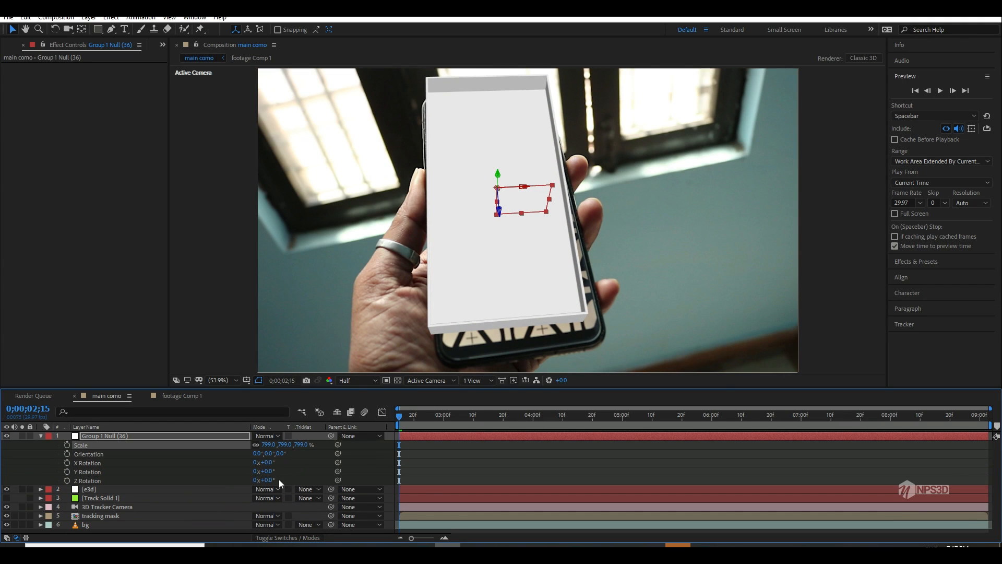
pyautogui.moveTo(268, 480)
pyautogui.mouseDown()
pyautogui.moveTo(276, 470)
pyautogui.moveTo(254, 473)
pyautogui.mouseUp()
pyautogui.hotkey('ctrl', 'z')
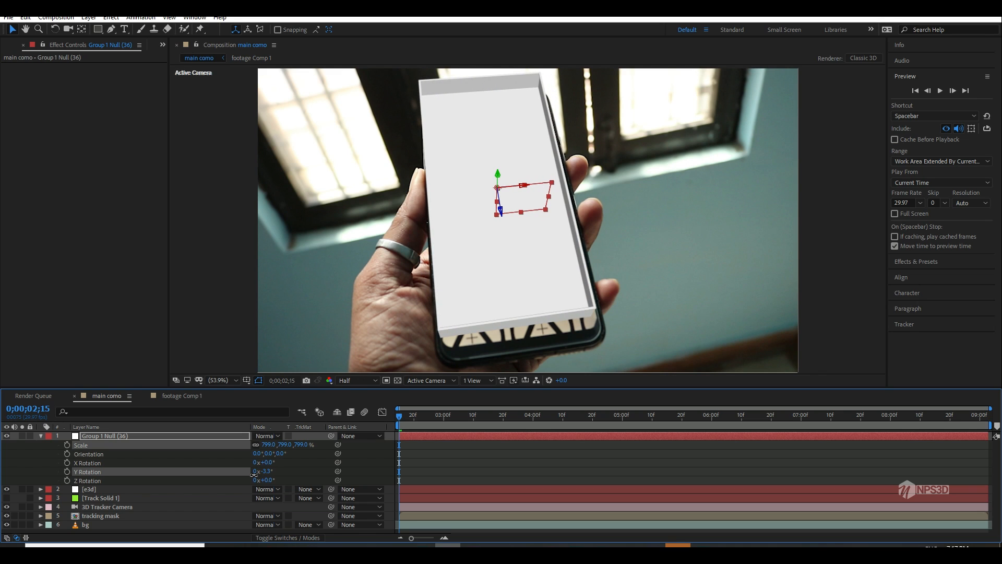
# Step: Move the group null to position 44.7, 0.0, -262.0 over the phone and scale it uniformly to 854%
pyautogui.click(167, 437)
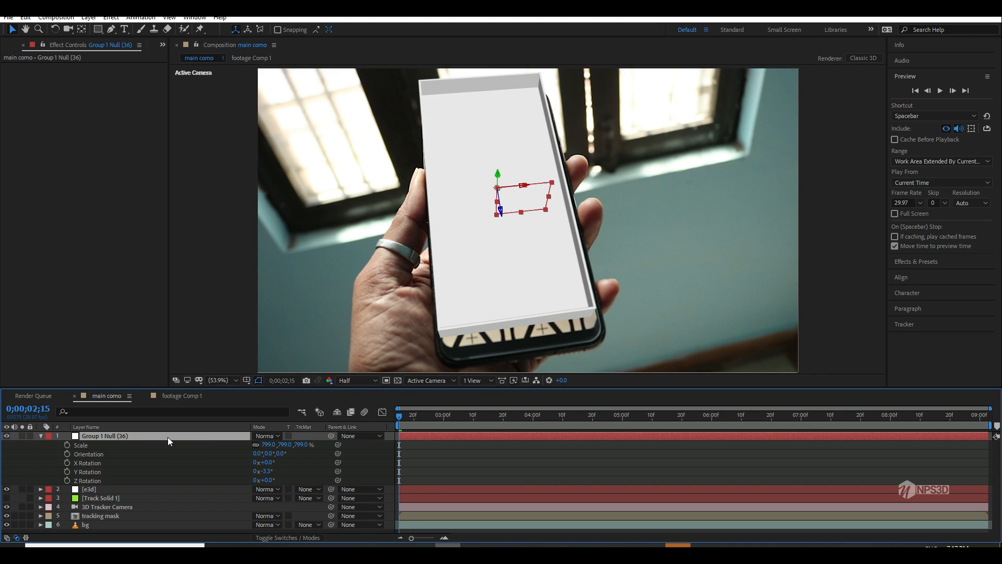
pyautogui.hotkey('shift', 'p')
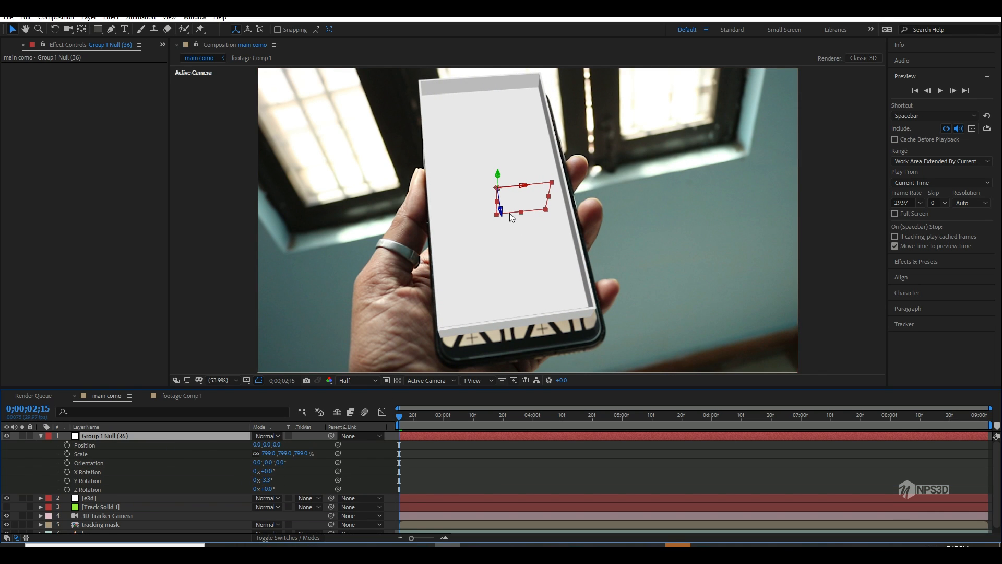
pyautogui.moveTo(500, 213); pyautogui.dragTo(519, 282)
pyautogui.moveTo(522, 202); pyautogui.dragTo(530, 202)
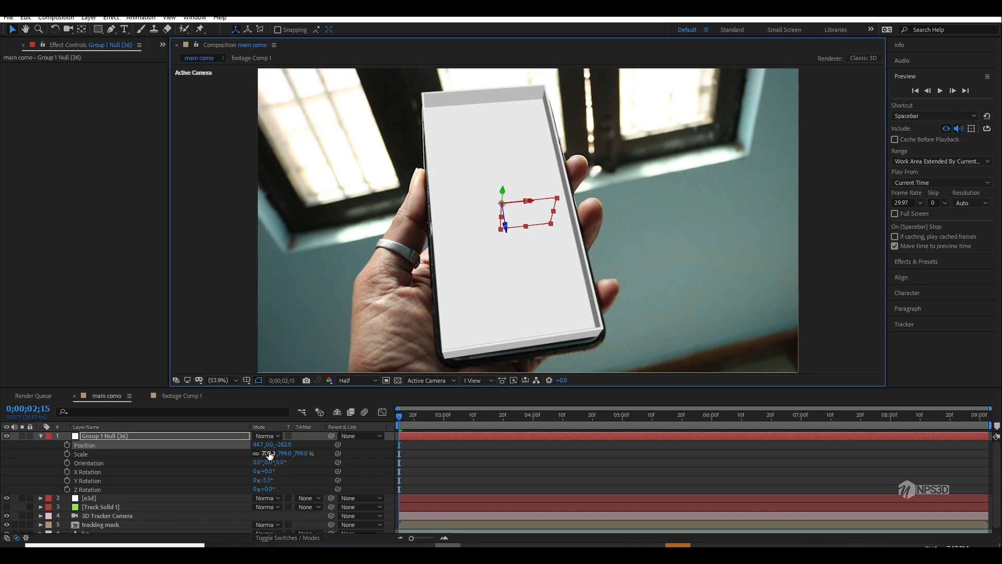
pyautogui.moveTo(270, 454); pyautogui.dragTo(294, 450)
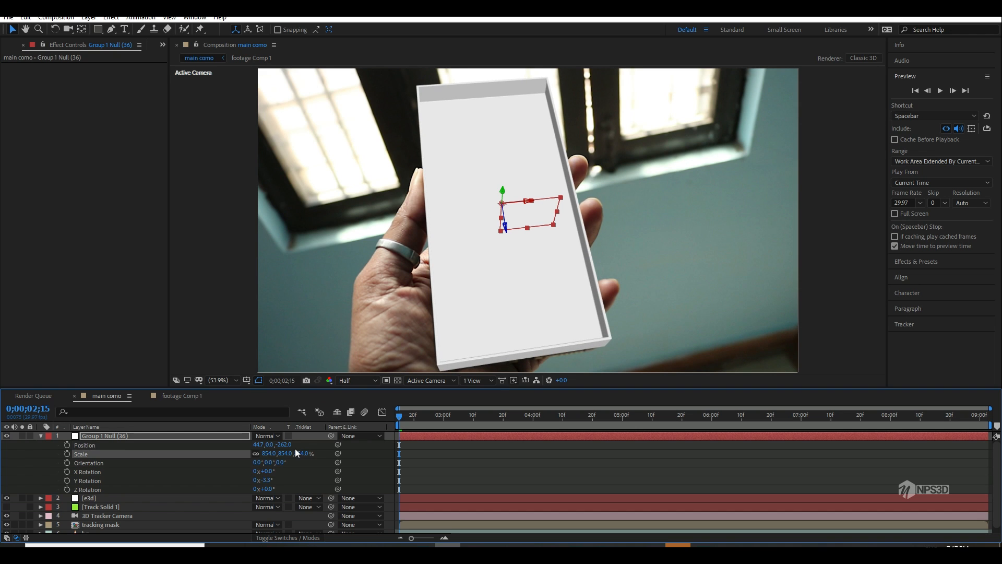
# Step: Play back the composition to check how the model tracks the phone, and collapse the null's properties
pyautogui.press('space')
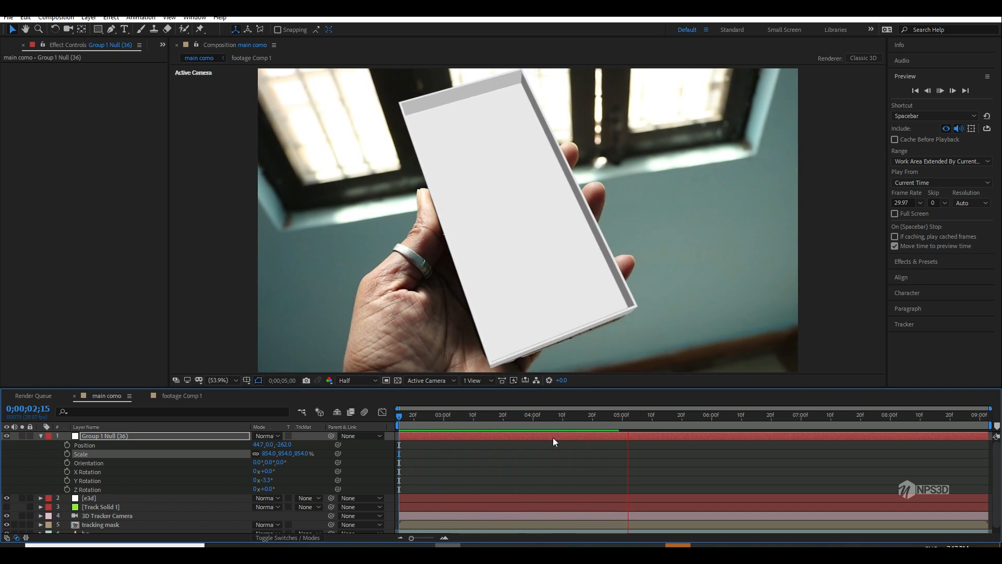
pyautogui.click(42, 438)
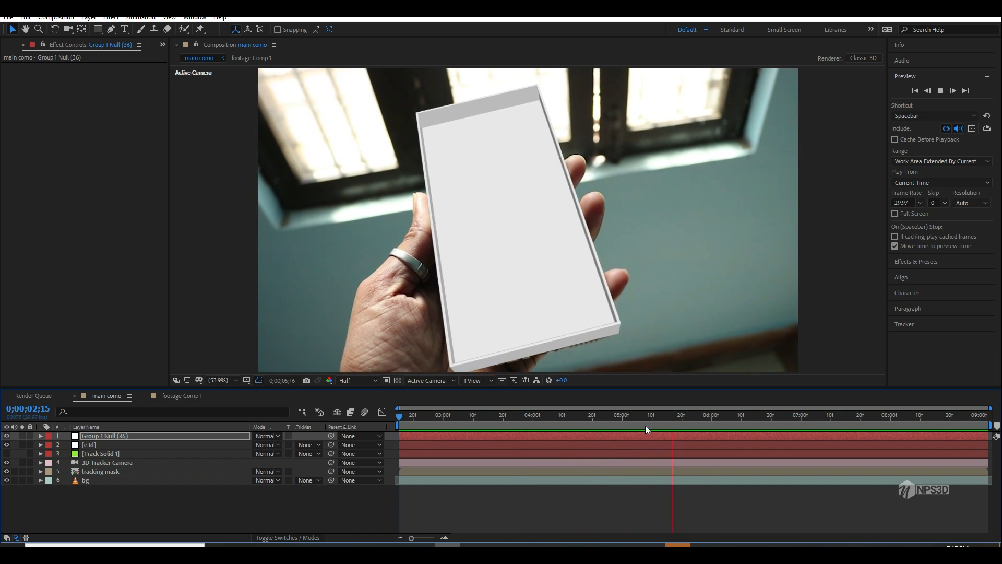
pyautogui.moveTo(710, 419)
pyautogui.mouseDown()
pyautogui.moveTo(531, 424)
pyautogui.moveTo(857, 424)
pyautogui.moveTo(717, 423)
pyautogui.mouseUp()
pyautogui.press('Home')
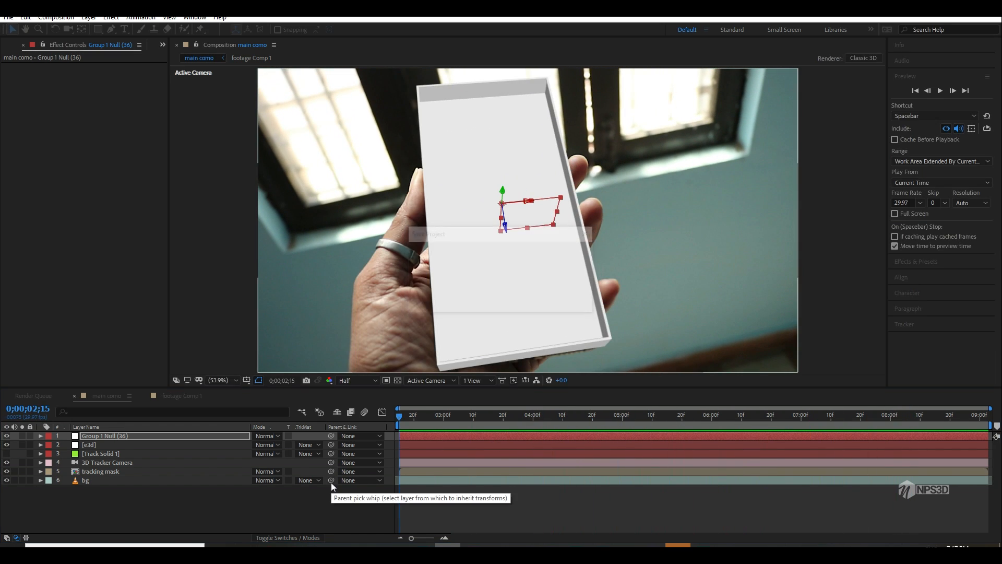
# Step: Open the Scene Setup of the e3d layer's Element effect and inspect the y83 base model
pyautogui.click(90, 445)
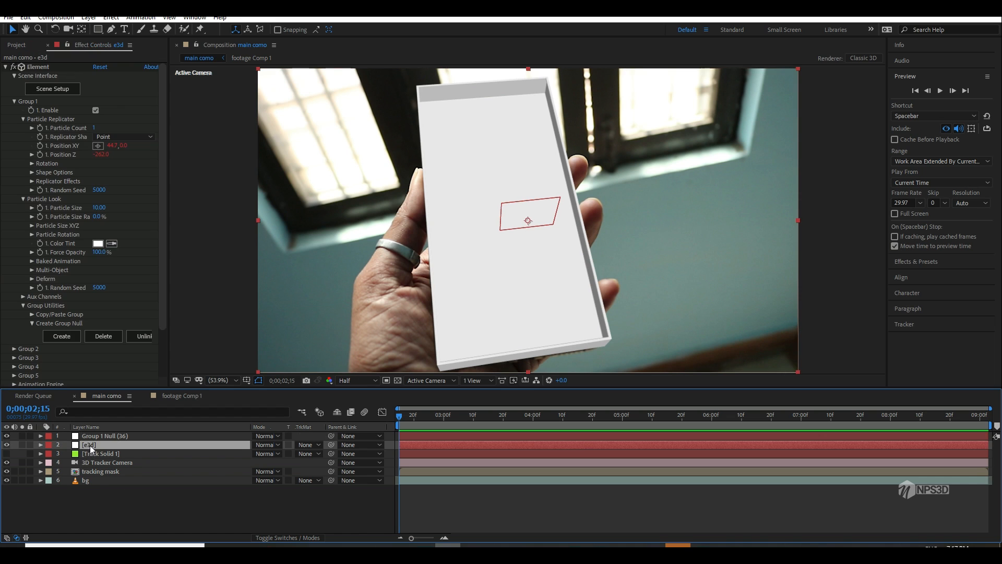
pyautogui.click(14, 101)
pyautogui.click(53, 90)
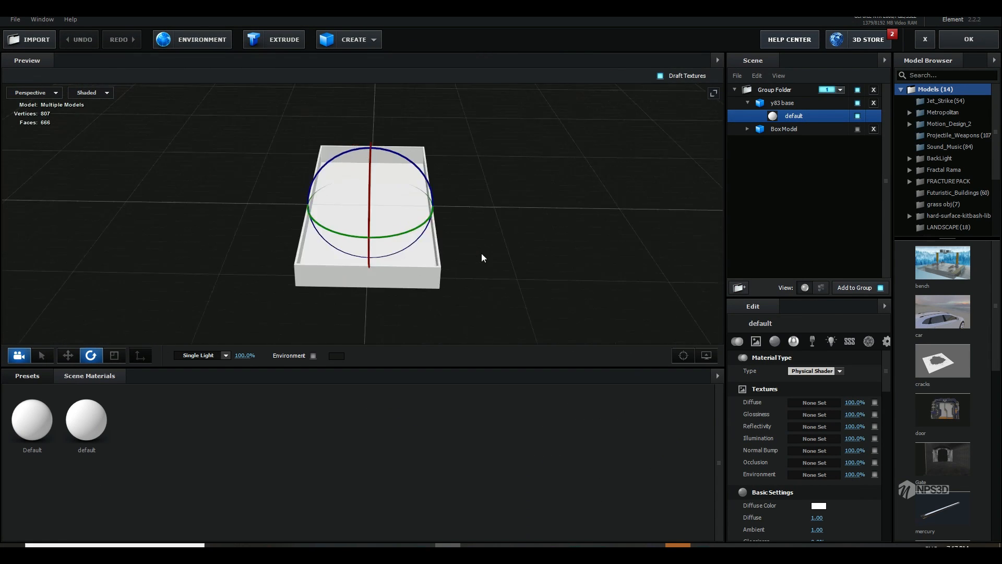
pyautogui.moveTo(481, 252); pyautogui.dragTo(367, 105)
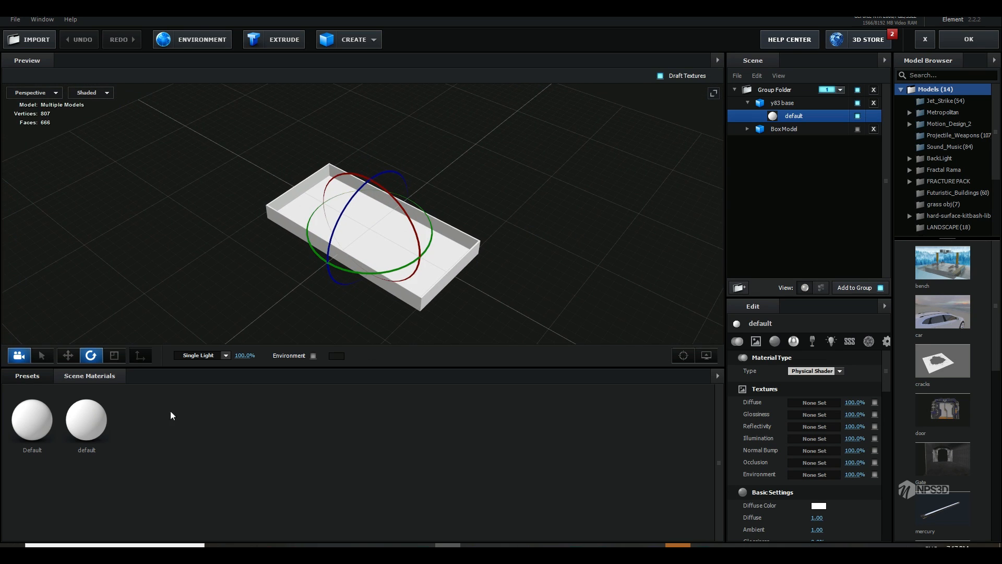
pyautogui.rightClick(195, 415)
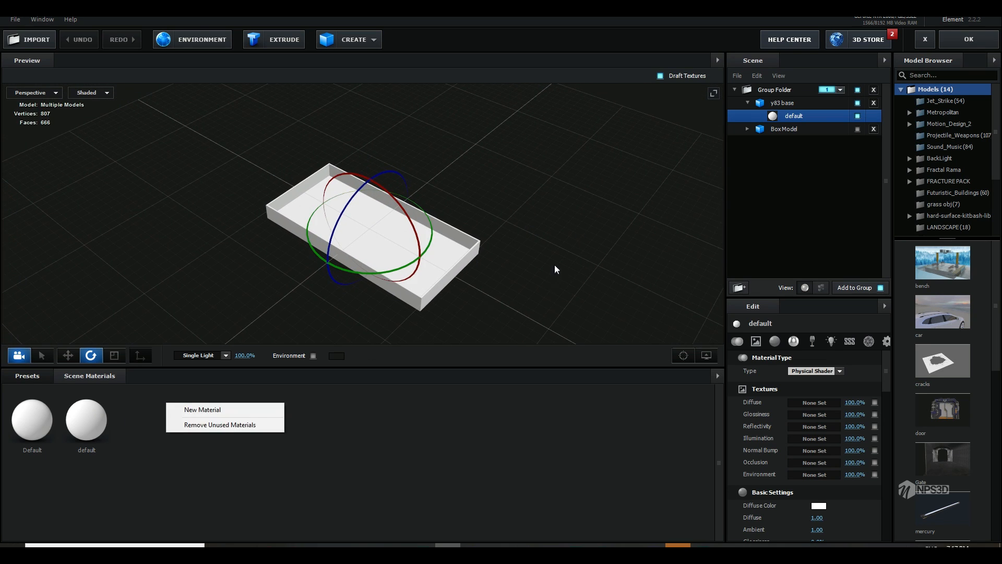
pyautogui.moveTo(554, 270); pyautogui.dragTo(523, 170)
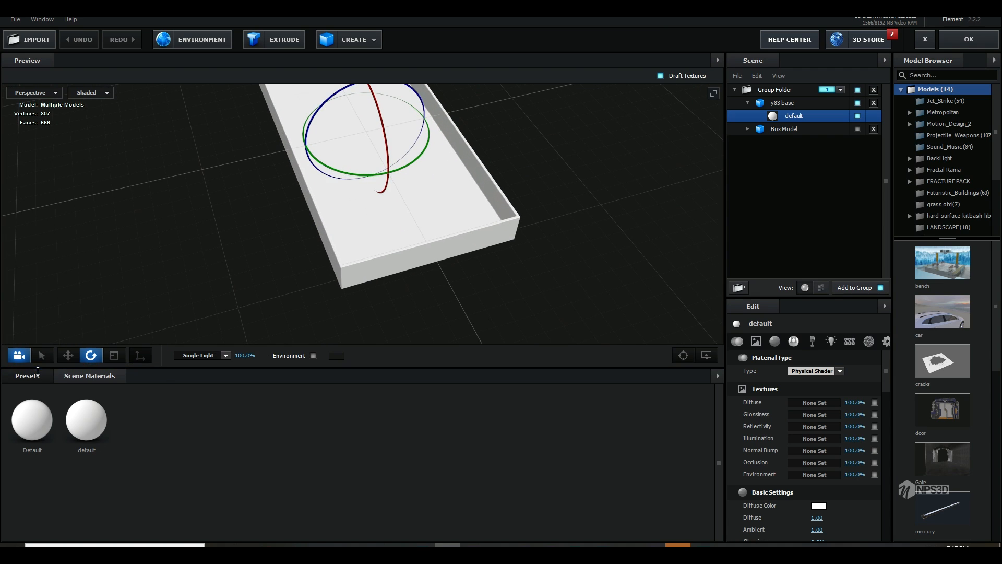
# Step: Apply the plastic_roadblock material from the Pro_Shaders_2 Plastic presets to the y83 base model
pyautogui.click(37, 372)
pyautogui.doubleClick(70, 425)
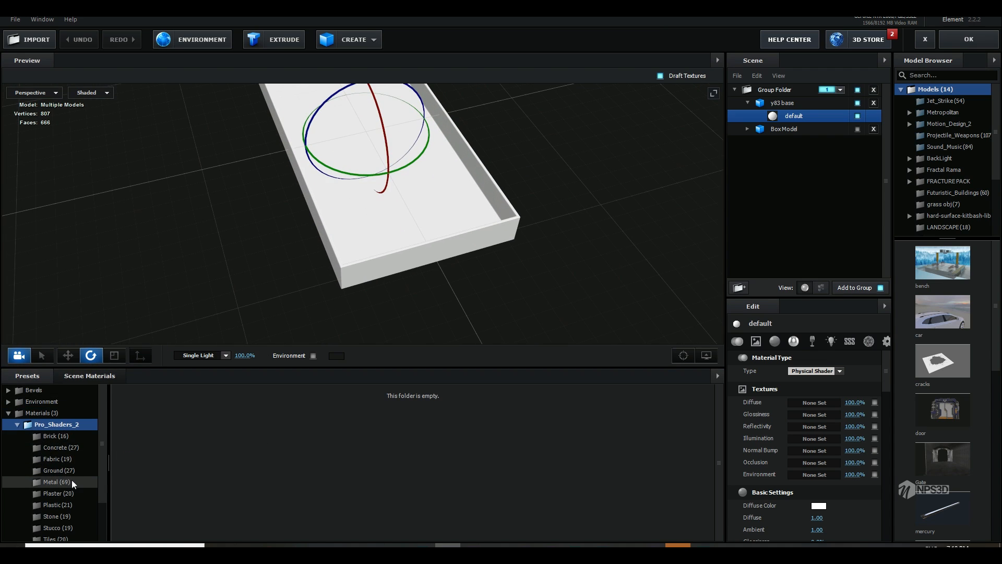
pyautogui.click(71, 482)
pyautogui.moveTo(323, 324); pyautogui.dragTo(446, 281)
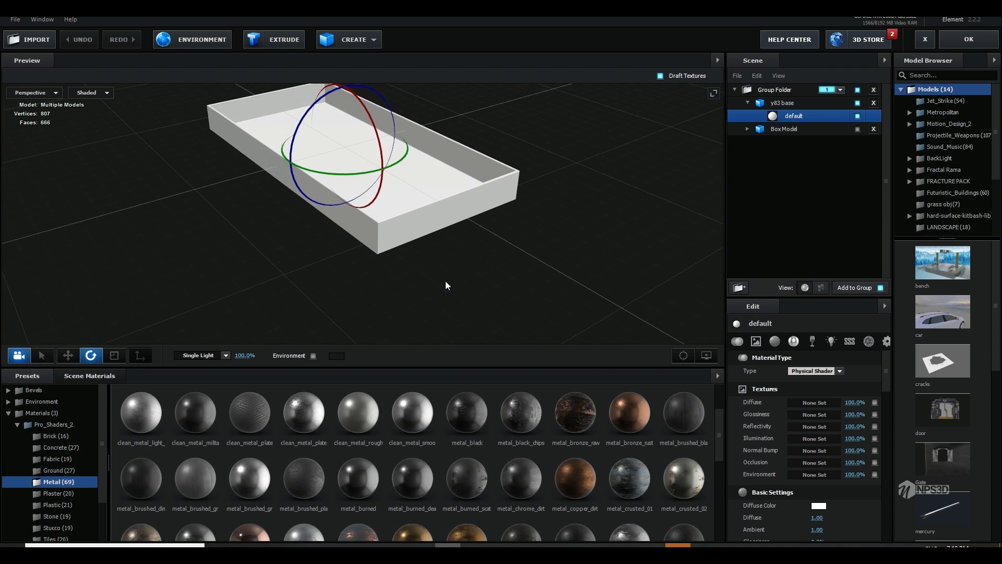
pyautogui.scroll(-2, 422, 295)
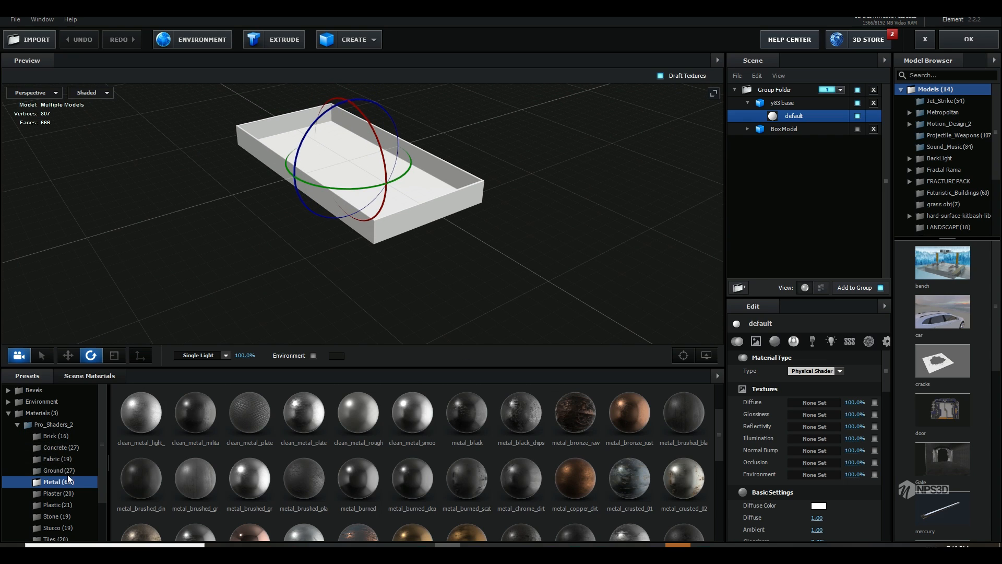
pyautogui.click(57, 504)
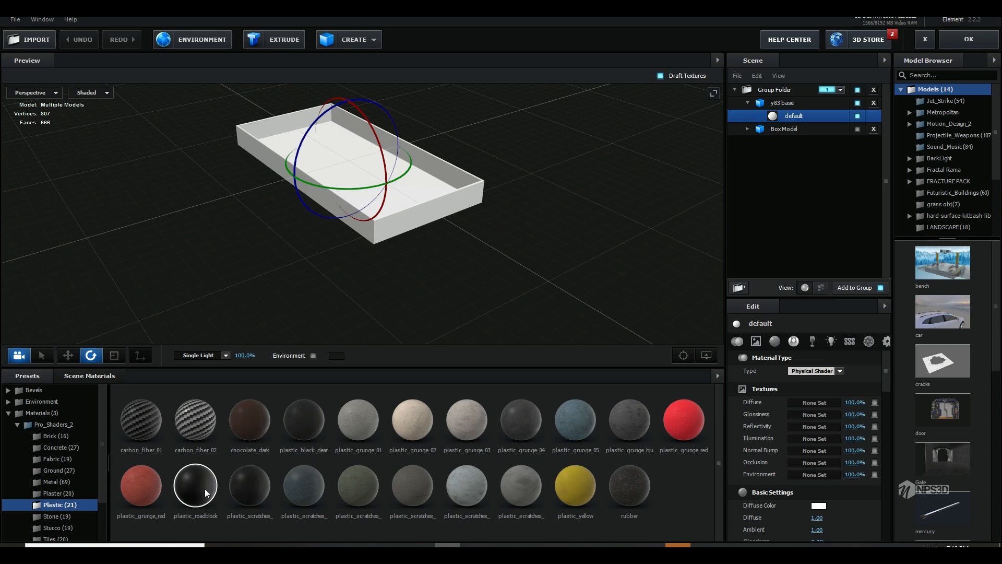
pyautogui.moveTo(205, 489); pyautogui.dragTo(383, 210)
pyautogui.moveTo(195, 486); pyautogui.dragTo(538, 248)
# Step: Hide the grid in the scene preview and turn off draft textures
pyautogui.click(83, 377)
pyautogui.scroll(3, 441, 209)
pyautogui.click(706, 356)
pyautogui.click(653, 321)
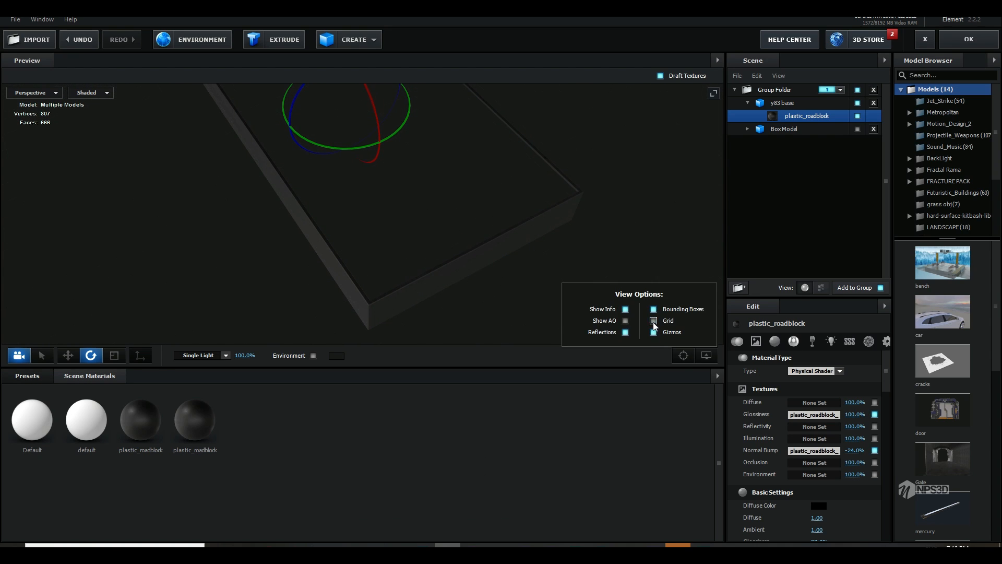
pyautogui.scroll(-4, 559, 251)
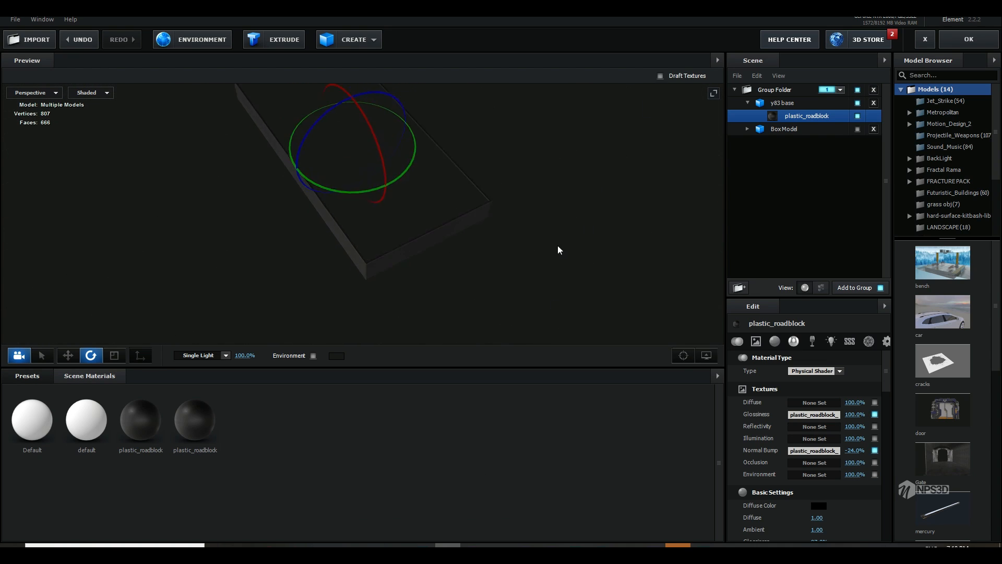
# Step: Remove the unused materials from the scene, keeping Default and one plastic_roadblock
pyautogui.click(199, 436)
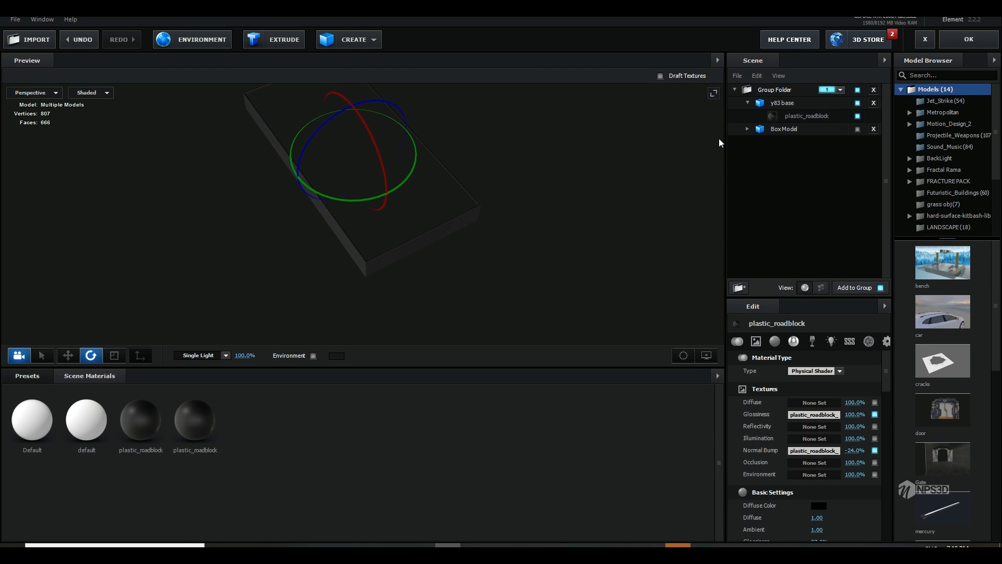
pyautogui.click(718, 375)
pyautogui.click(741, 390)
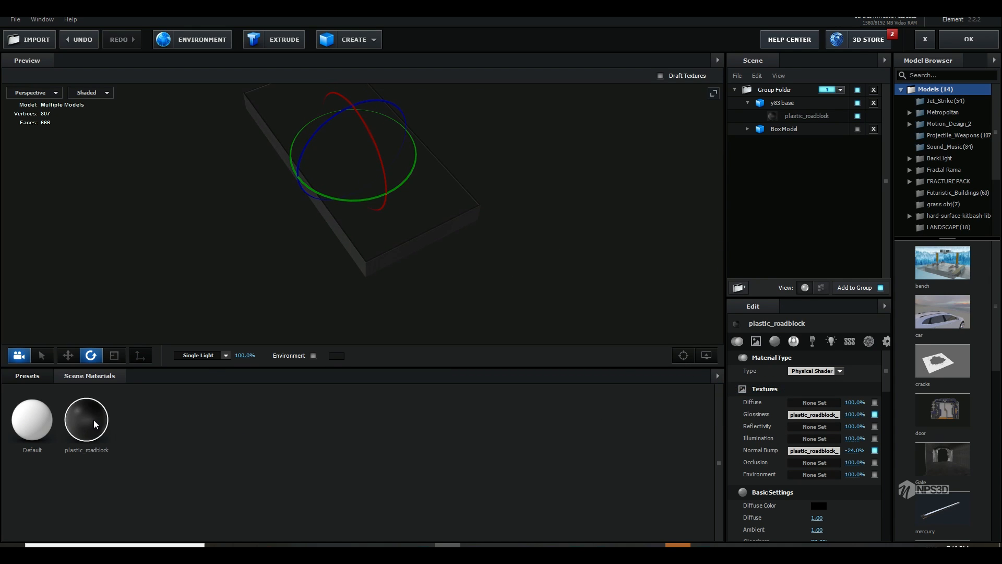
# Step: Enable Draw Backfaces for the plastic_roadblock material so the inner walls of the base are rendered
pyautogui.scroll(-3, 748, 484)
pyautogui.scroll(-6, 744, 496)
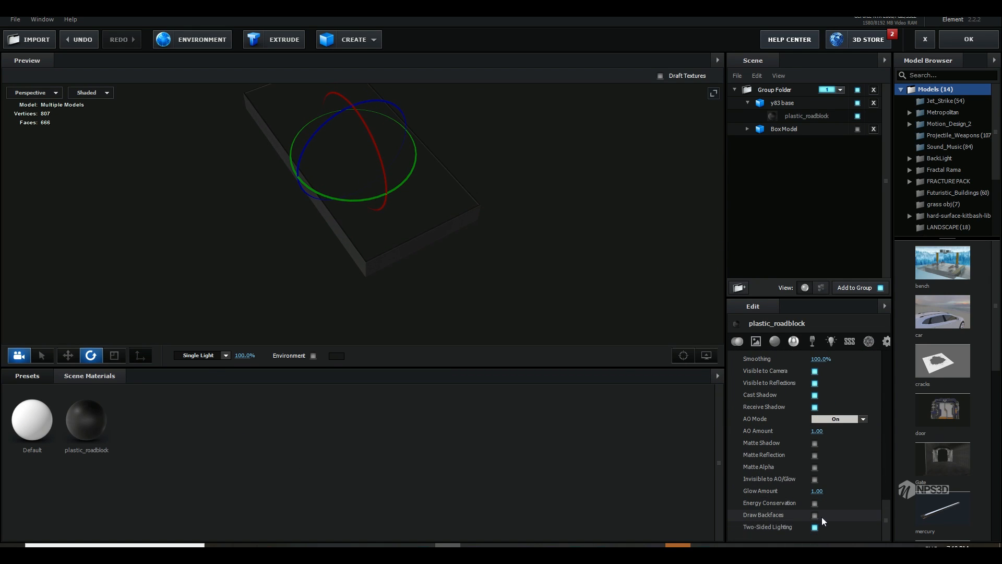
pyautogui.click(814, 516)
pyautogui.moveTo(647, 314)
pyautogui.mouseDown()
pyautogui.moveTo(609, 264)
pyautogui.moveTo(541, 240)
pyautogui.mouseUp()
# Step: Load the BackLight_2K_03 environment from the BackLight_2K presets as the scene's reflection environment
pyautogui.click(28, 376)
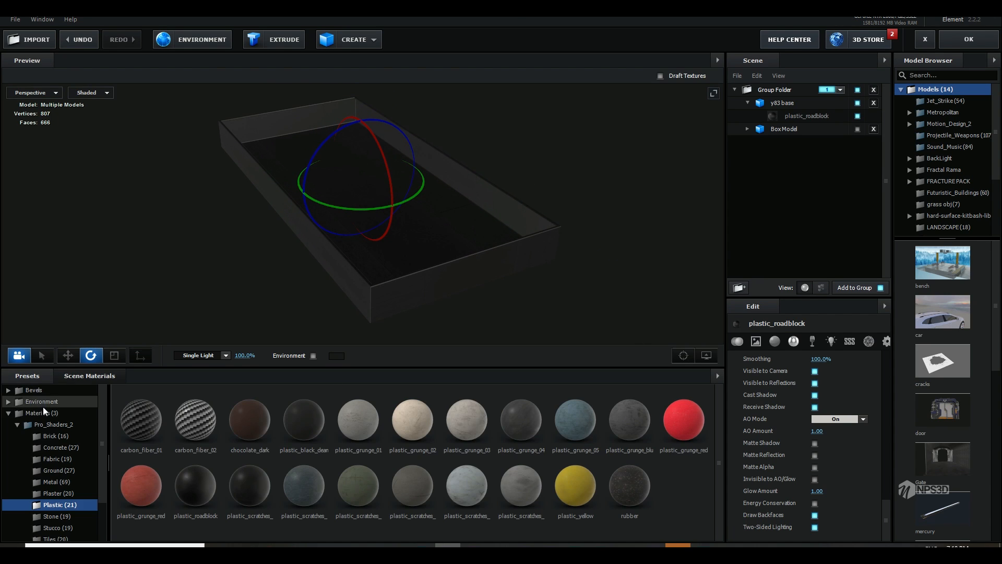
pyautogui.click(57, 413)
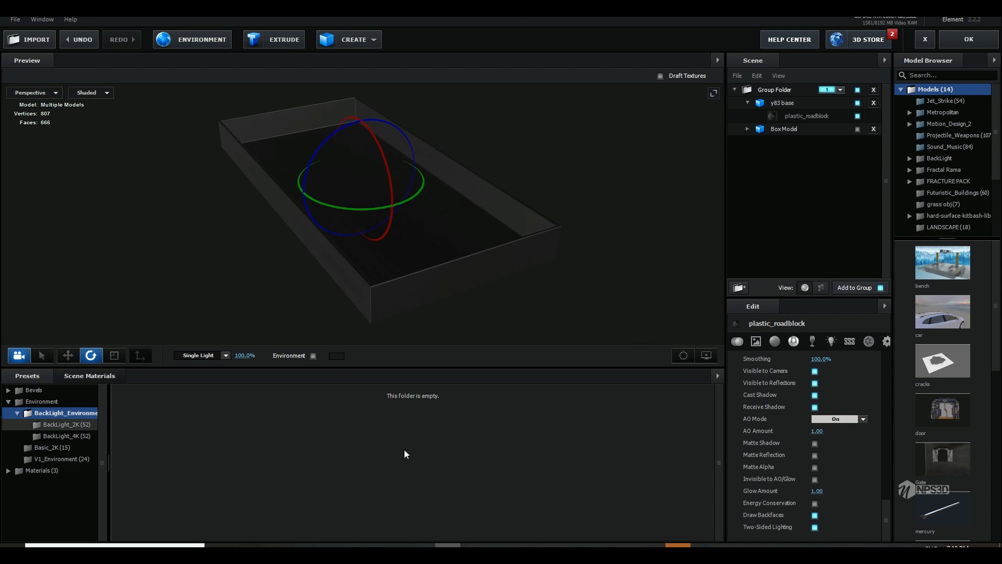
pyautogui.click(71, 425)
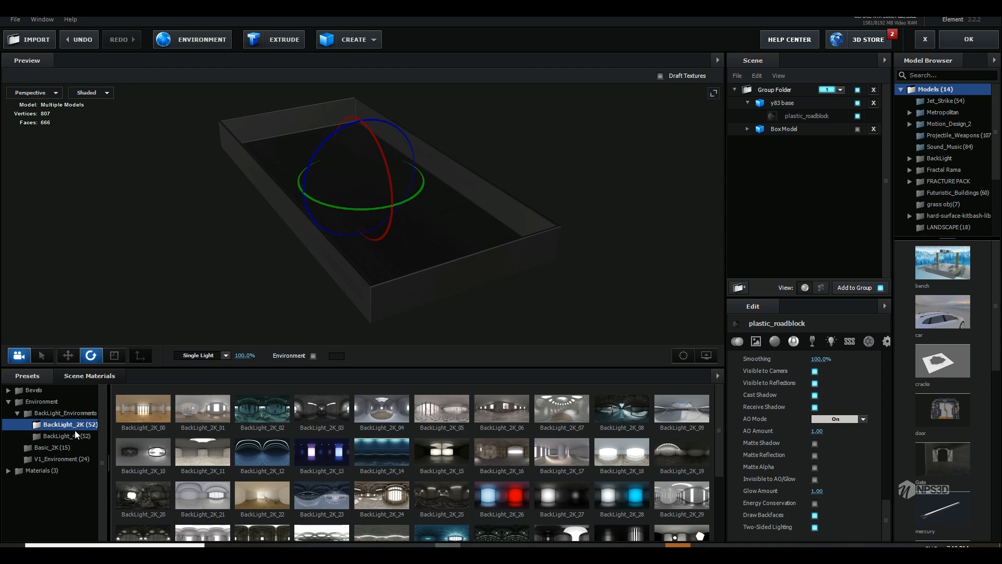
pyautogui.click(316, 416)
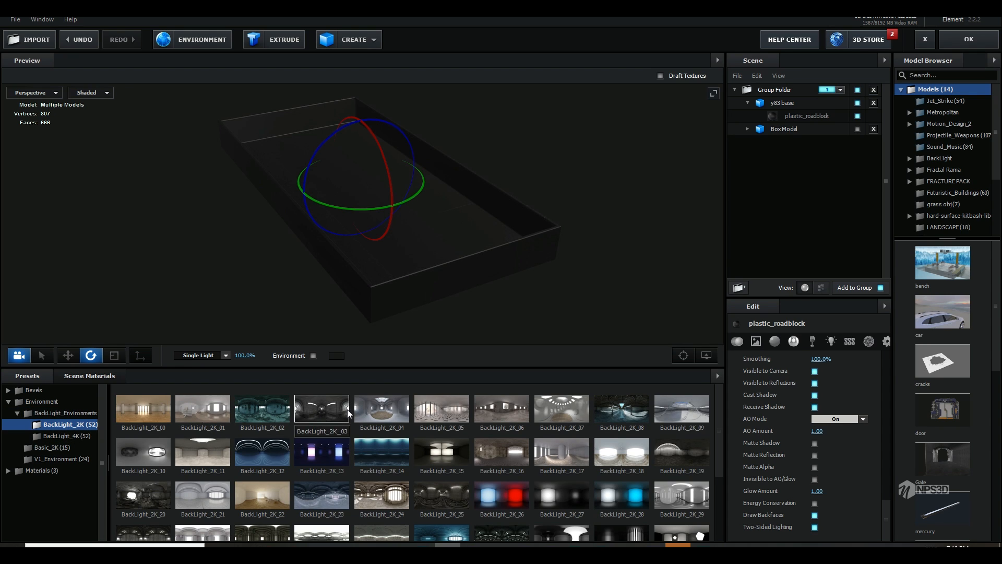
pyautogui.moveTo(527, 254); pyautogui.dragTo(604, 256)
pyautogui.moveTo(543, 283)
pyautogui.mouseDown()
pyautogui.moveTo(561, 266)
pyautogui.moveTo(557, 280)
pyautogui.moveTo(532, 271)
pyautogui.moveTo(528, 284)
pyautogui.moveTo(536, 270)
pyautogui.mouseUp()
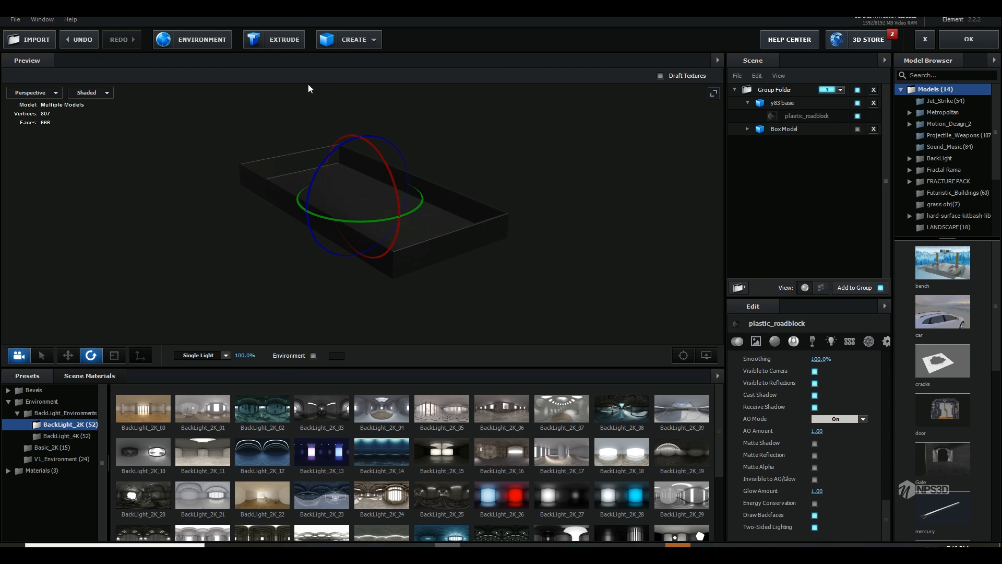
# Step: Adjust the environment texture to gamma 2.38, brightness 33% and saturation 48%, and accept it
pyautogui.click(219, 47)
pyautogui.moveTo(413, 204); pyautogui.dragTo(425, 199)
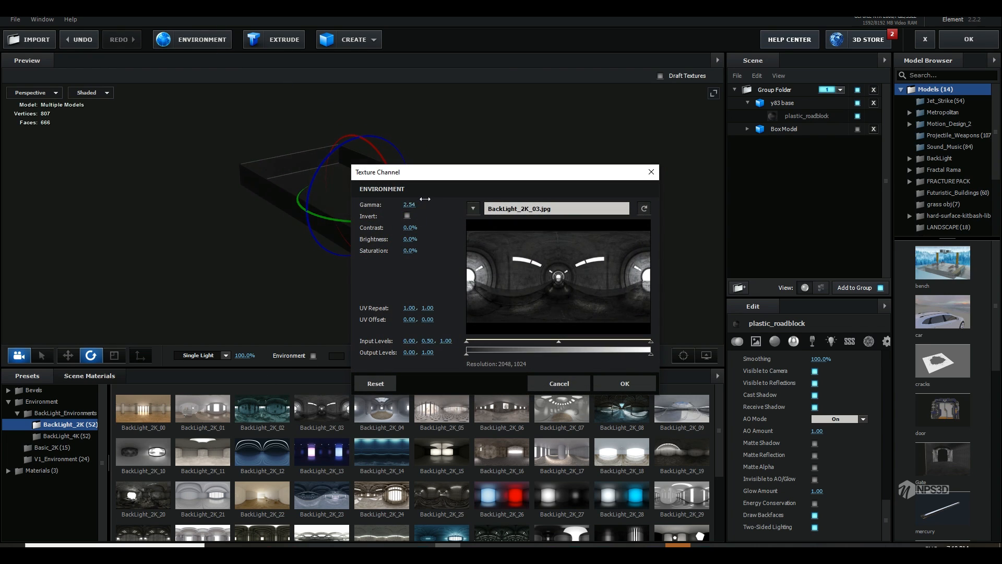
pyautogui.moveTo(411, 239); pyautogui.dragTo(420, 239)
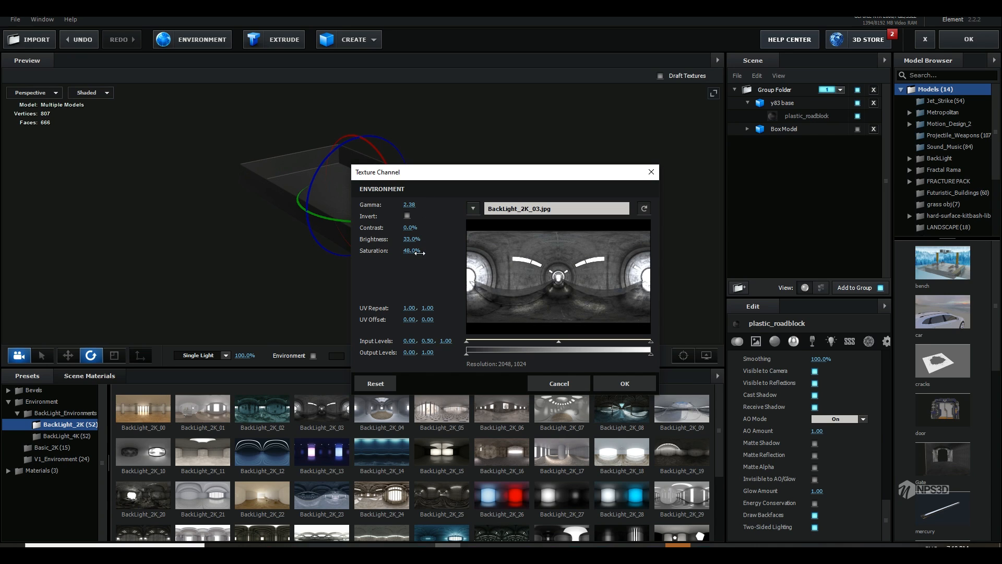
pyautogui.click(610, 387)
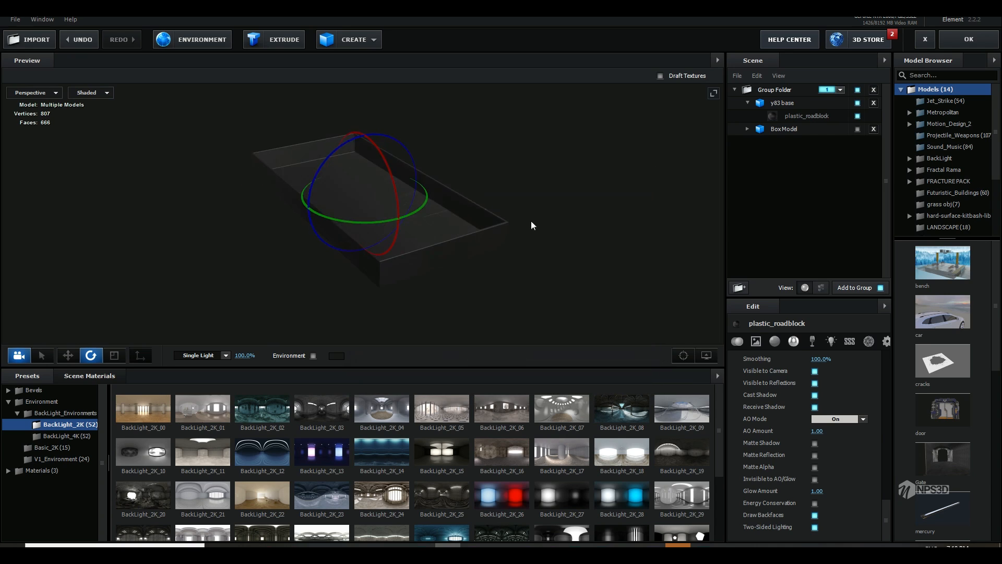
# Step: Accept the scene setup and preview the textured base in the composition up to 0;00;04;07
pyautogui.click(984, 43)
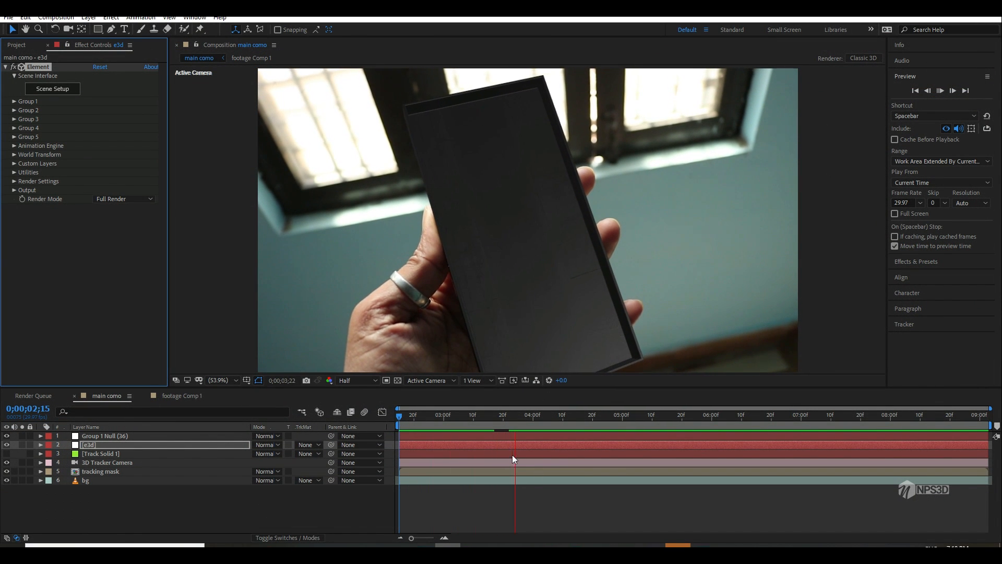
pyautogui.click(553, 415)
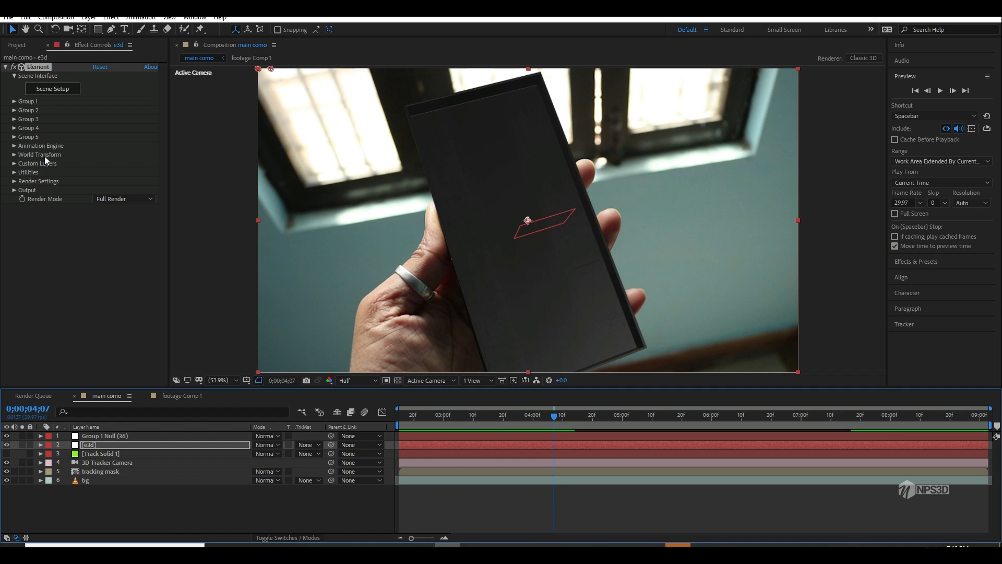
# Step: Reopen the Scene Setup and set the y83 base's texture mapping to Box (Preserve Aspect), comparing it with UV
pyautogui.click(52, 89)
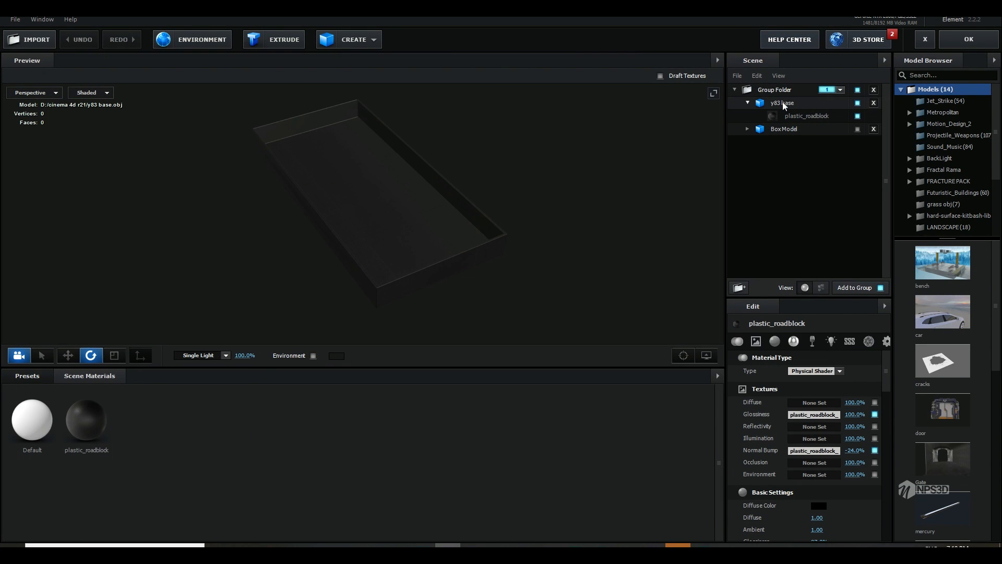
pyautogui.click(781, 103)
pyautogui.click(769, 345)
pyautogui.click(823, 372)
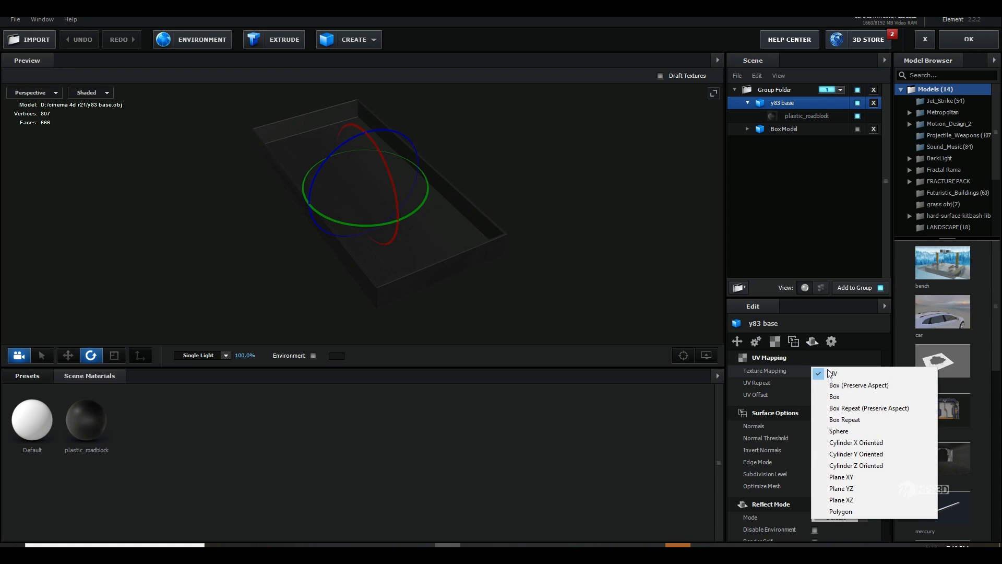
pyautogui.click(834, 384)
pyautogui.moveTo(584, 265)
pyautogui.mouseDown()
pyautogui.moveTo(531, 274)
pyautogui.moveTo(544, 299)
pyautogui.moveTo(570, 266)
pyautogui.mouseUp()
pyautogui.scroll(5, 533, 261)
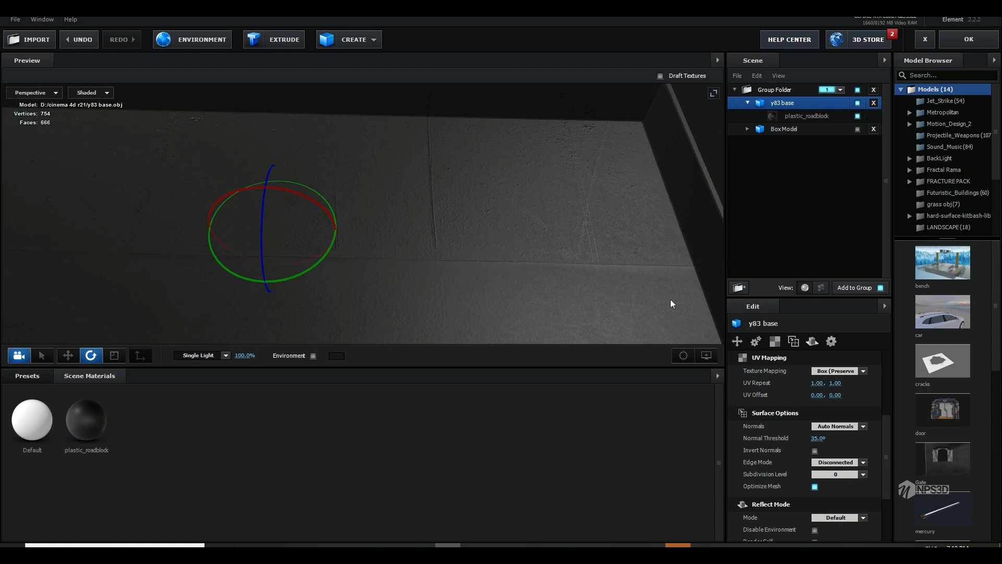
pyautogui.click(823, 373)
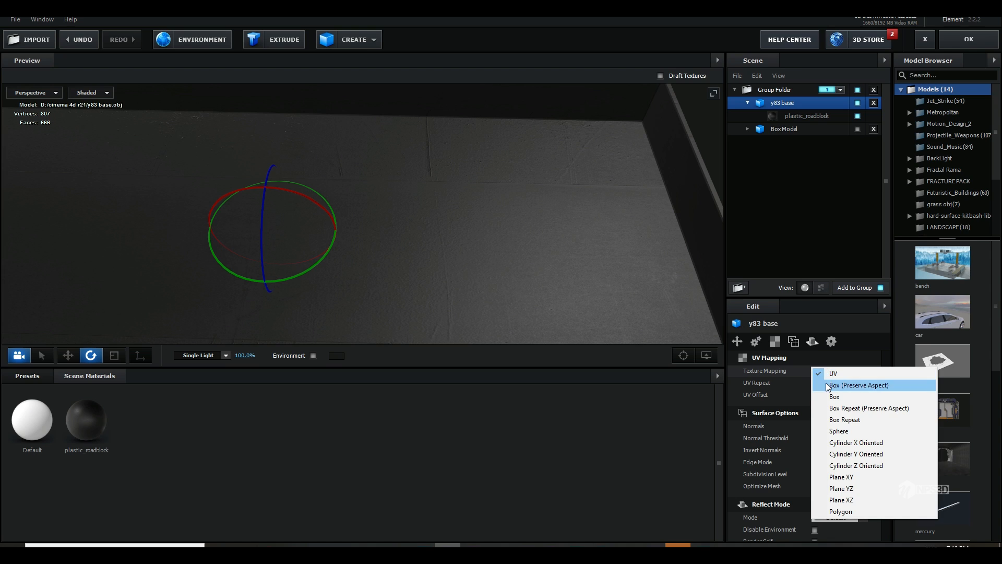
pyautogui.click(830, 385)
# Step: Set the y83 base's UV Repeat to 2.00 in both directions and inspect the finer texture
pyautogui.click(822, 383)
pyautogui.write('2')
pyautogui.press('Return')
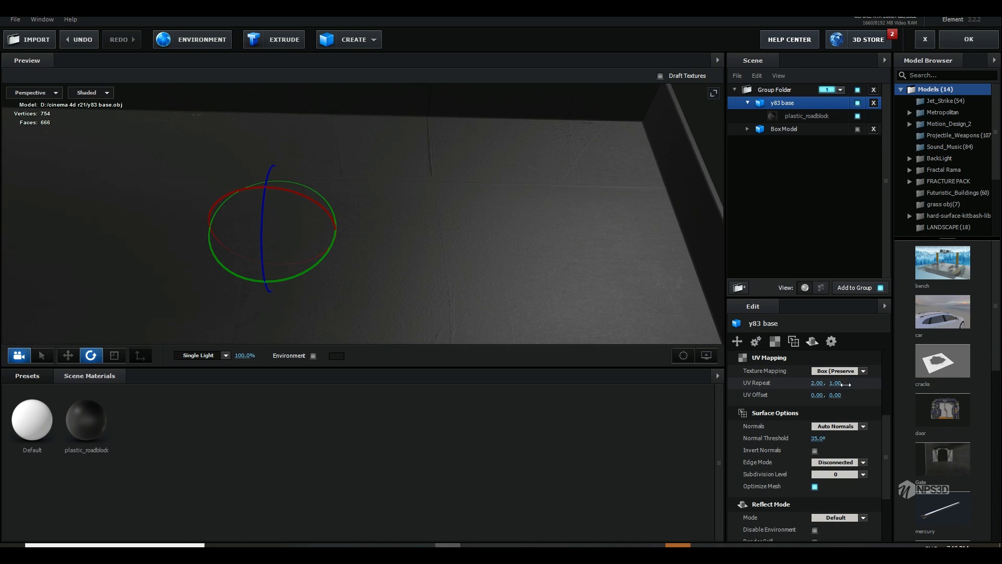
pyautogui.write('2')
pyautogui.press('Return')
pyautogui.scroll(-5, 527, 269)
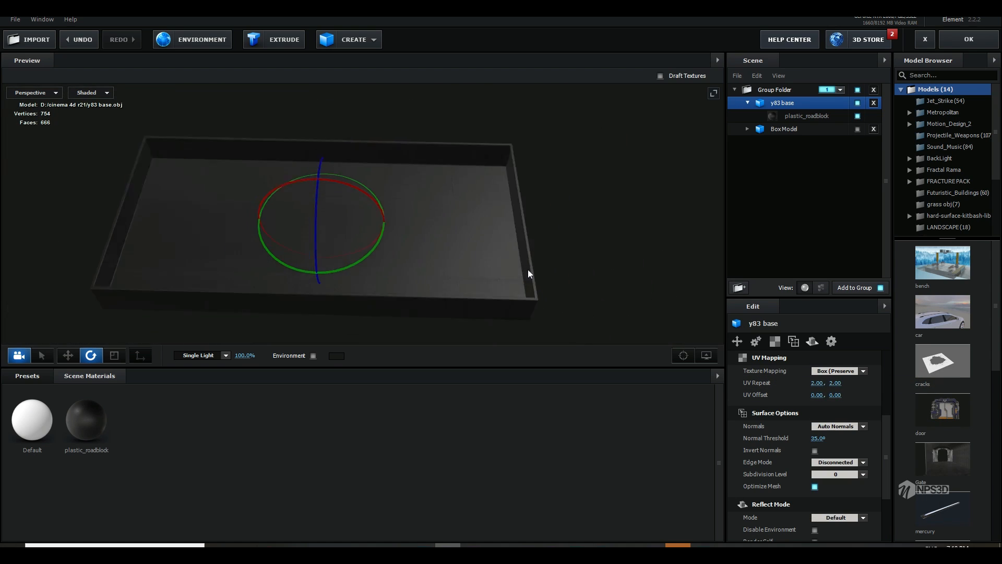
pyautogui.moveTo(528, 269)
pyautogui.mouseDown()
pyautogui.moveTo(466, 311)
pyautogui.moveTo(516, 262)
pyautogui.moveTo(520, 281)
pyautogui.mouseUp()
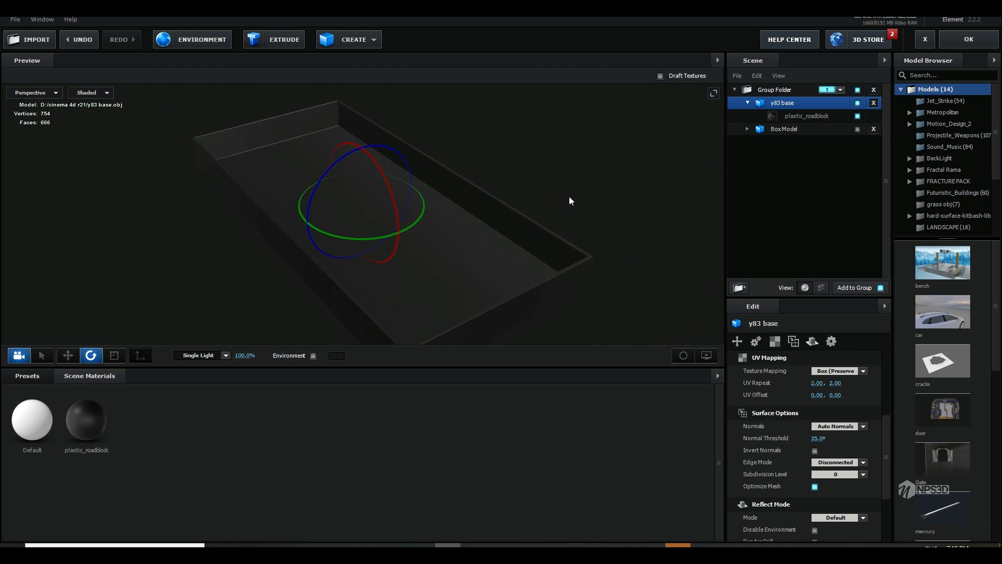
pyautogui.moveTo(571, 201); pyautogui.dragTo(573, 214)
# Step: Add the Tech_Combustion_02 model from the Tech_Components library to the phone base scene
pyautogui.click(748, 103)
pyautogui.click(748, 116)
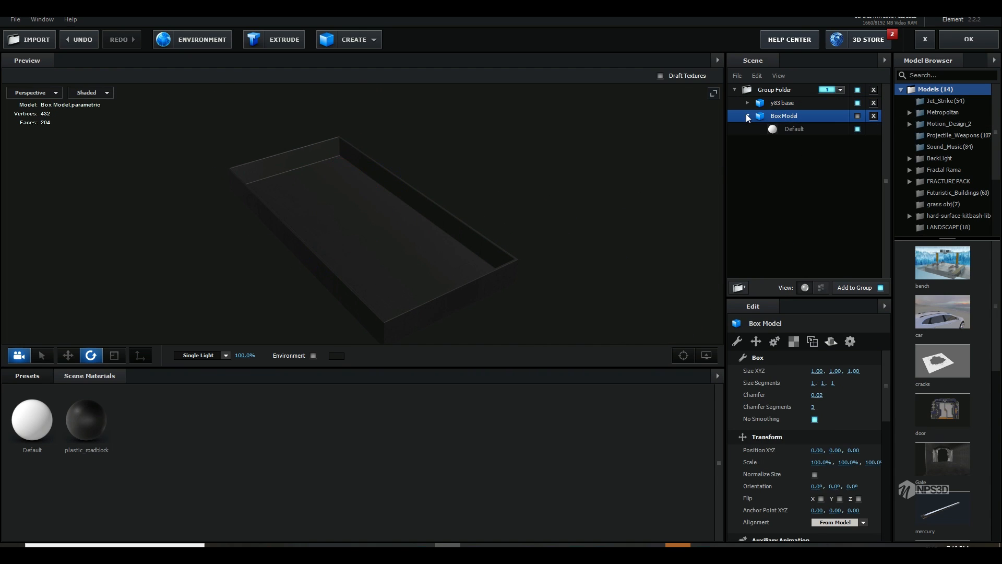
pyautogui.click(746, 116)
pyautogui.scroll(-10, 956, 157)
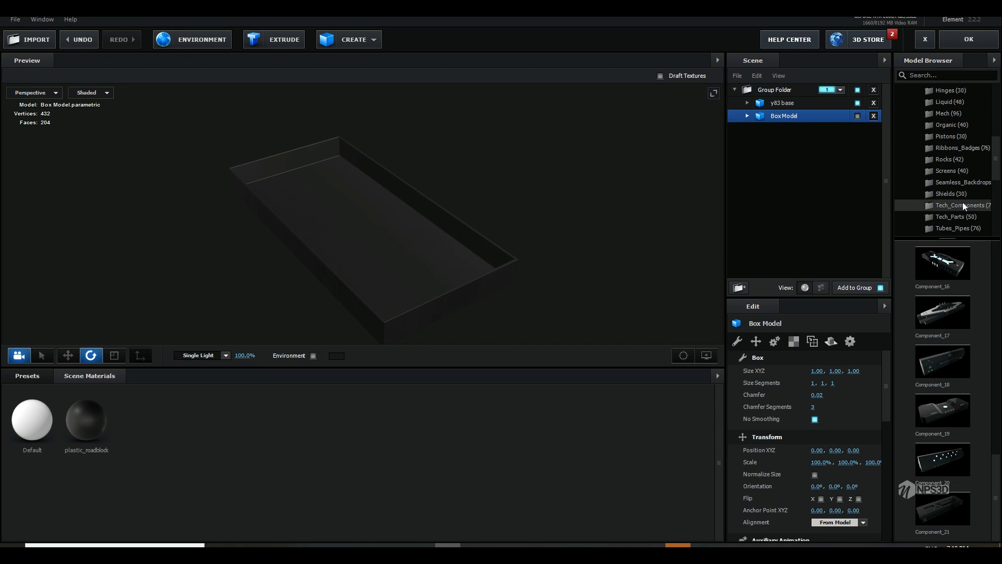
pyautogui.click(960, 206)
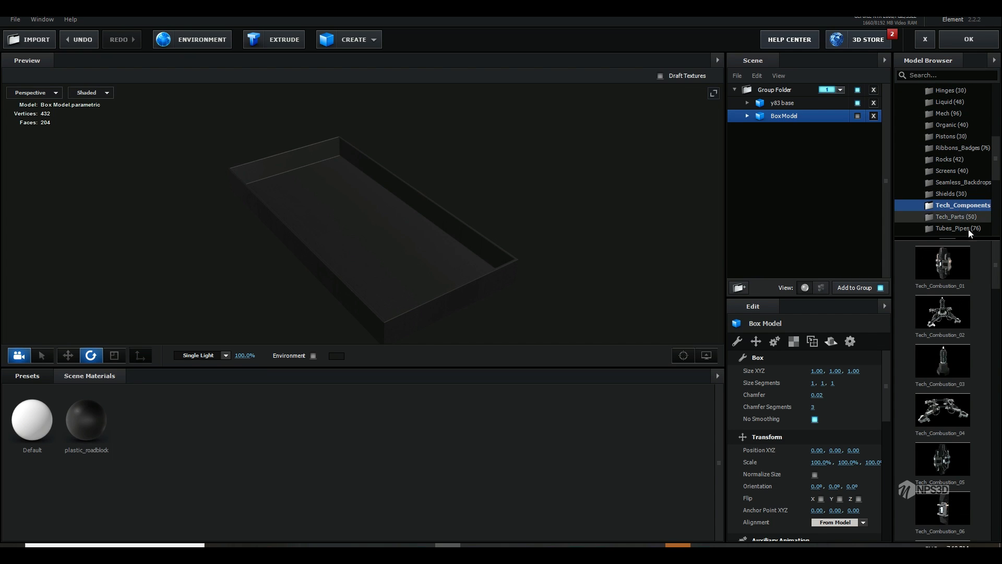
pyautogui.scroll(-2, 953, 349)
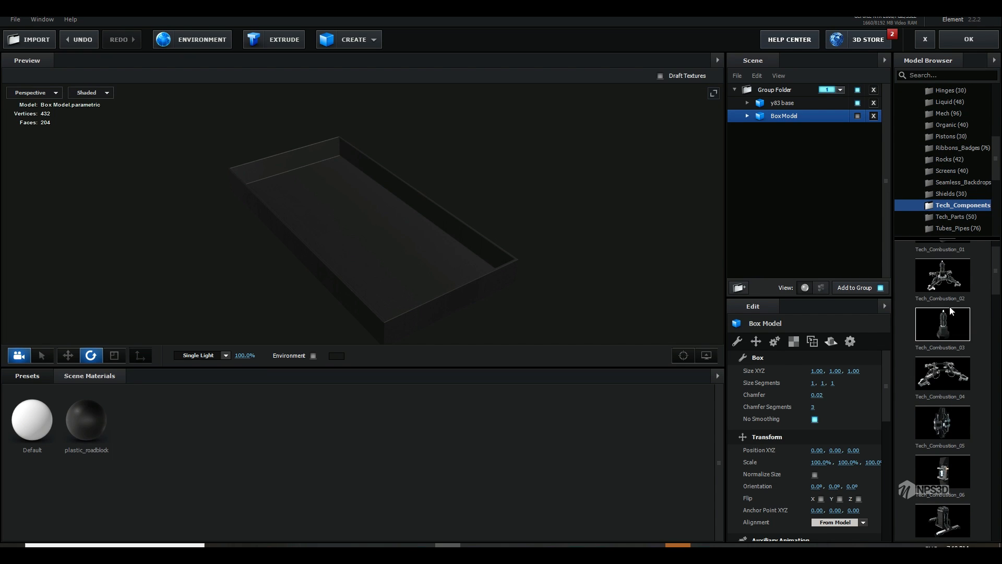
pyautogui.click(946, 283)
# Step: Scale the Tech_Combustion_02 model down uniformly so it fits inside the tray of the base
pyautogui.scroll(-3, 475, 283)
pyautogui.press('r')
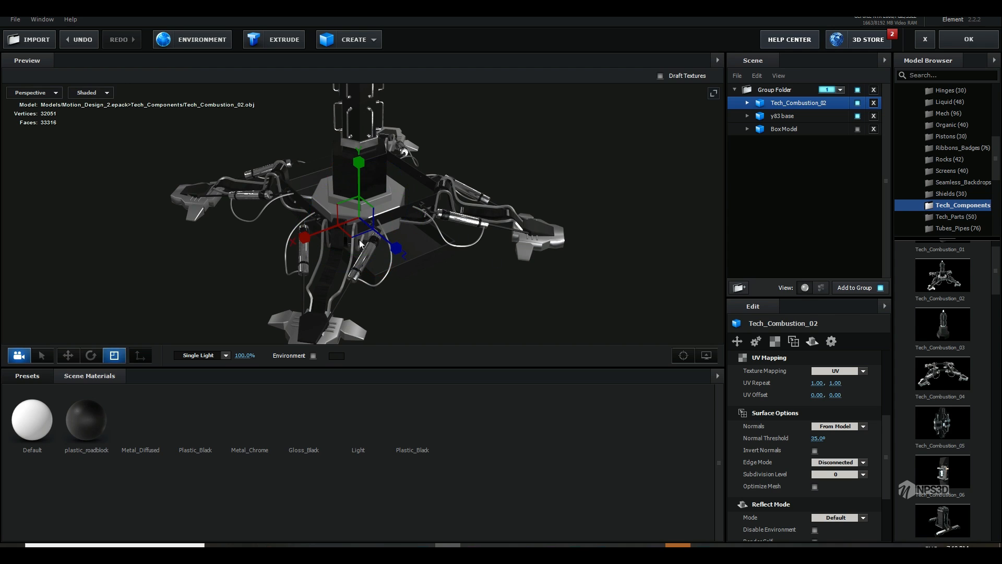
pyautogui.moveTo(357, 215); pyautogui.dragTo(261, 248)
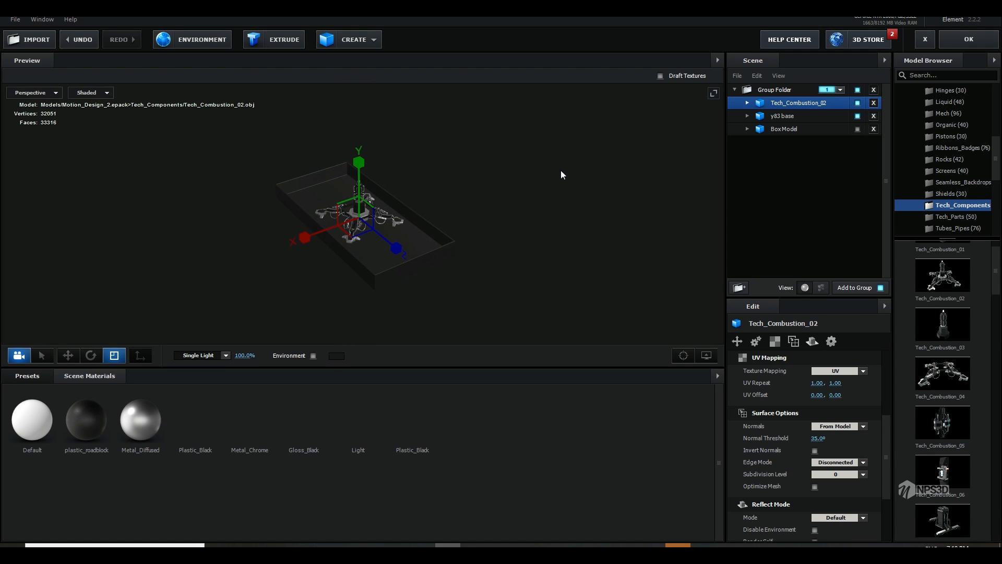
pyautogui.moveTo(561, 171); pyautogui.dragTo(430, 221)
pyautogui.scroll(5, 431, 247)
# Step: Lower Tech_Combustion_02 along the Y axis until its legs rest on the base floor
pyautogui.press('w')
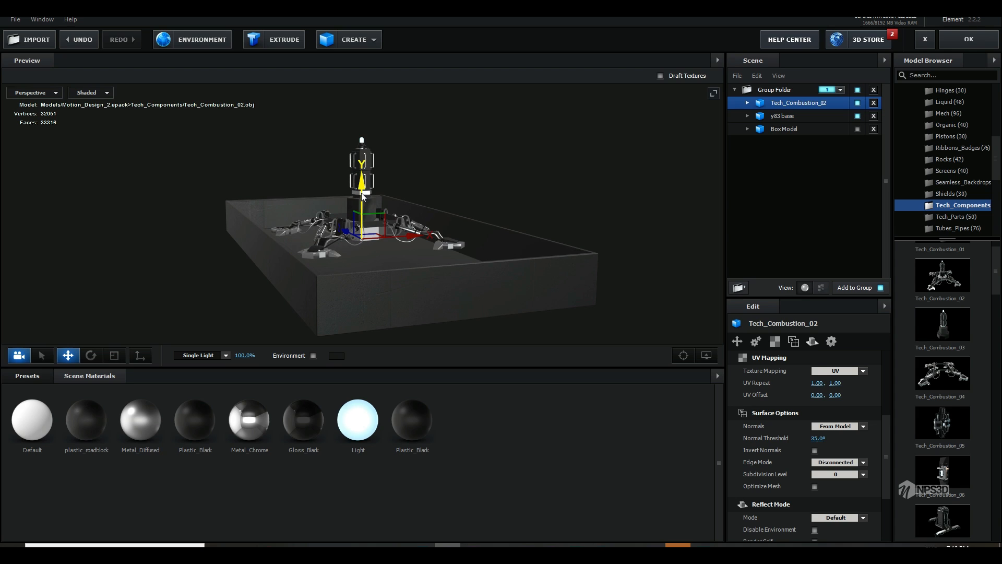
pyautogui.moveTo(361, 192); pyautogui.dragTo(361, 211)
pyautogui.moveTo(510, 236); pyautogui.dragTo(514, 257)
pyautogui.scroll(5, 514, 256)
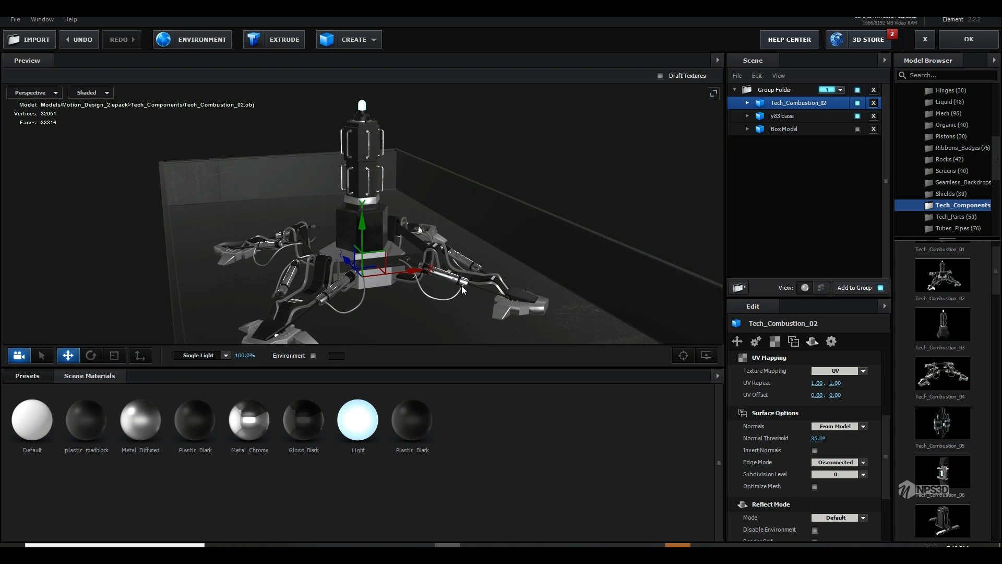
pyautogui.moveTo(364, 241); pyautogui.dragTo(365, 247)
pyautogui.moveTo(546, 233); pyautogui.dragTo(549, 268)
pyautogui.scroll(-3, 553, 287)
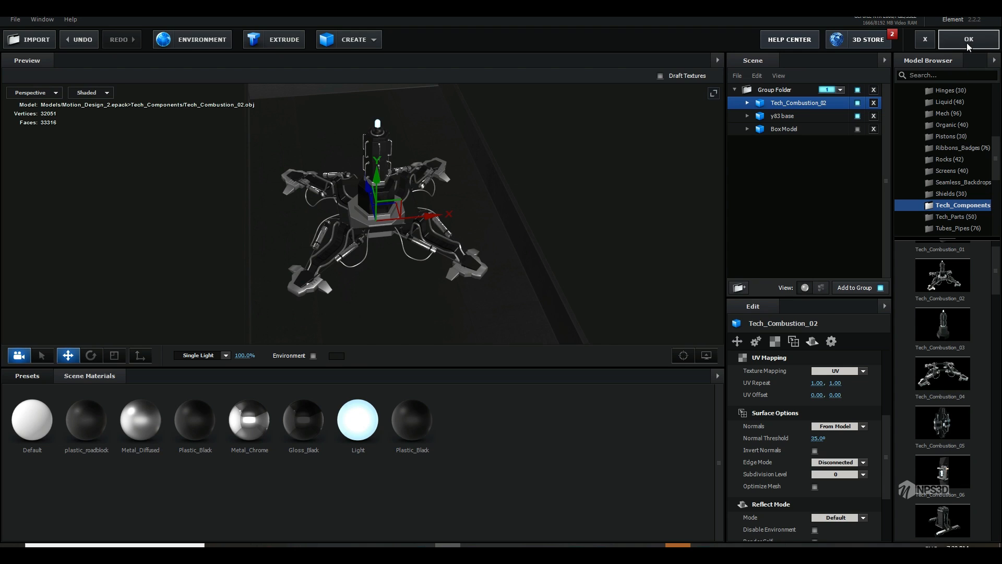
# Step: Enable Optimize Mesh for Tech_Combustion_02 and accept the scene setup
pyautogui.scroll(-2, 809, 418)
pyautogui.scroll(1, 814, 463)
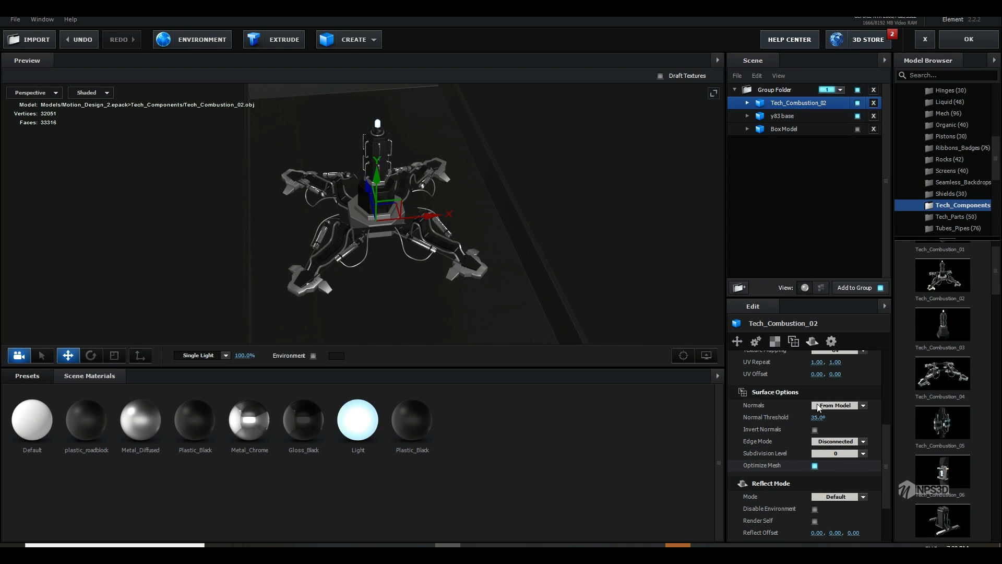
pyautogui.click(969, 39)
pyautogui.press(',')
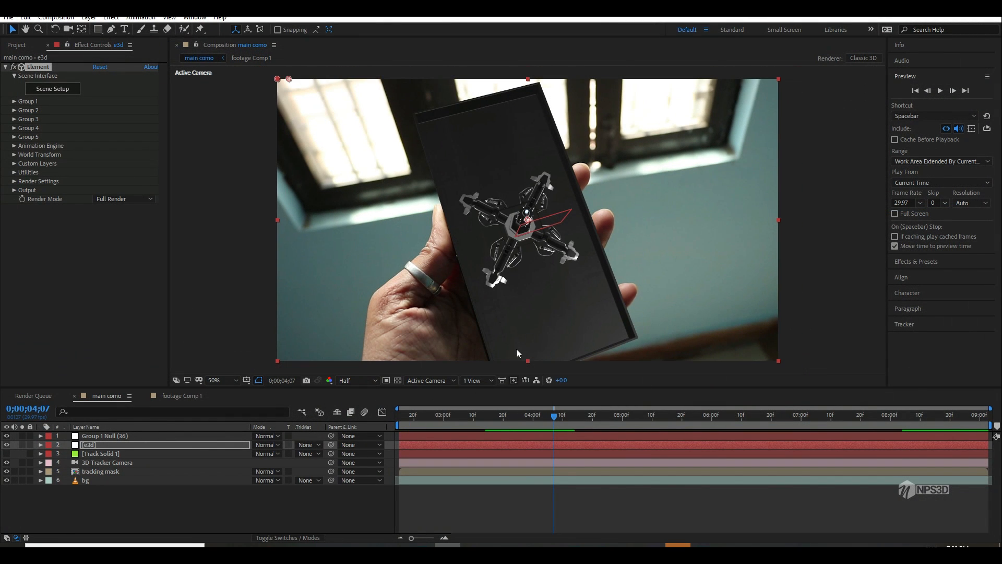
# Step: Play and scrub the composition to check the tracked model, stopping at 0;00;07;26
pyautogui.click(420, 418)
pyautogui.press('space')
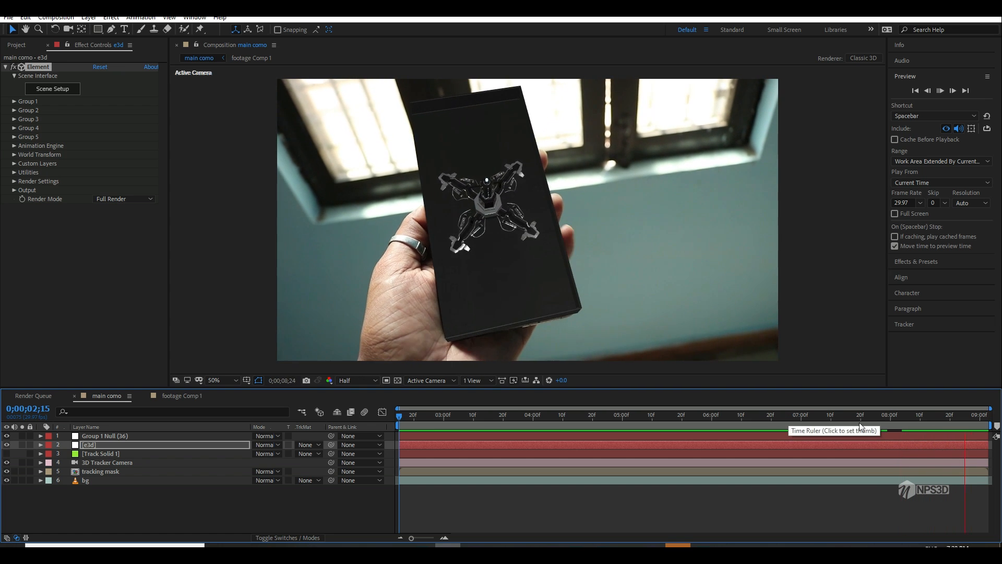
pyautogui.click(560, 415)
pyautogui.click(486, 415)
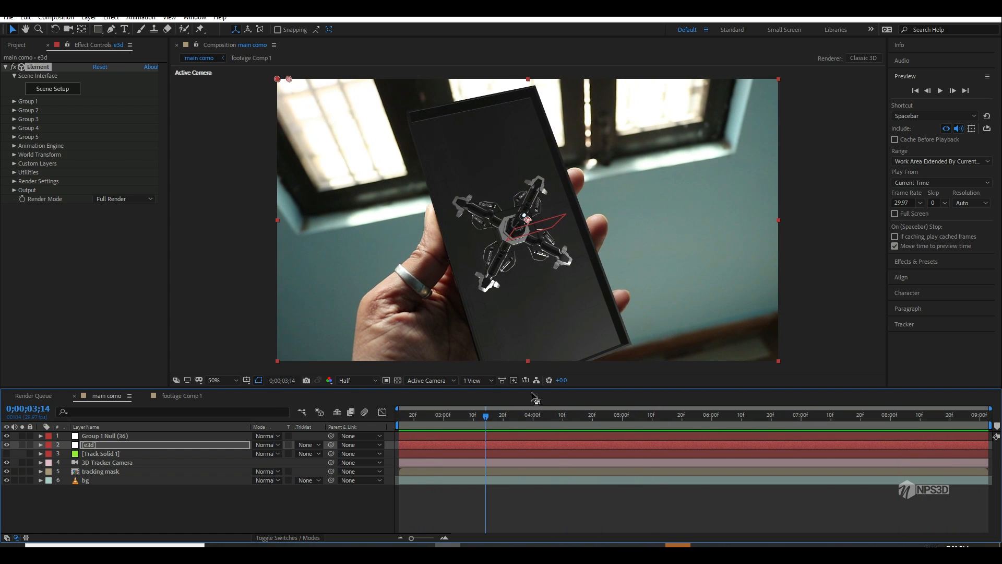
pyautogui.moveTo(508, 420); pyautogui.dragTo(879, 413)
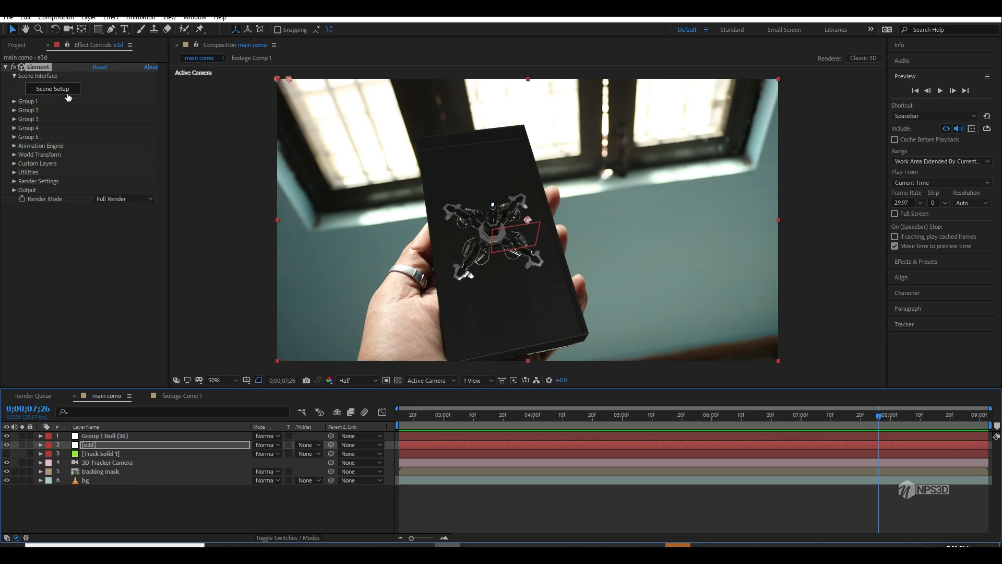
# Step: Enable ambient occlusion in the e3d layer's render settings and raise the SSAO intensity to about 10.6
pyautogui.click(14, 180)
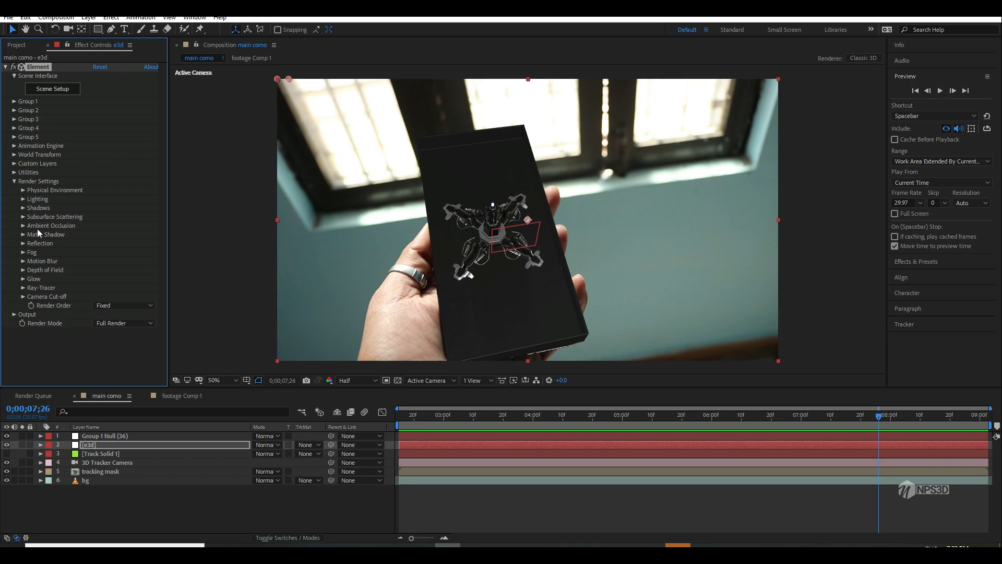
pyautogui.click(21, 226)
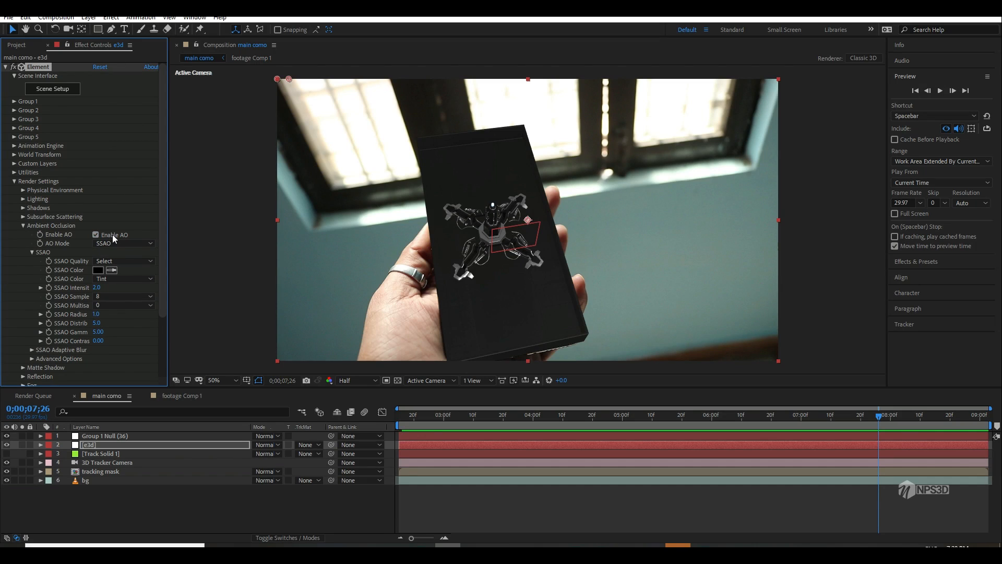
pyautogui.scroll(1, 413, 270)
pyautogui.moveTo(418, 274); pyautogui.dragTo(439, 197)
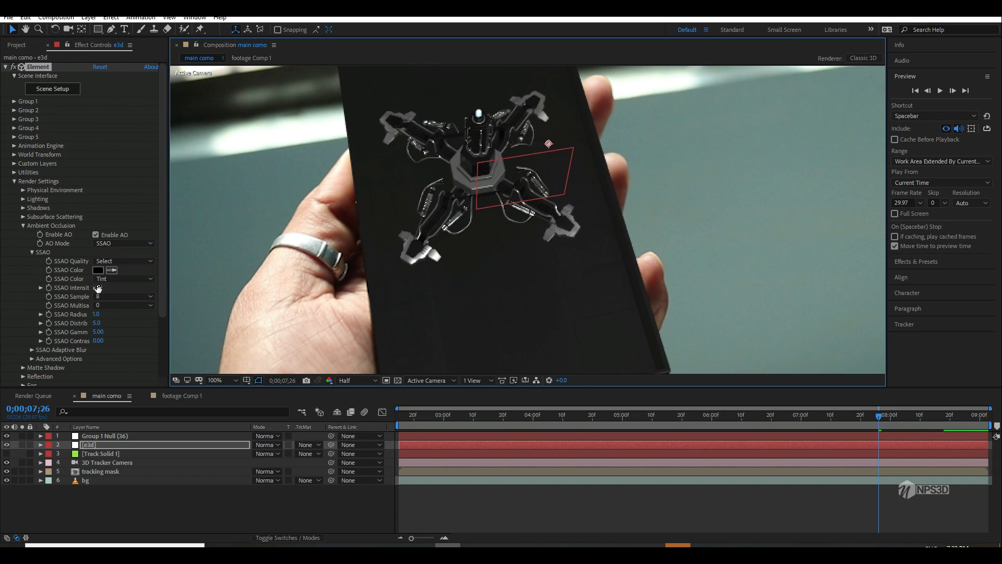
pyautogui.moveTo(98, 288)
pyautogui.mouseDown()
pyautogui.moveTo(170, 285)
pyautogui.moveTo(155, 292)
pyautogui.mouseUp()
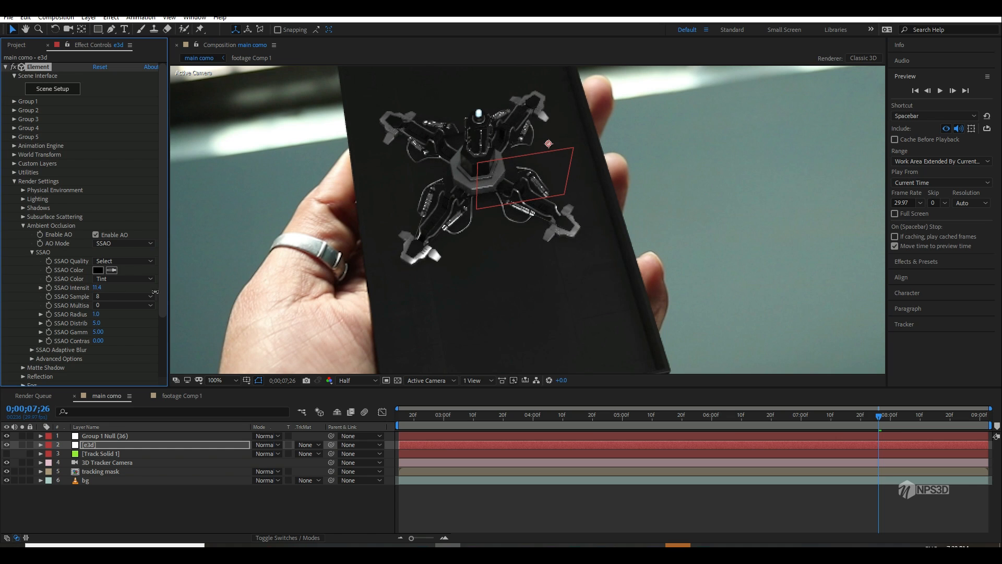
pyautogui.scroll(-3, 470, 281)
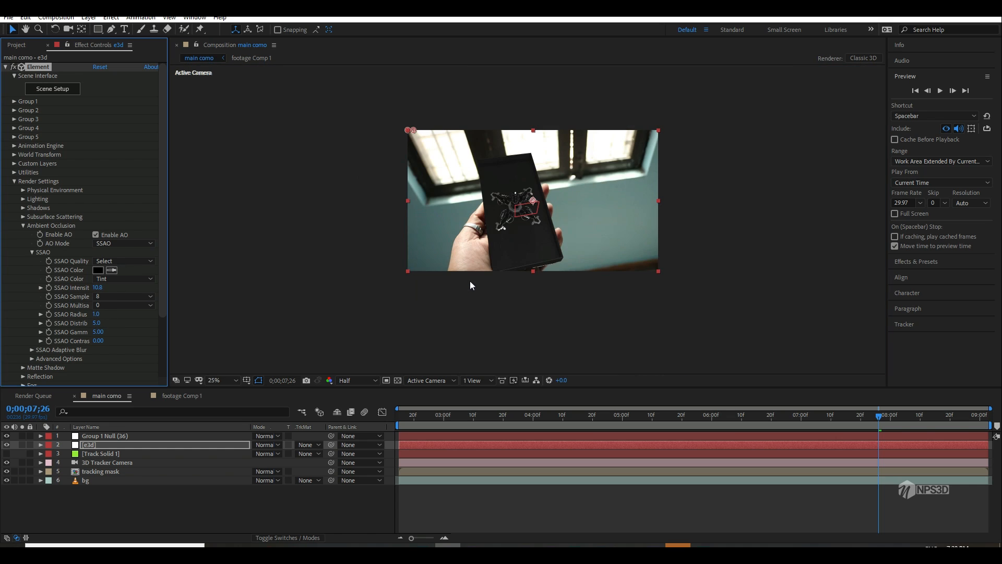
# Step: Refine the SSAO with contrast 0.80, gamma 3.00, radius 4.0 and intensity about 17.9
pyautogui.scroll(3, 469, 281)
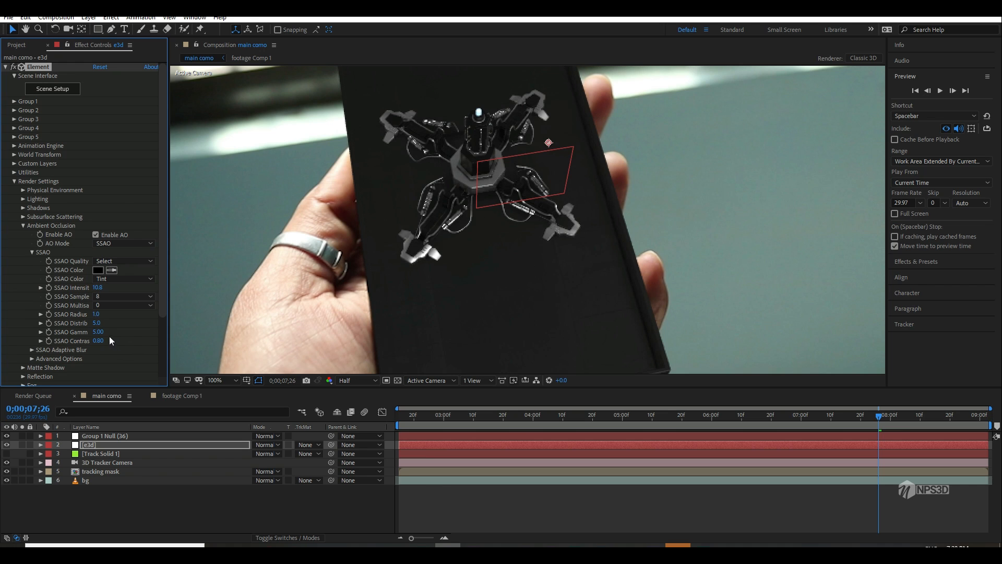
pyautogui.click(126, 339)
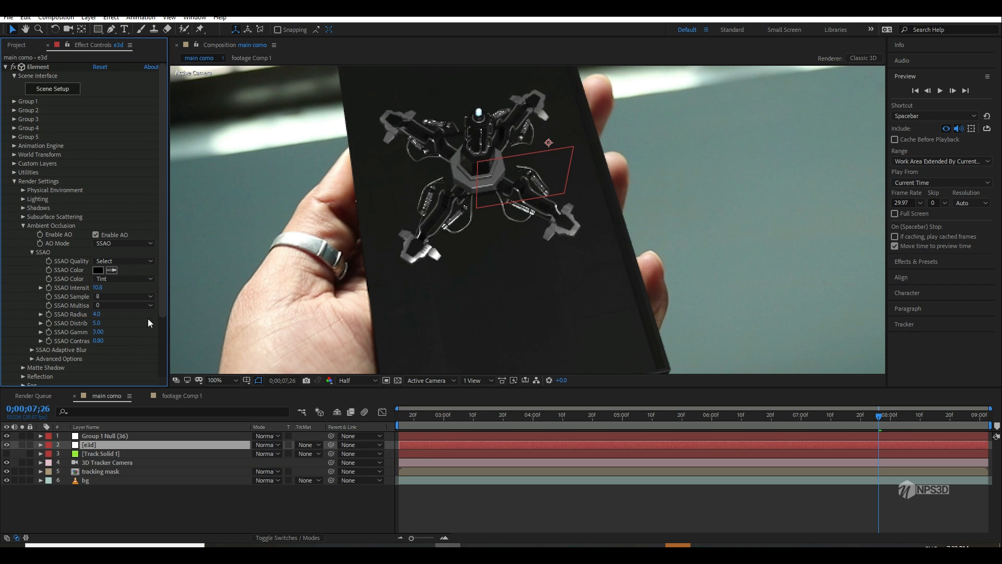
pyautogui.click(99, 290)
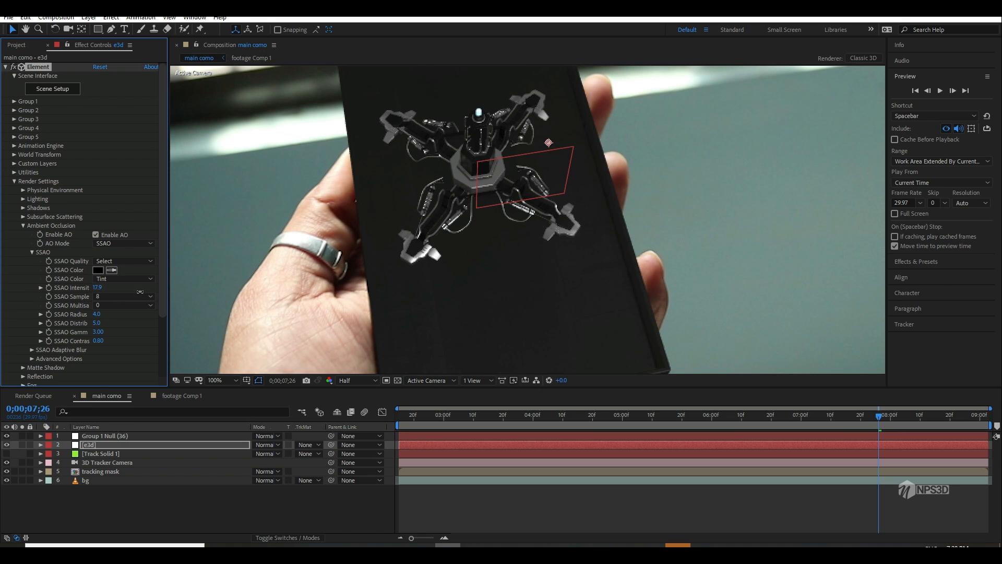
pyautogui.click(23, 225)
pyautogui.press(',')
pyautogui.press(',')
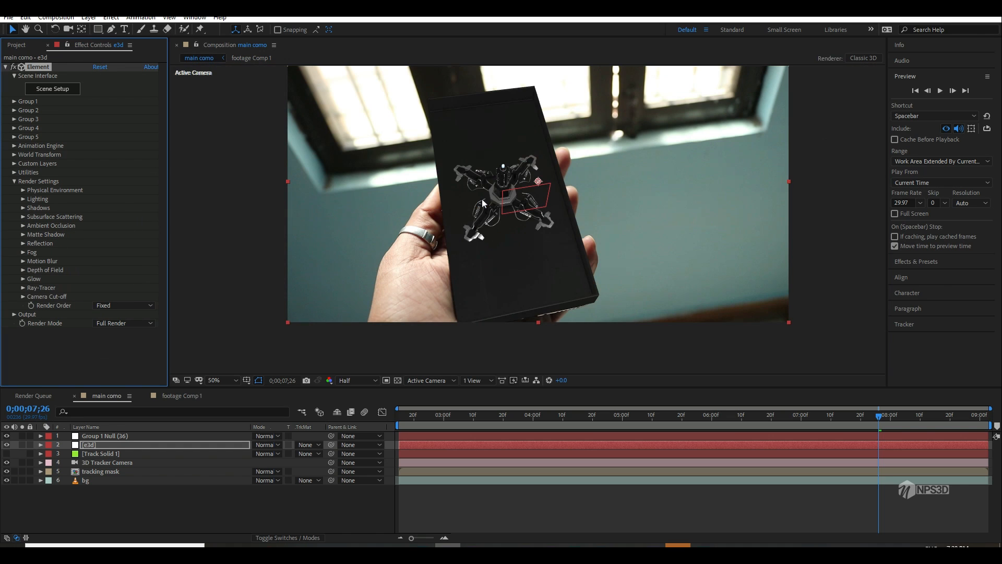
# Step: Start a new ambient light and sample its color from the bright window light in the footage
pyautogui.rightClick(123, 491)
pyautogui.moveTo(157, 376)
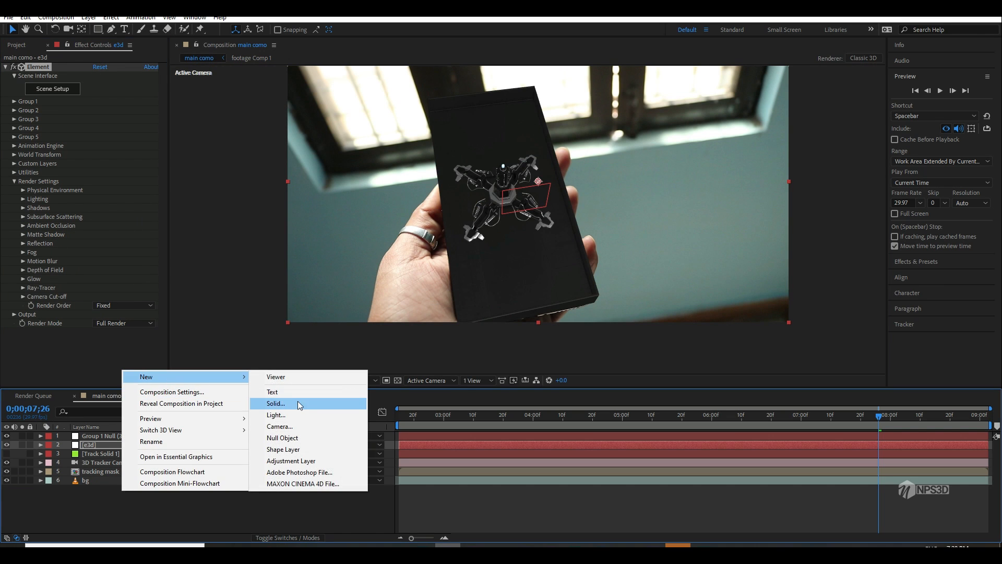
pyautogui.click(296, 412)
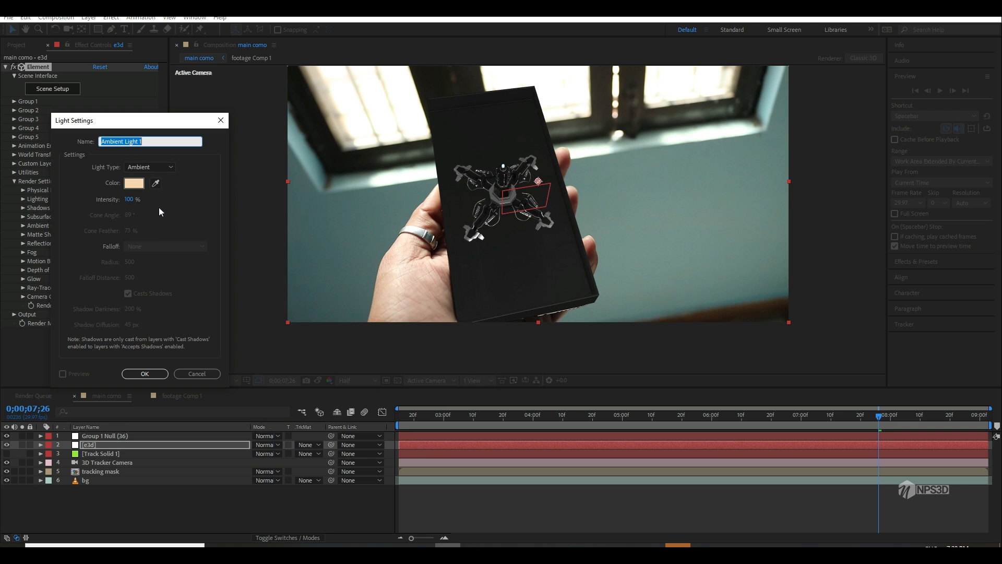
pyautogui.click(155, 183)
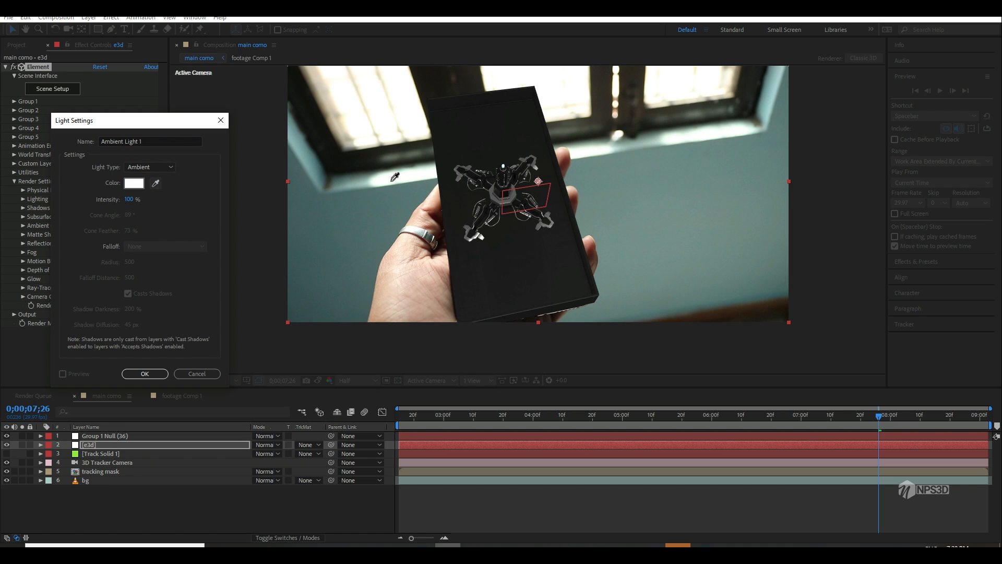
pyautogui.click(144, 199)
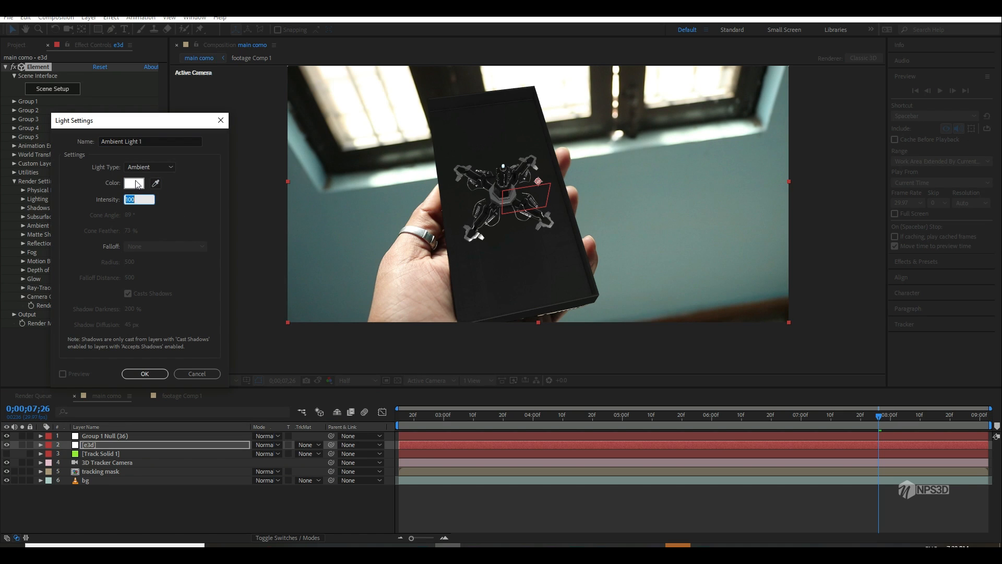
# Step: Tint Ambient Light 1 a very pale warm cream and create it at 100% intensity
pyautogui.click(134, 183)
pyautogui.moveTo(208, 375); pyautogui.dragTo(209, 416)
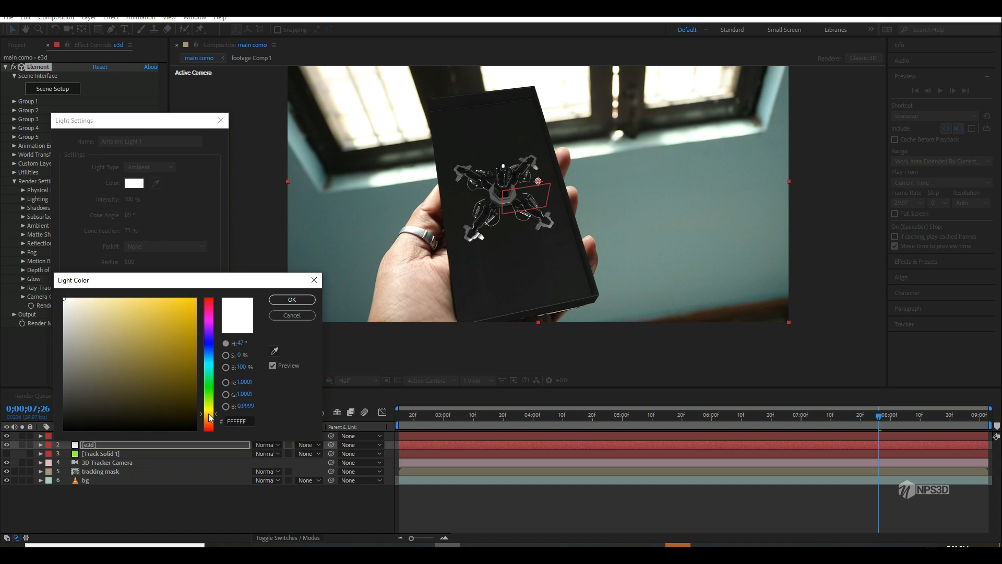
pyautogui.moveTo(105, 304); pyautogui.dragTo(94, 297)
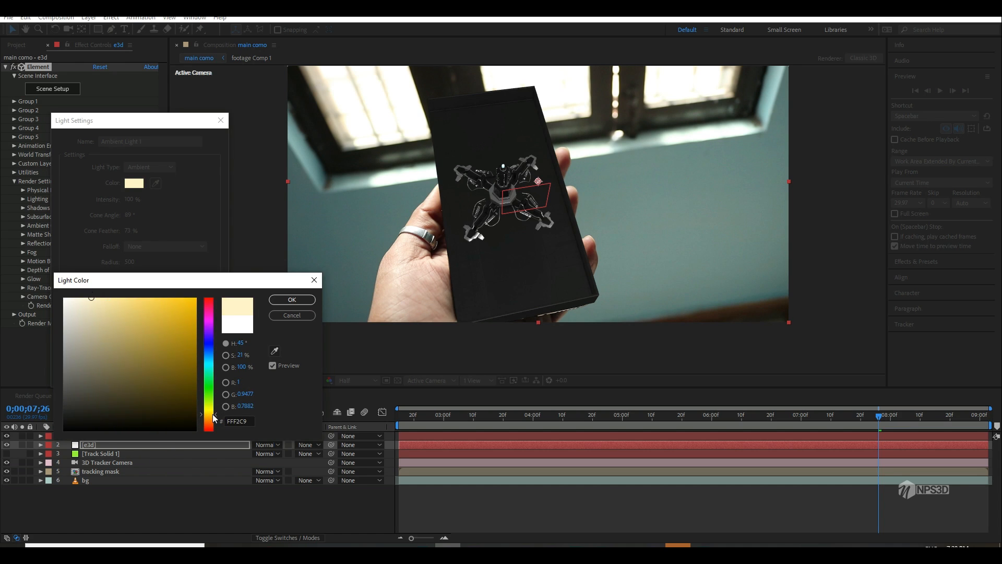
pyautogui.moveTo(214, 417); pyautogui.dragTo(214, 416)
pyautogui.moveTo(93, 311); pyautogui.dragTo(84, 301)
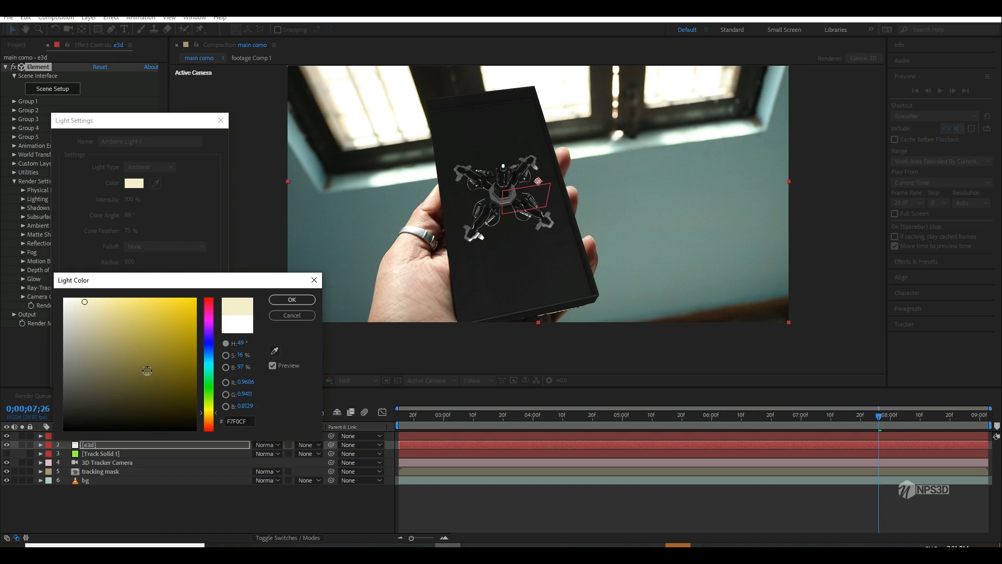
pyautogui.moveTo(212, 417); pyautogui.dragTo(213, 420)
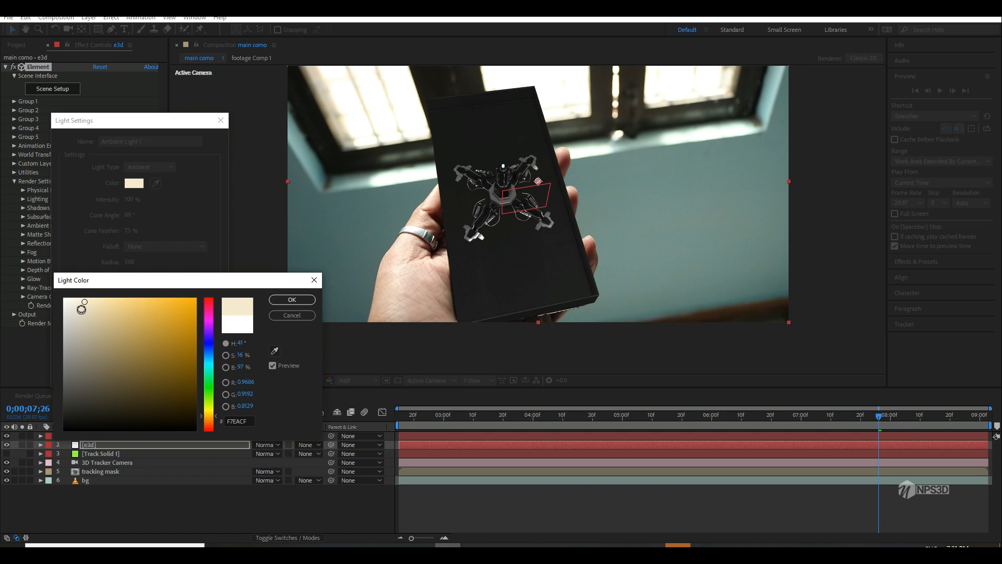
pyautogui.moveTo(81, 309); pyautogui.dragTo(75, 300)
pyautogui.click(292, 299)
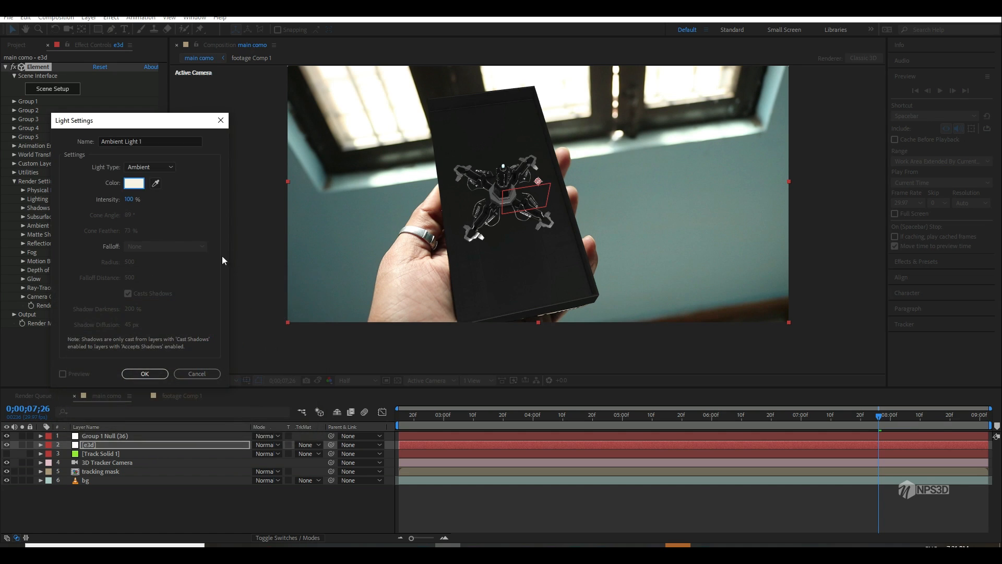
pyautogui.click(148, 373)
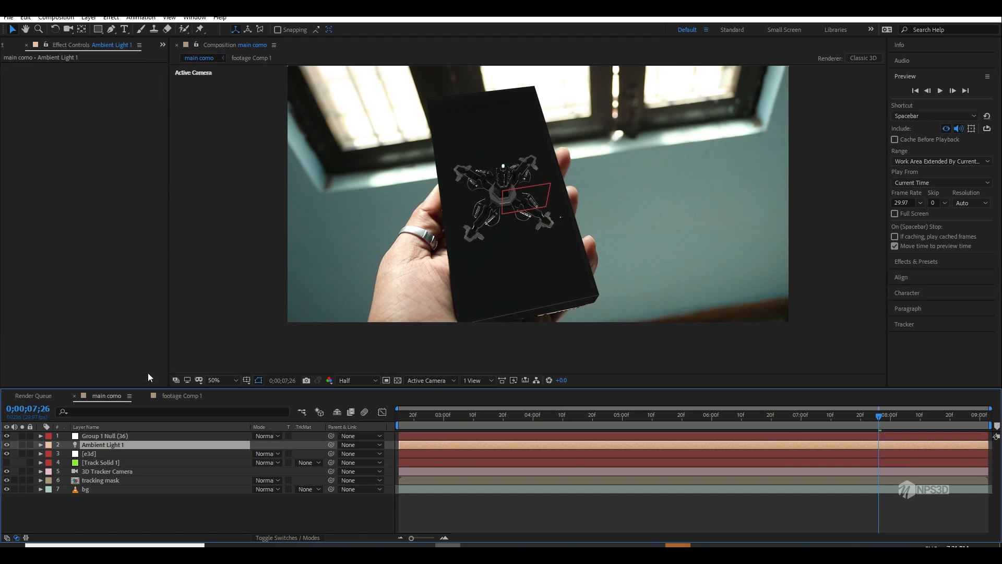
# Step: Create a new parallel light in the main composition with 2000% intensity, keeping the warm cream color
pyautogui.rightClick(112, 506)
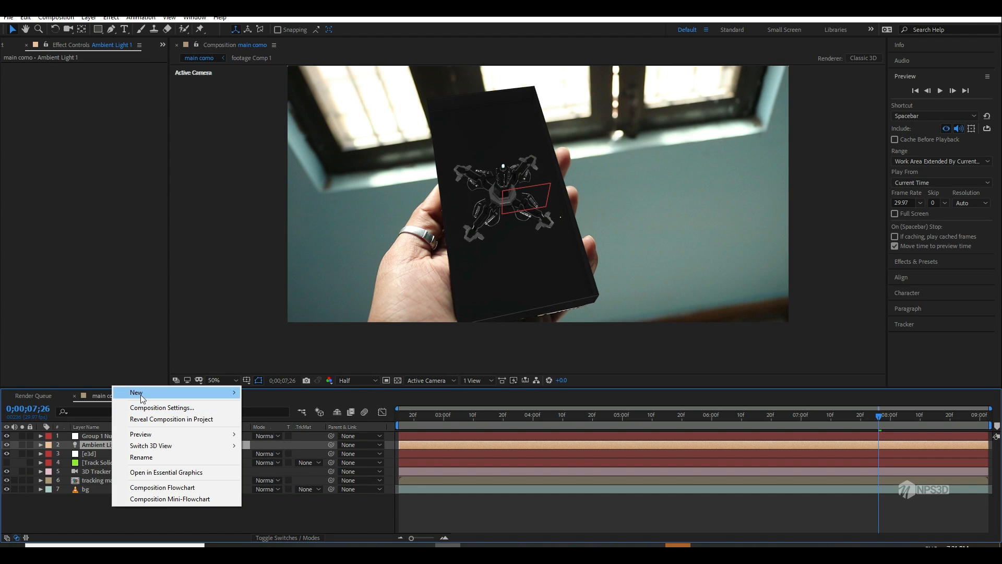
pyautogui.moveTo(180, 396)
pyautogui.click(269, 431)
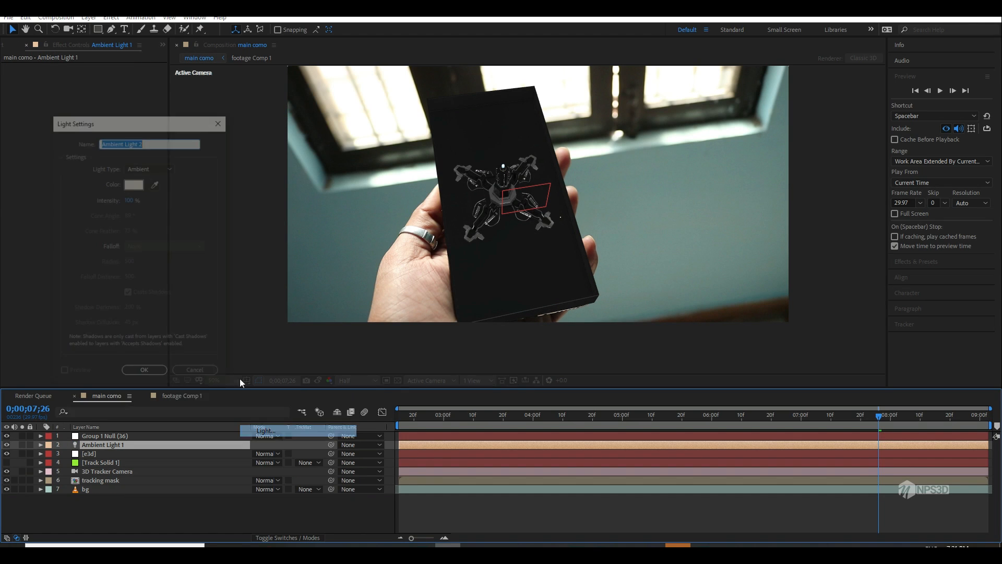
pyautogui.click(149, 166)
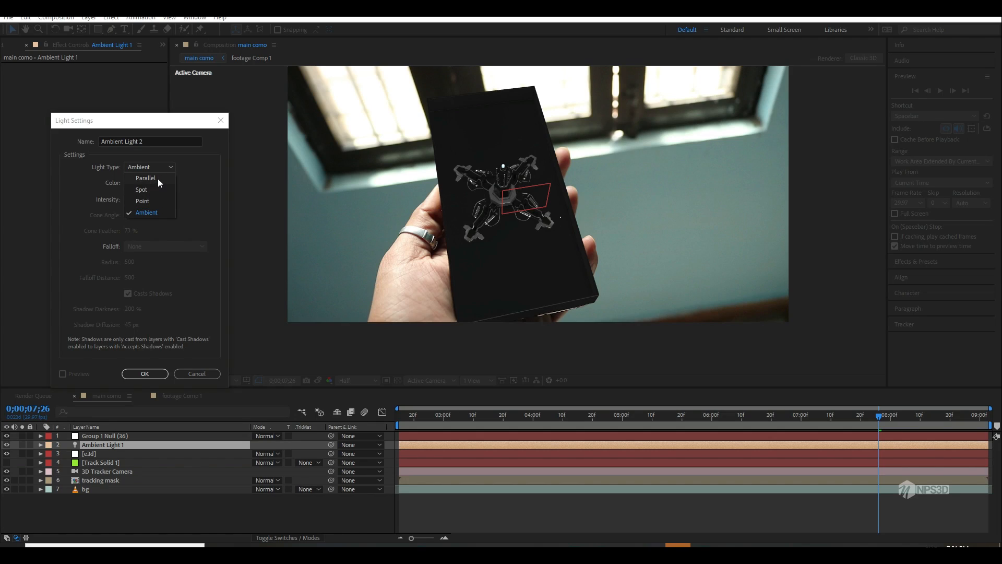
pyautogui.click(156, 178)
pyautogui.click(133, 199)
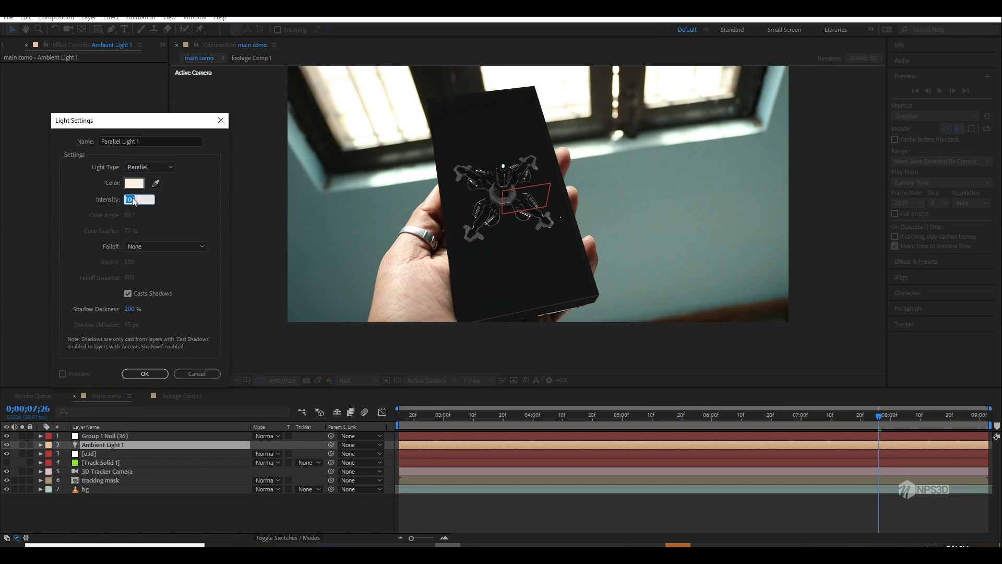
pyautogui.write('2000')
pyautogui.click(193, 220)
pyautogui.click(145, 374)
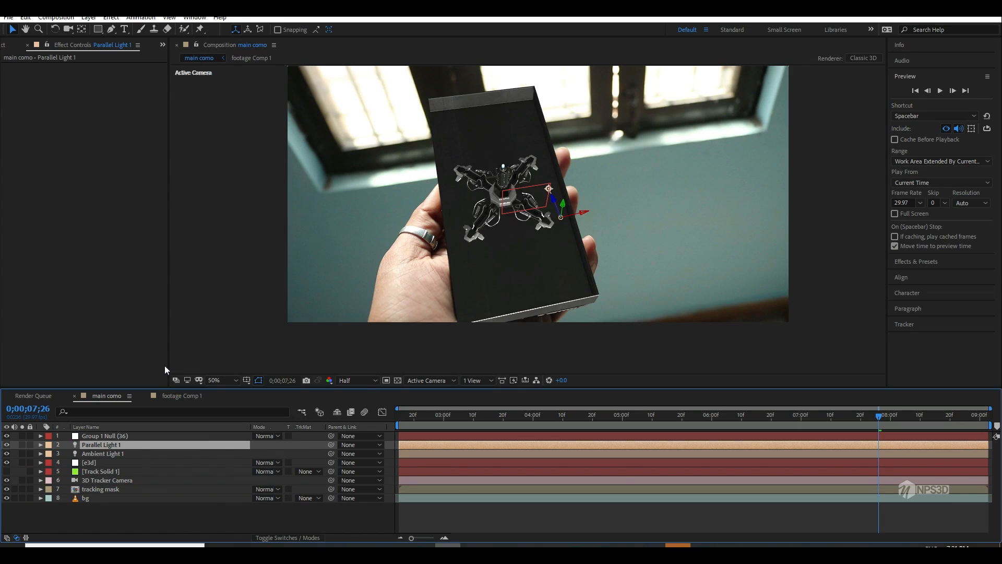
# Step: Move Parallel Light 1 up toward the window above the phone so it lights the inside of the base, checking it at 0;00;05;09
pyautogui.click(479, 419)
pyautogui.moveTo(578, 197); pyautogui.dragTo(539, 112)
pyautogui.scroll(-2, 546, 226)
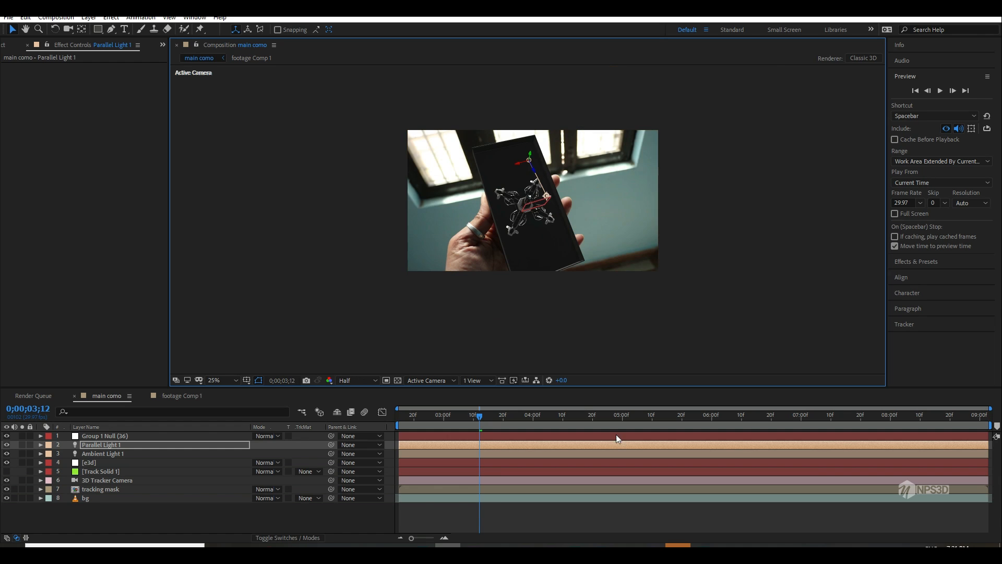
pyautogui.click(650, 418)
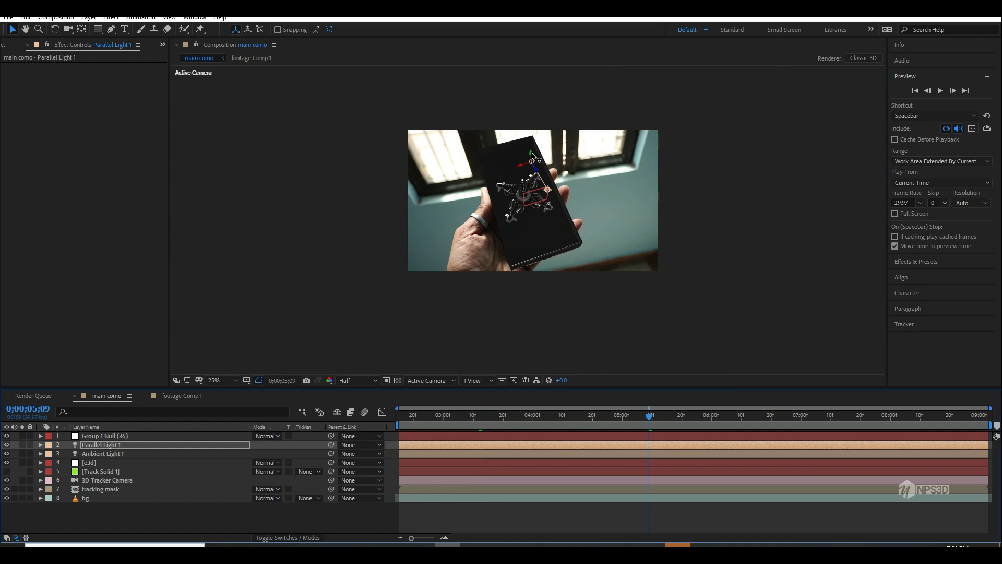
pyautogui.moveTo(536, 158); pyautogui.dragTo(591, 119)
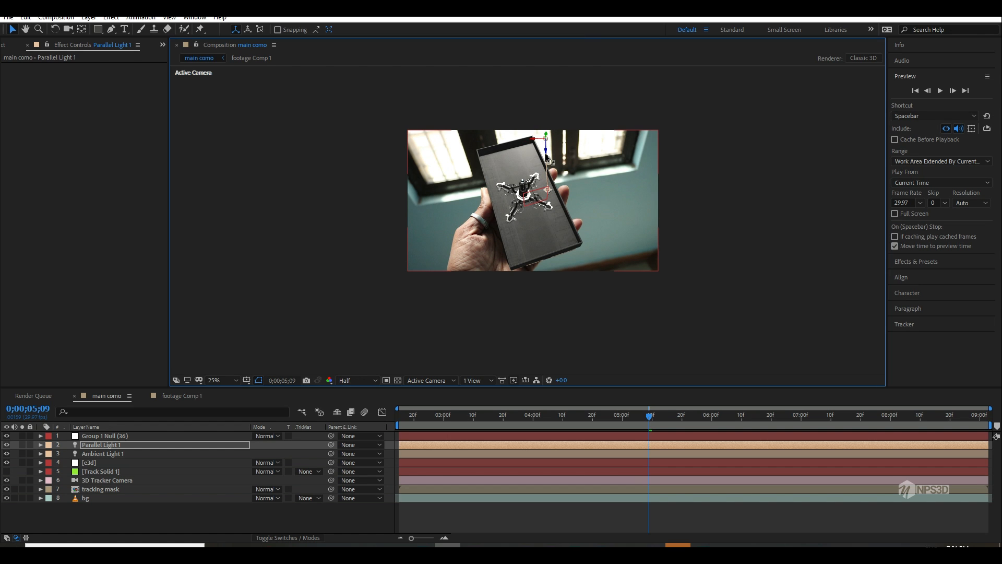
pyautogui.moveTo(546, 157); pyautogui.dragTo(575, 112)
# Step: Enable shadows in the e3d layer's Element render settings and switch the shadow mode to Ray-Traced
pyautogui.click(92, 462)
pyautogui.scroll(2, 446, 268)
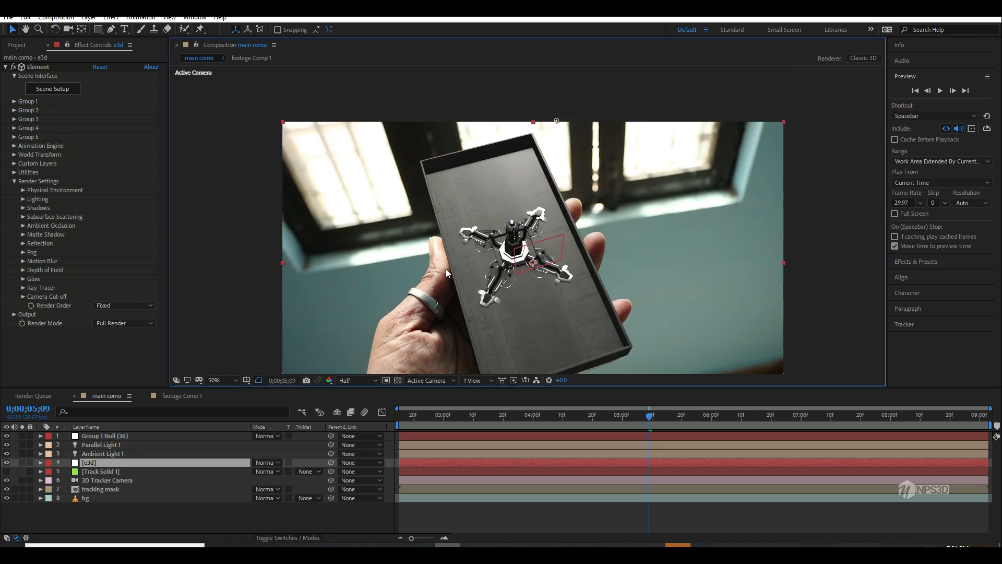
pyautogui.scroll(2, 446, 268)
pyautogui.scroll(-2, 440, 234)
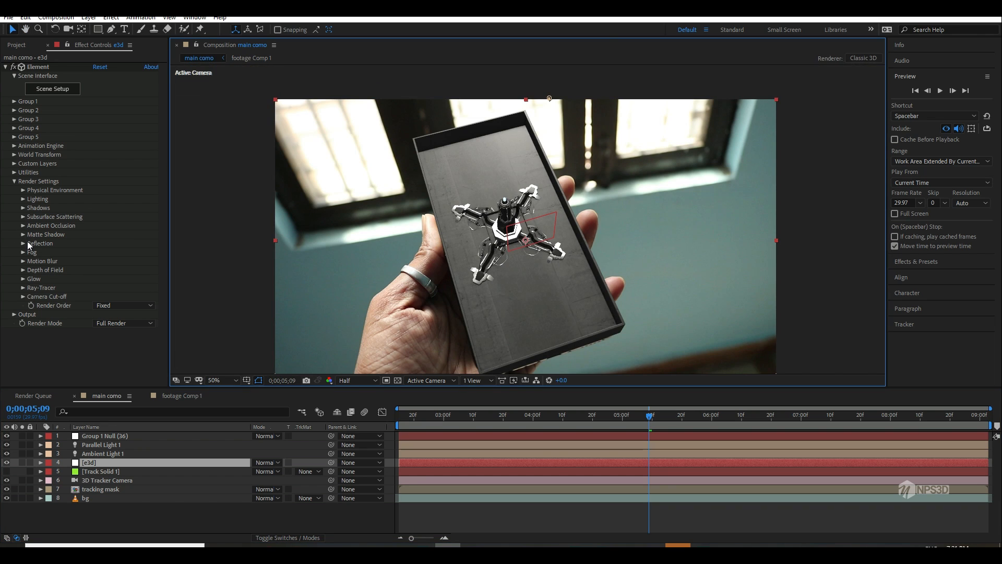
pyautogui.click(21, 207)
pyautogui.click(115, 218)
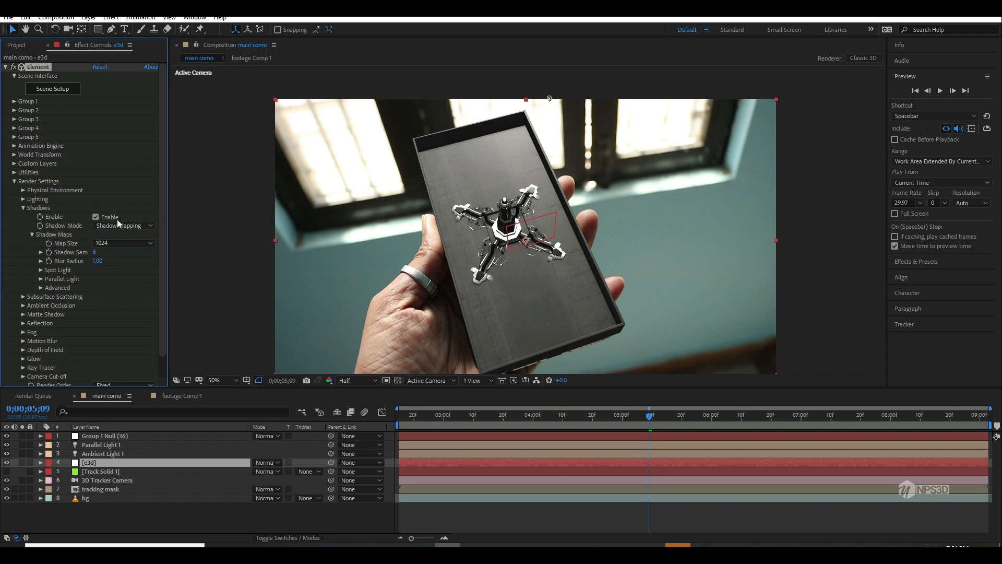
pyautogui.click(117, 225)
pyautogui.click(118, 249)
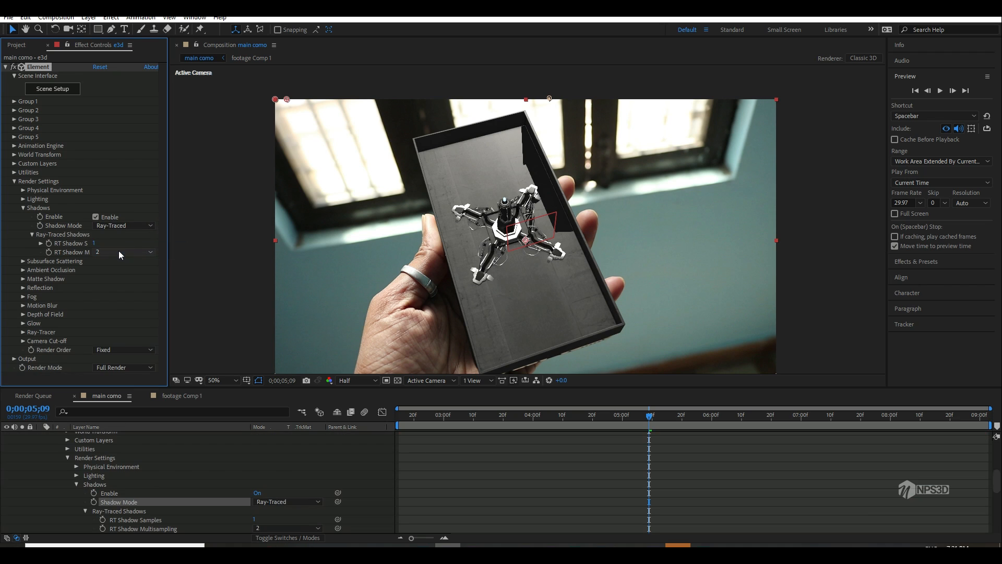
pyautogui.scroll(6, 60, 478)
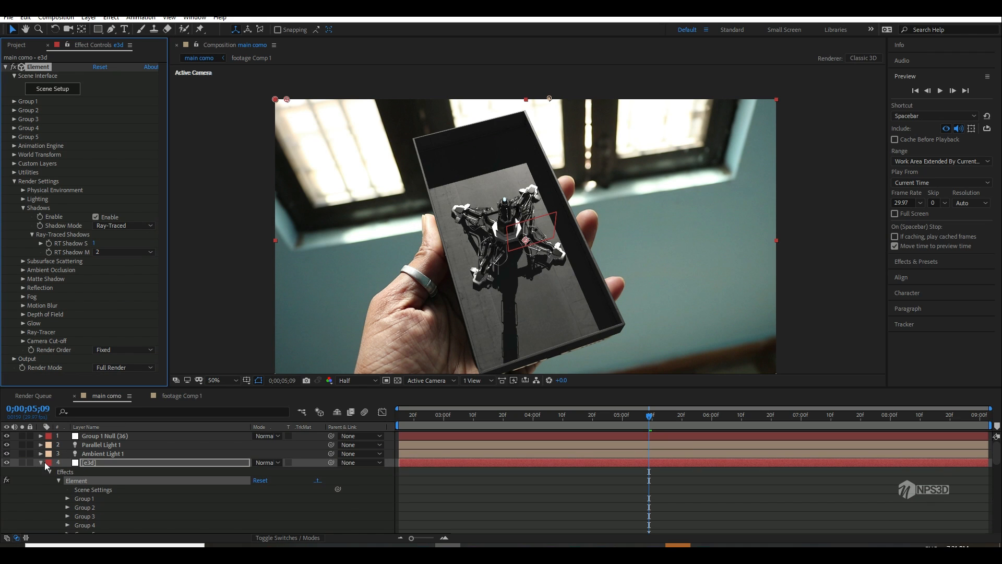
pyautogui.click(41, 462)
pyautogui.moveTo(468, 317)
pyautogui.mouseDown()
pyautogui.moveTo(457, 266)
pyautogui.moveTo(447, 295)
pyautogui.moveTo(455, 331)
pyautogui.mouseUp()
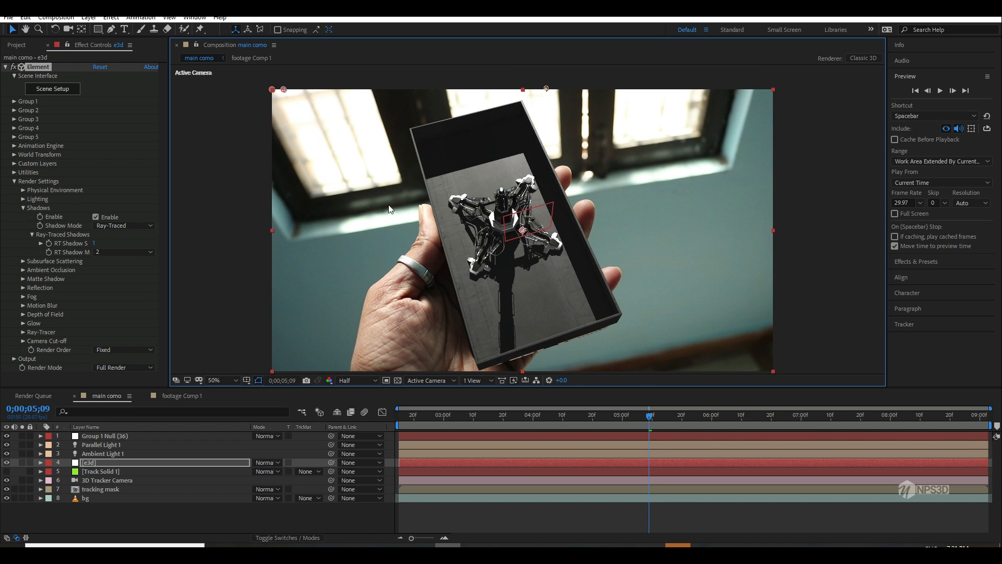
pyautogui.scroll(-2, 397, 203)
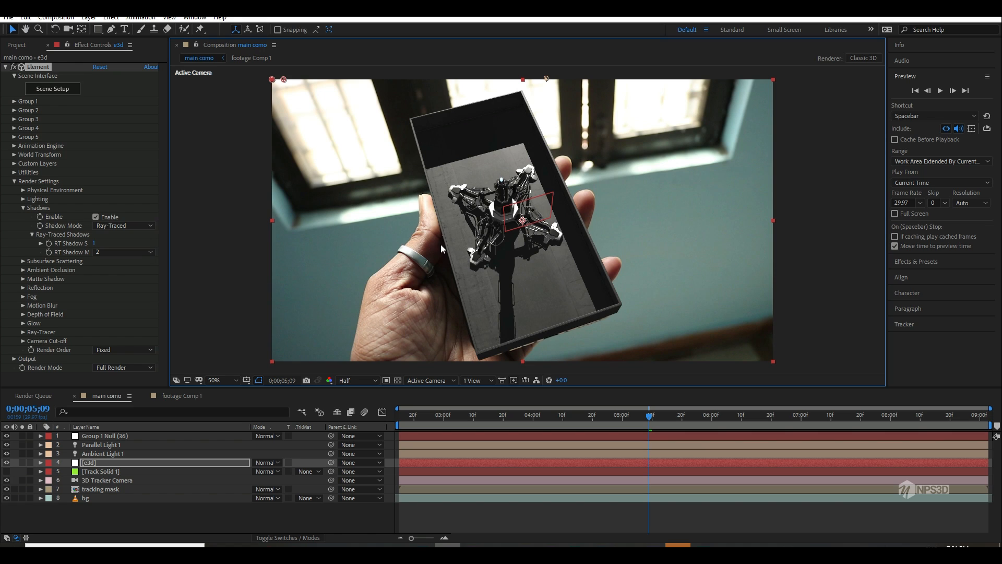
# Step: Convert Parallel Light 1 to a spot light and set its shadow darkness to 100%
pyautogui.click(94, 436)
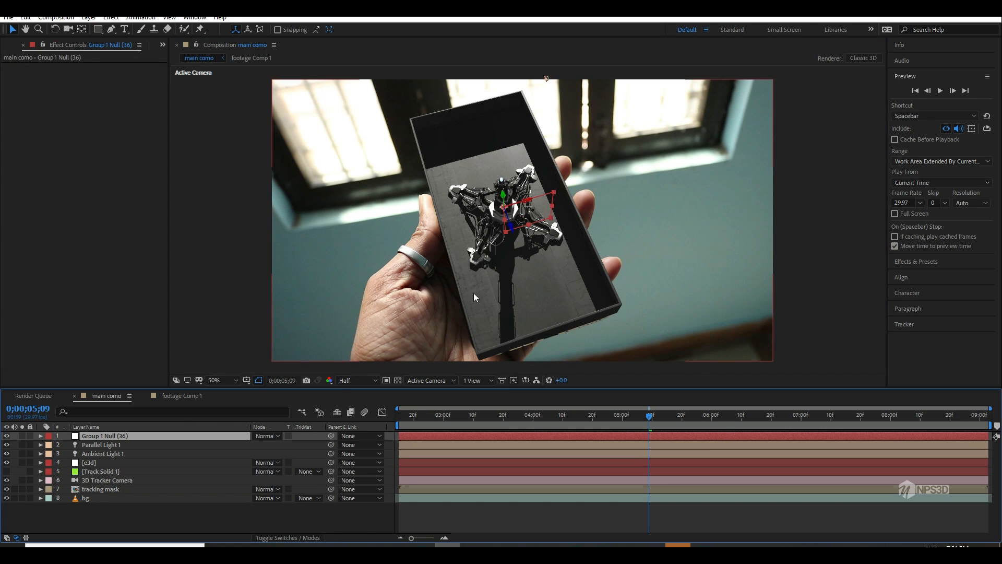
pyautogui.doubleClick(127, 445)
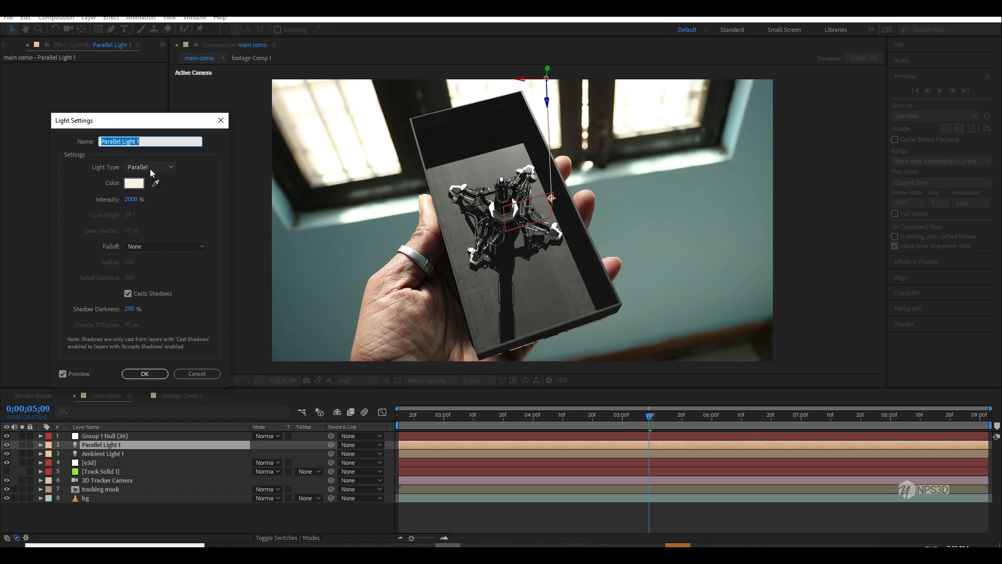
pyautogui.click(150, 168)
pyautogui.click(144, 193)
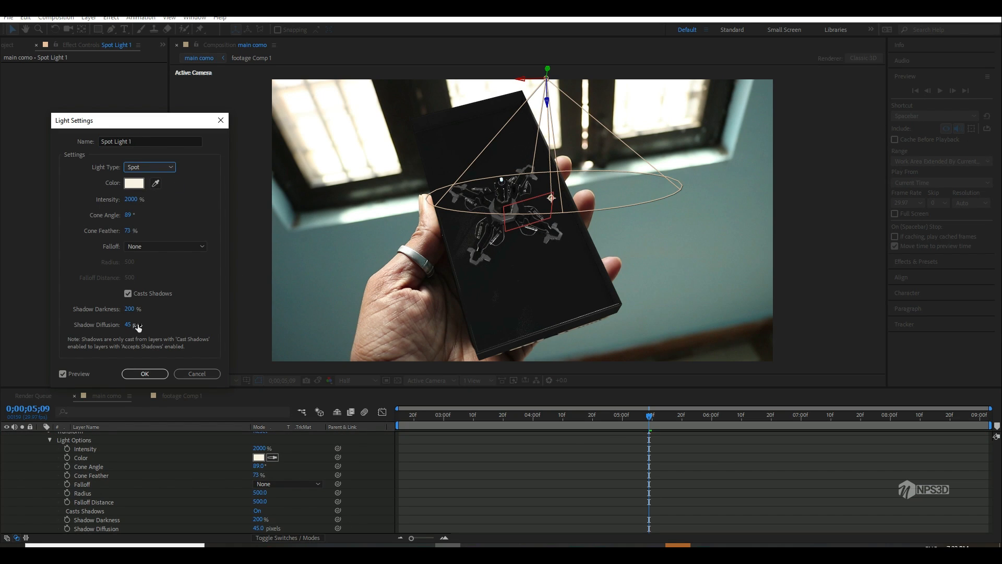
pyautogui.click(129, 311)
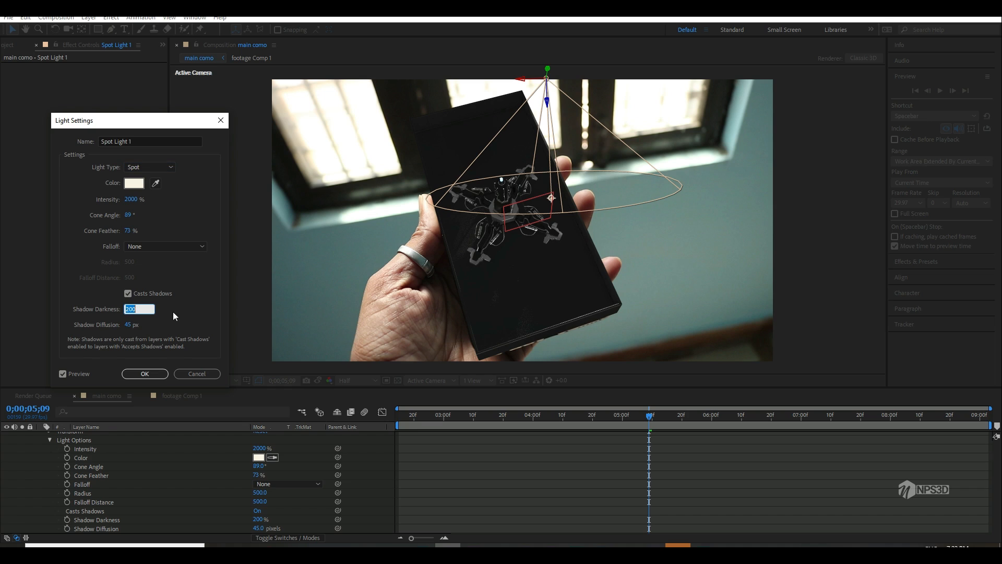
pyautogui.write('100')
pyautogui.click(200, 316)
# Step: Set the spot light's cone angle to 108° and cone feather to 47%, with shadow diffusion at 45 px
pyautogui.click(128, 325)
pyautogui.click(131, 327)
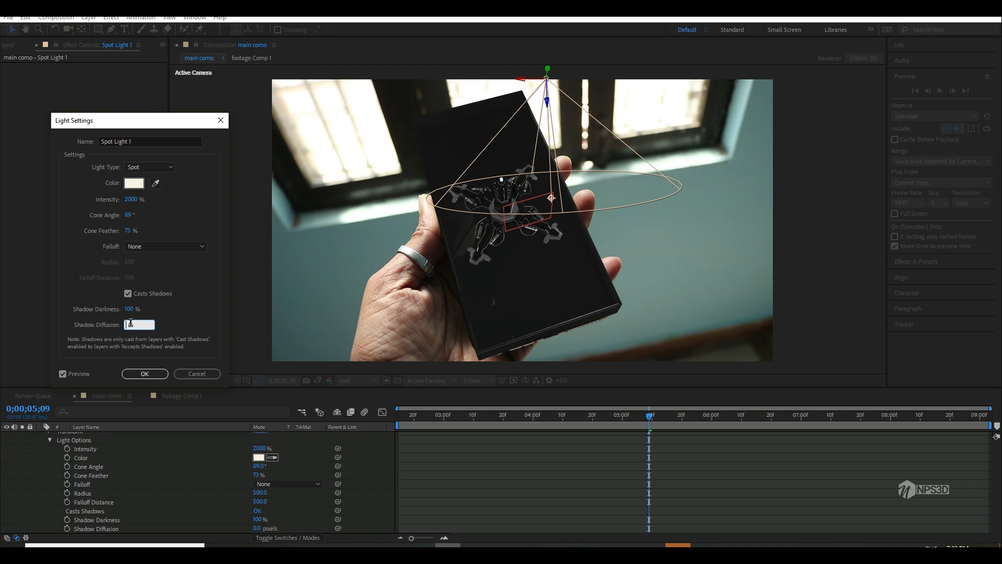
pyautogui.click(167, 329)
pyautogui.moveTo(142, 210); pyautogui.dragTo(106, 235)
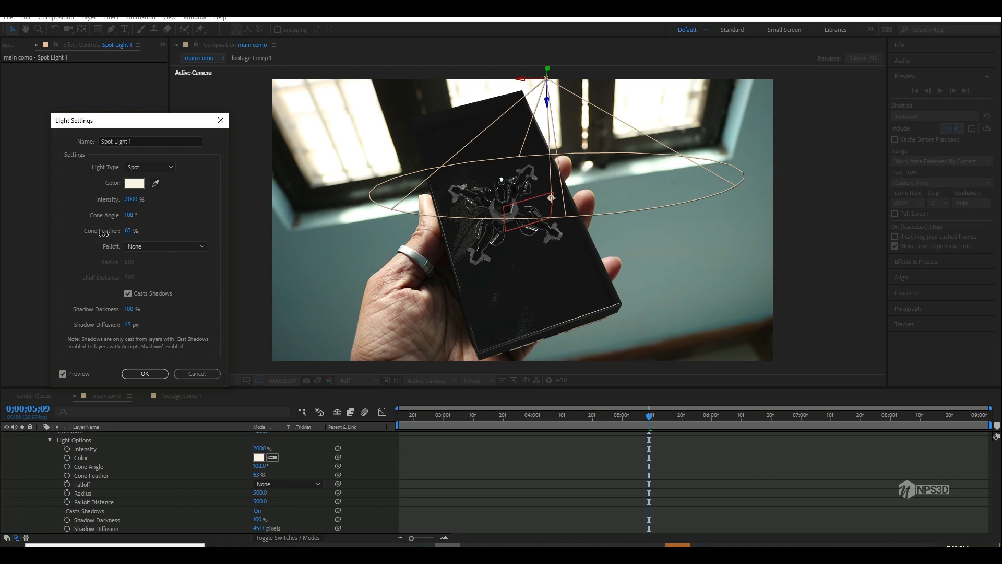
pyautogui.click(144, 374)
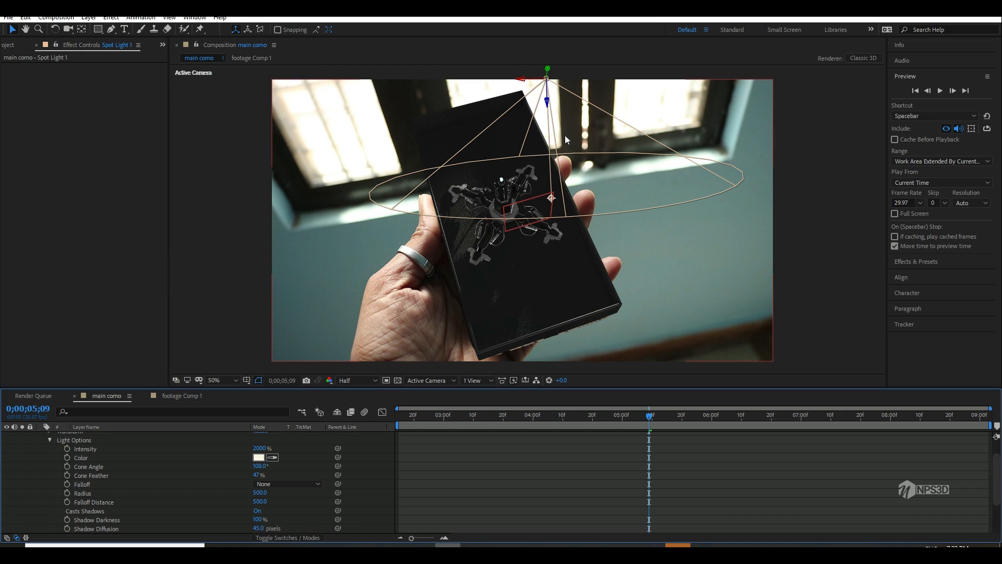
# Step: Reposition the spot light and its point of interest above the frame near the window so shadows fall down across the phone base
pyautogui.moveTo(549, 105); pyautogui.dragTo(585, 206)
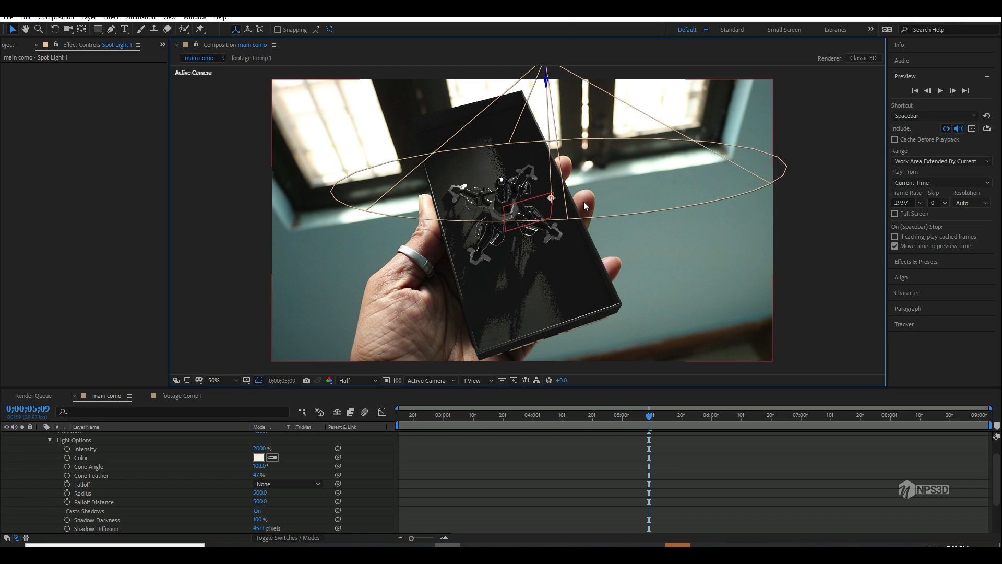
pyautogui.scroll(-2, 568, 234)
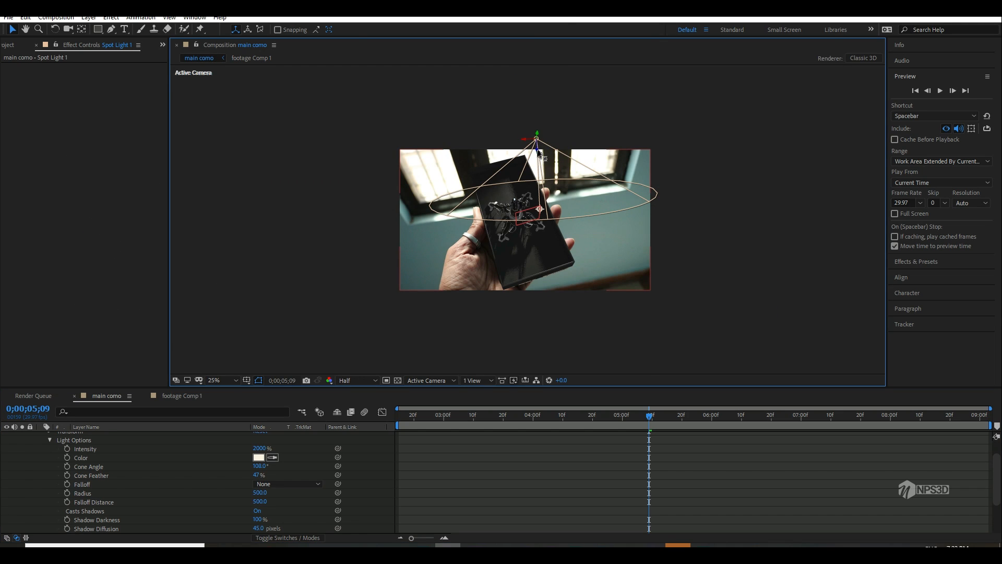
pyautogui.moveTo(537, 149); pyautogui.dragTo(534, 103)
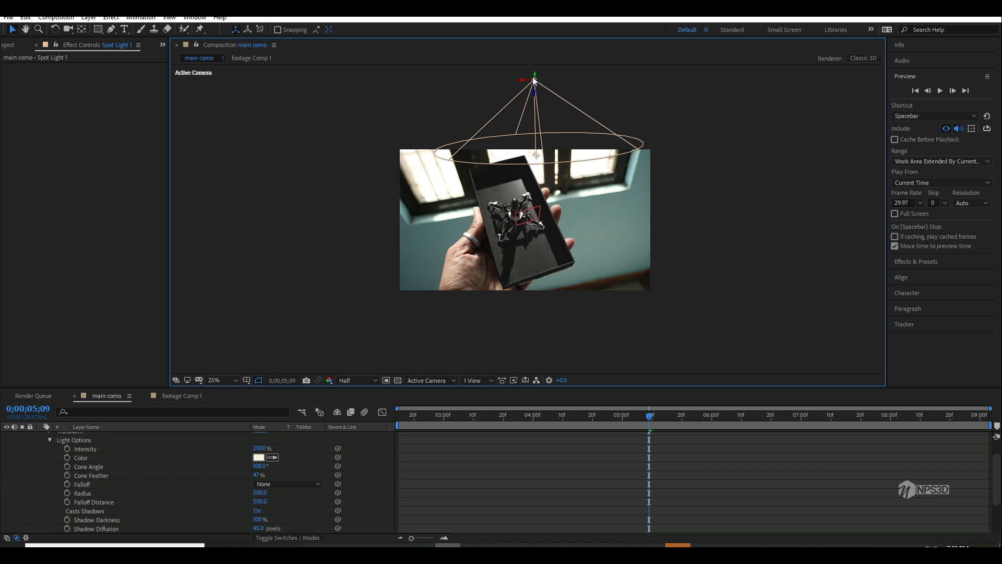
pyautogui.moveTo(563, 33); pyautogui.dragTo(563, 10)
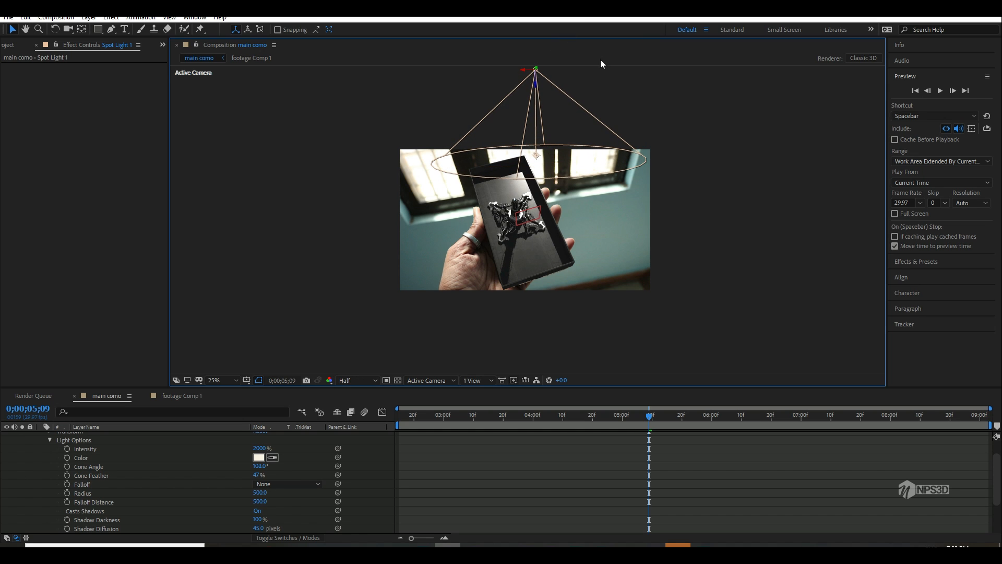
pyautogui.moveTo(531, 74); pyautogui.dragTo(553, 79)
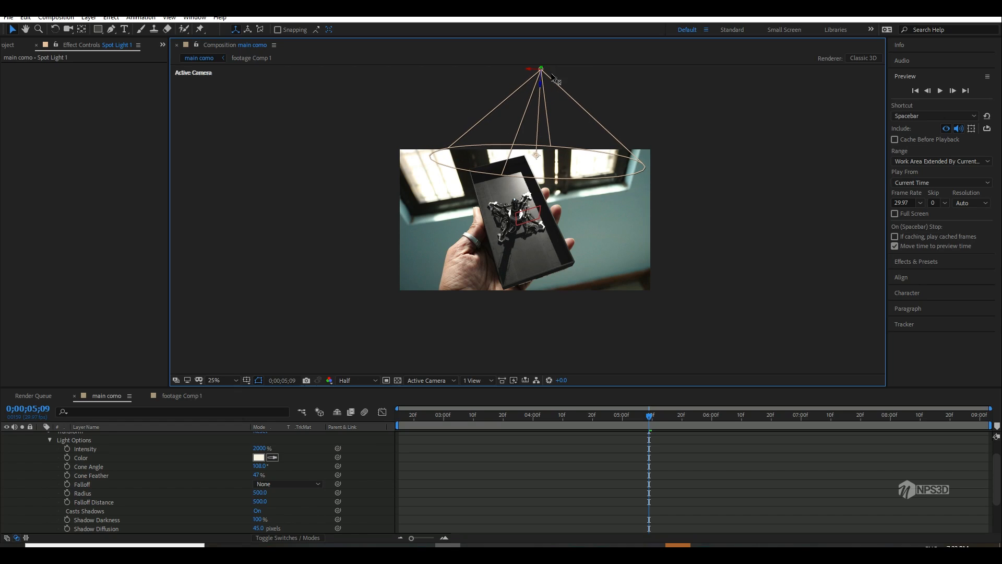
pyautogui.moveTo(593, 35); pyautogui.dragTo(533, 116)
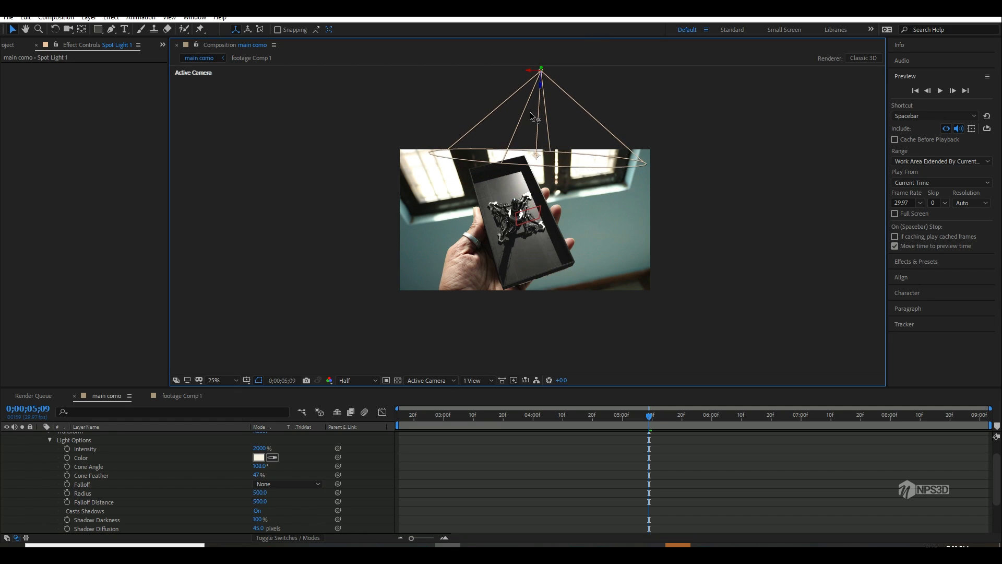
pyautogui.moveTo(483, 197); pyautogui.dragTo(619, 17)
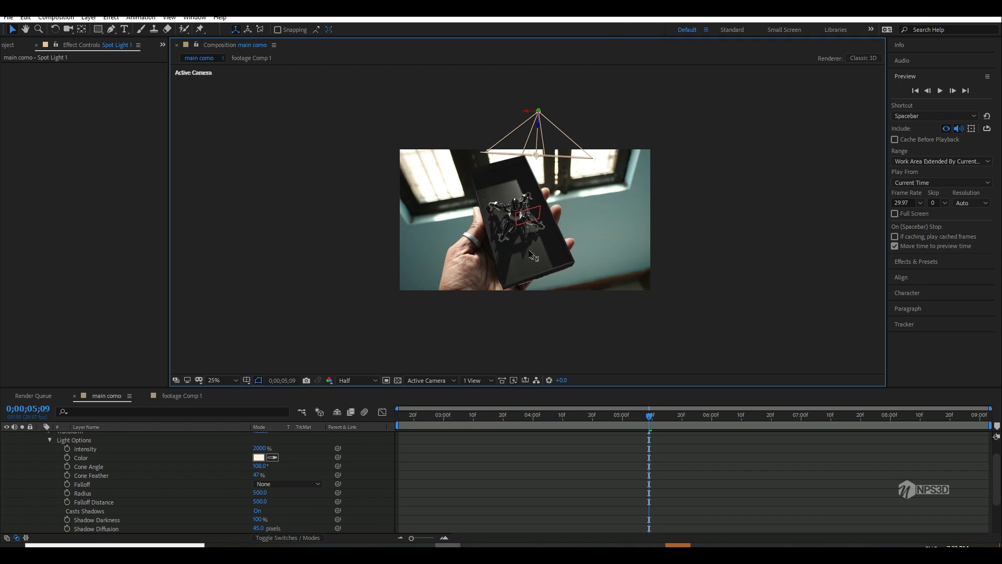
# Step: Preview the spot lighting and its shadows from 0;00;02;15, stopping at 0;00;04;01
pyautogui.press('.')
pyautogui.click(399, 415)
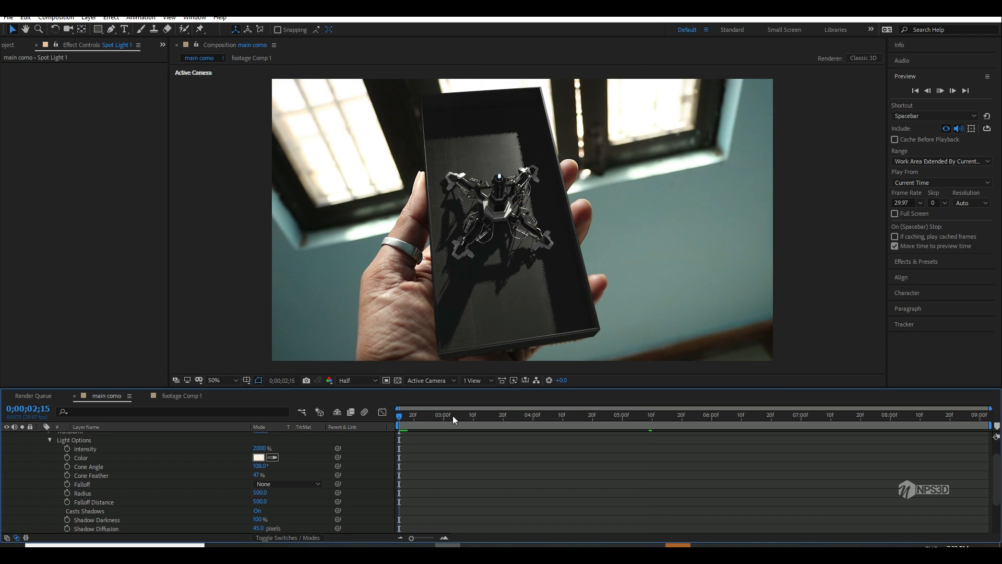
pyautogui.press('space')
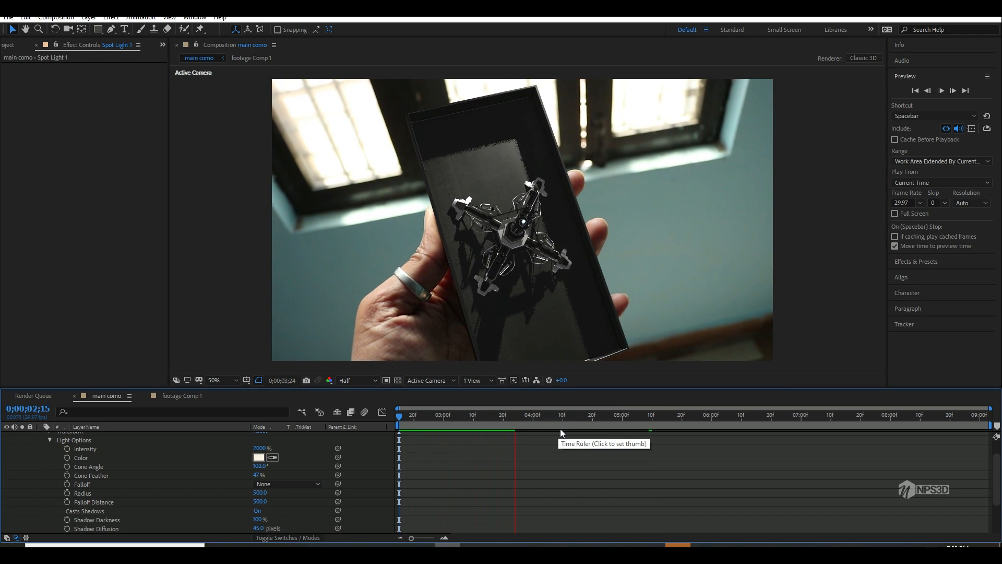
pyautogui.click(537, 418)
# Step: Raise Spot Light 1's shadow diffusion strongly to soften the shadow edges inside the phone base
pyautogui.scroll(2, 83, 482)
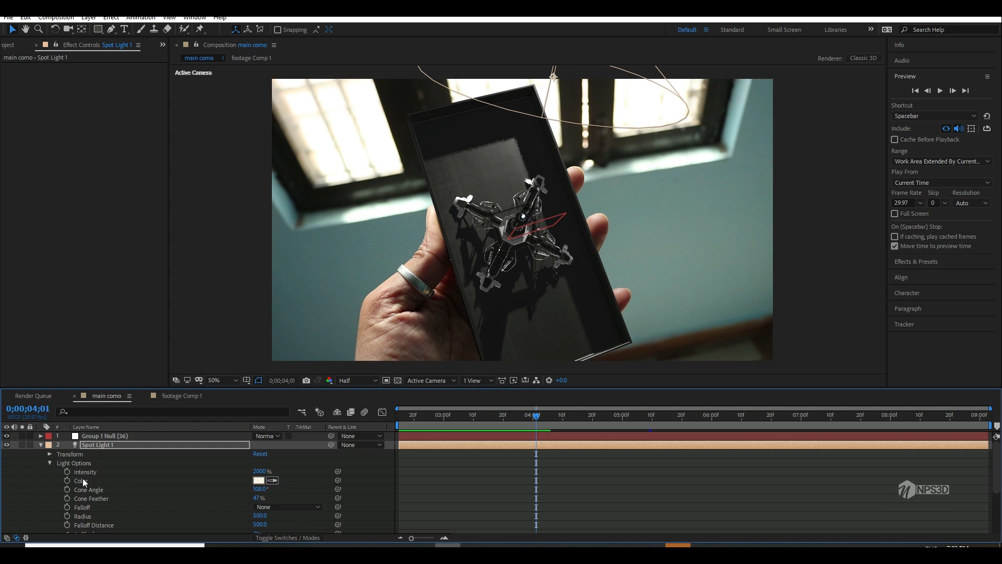
pyautogui.doubleClick(106, 445)
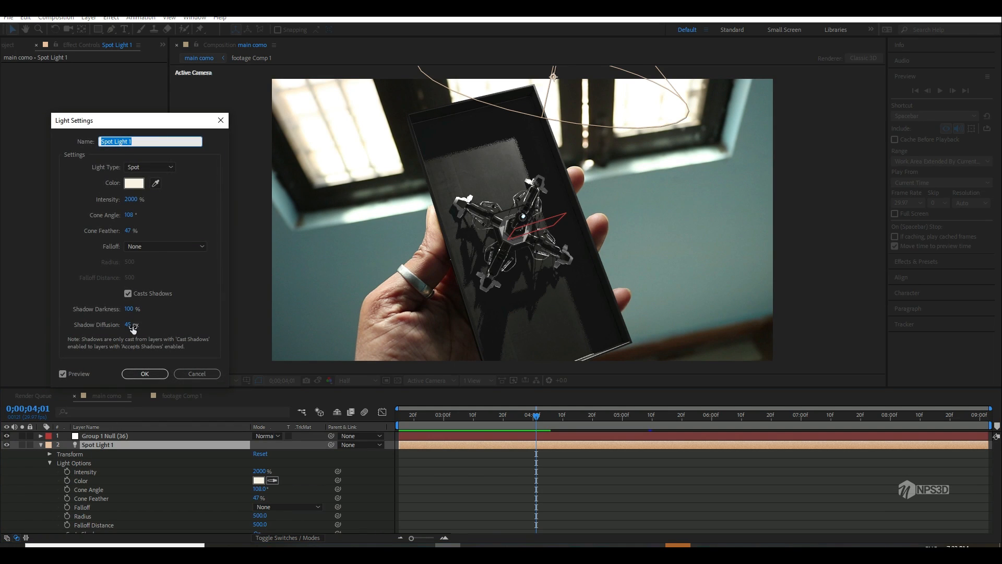
pyautogui.moveTo(130, 325)
pyautogui.mouseDown()
pyautogui.moveTo(235, 317)
pyautogui.moveTo(340, 290)
pyautogui.mouseUp()
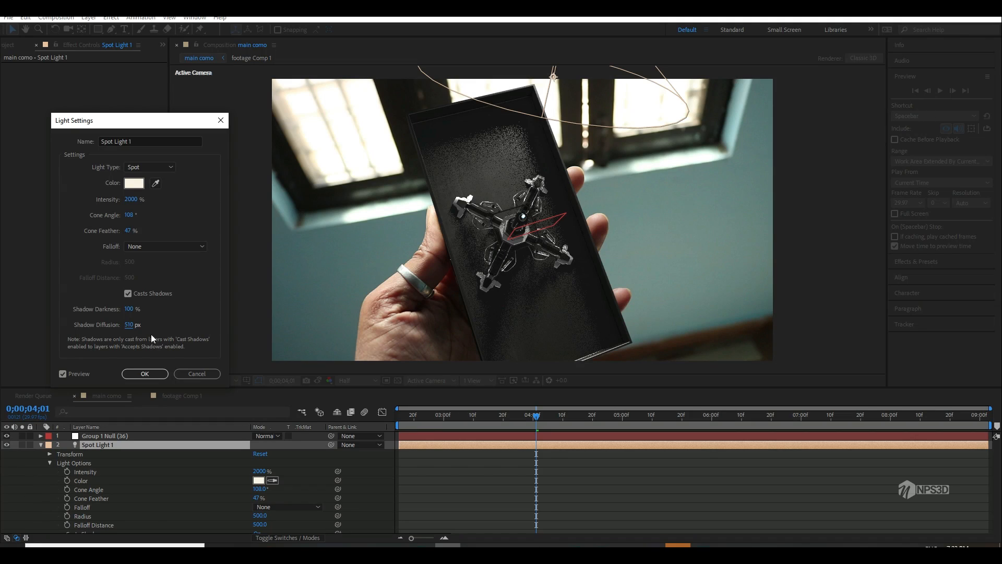
pyautogui.click(132, 326)
pyautogui.click(158, 373)
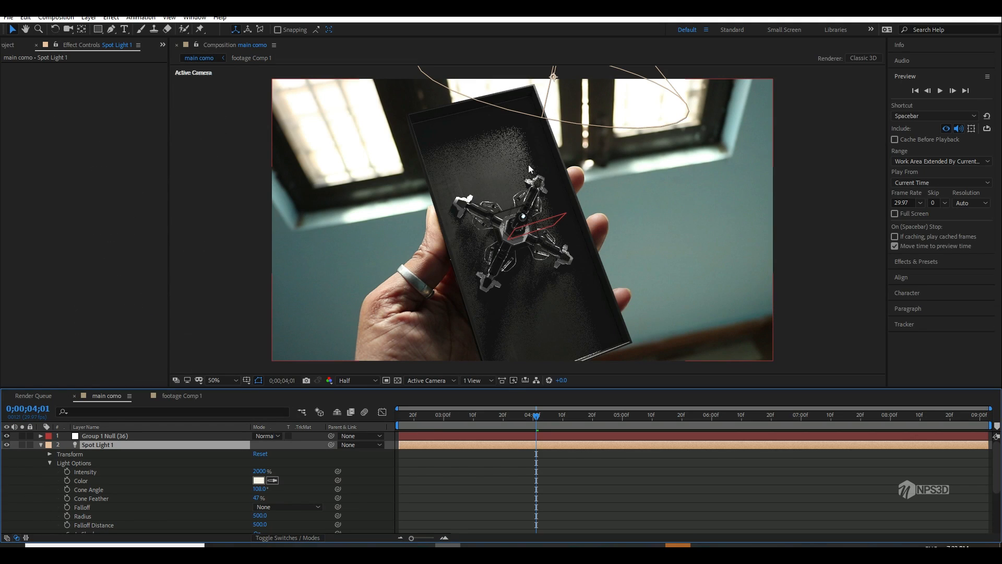
# Step: Set the ray-traced shadow samples of the e3d layer's Element effect to 4
pyautogui.click(40, 445)
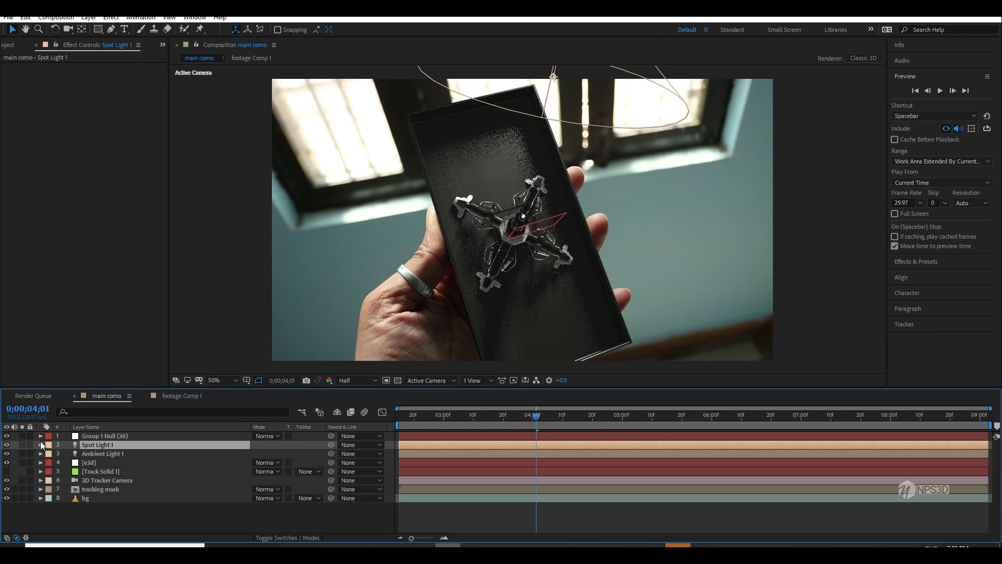
pyautogui.click(97, 460)
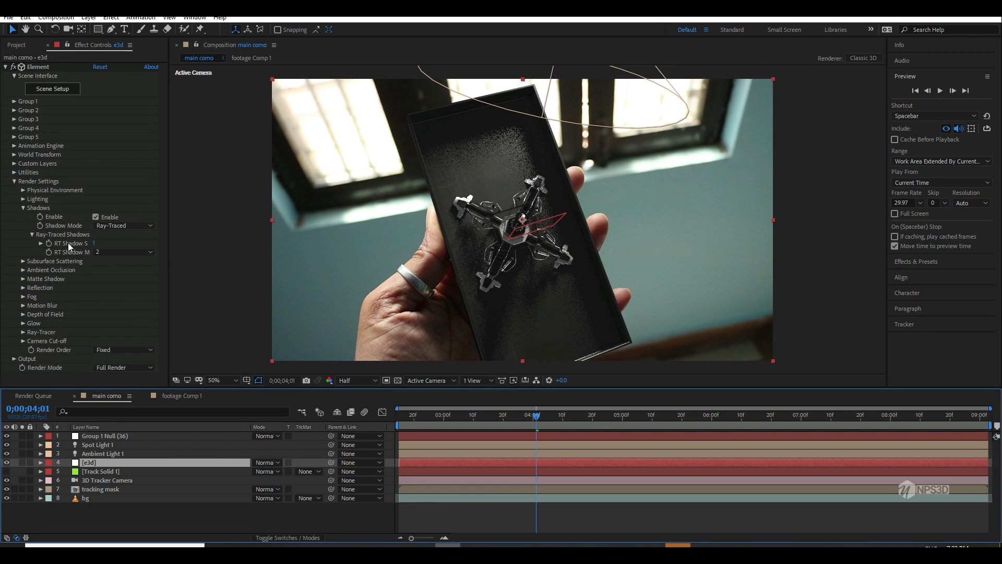
pyautogui.click(94, 244)
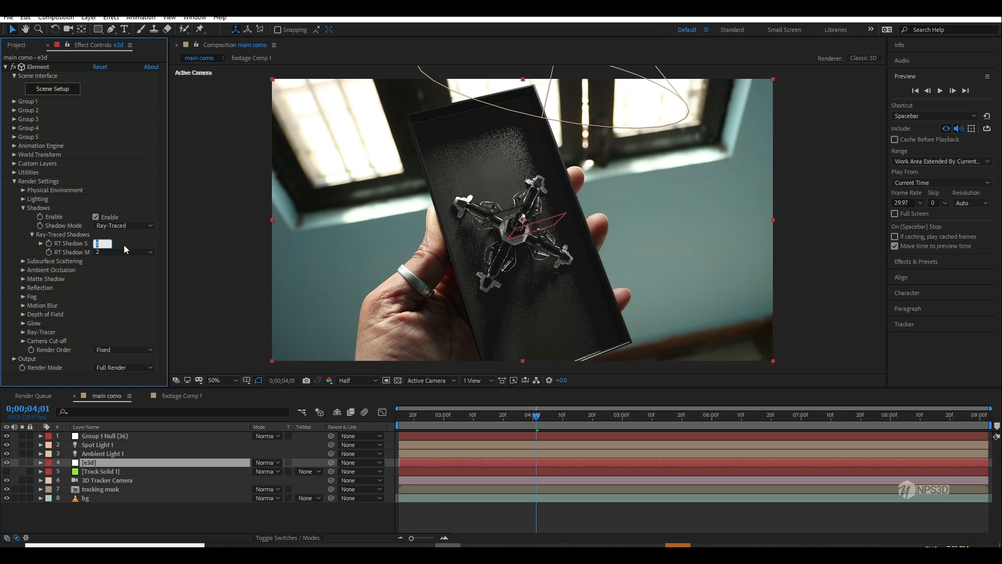
pyautogui.write('4')
pyautogui.press('Return')
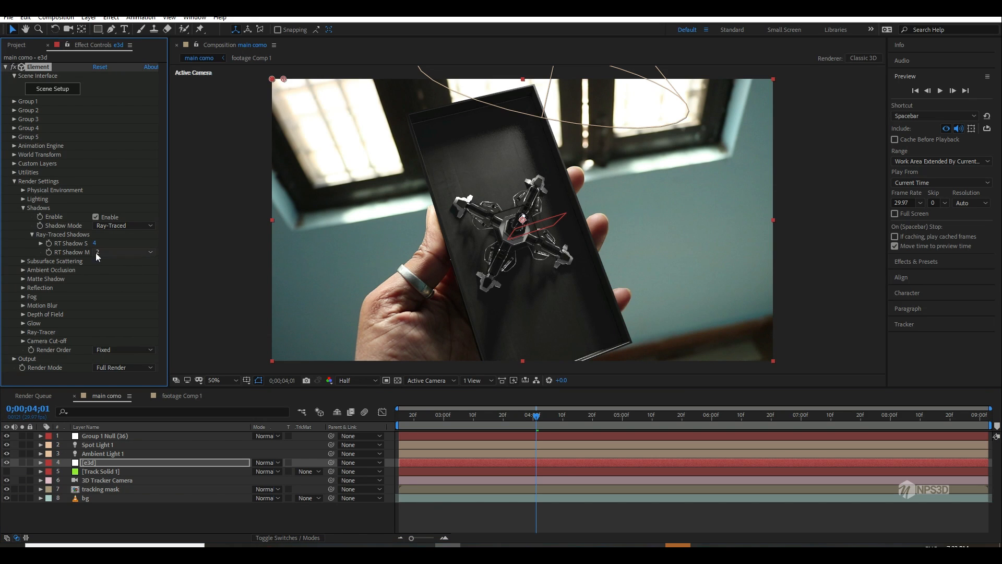
# Step: Inspect the shadow grain inside the phone base up close and try 8 ray-traced shadow samples
pyautogui.scroll(3, 496, 162)
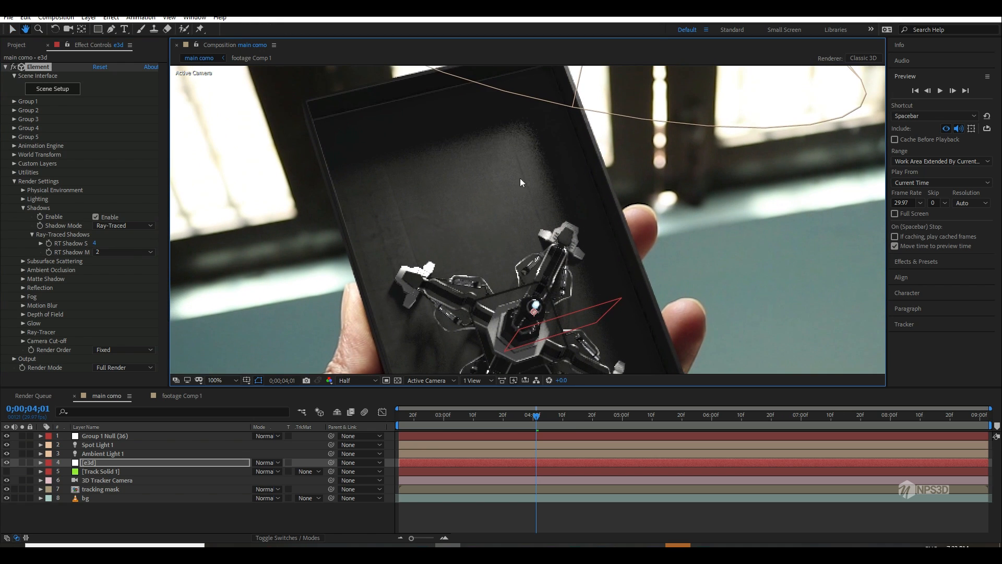
pyautogui.click(97, 244)
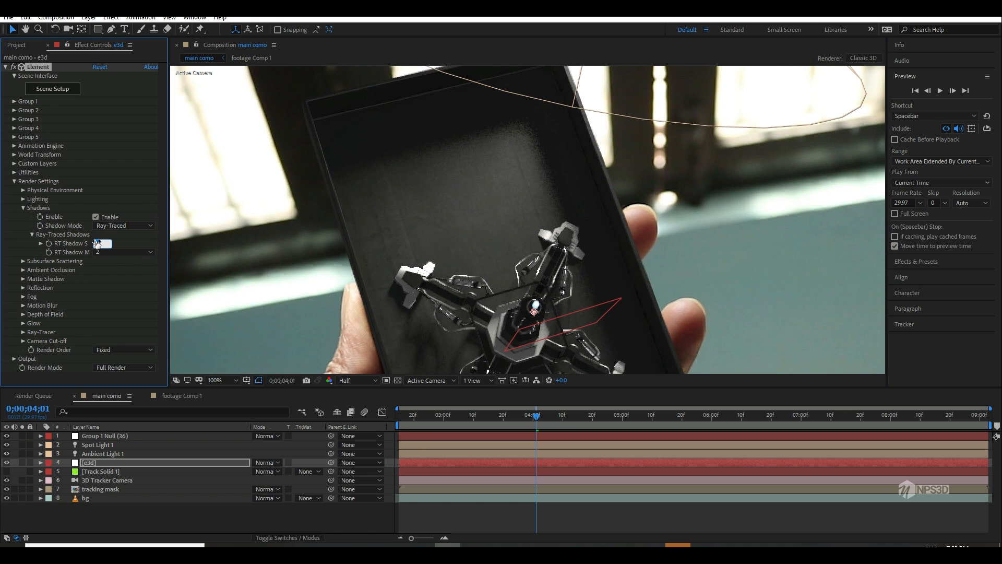
pyautogui.press('Return')
pyautogui.scroll(-2, 487, 270)
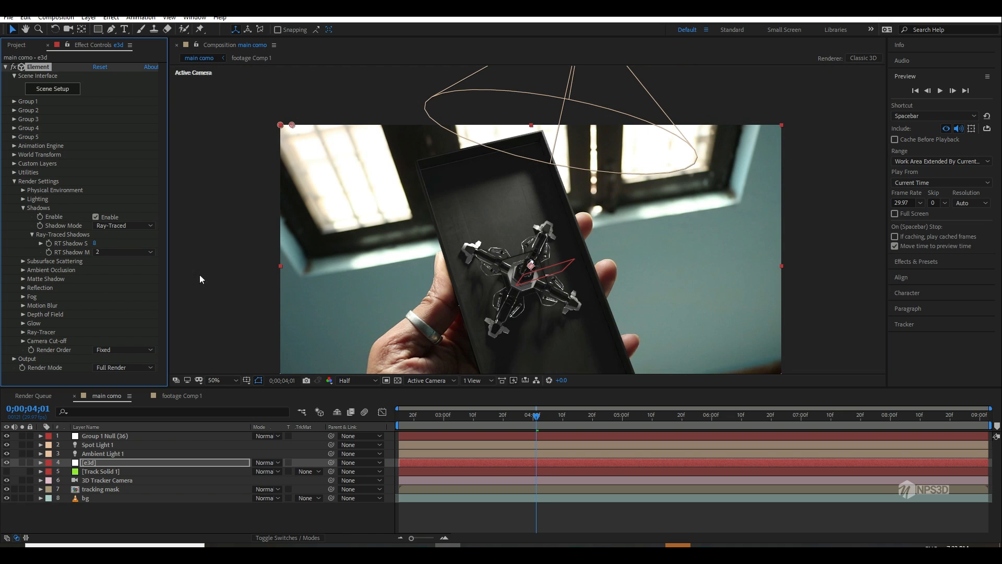
# Step: Return the ray-traced shadow samples to 4 and save the project
pyautogui.click(95, 243)
pyautogui.write('4')
pyautogui.press('Return')
pyautogui.hotkey('ctrl', 's')
# Step: Fit the composition in the viewer and preview the softened shadows from 0;00;02;15
pyautogui.moveTo(436, 416); pyautogui.dragTo(341, 418)
pyautogui.click(221, 380)
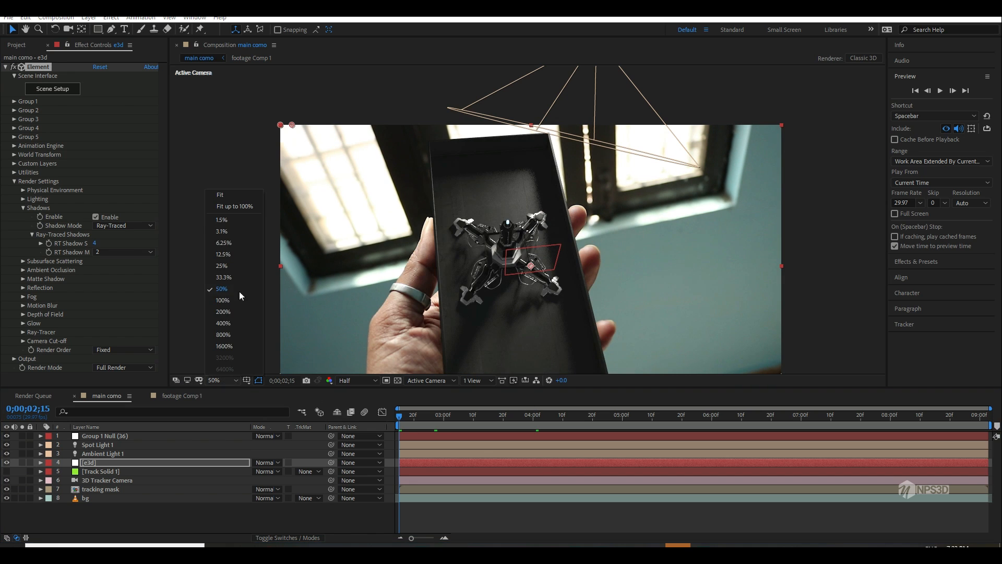
pyautogui.click(220, 195)
pyautogui.press('space')
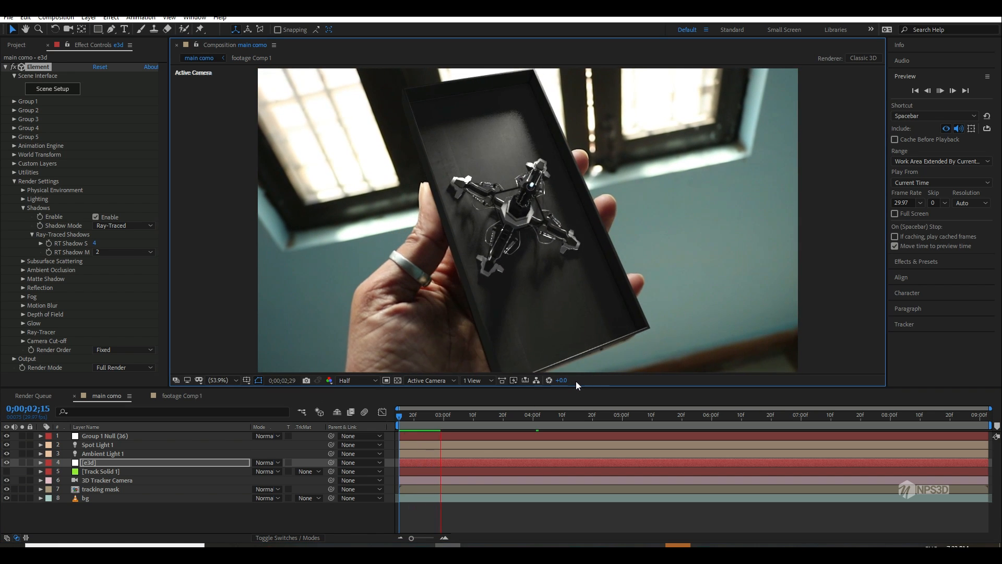
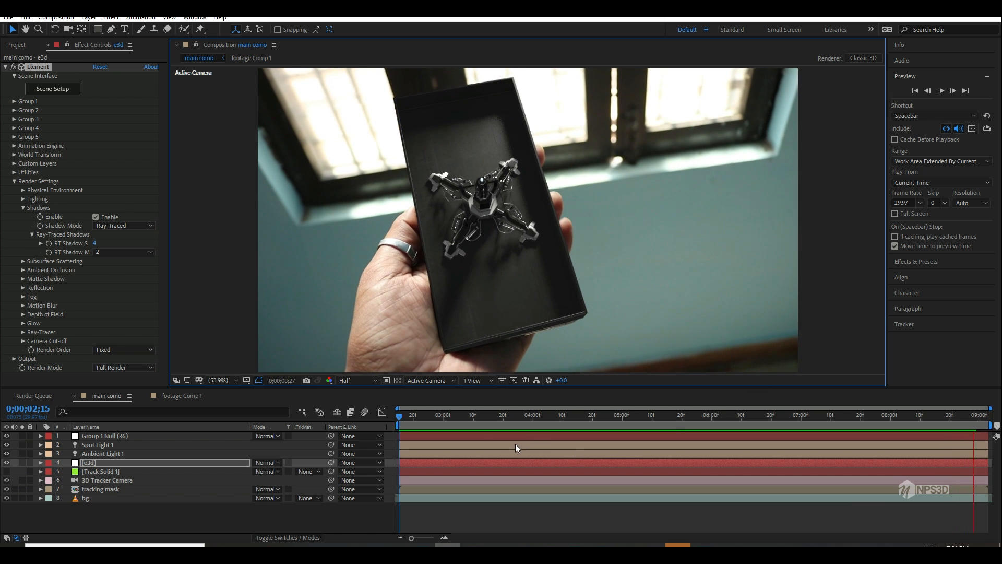
# Step: Try a warmer orange light color for Spot Light 1 at 0;00;05;23
pyautogui.moveTo(433, 419); pyautogui.dragTo(693, 416)
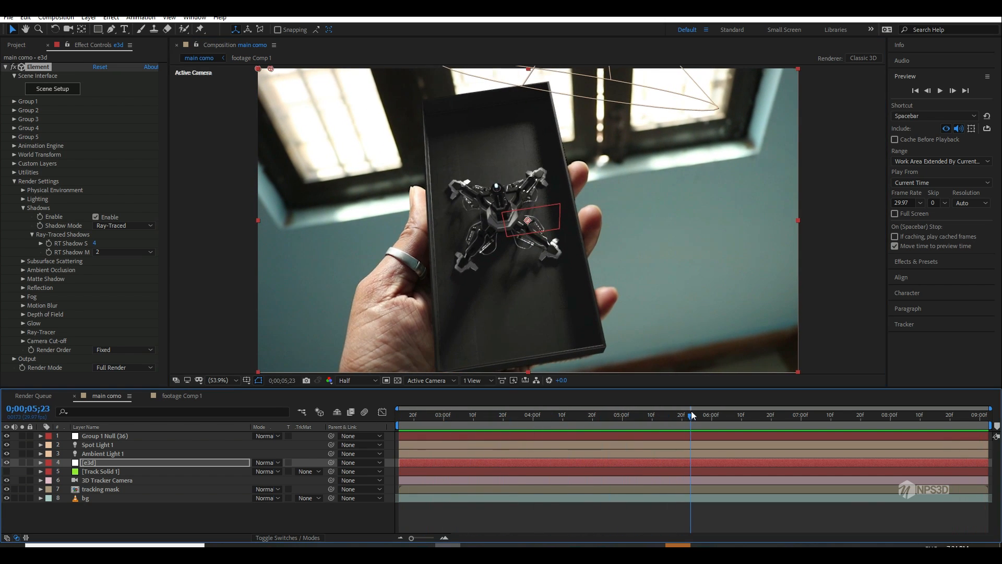
pyautogui.doubleClick(106, 445)
pyautogui.click(134, 183)
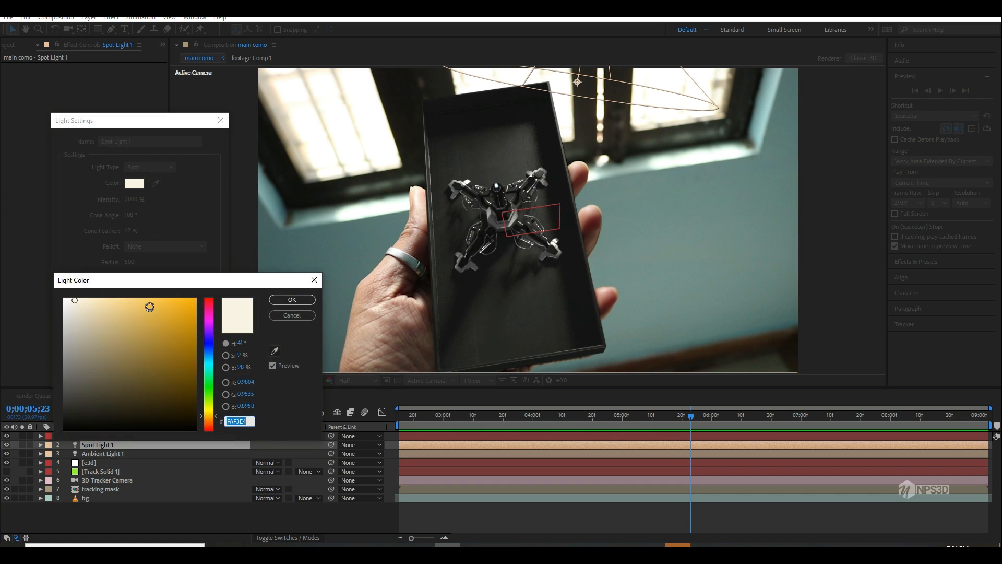
pyautogui.moveTo(150, 307); pyautogui.dragTo(147, 298)
pyautogui.moveTo(212, 398); pyautogui.dragTo(215, 411)
pyautogui.press('Escape')
pyautogui.click(160, 372)
# Step: Shift Spot Light 1 slightly along its Z axis above the phone and save the project
pyautogui.hotkey('ctrl', 's')
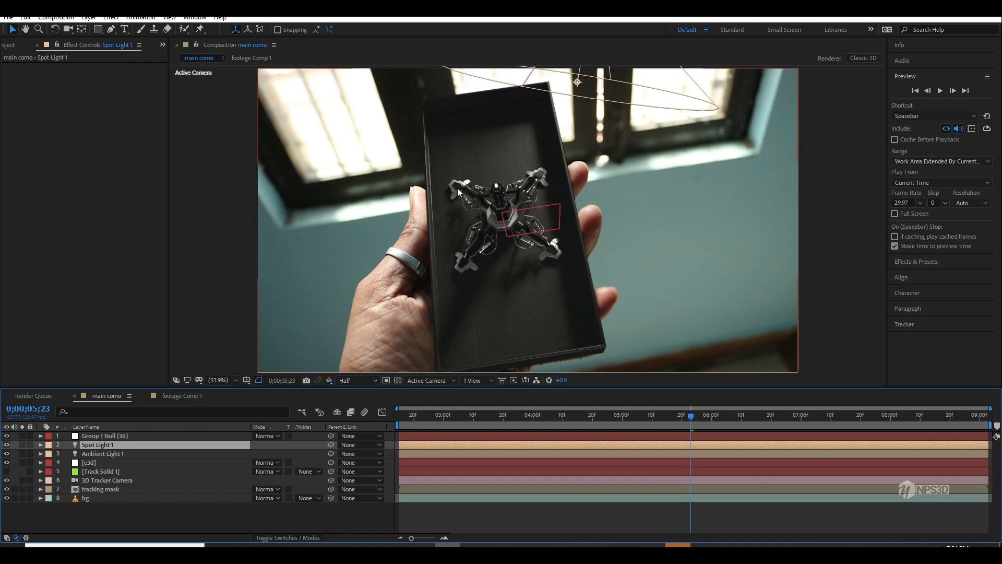
pyautogui.press(',')
pyautogui.press(',')
pyautogui.press(',')
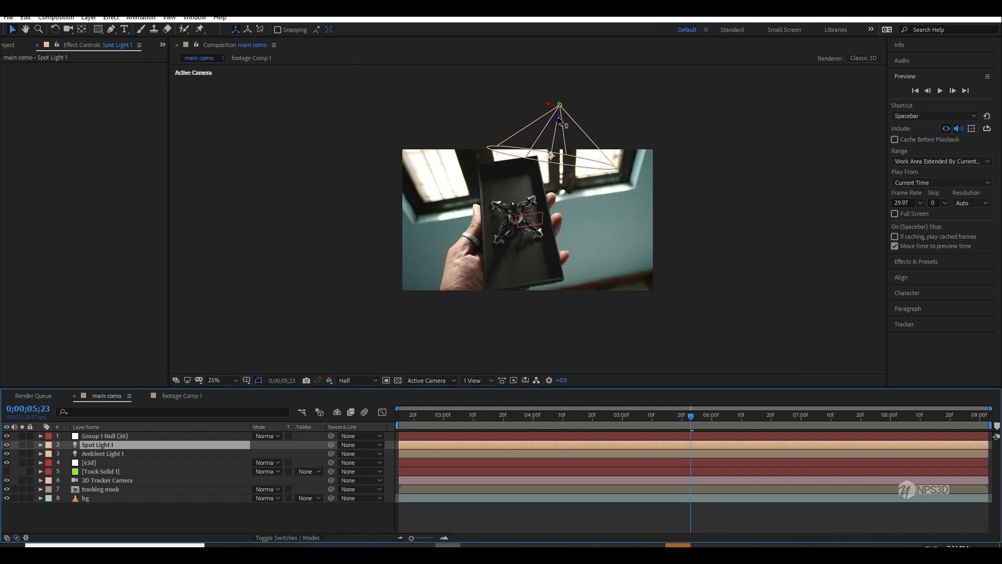
pyautogui.moveTo(562, 110); pyautogui.dragTo(552, 201)
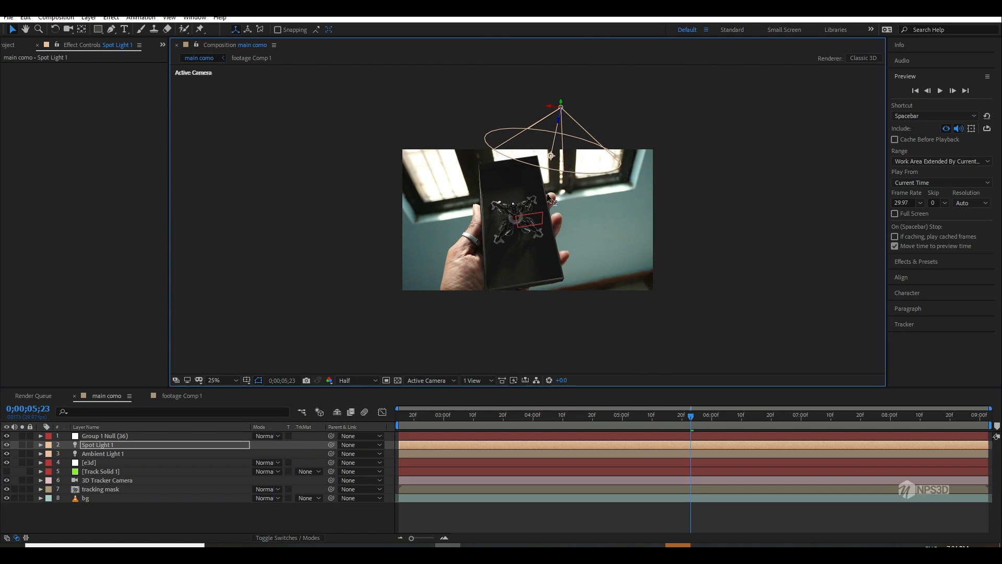
pyautogui.press('.')
pyautogui.press('.')
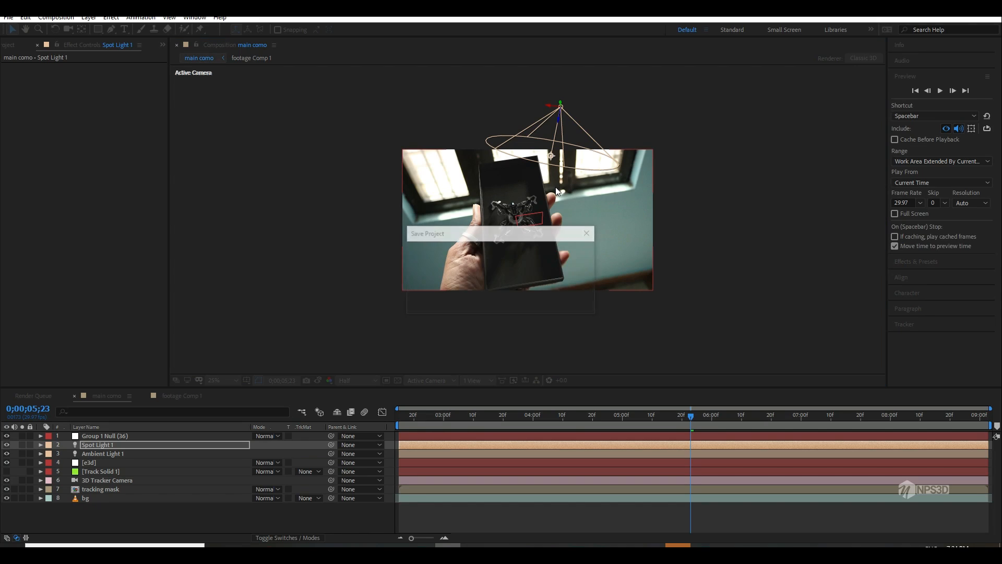
# Step: Check the adjusted lighting on the phone base at several frames up to 0;00;03;25
pyautogui.click(469, 419)
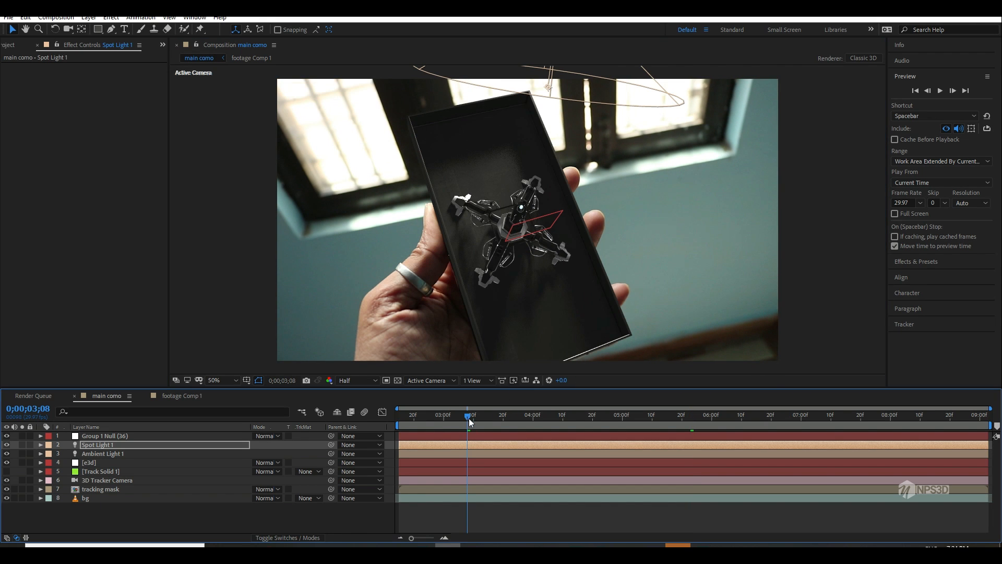
pyautogui.click(406, 424)
pyautogui.moveTo(413, 414); pyautogui.dragTo(518, 409)
# Step: Open the Element scene setup of the e3d layer and raise model group 4 to a Y position of 0.78
pyautogui.click(101, 462)
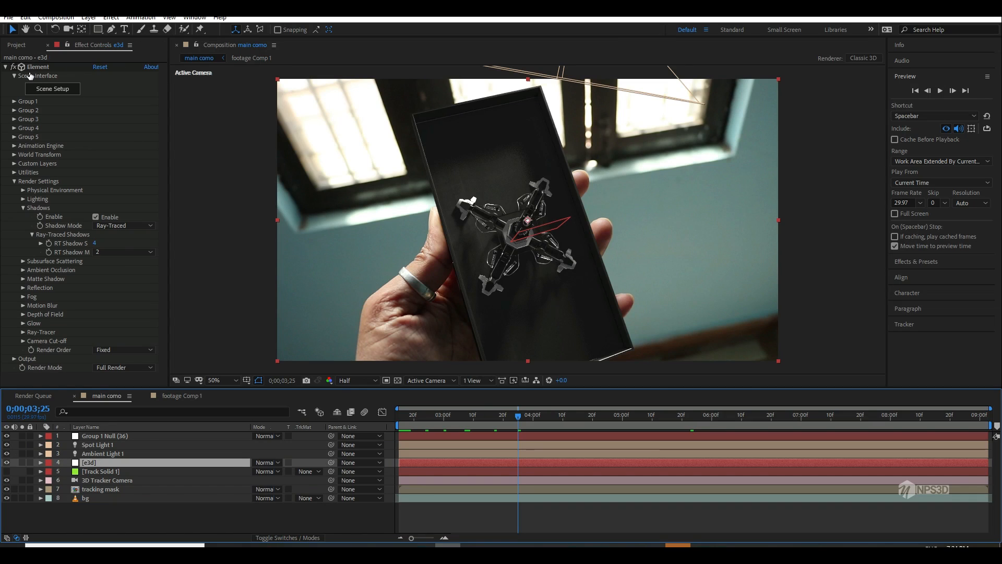
pyautogui.click(58, 90)
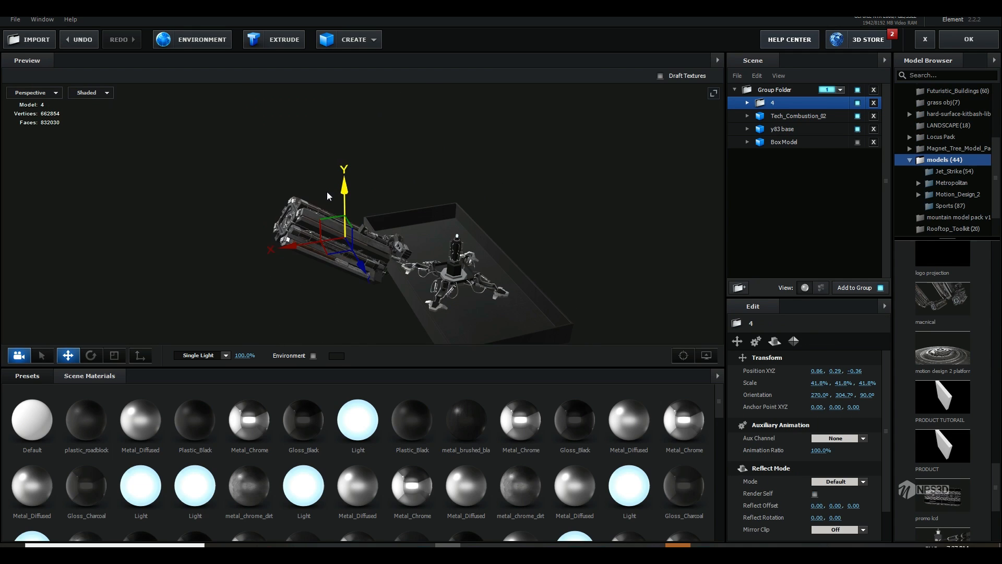
pyautogui.moveTo(328, 195); pyautogui.dragTo(338, 136)
pyautogui.moveTo(448, 208)
pyautogui.mouseDown()
pyautogui.moveTo(422, 214)
pyautogui.moveTo(437, 219)
pyautogui.mouseUp()
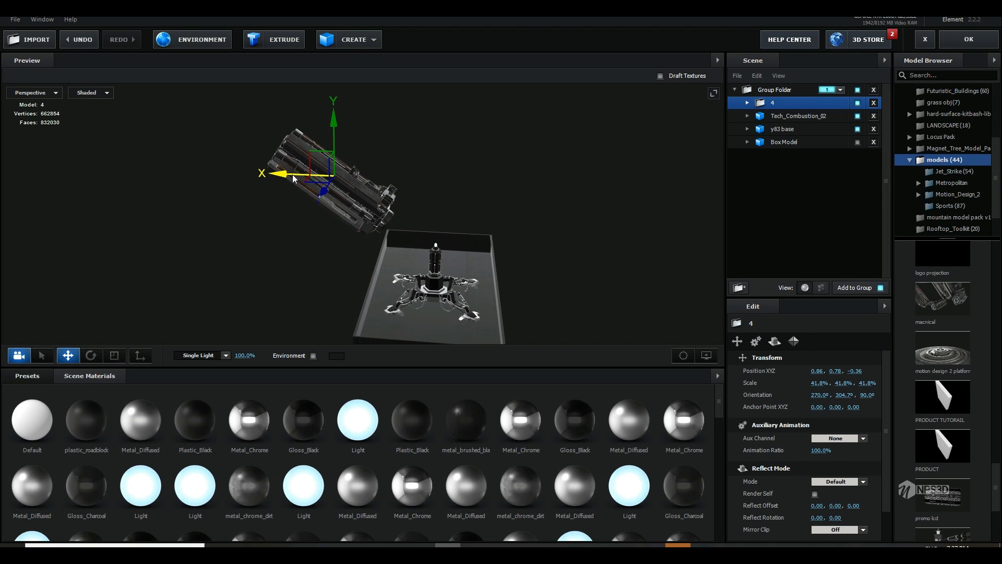
# Step: Duplicate group 4 and place the copy across the phone base at X -0.92 with orientation 270°, 55.3°, 270°
pyautogui.hotkey('ctrl', 'd')
pyautogui.moveTo(293, 175); pyautogui.dragTo(735, 179)
pyautogui.press('e')
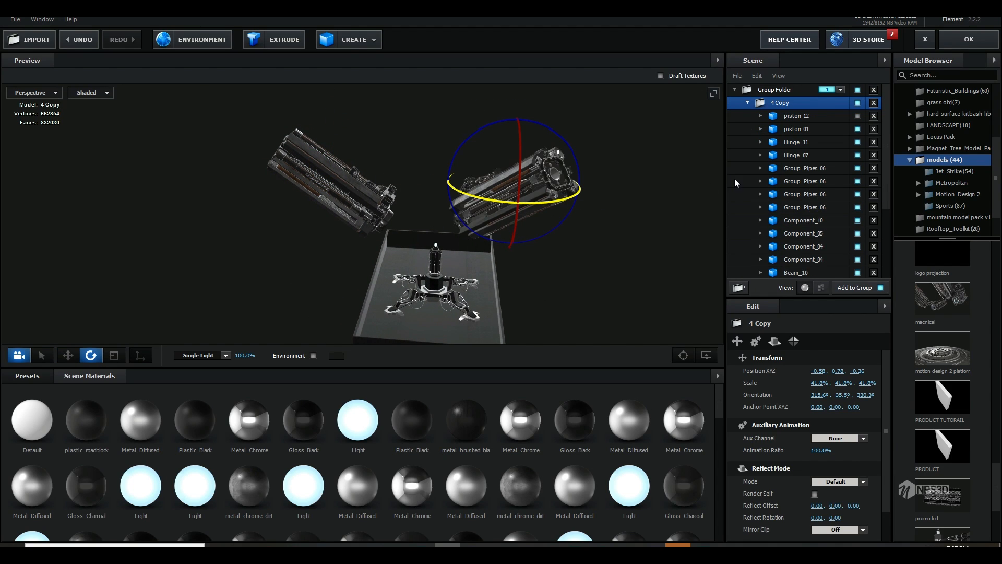
pyautogui.press('w')
pyautogui.moveTo(453, 183); pyautogui.dragTo(662, 193)
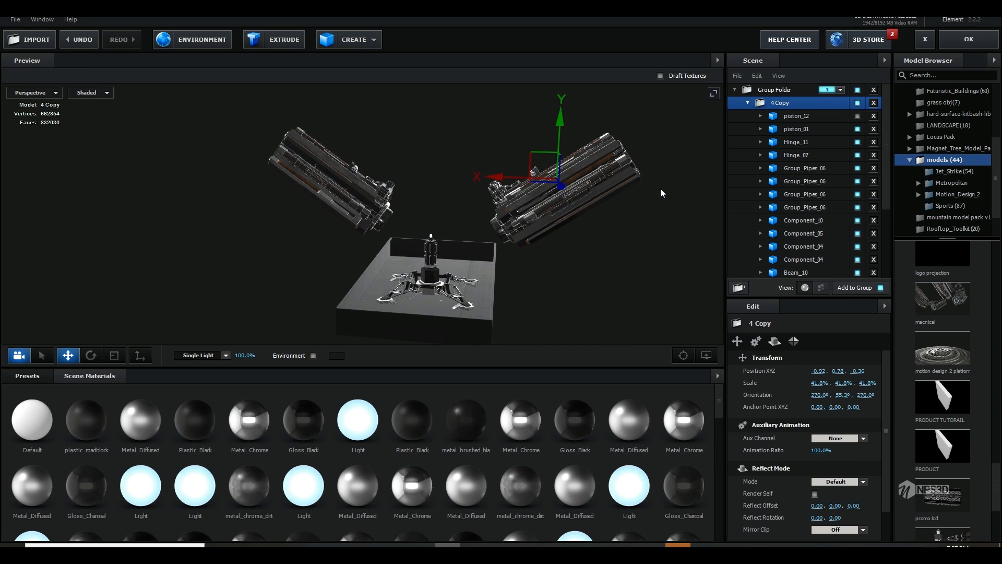
# Step: Put group 4 and its copy in a new group folder, and nest that folder inside a second group folder
pyautogui.click(748, 104)
pyautogui.keyDown('ctrl'); pyautogui.click(779, 115); pyautogui.keyUp('ctrl')
pyautogui.moveTo(779, 116); pyautogui.dragTo(740, 288)
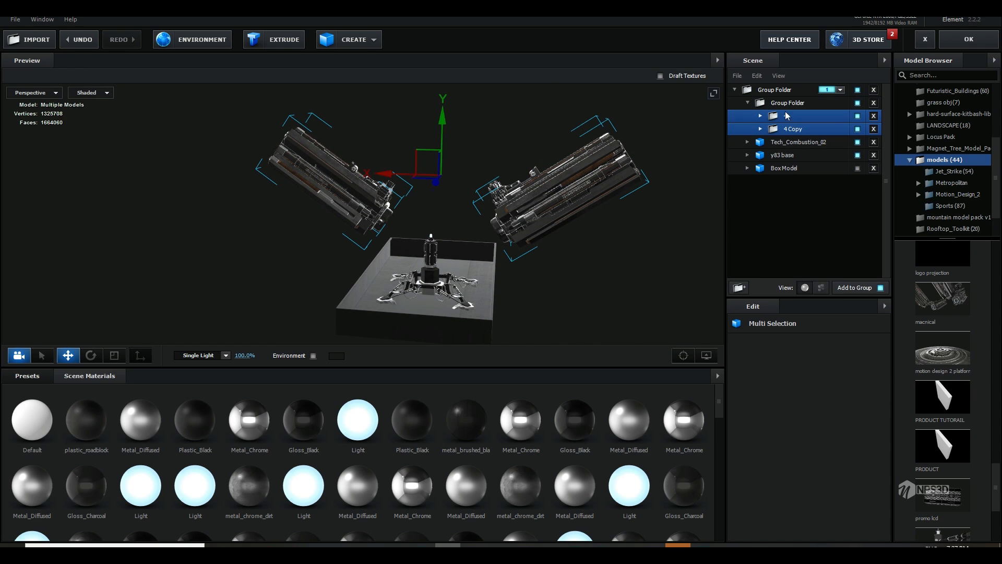
pyautogui.click(749, 103)
pyautogui.moveTo(763, 105); pyautogui.dragTo(737, 287)
pyautogui.click(778, 104)
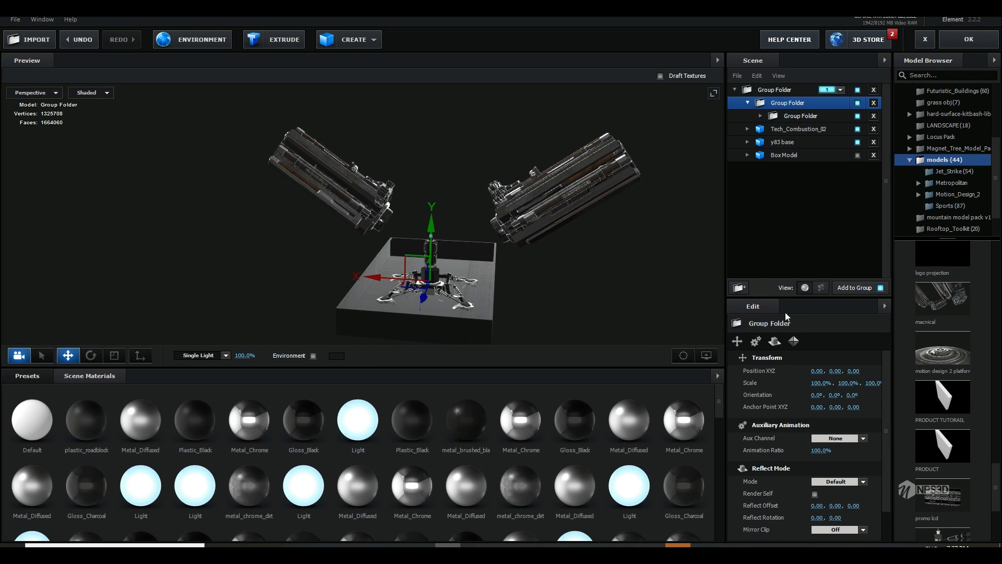
# Step: Mirror the outer group folder with Group Symmetry on the Z axis
pyautogui.click(794, 341)
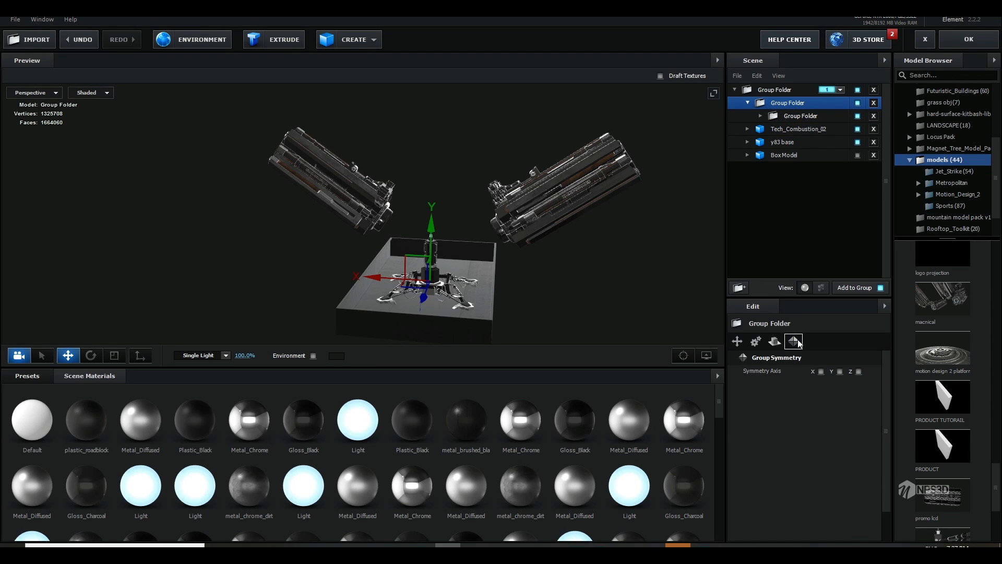
pyautogui.click(820, 371)
pyautogui.click(821, 372)
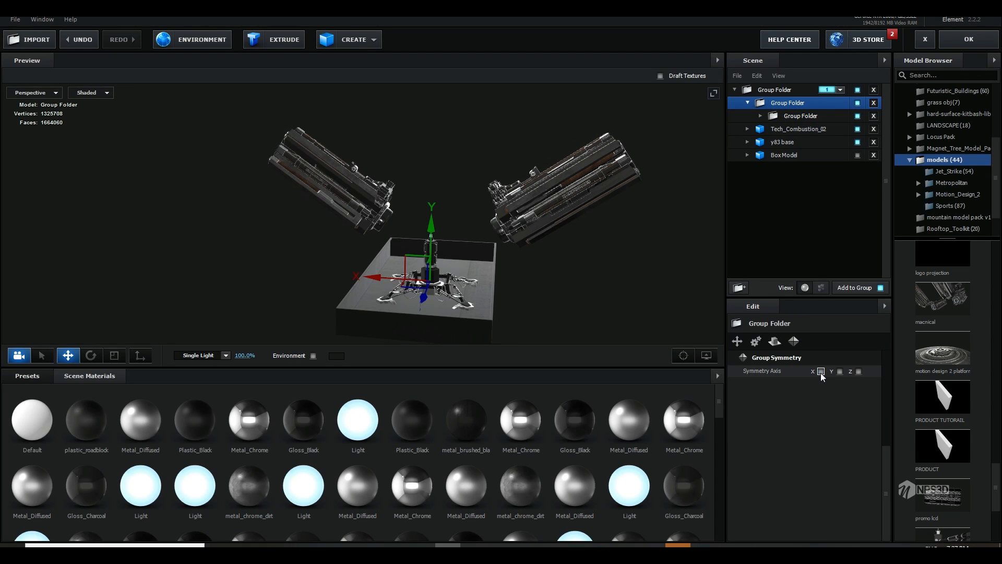
pyautogui.click(858, 371)
pyautogui.click(858, 372)
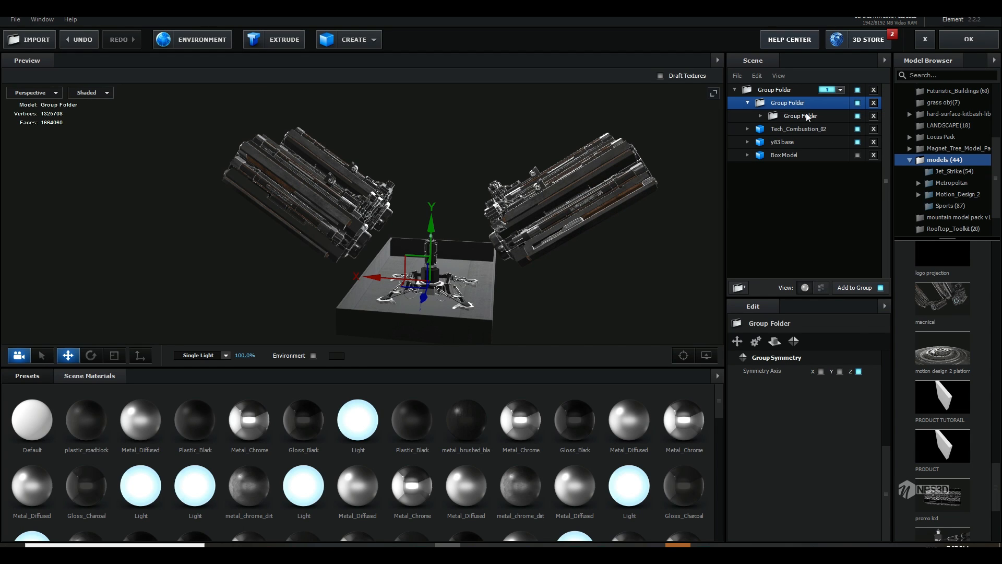
# Step: Offset the inner group folder to Z -0.24 to spread the mirrored arm pairs apart along the phone base
pyautogui.click(801, 116)
pyautogui.moveTo(624, 235); pyautogui.dragTo(613, 290)
pyautogui.moveTo(491, 295); pyautogui.dragTo(468, 282)
pyautogui.moveTo(558, 218); pyautogui.dragTo(570, 238)
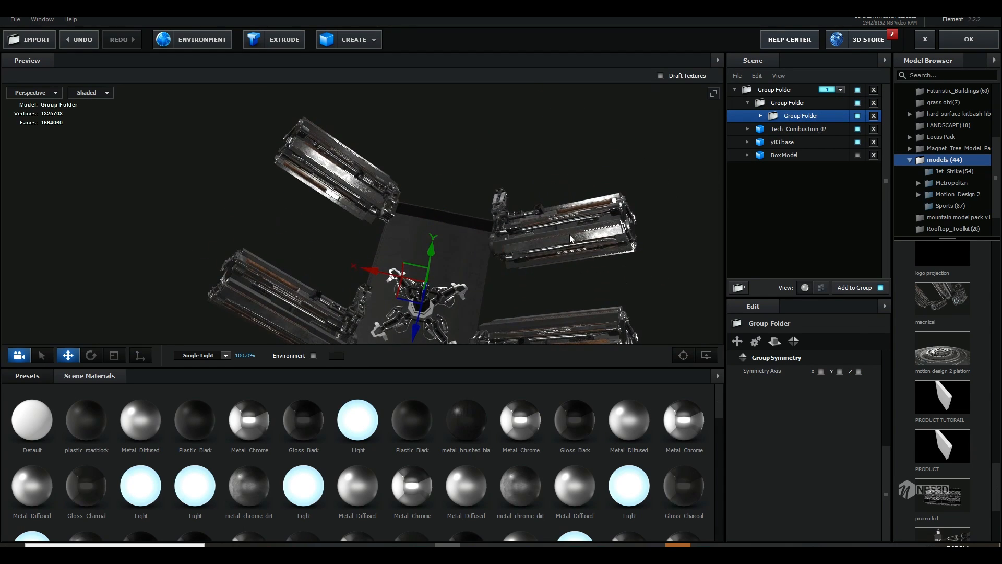
# Step: Apply the scene changes and preview the four mechanical arms in the composition from 0;00;02;15
pyautogui.click(986, 36)
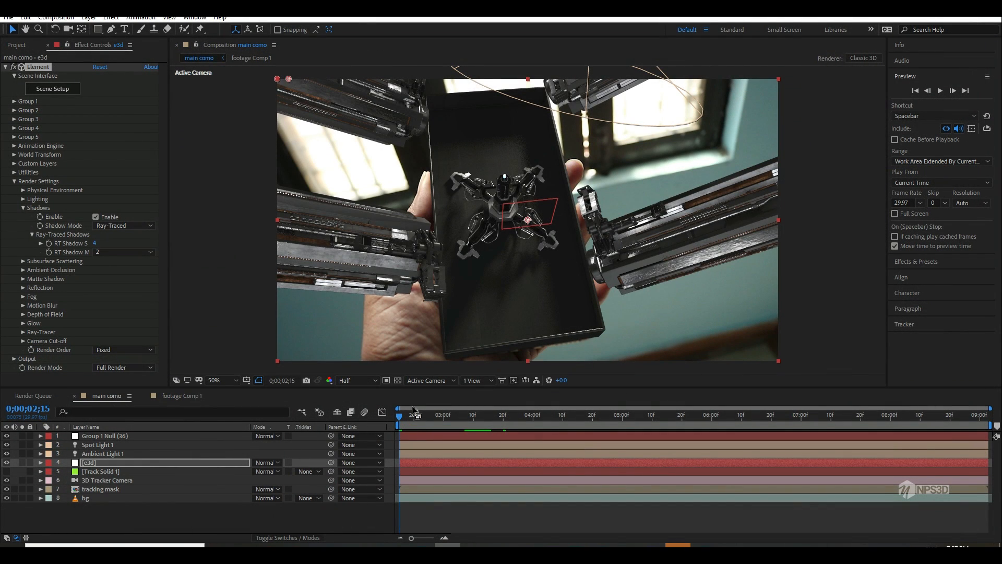
pyautogui.press('space')
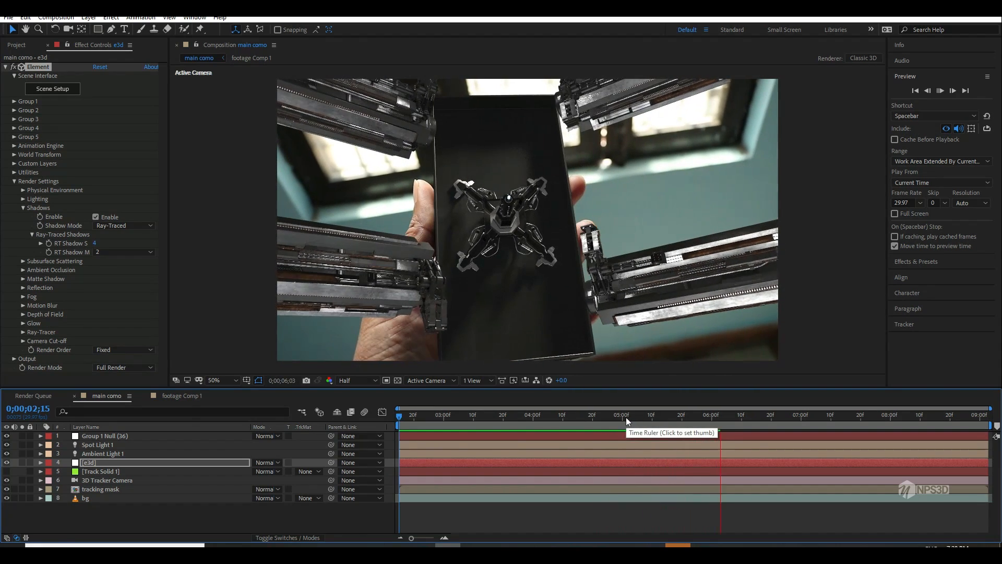
pyautogui.press('space')
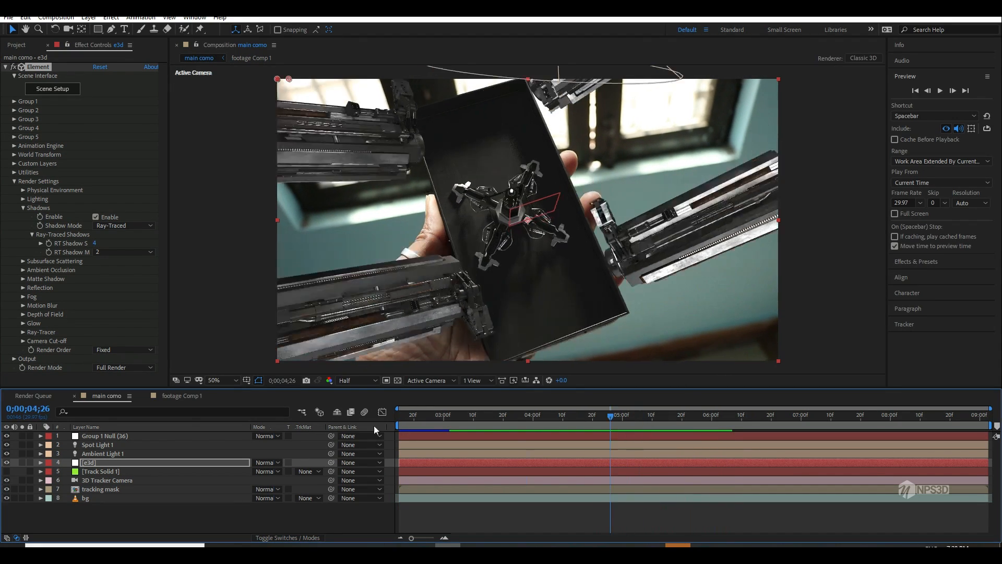
# Step: Reopen the Element scene setup and remove the unused materials from the scene
pyautogui.click(64, 89)
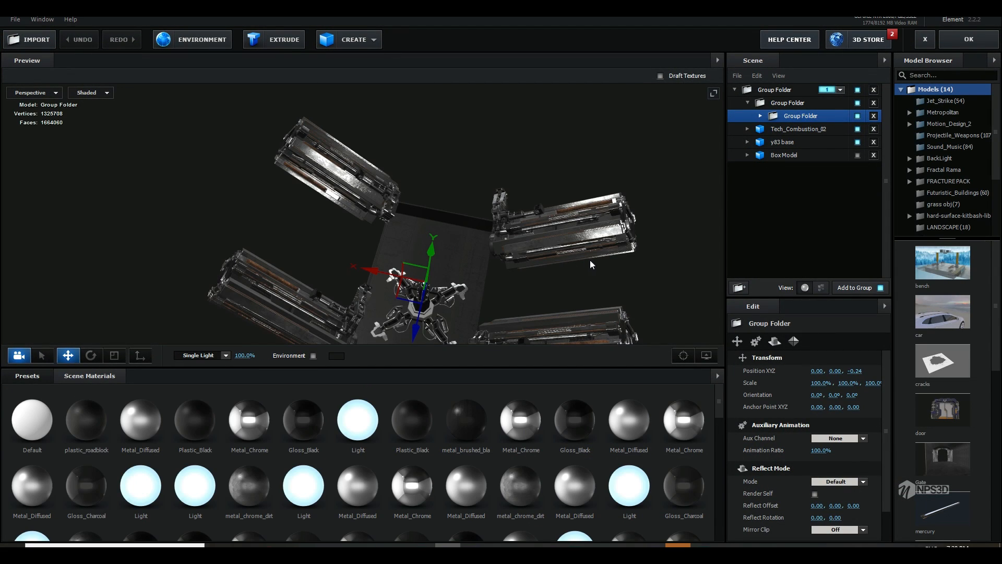
pyautogui.moveTo(590, 260); pyautogui.dragTo(616, 353)
pyautogui.click(717, 377)
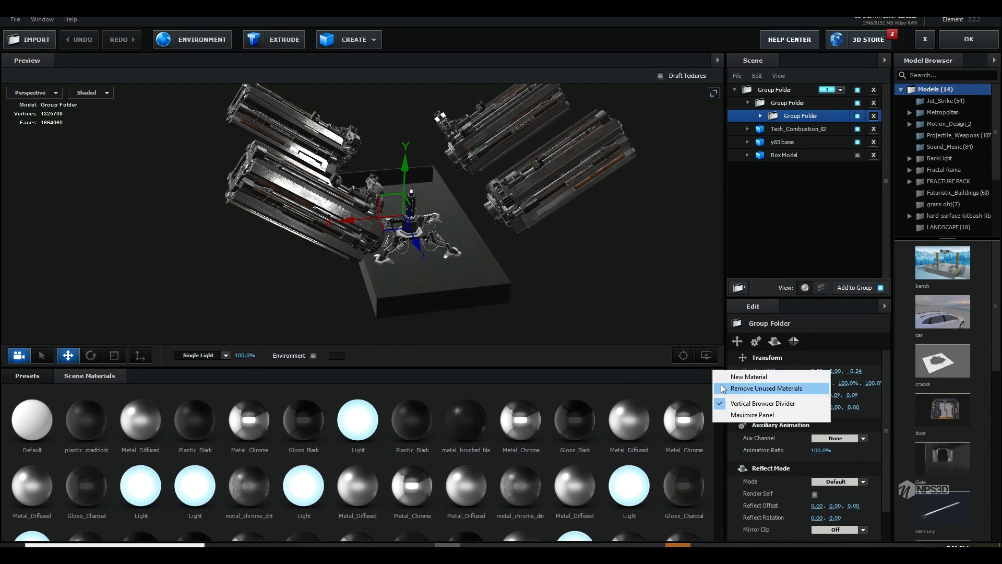
pyautogui.click(734, 389)
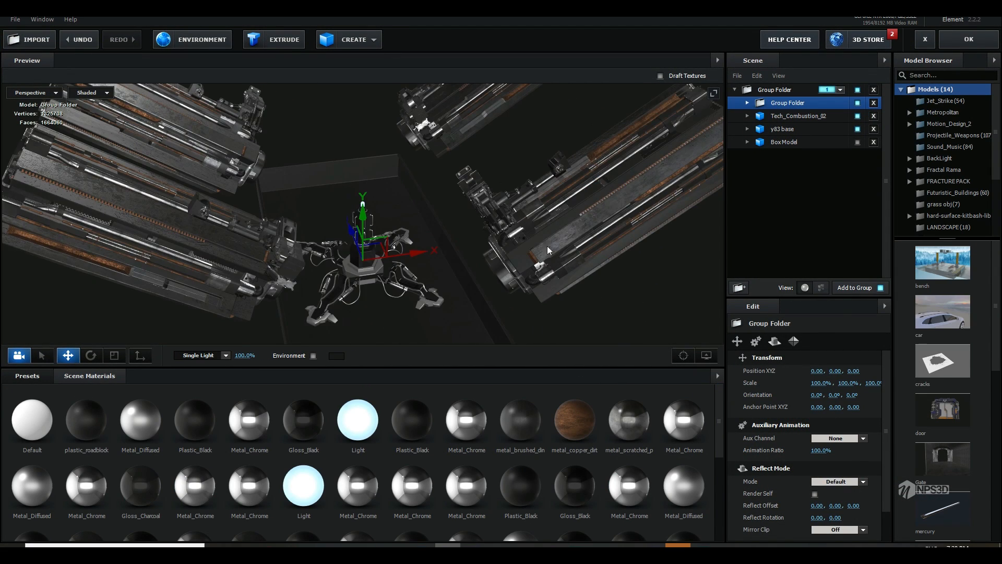
pyautogui.moveTo(548, 251); pyautogui.dragTo(511, 229)
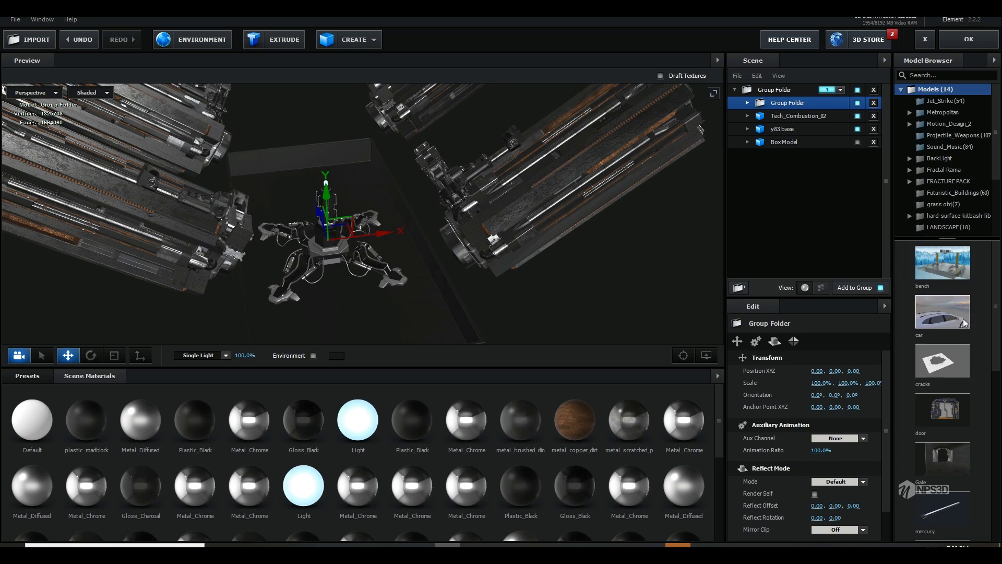
# Step: Add the Beam_01 model from the Beams category of Motion_Design_2 to the scene
pyautogui.scroll(-8, 963, 384)
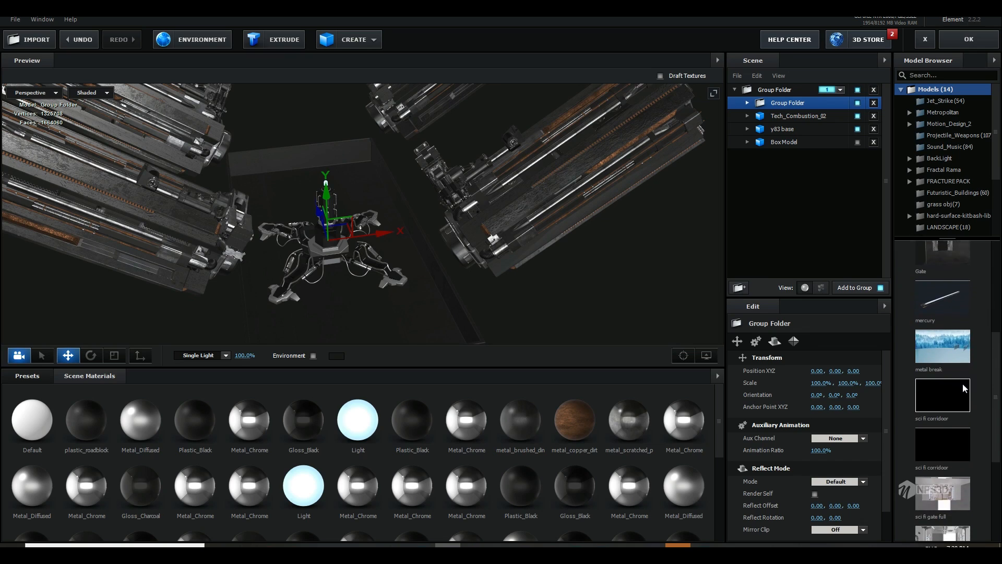
pyautogui.click(946, 126)
pyautogui.click(949, 136)
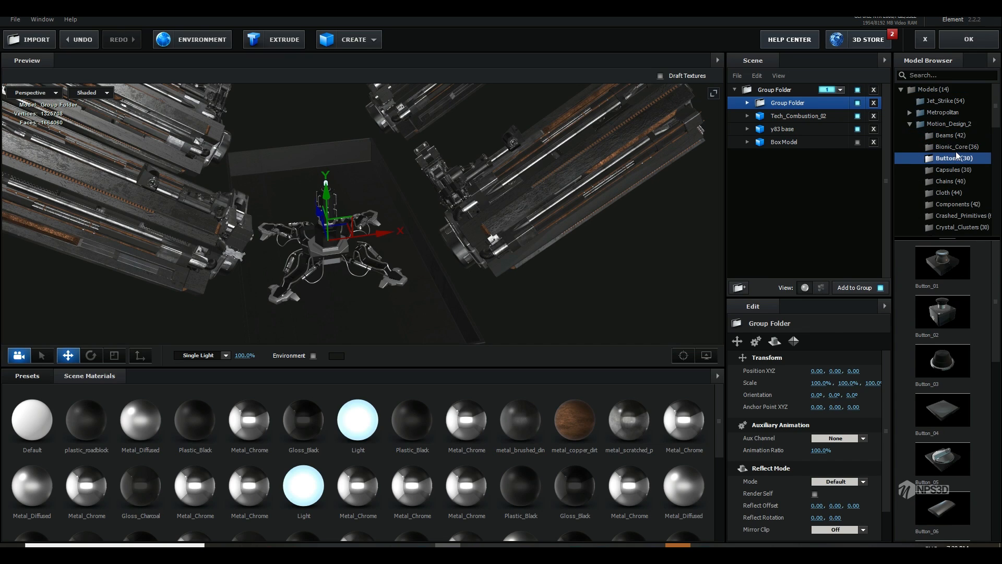
pyautogui.click(956, 147)
pyautogui.press('Up')
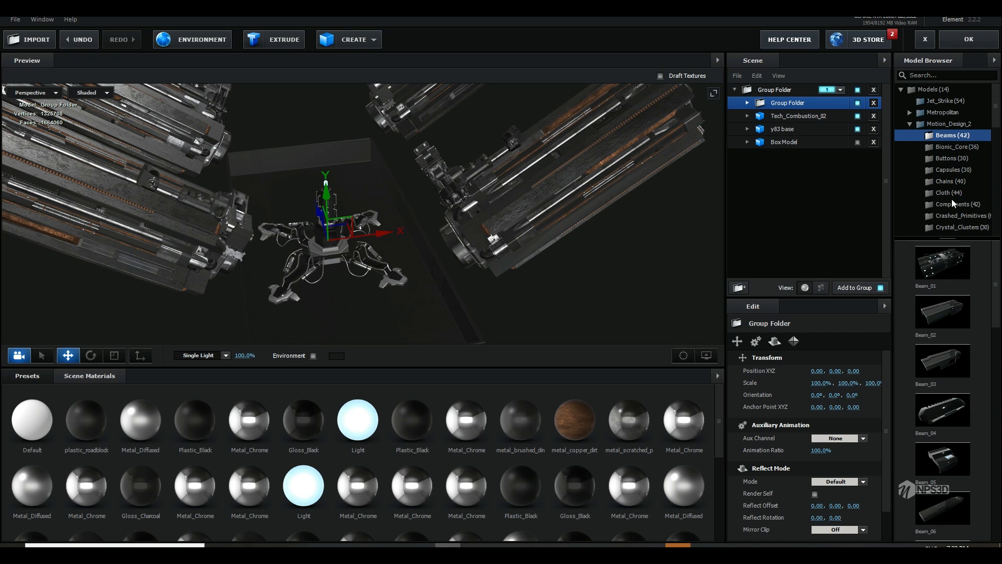
pyautogui.click(942, 262)
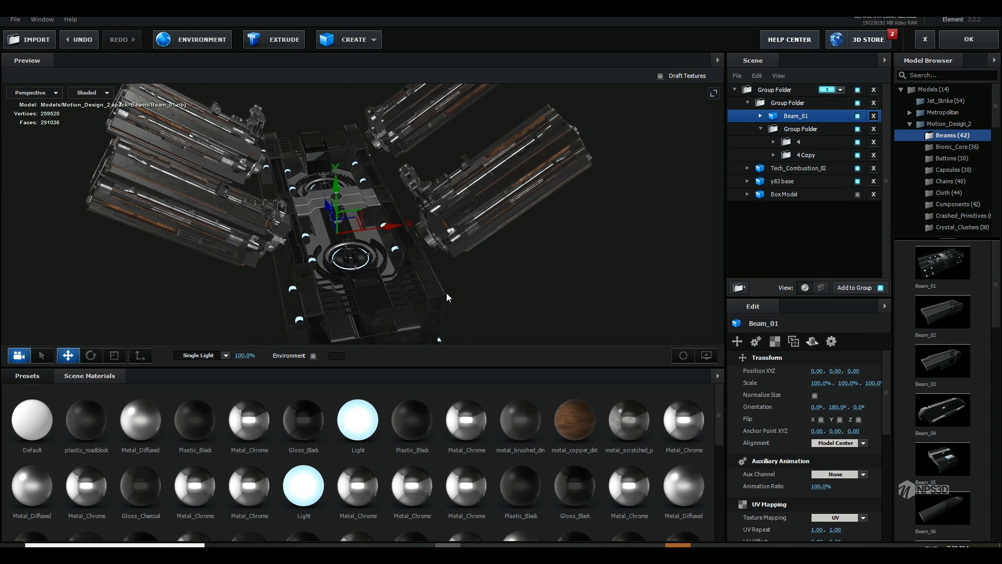
# Step: Lower Beam_01 to Y -0.06, scale it to 116.4%, and move it out of the mirrored group into the main group folder
pyautogui.moveTo(336, 200)
pyautogui.mouseDown()
pyautogui.moveTo(337, 221)
pyautogui.moveTo(338, 205)
pyautogui.mouseUp()
pyautogui.press('r')
pyautogui.moveTo(335, 243); pyautogui.dragTo(387, 262)
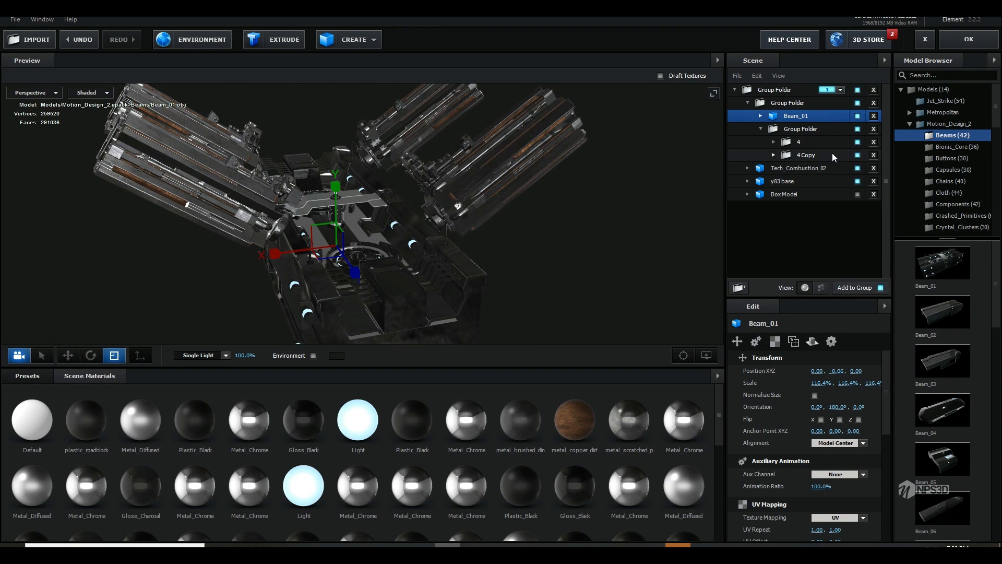
pyautogui.moveTo(802, 100); pyautogui.dragTo(800, 100)
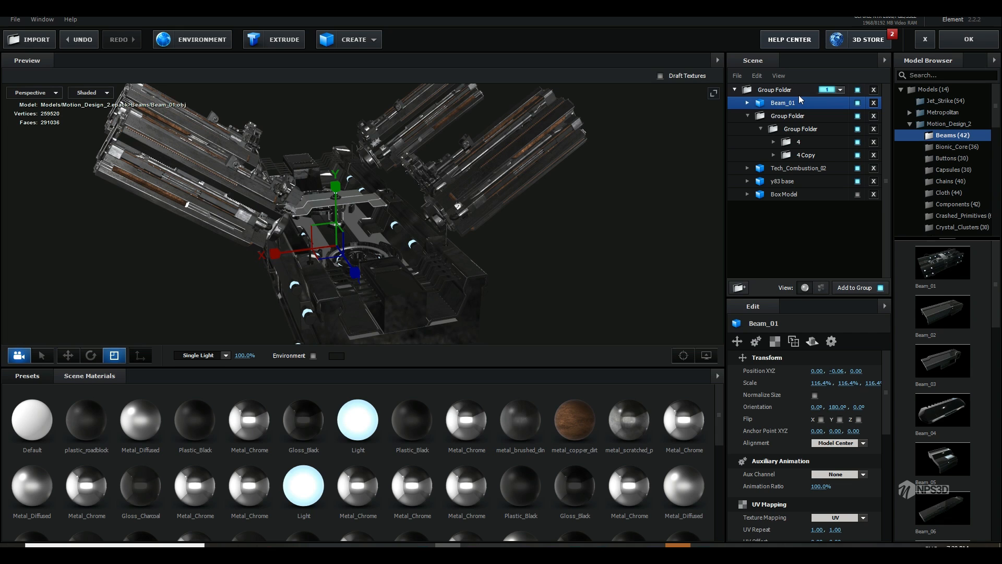
# Step: Apply the scene and preview the beam on the tracked phone base from 0;00;02;15
pyautogui.click(982, 44)
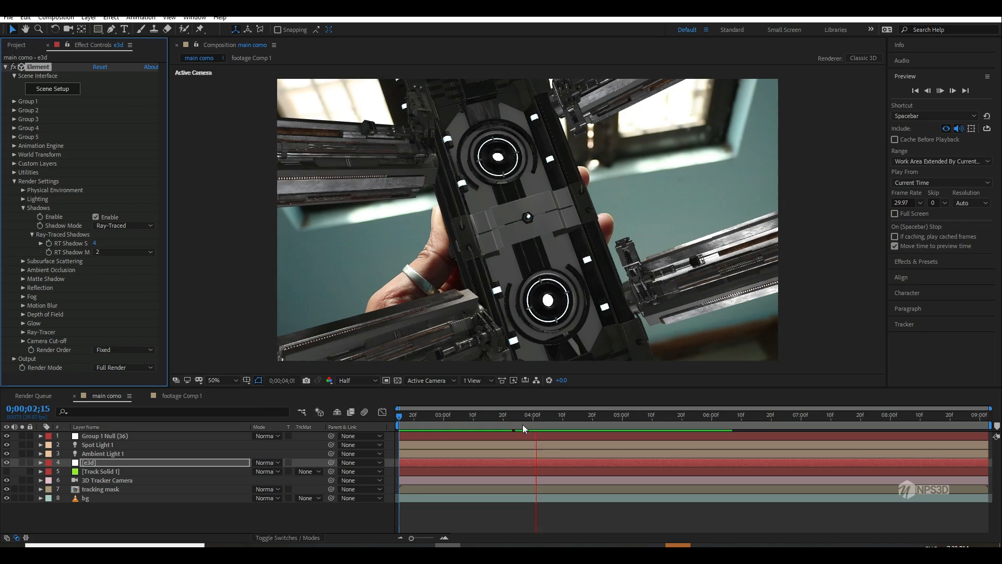
pyautogui.press('space')
pyautogui.press('space')
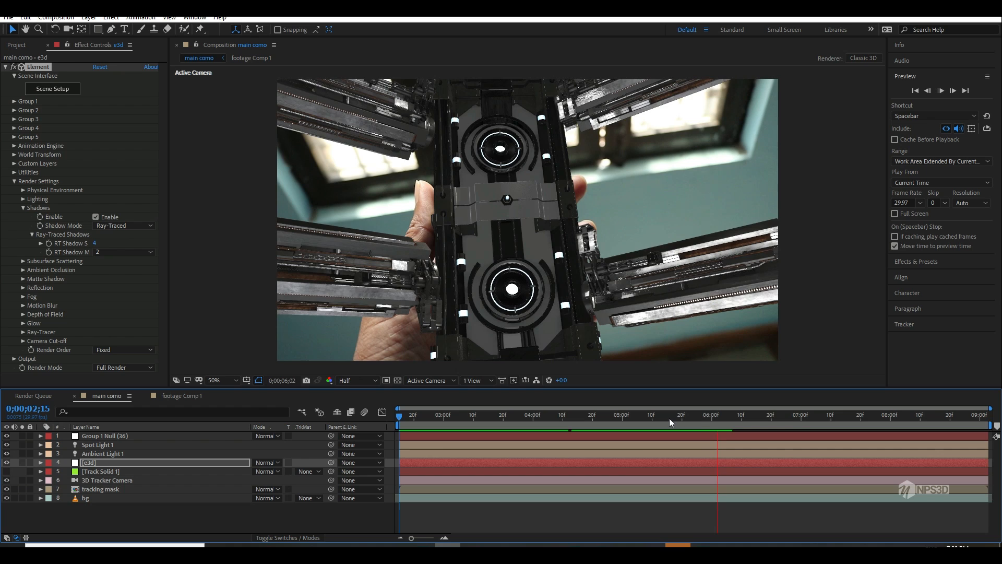
pyautogui.press('space')
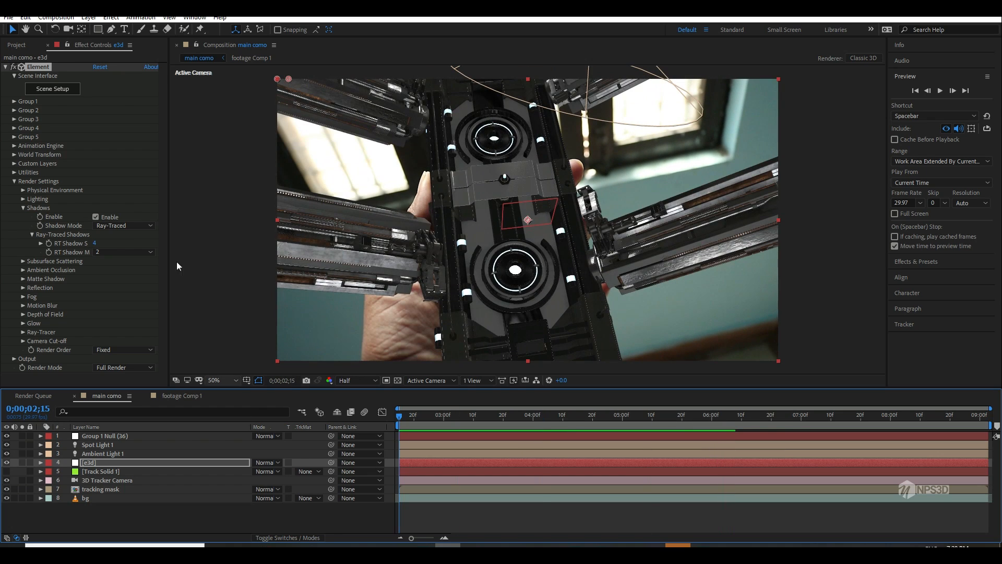
# Step: Reopen the Element scene setup, turn on Normalize Size for Beam_01, and flatten its height to fit inside the phone base
pyautogui.click(76, 93)
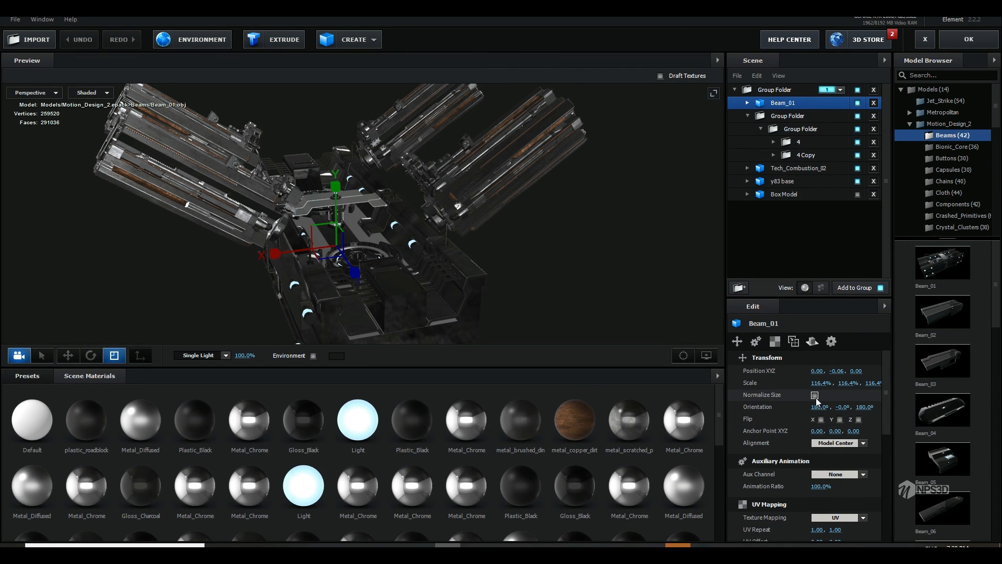
pyautogui.click(814, 395)
pyautogui.scroll(-4, 822, 449)
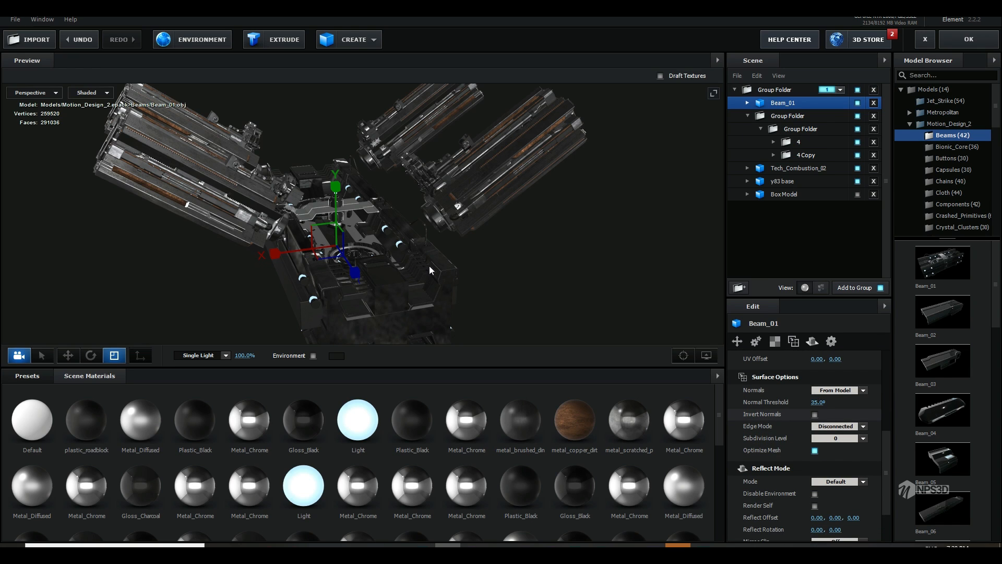
pyautogui.moveTo(336, 192); pyautogui.dragTo(324, 242)
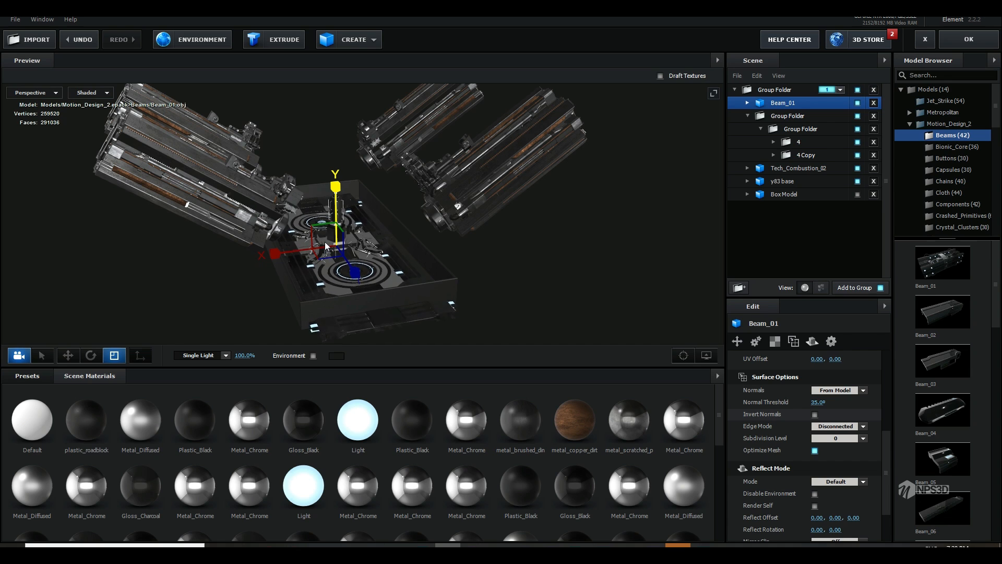
# Step: Inspect Beam_01's fit inside the phone base in wireframe and shaded display, and undo the last adjustment
pyautogui.moveTo(467, 283); pyautogui.dragTo(466, 312)
pyautogui.moveTo(377, 224); pyautogui.dragTo(348, 187)
pyautogui.press('r')
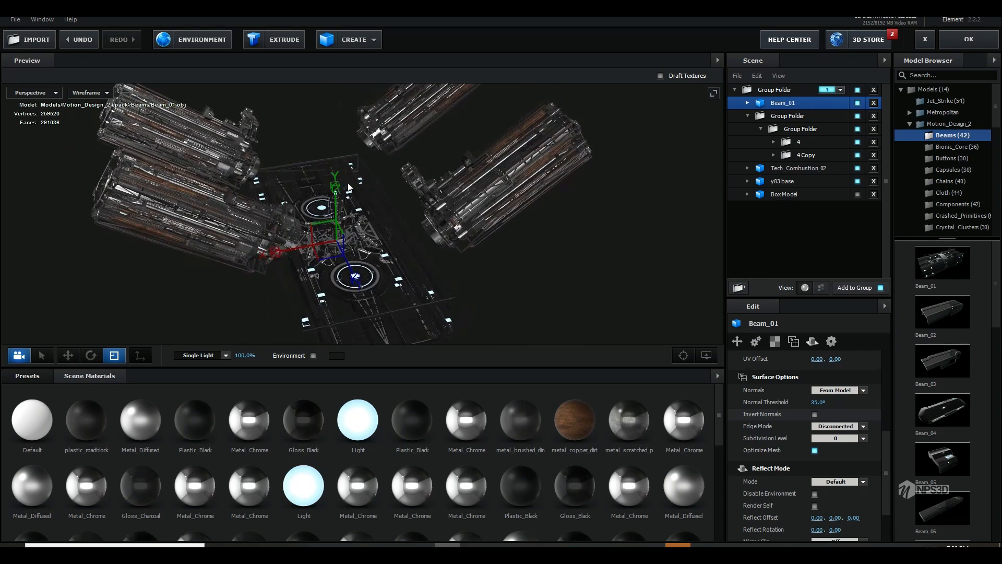
pyautogui.click(102, 94)
pyautogui.moveTo(196, 149)
pyautogui.mouseDown()
pyautogui.moveTo(295, 183)
pyautogui.moveTo(408, 282)
pyautogui.moveTo(401, 286)
pyautogui.moveTo(466, 279)
pyautogui.moveTo(406, 252)
pyautogui.moveTo(391, 261)
pyautogui.moveTo(429, 229)
pyautogui.moveTo(431, 280)
pyautogui.mouseUp()
pyautogui.hotkey('ctrl', 'z')
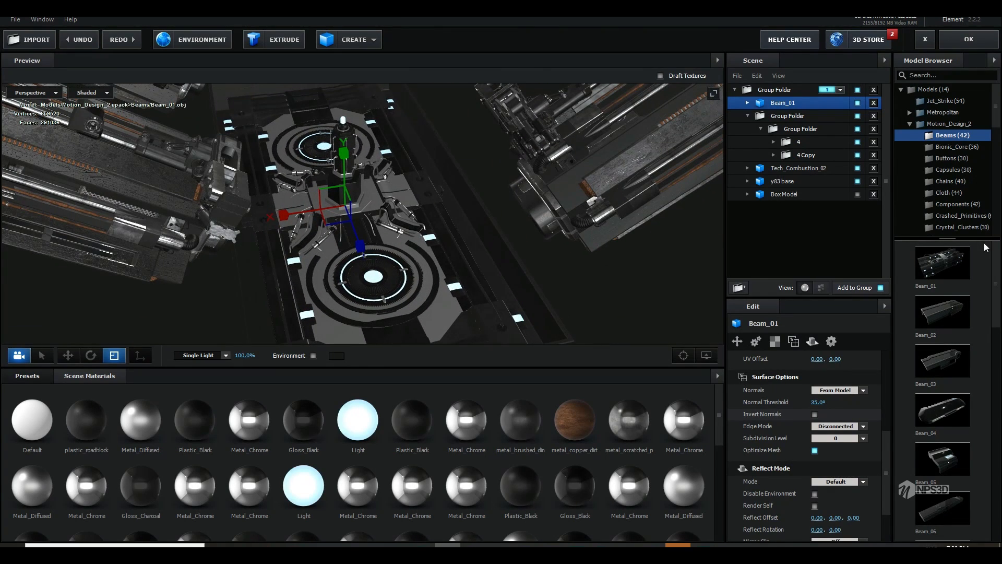
# Step: Add the Tech_Mech_08 model from the Tech_Components category of Motion_Design_2 to the scene
pyautogui.scroll(-5, 965, 157)
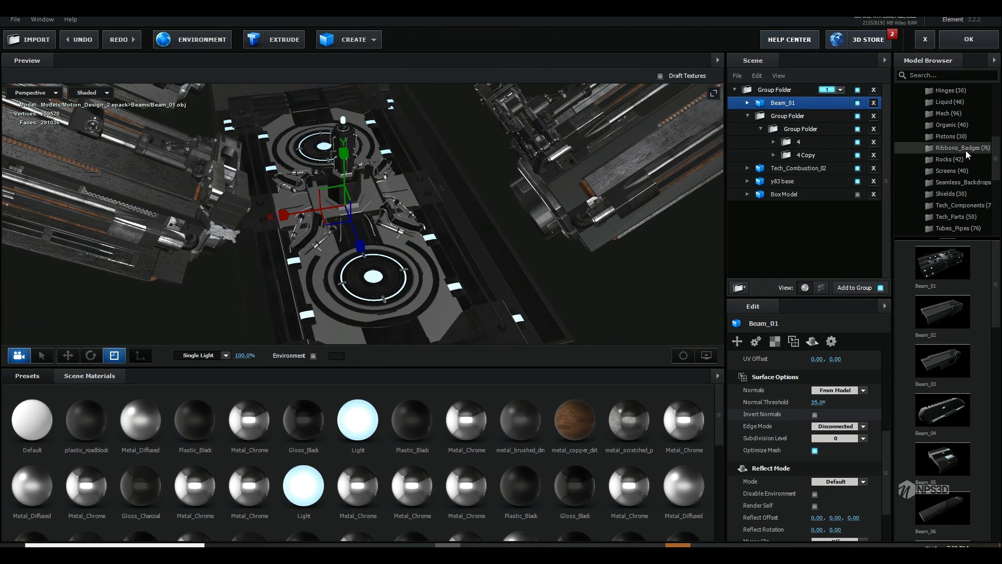
pyautogui.click(962, 205)
pyautogui.scroll(-3, 942, 392)
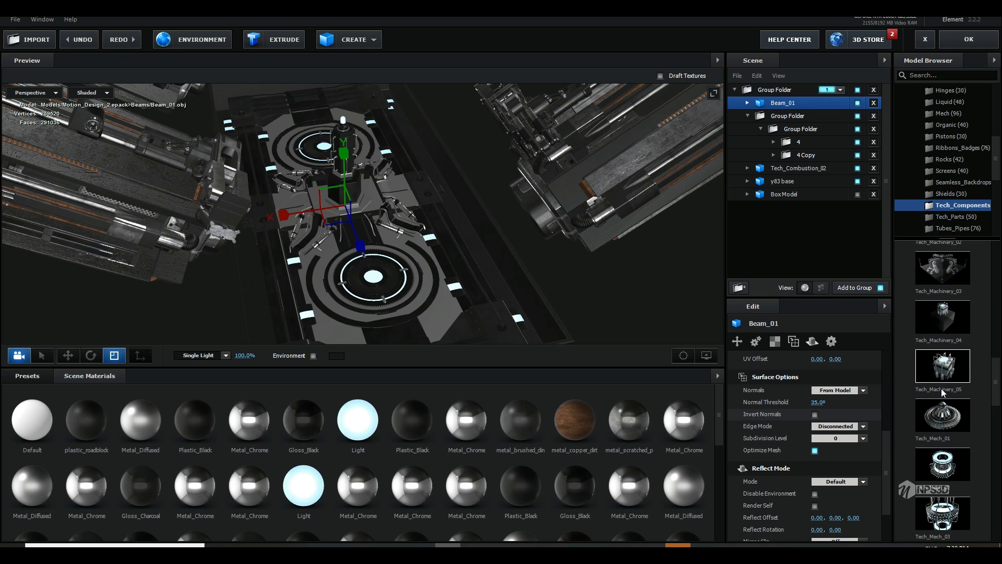
pyautogui.scroll(-5, 942, 393)
pyautogui.scroll(-4, 943, 391)
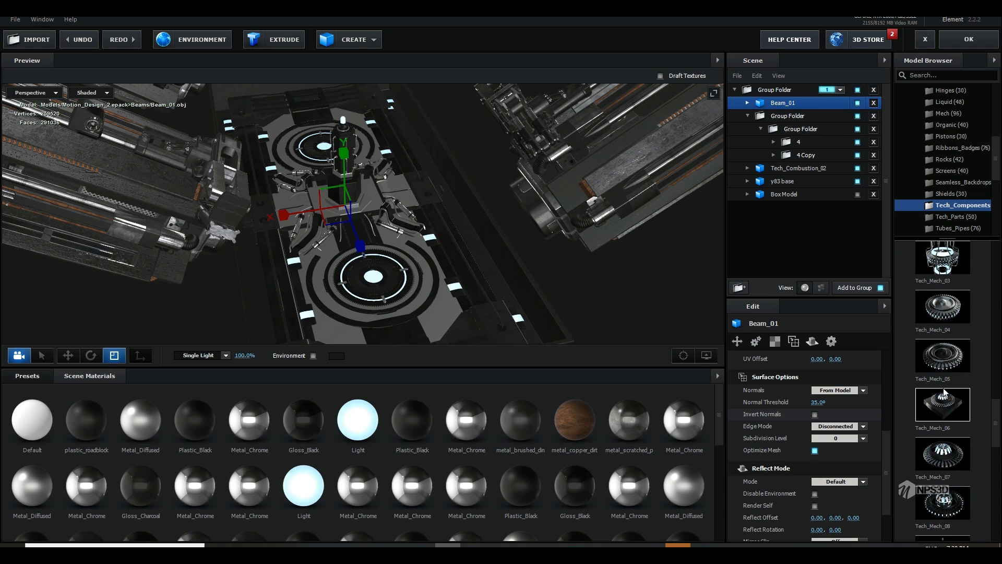
pyautogui.scroll(-5, 946, 389)
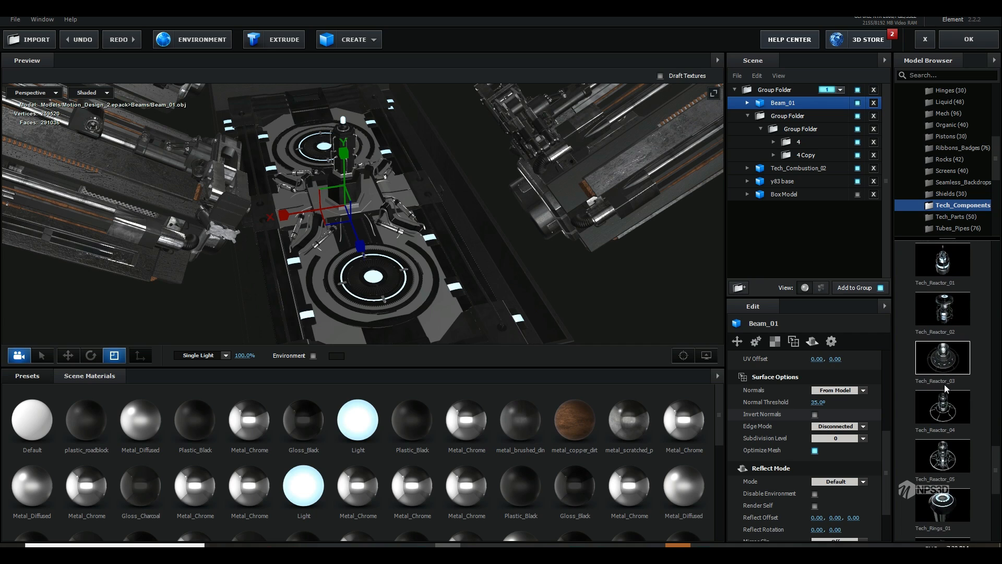
pyautogui.scroll(-4, 946, 389)
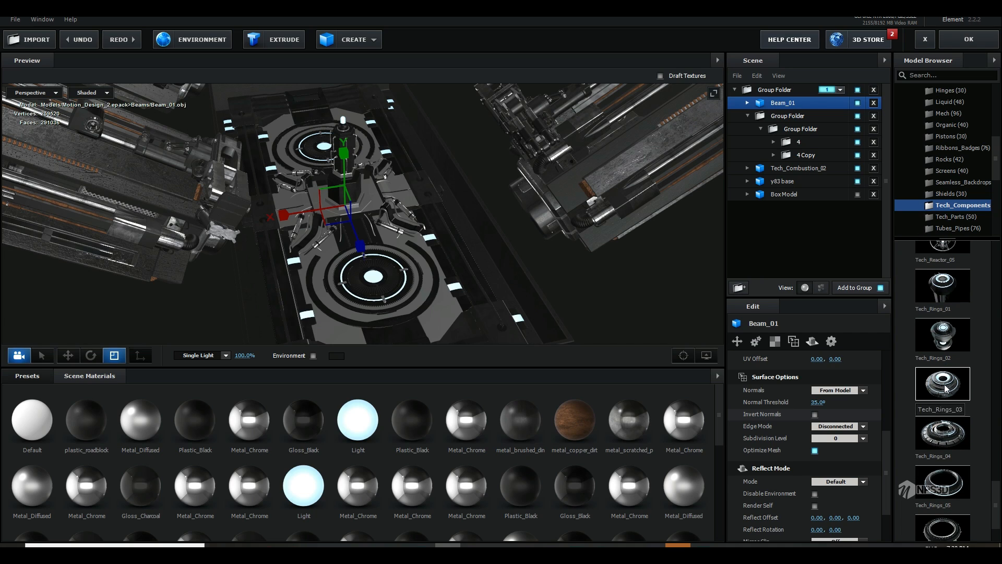
pyautogui.scroll(-3, 946, 389)
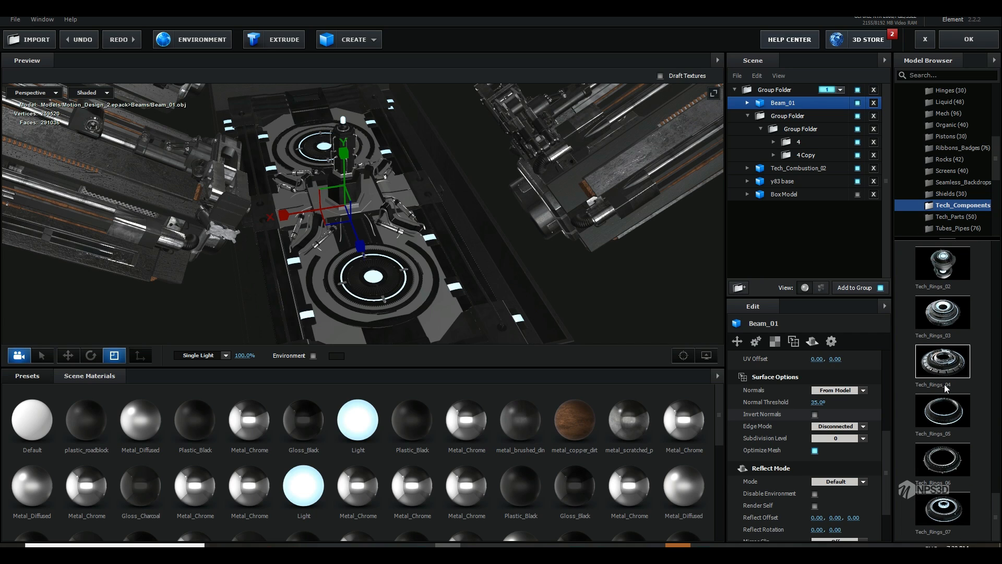
pyautogui.scroll(8, 946, 387)
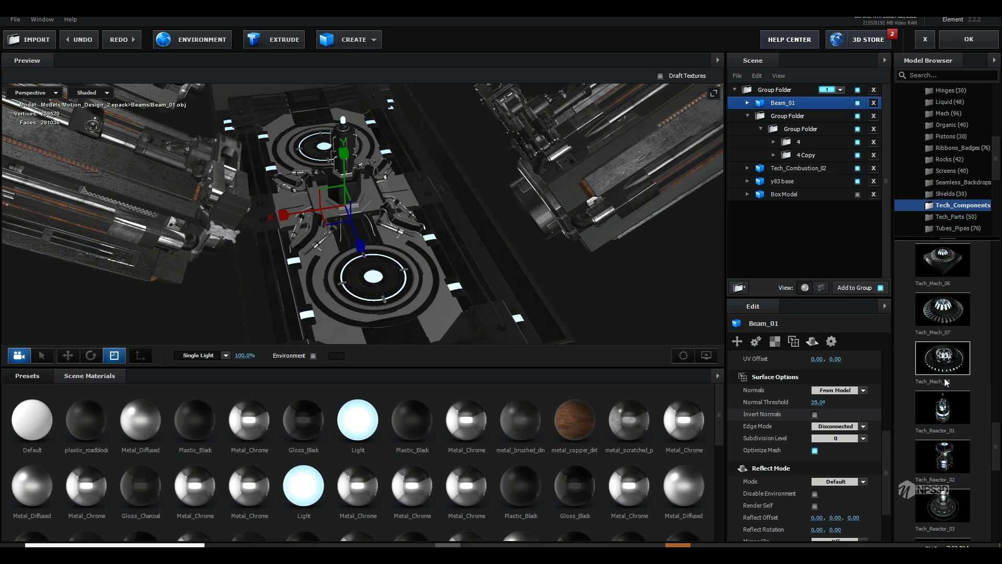
pyautogui.click(946, 363)
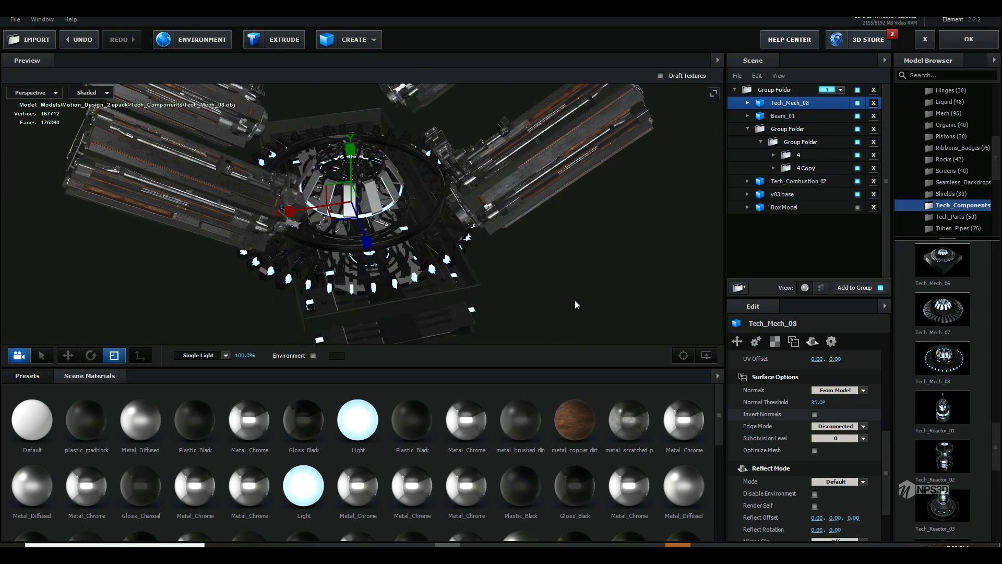
# Step: Scale Tech_Mech_08 down to 28.6% and center it over the ring at the far end of the phone base
pyautogui.scroll(-2, 824, 400)
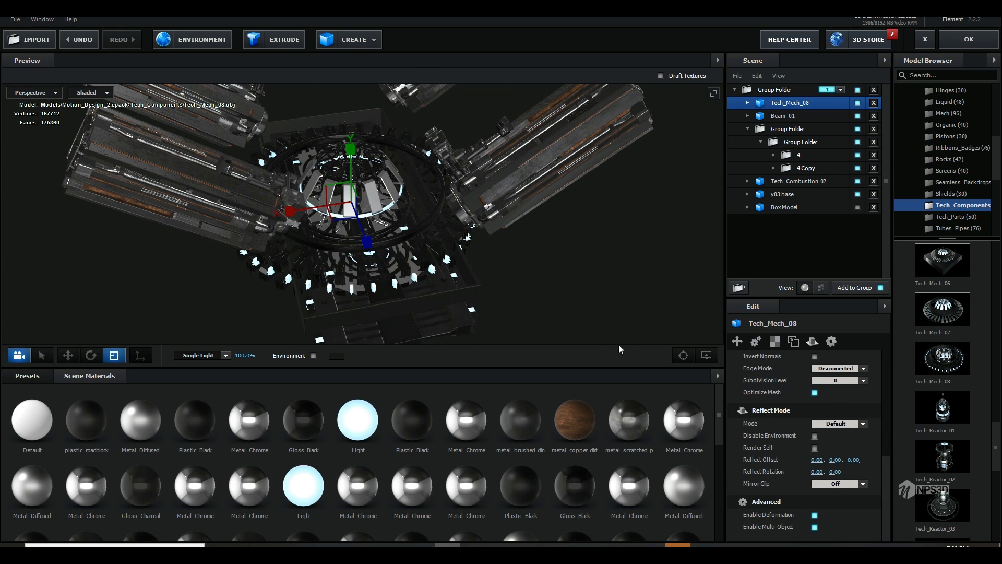
pyautogui.moveTo(343, 202); pyautogui.dragTo(403, 295)
pyautogui.press('w')
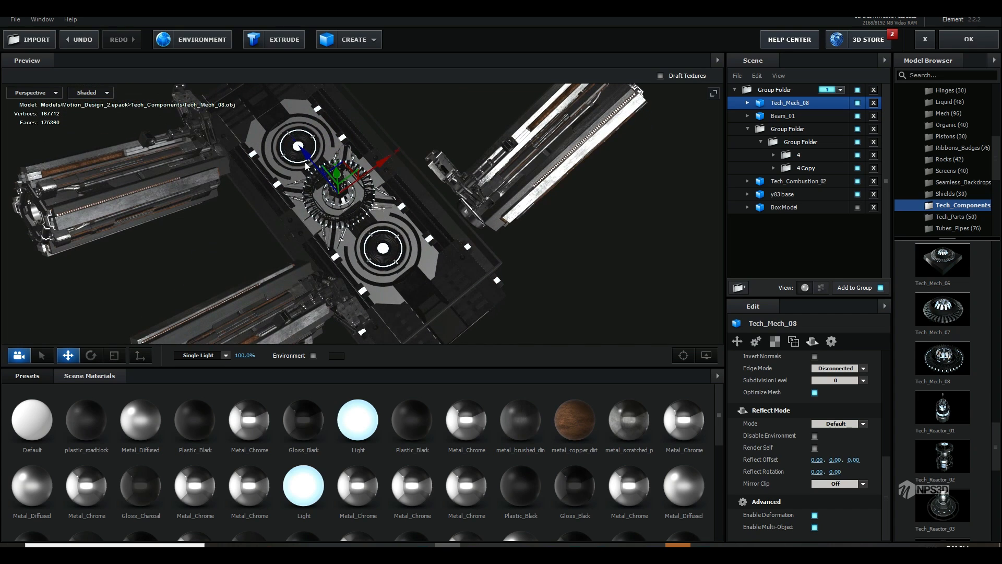
pyautogui.moveTo(305, 167); pyautogui.dragTo(263, 121)
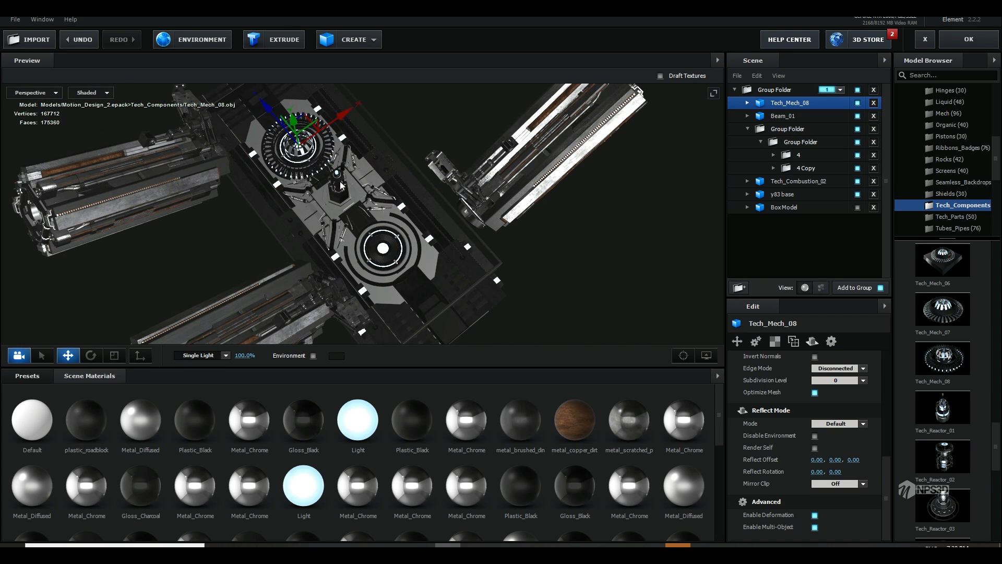
pyautogui.moveTo(340, 186); pyautogui.dragTo(319, 224)
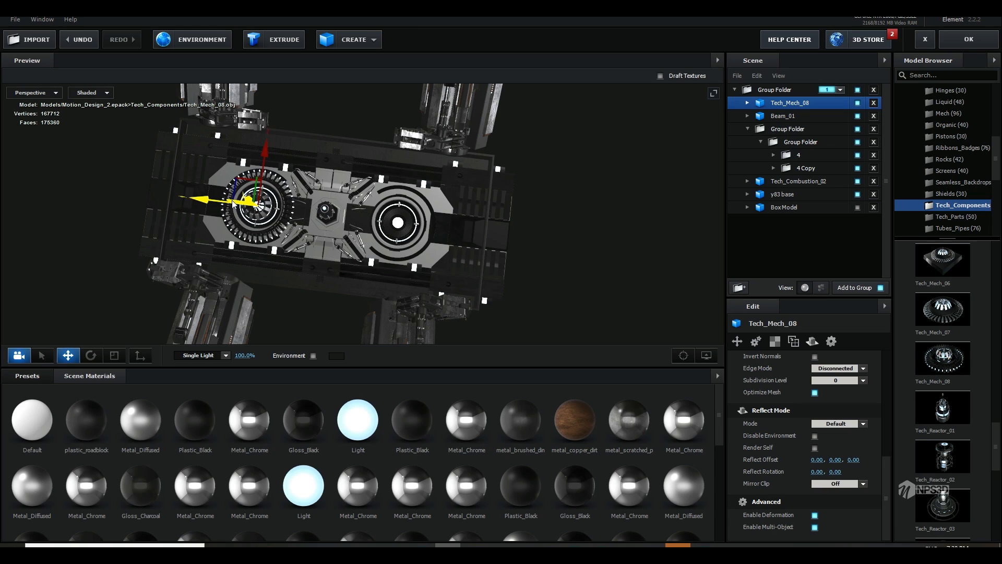
pyautogui.moveTo(234, 204); pyautogui.dragTo(346, 134)
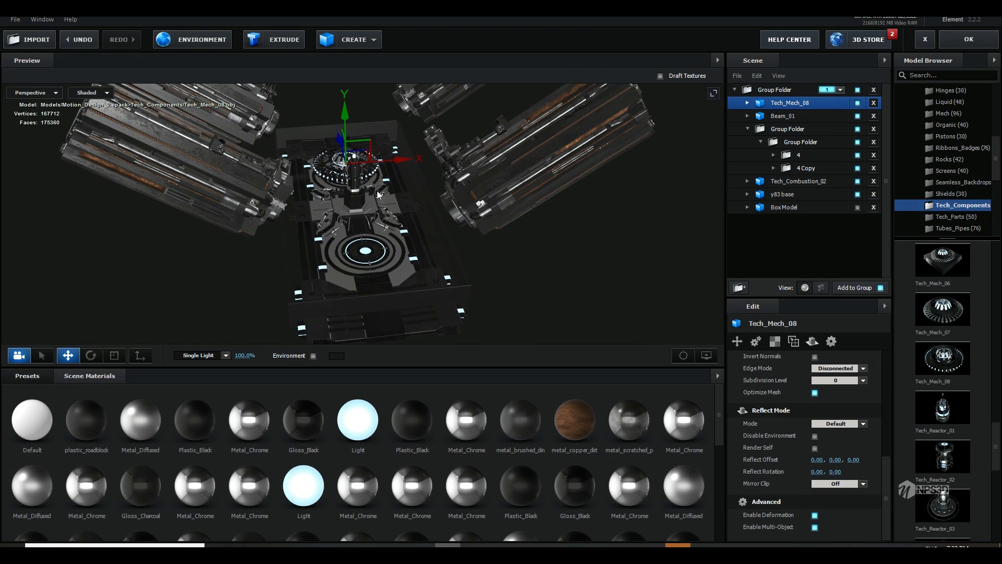
pyautogui.moveTo(377, 190); pyautogui.dragTo(443, 232)
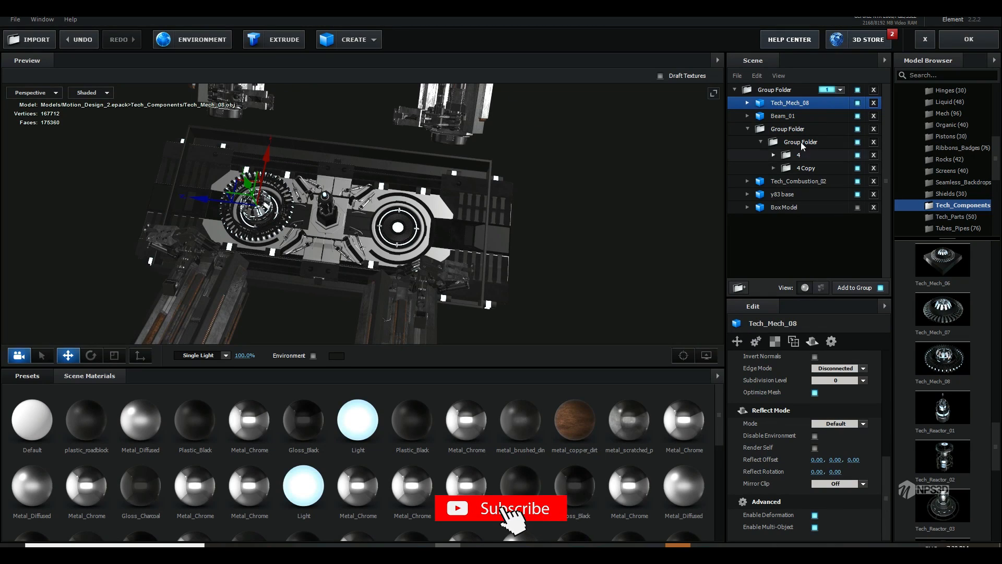
# Step: Assign Tech_Mech_08 to auxiliary animation Channel 1
pyautogui.click(756, 342)
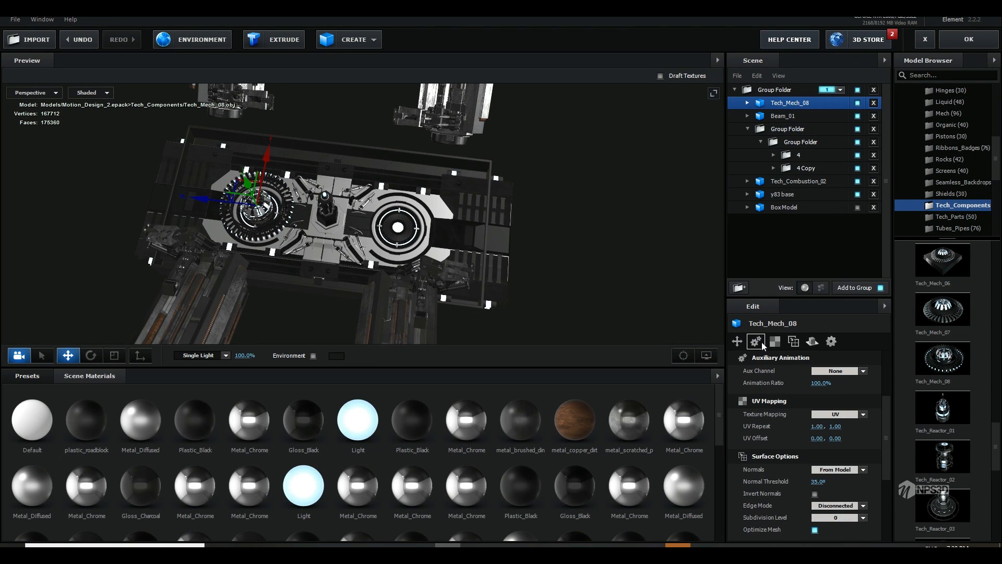
pyautogui.click(858, 372)
pyautogui.click(846, 386)
# Step: Duplicate Tech_Mech_08, move the copy onto the phone base's other ring at Z -0.45, and apply the scene
pyautogui.moveTo(202, 199); pyautogui.dragTo(337, 225)
pyautogui.moveTo(460, 273); pyautogui.dragTo(410, 247)
pyautogui.click(964, 46)
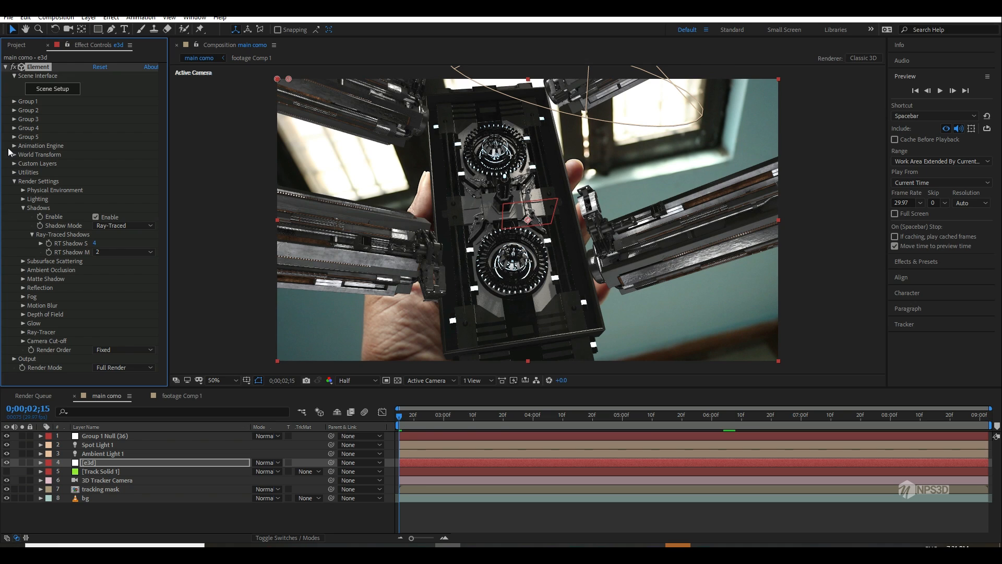
# Step: Keyframe Group 1's Channel 1 Y rotation from -58° at 0;00;02;15 to 9x+302° at 0;00;09;02
pyautogui.click(15, 101)
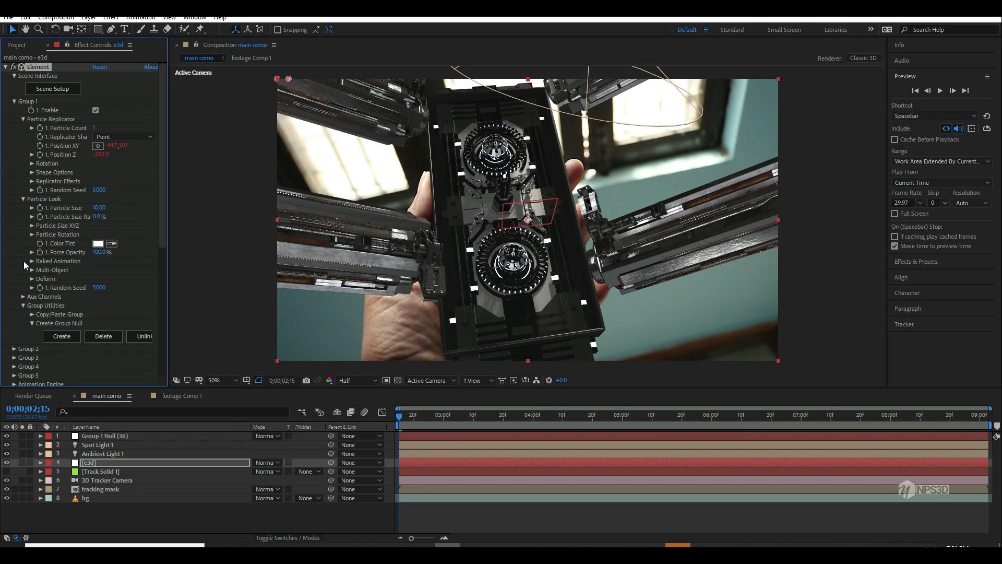
pyautogui.click(24, 297)
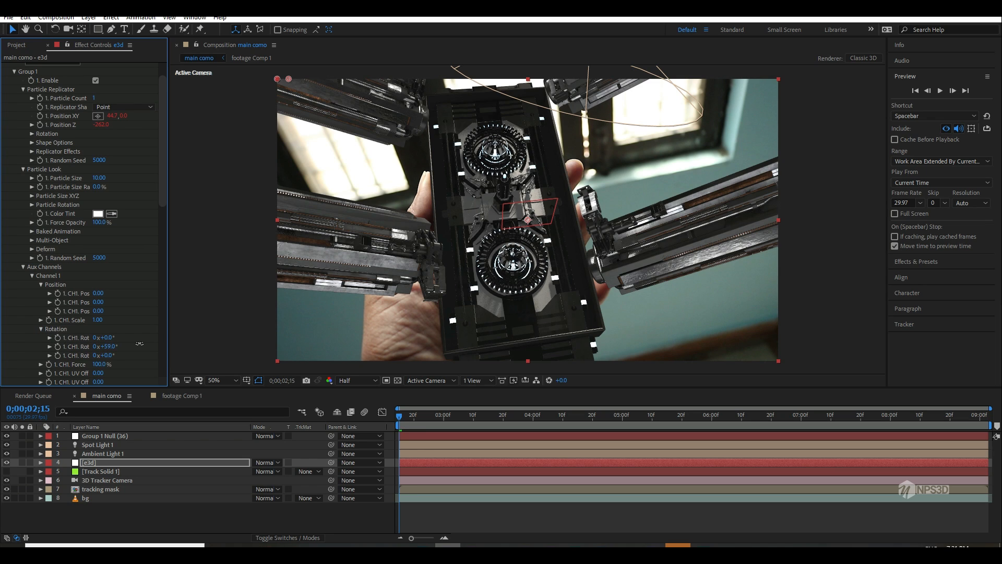
pyautogui.moveTo(139, 343); pyautogui.dragTo(144, 343)
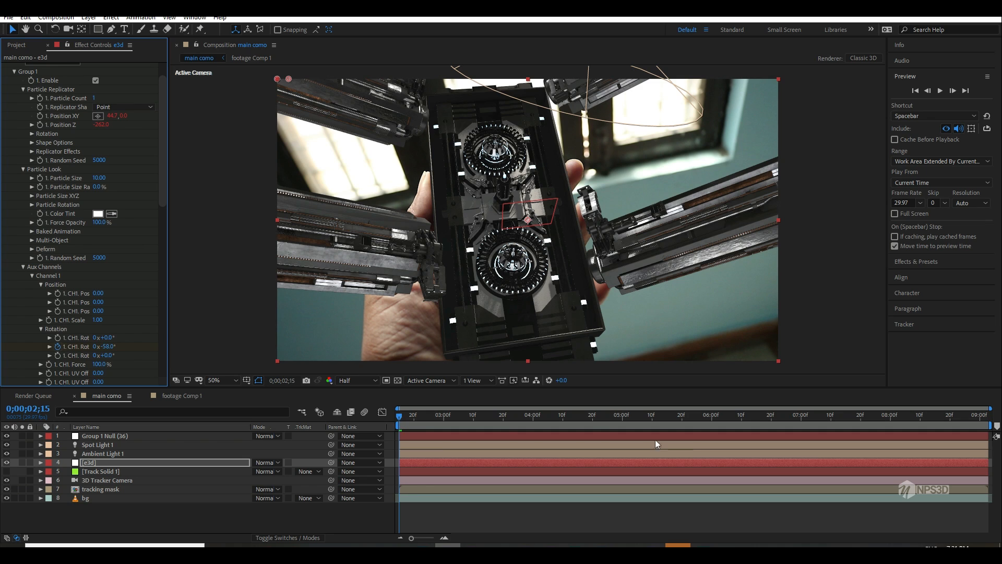
pyautogui.moveTo(778, 418); pyautogui.dragTo(986, 417)
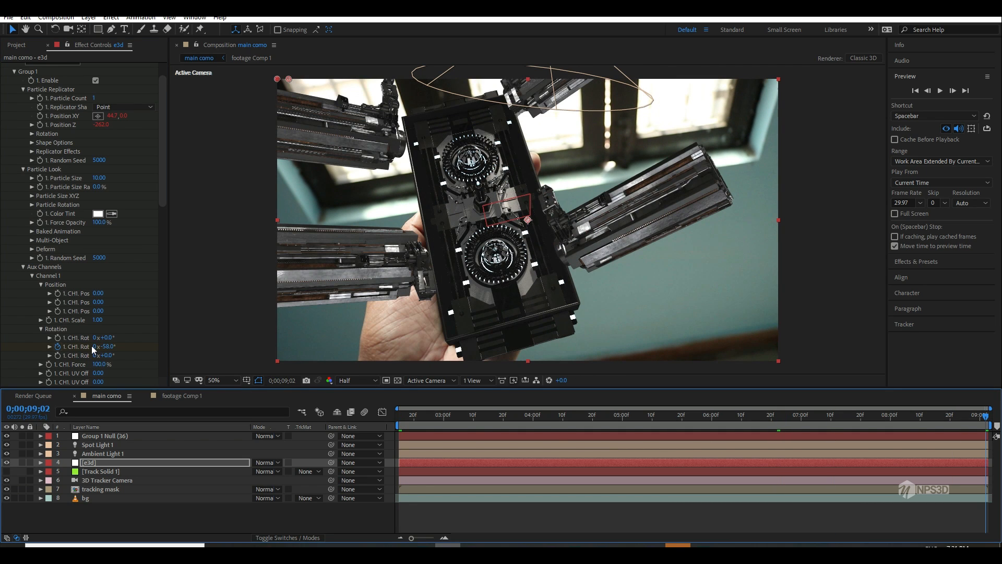
pyautogui.click(92, 347)
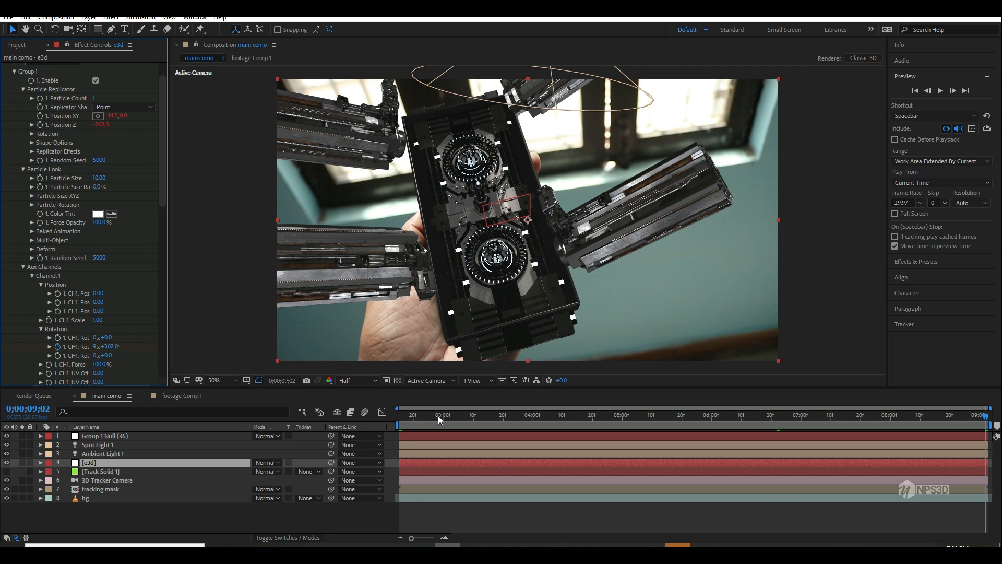
# Step: Play back the spinning Tech_Mech_08 parts from the start and return the playhead to 0;00;02;15
pyautogui.moveTo(438, 416); pyautogui.dragTo(378, 430)
pyautogui.press('space')
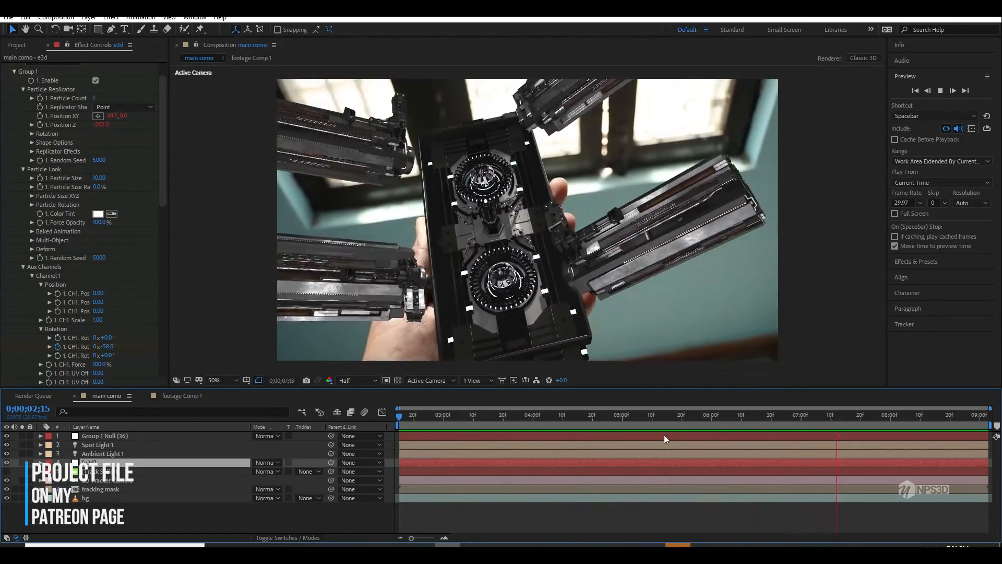
pyautogui.click(413, 421)
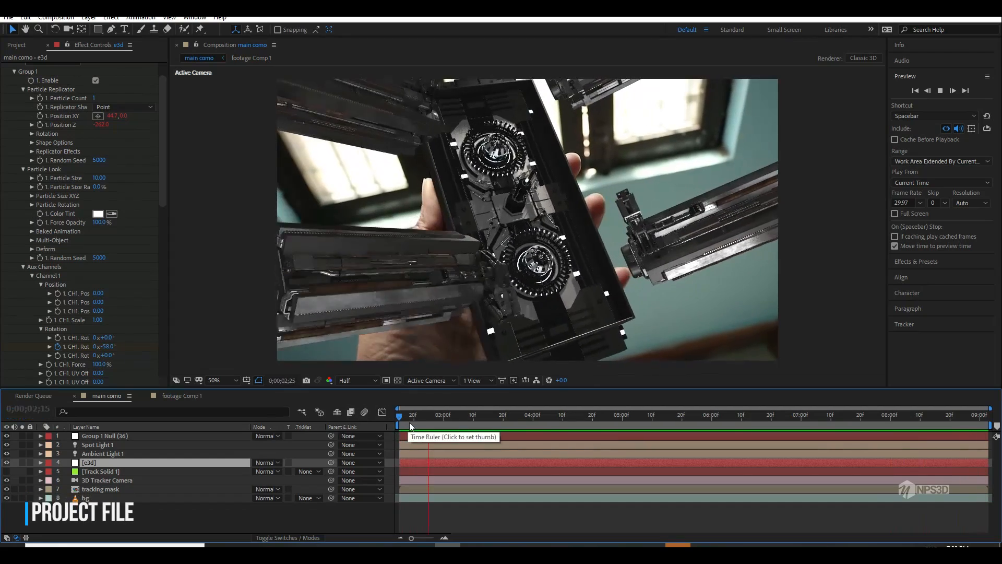
pyautogui.moveTo(378, 425); pyautogui.dragTo(99, 425)
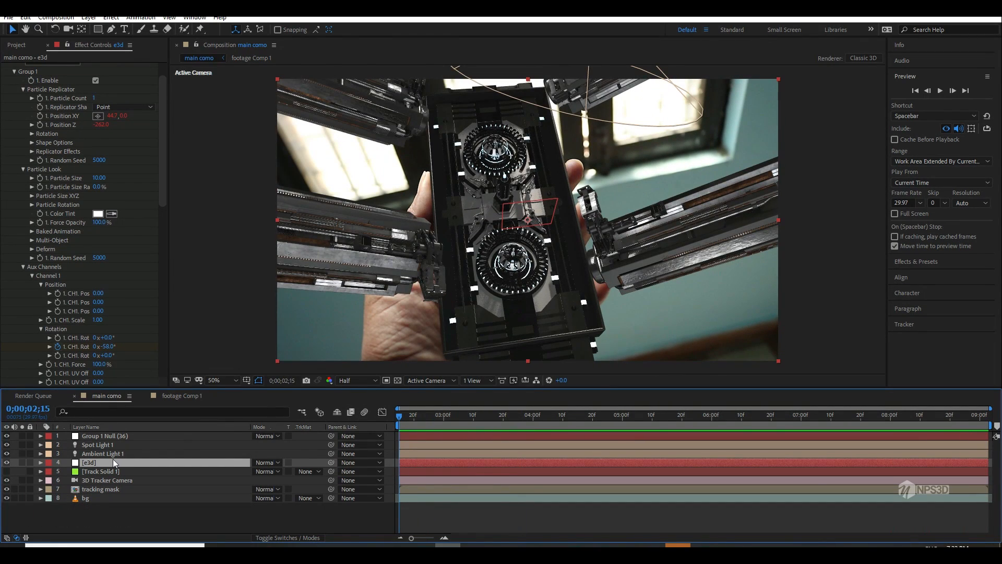
# Step: Duplicate the e3d layer, solo the copy, and open its Element scene setup
pyautogui.hotkey('ctrl', 'd')
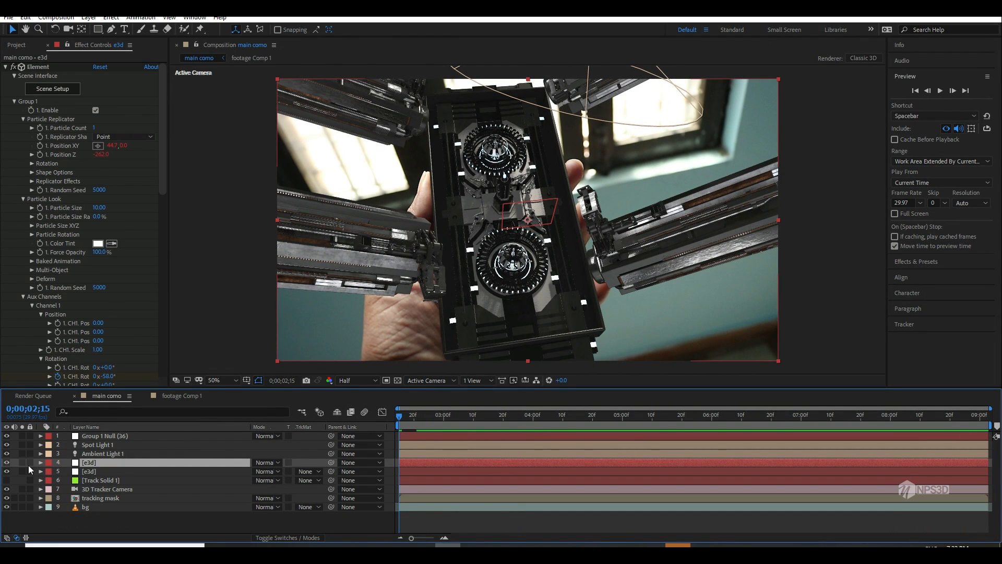
pyautogui.click(21, 462)
pyautogui.click(52, 89)
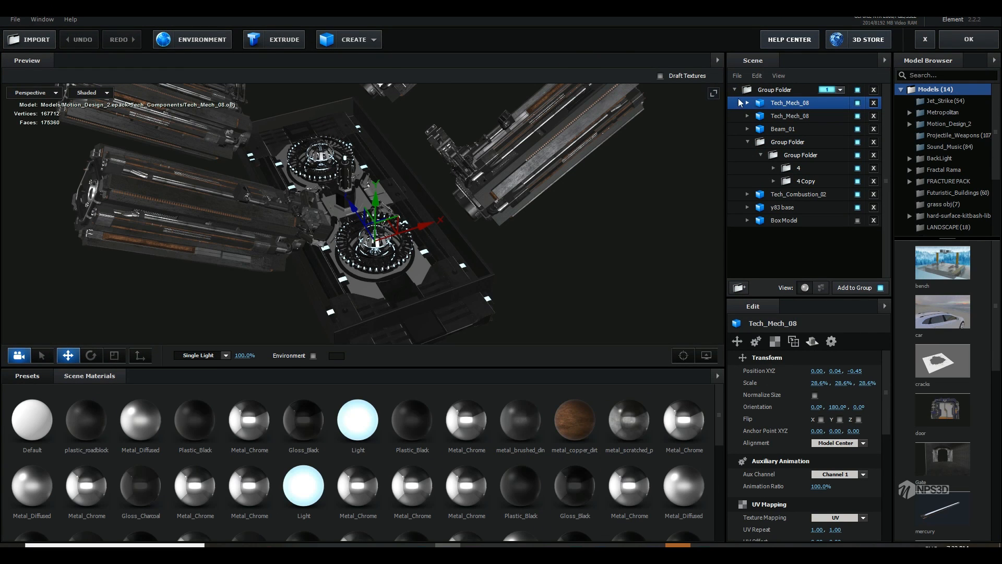
# Step: Apply the plain white Default material to the whole main group folder
pyautogui.click(718, 376)
pyautogui.click(729, 379)
pyautogui.scroll(-5, 612, 463)
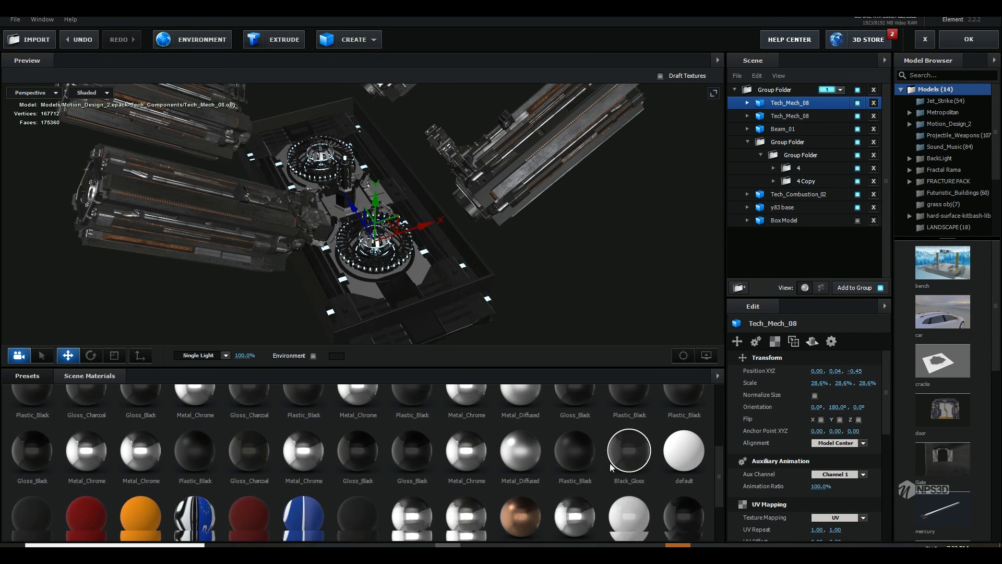
pyautogui.moveTo(474, 517); pyautogui.dragTo(778, 92)
# Step: Turn on Draw Backfaces in the advanced settings of the Default material
pyautogui.click(491, 509)
pyautogui.scroll(-10, 773, 479)
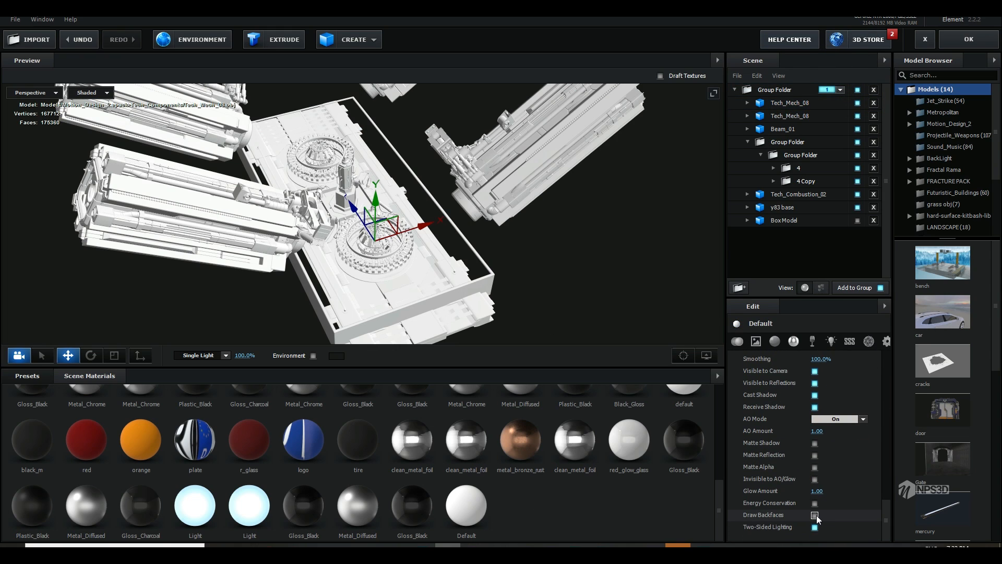
pyautogui.click(816, 515)
# Step: Enable Wireframe on the Default material and set its line width to 0.75
pyautogui.scroll(5, 841, 473)
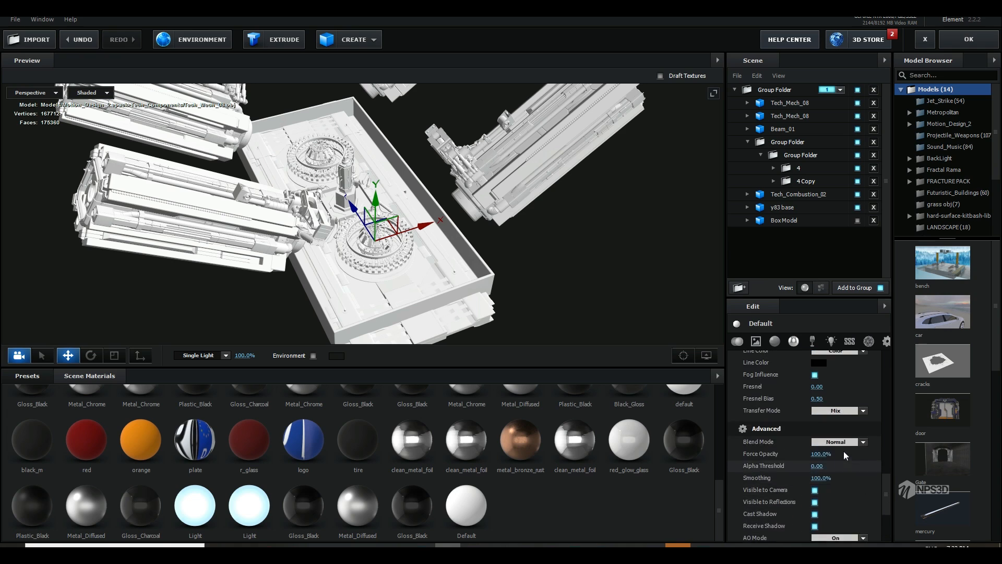
pyautogui.scroll(-1, 818, 424)
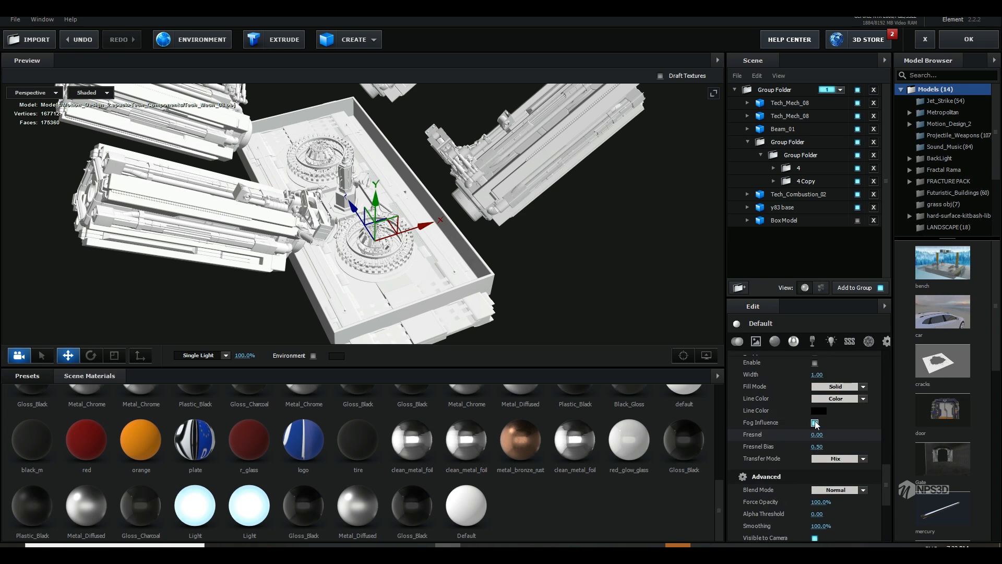
pyautogui.click(815, 378)
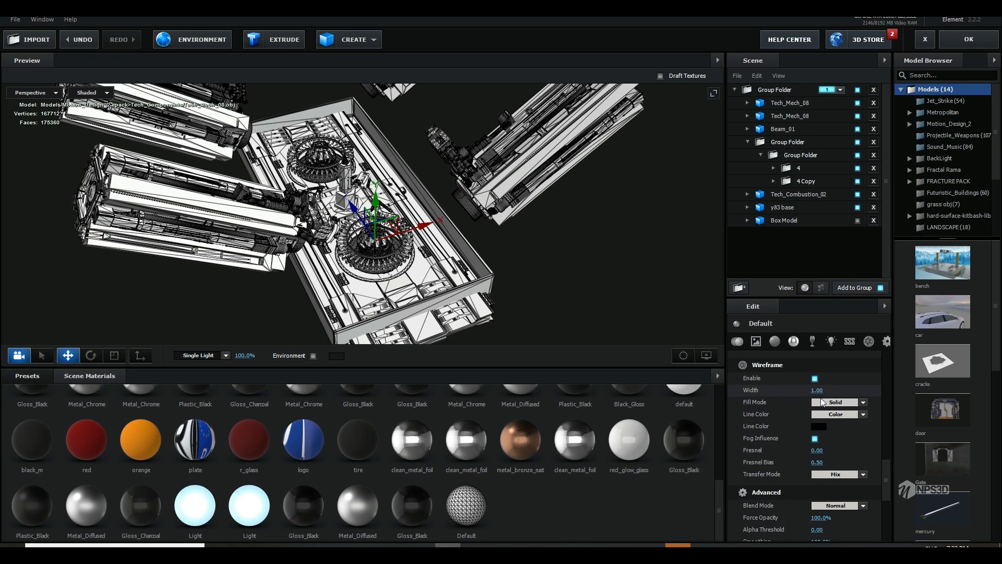
pyautogui.moveTo(813, 390); pyautogui.dragTo(805, 391)
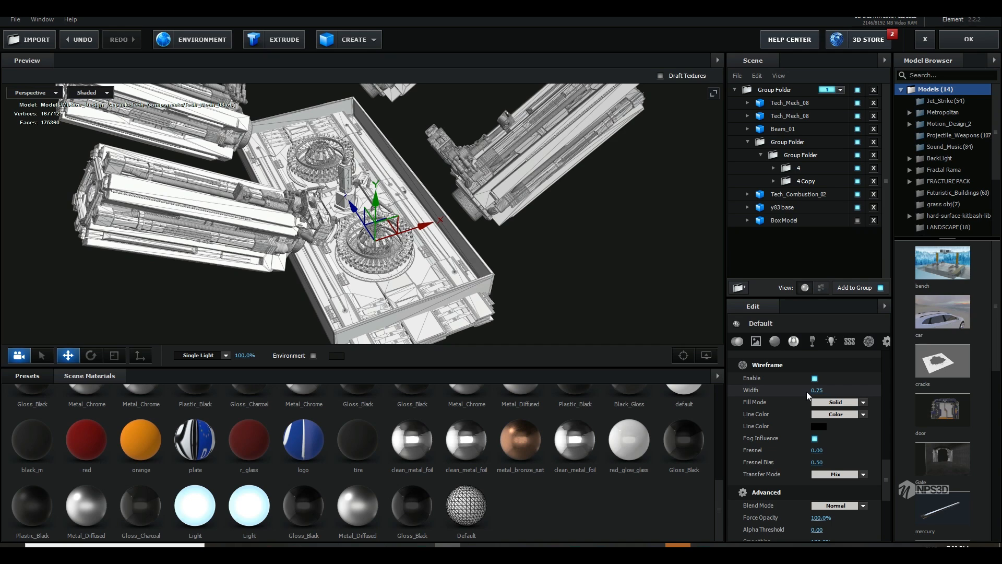
# Step: Lower the Default material's wireframe fresnel to -0.11
pyautogui.moveTo(817, 450)
pyautogui.mouseDown()
pyautogui.moveTo(850, 445)
pyautogui.moveTo(792, 453)
pyautogui.moveTo(808, 451)
pyautogui.mouseUp()
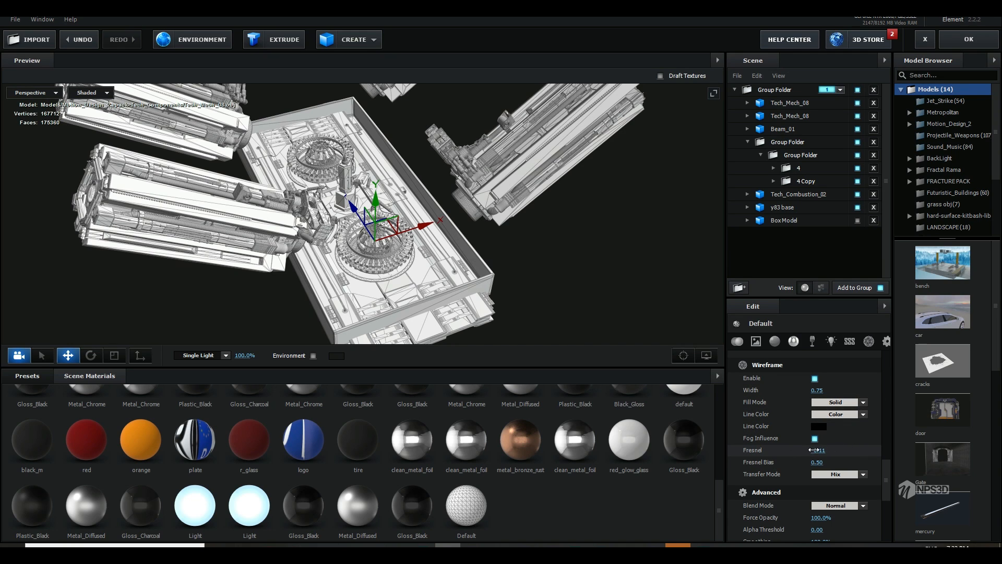
# Step: Try the Lines Only fill mode and the From Material line color option on the Default material's wireframe
pyautogui.click(836, 402)
pyautogui.click(837, 416)
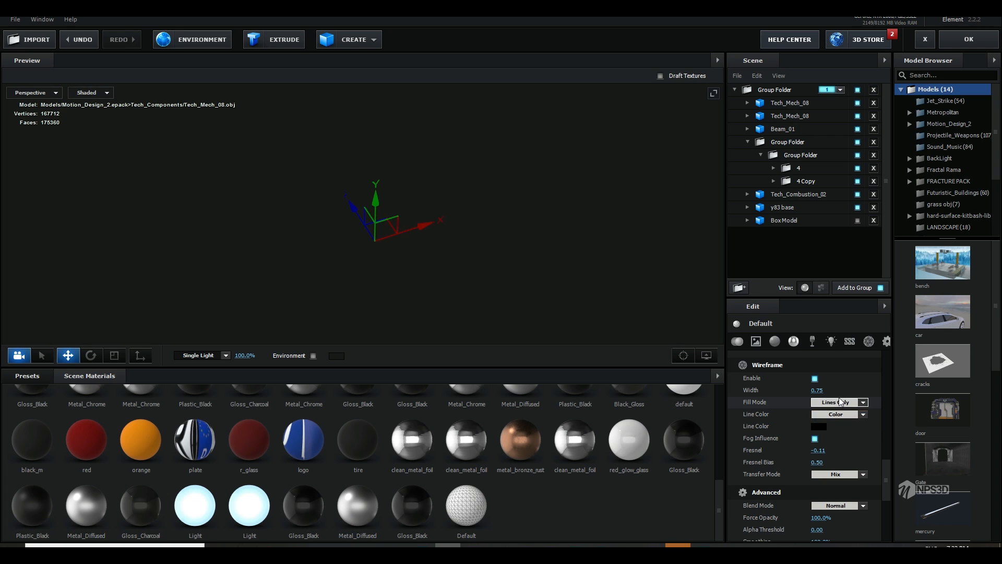
pyautogui.click(840, 402)
pyautogui.click(836, 402)
pyautogui.moveTo(590, 334); pyautogui.dragTo(553, 296)
pyautogui.click(836, 414)
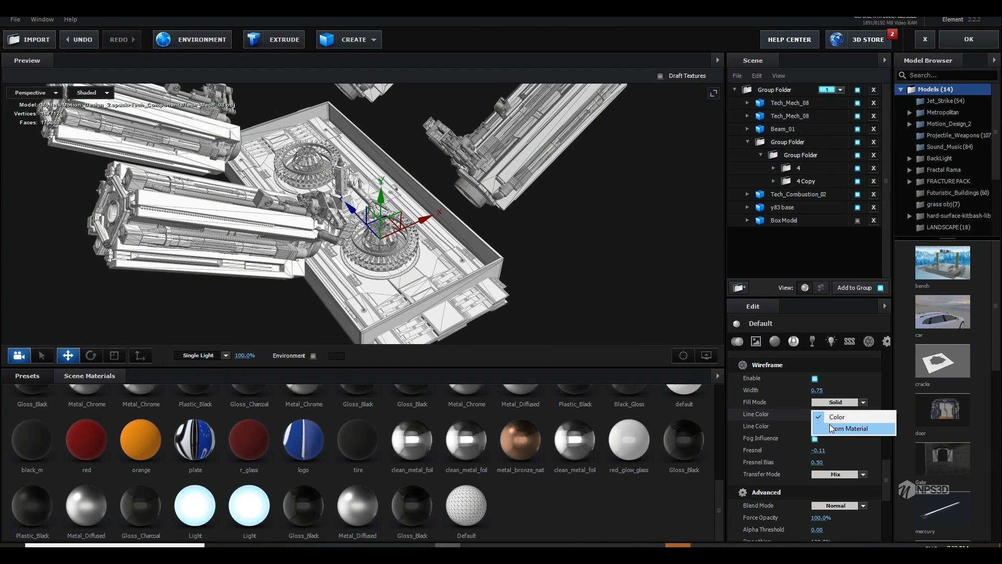
pyautogui.click(848, 428)
pyautogui.click(835, 414)
pyautogui.click(837, 416)
# Step: Set the wireframe line color to dark blue 11117E and accept the scene setup changes
pyautogui.click(836, 426)
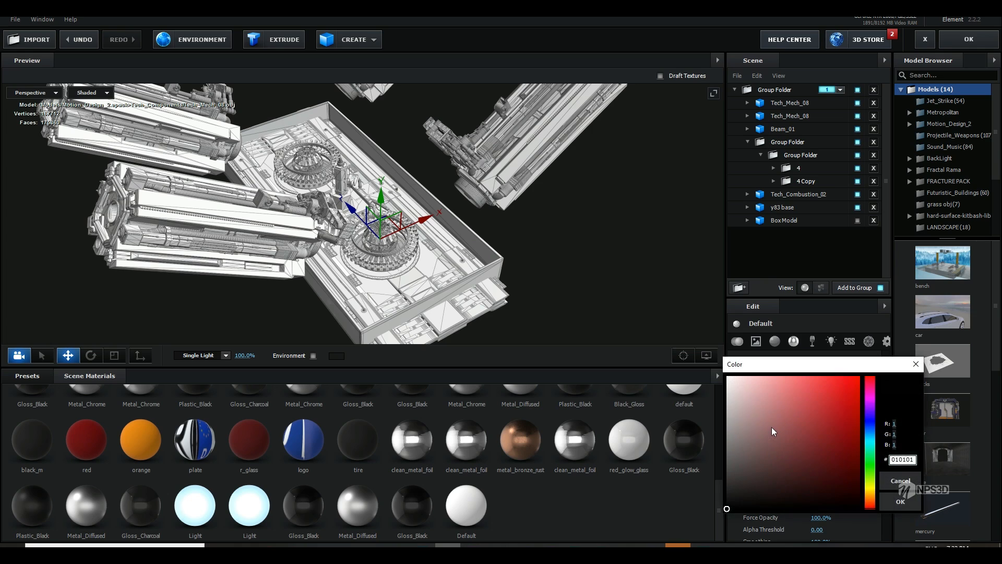
pyautogui.moveTo(772, 427); pyautogui.dragTo(857, 387)
pyautogui.moveTo(870, 462)
pyautogui.mouseDown()
pyautogui.moveTo(881, 408)
pyautogui.moveTo(895, 506)
pyautogui.moveTo(878, 408)
pyautogui.moveTo(878, 420)
pyautogui.moveTo(828, 425)
pyautogui.moveTo(842, 387)
pyautogui.moveTo(840, 440)
pyautogui.mouseUp()
pyautogui.click(856, 418)
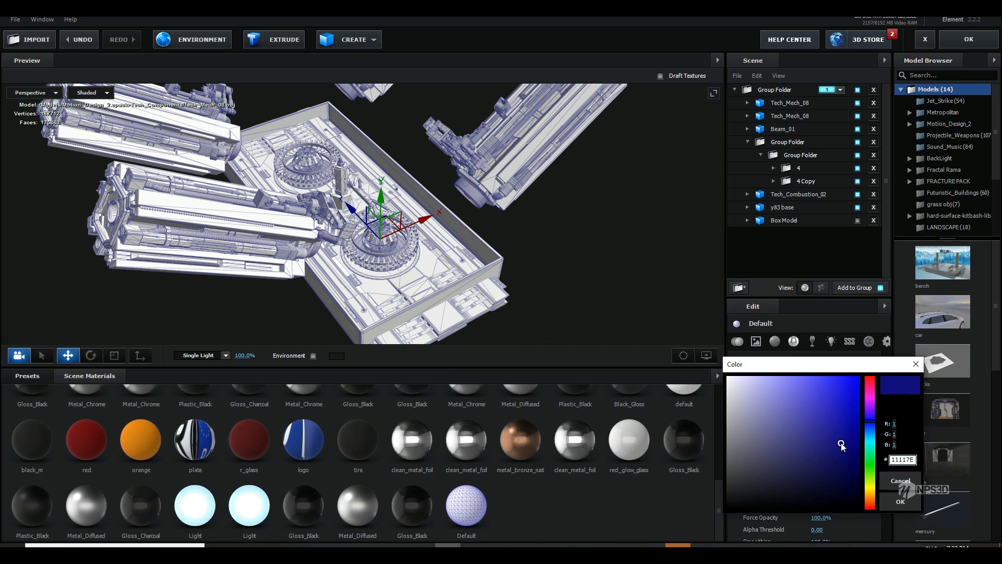
pyautogui.click(895, 502)
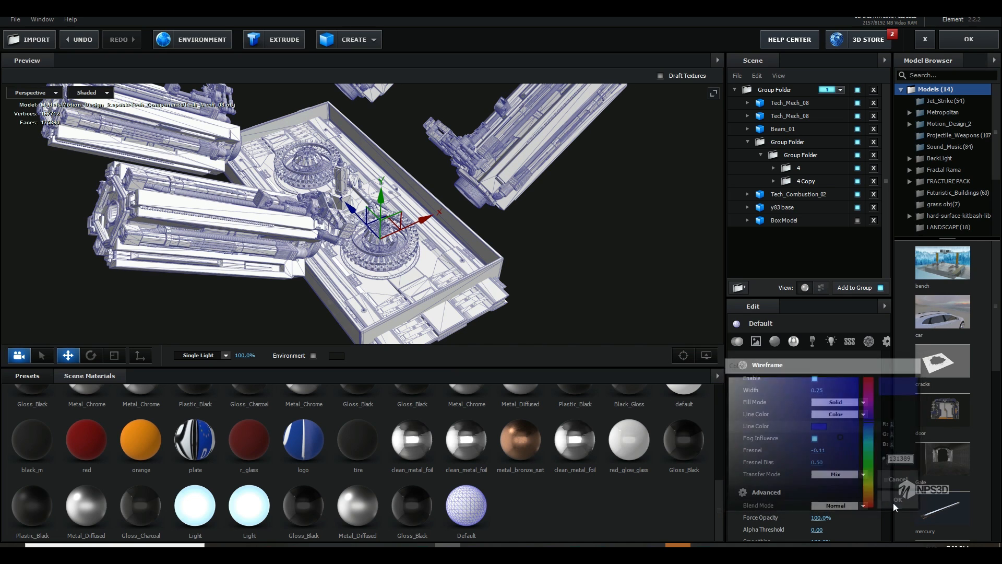
pyautogui.click(969, 39)
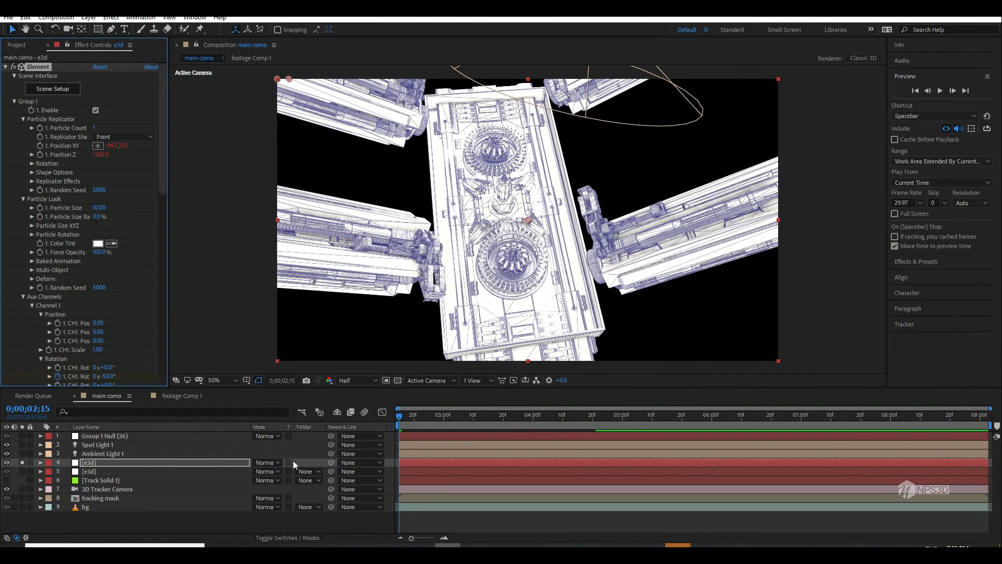
# Step: Try the Overlay, Screen and Color blend modes on the wireframe e3d layer
pyautogui.click(274, 464)
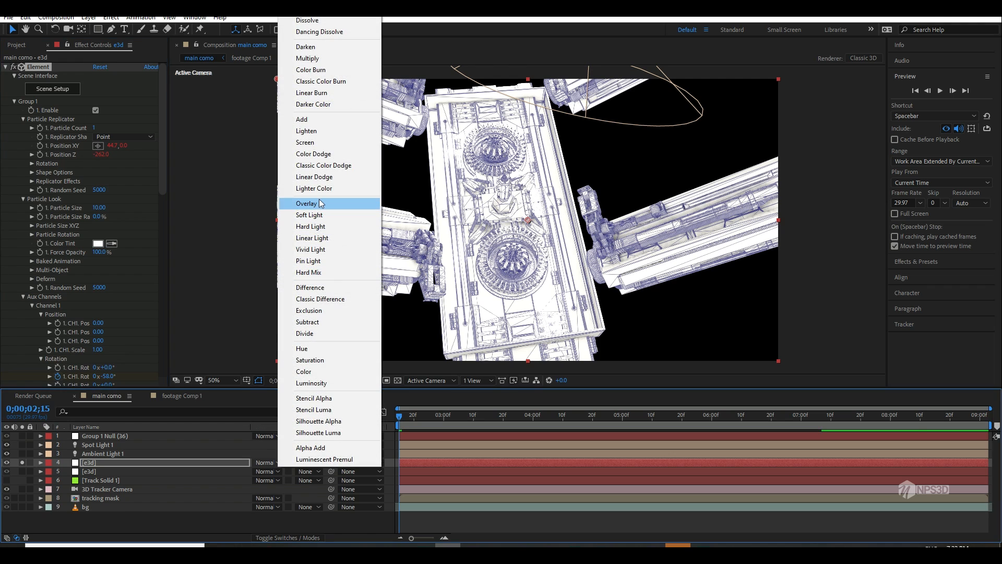
pyautogui.click(317, 208)
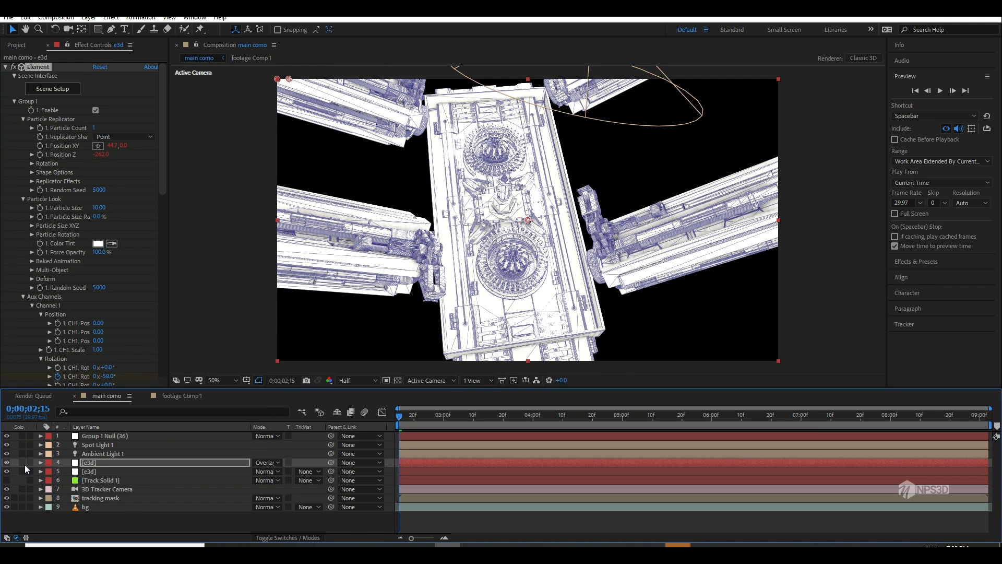
pyautogui.click(275, 464)
pyautogui.click(316, 144)
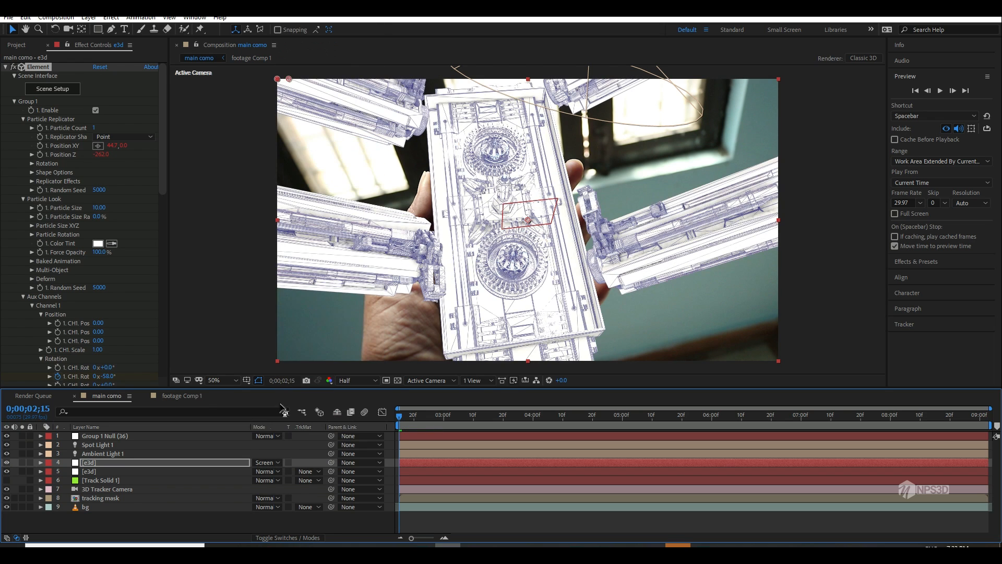
pyautogui.click(273, 464)
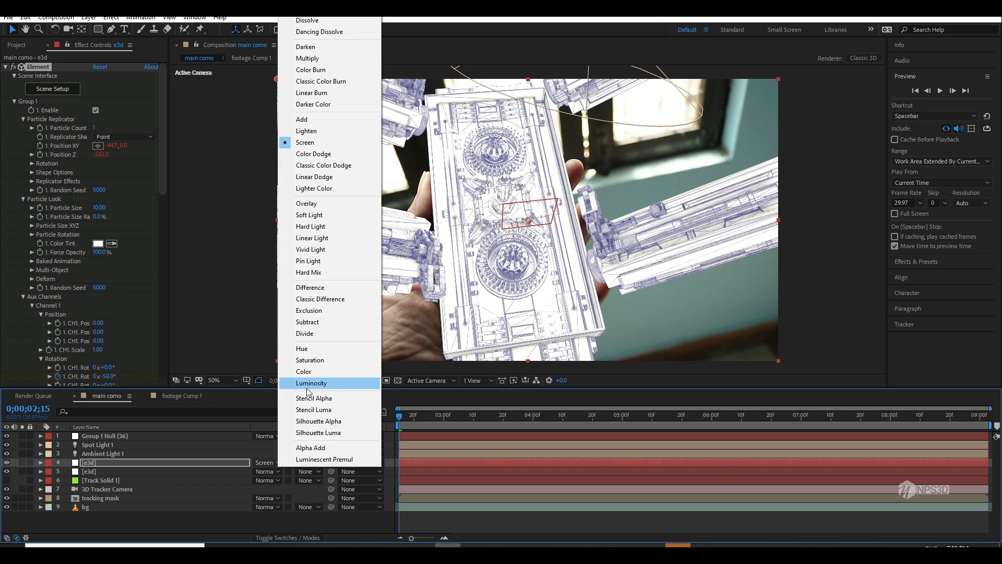
pyautogui.click(311, 372)
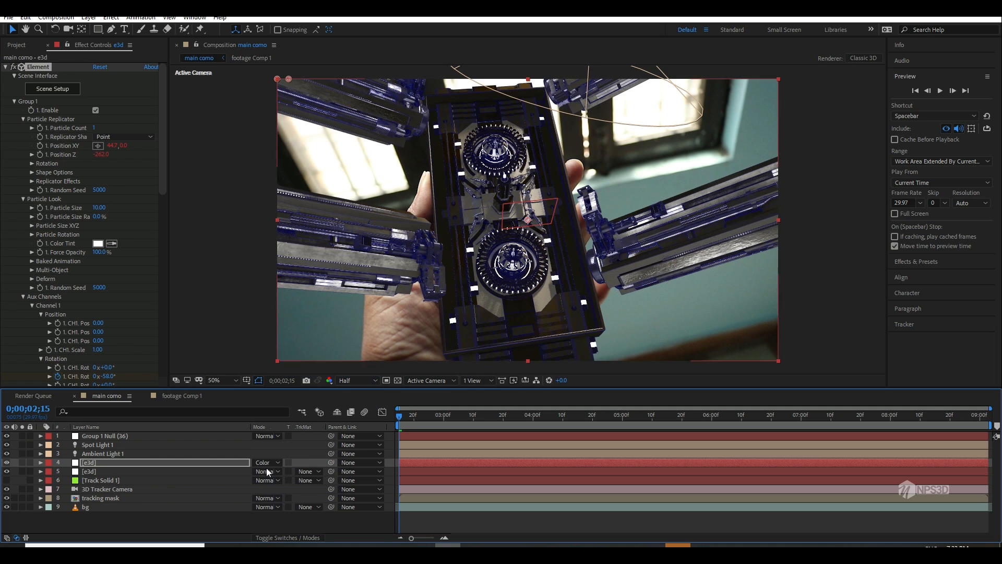
pyautogui.click(274, 463)
pyautogui.click(307, 143)
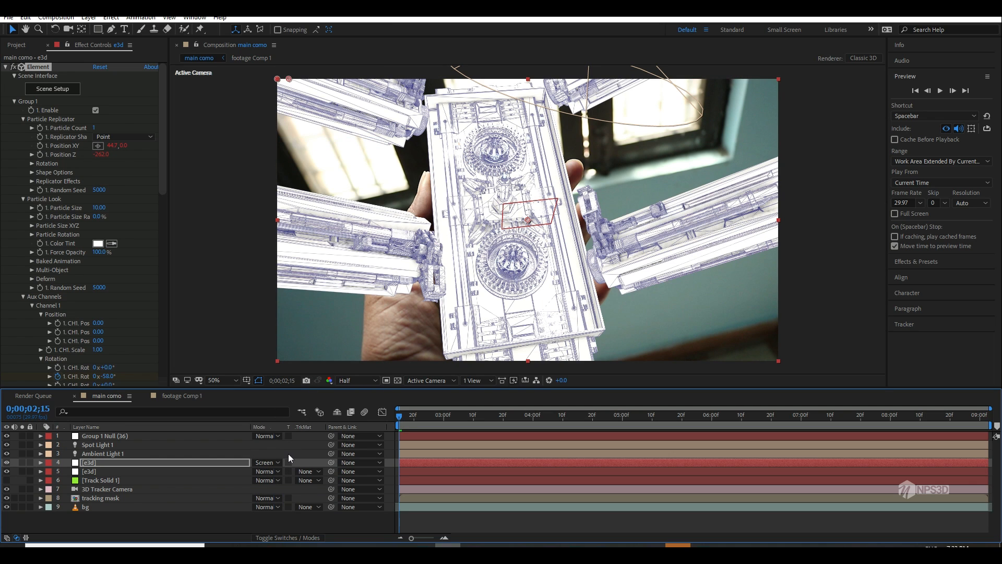
# Step: Set the wireframe e3d layer's blend mode to Soft Light and save the project
pyautogui.click(275, 462)
pyautogui.click(311, 214)
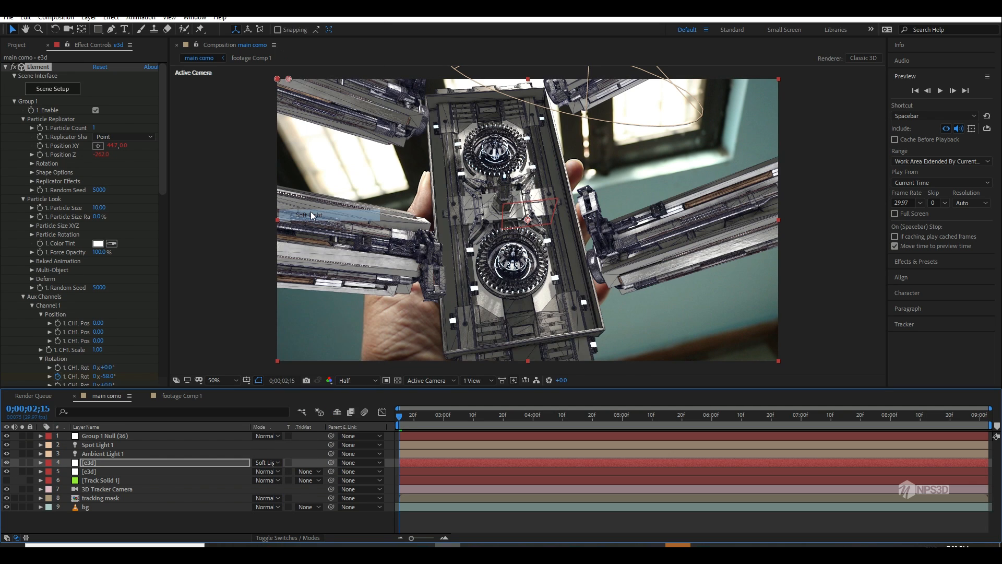
pyautogui.hotkey('ctrl', 's')
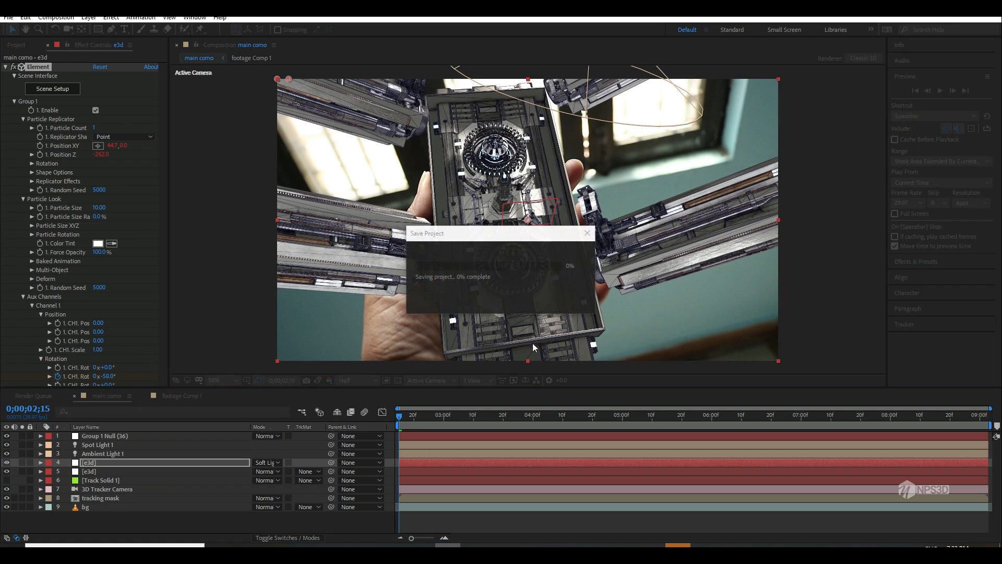
# Step: Preview the composition and go to 0;00;04;29 to inspect how the wireframe layer blends
pyautogui.press('space')
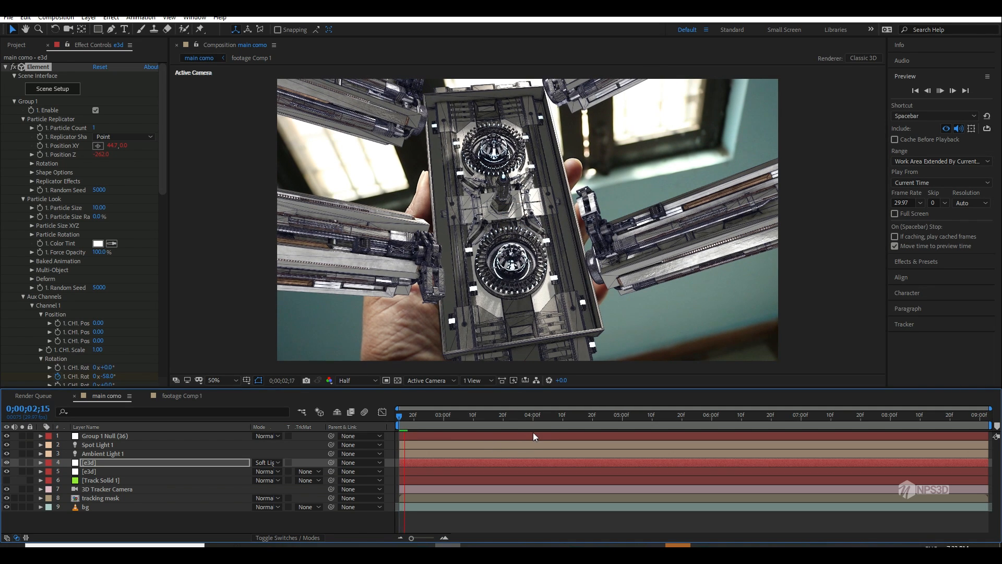
pyautogui.click(545, 417)
pyautogui.click(619, 423)
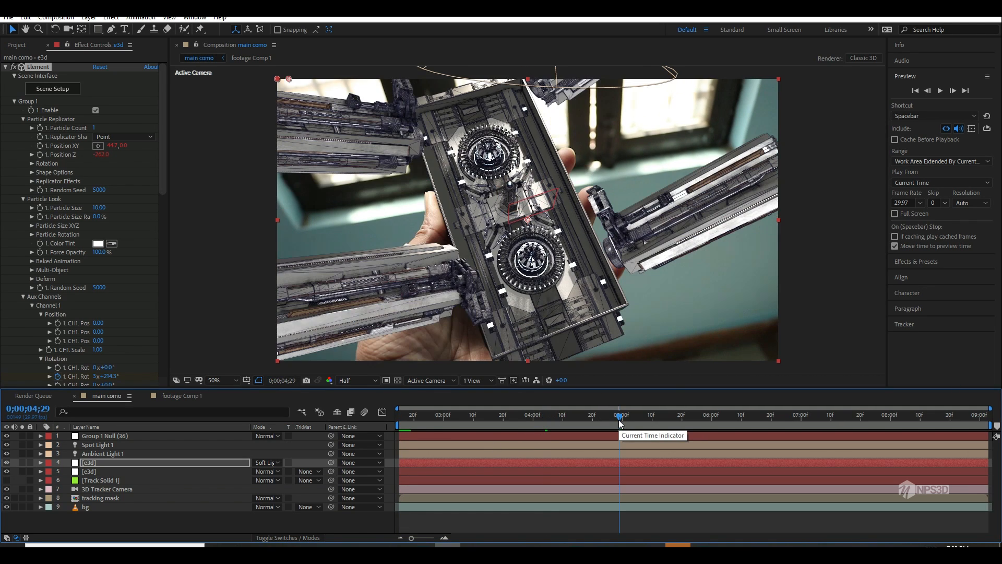
# Step: Duplicate the original e3d layer, place the copy above the Soft Light wireframe layer and rename it illumination
pyautogui.click(94, 472)
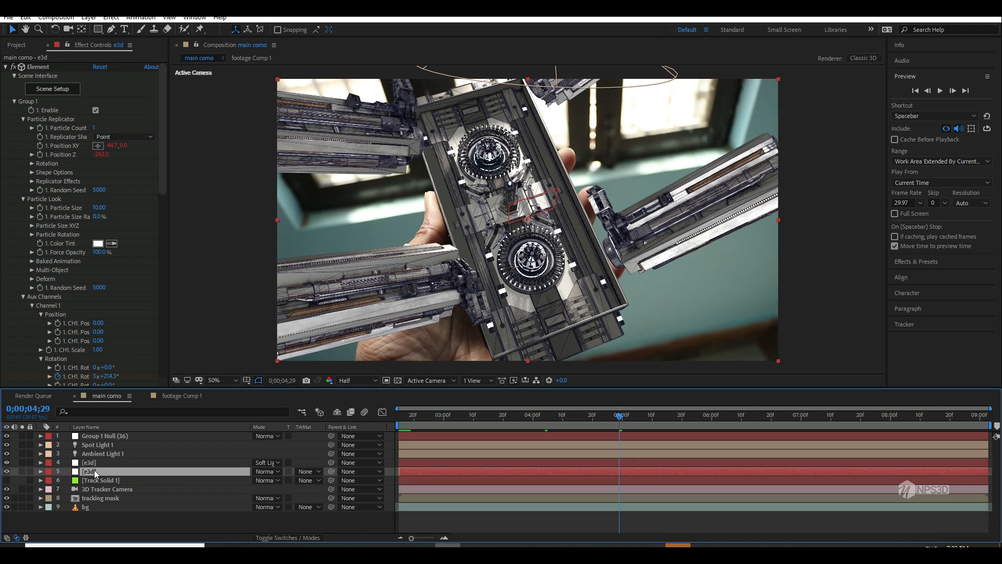
pyautogui.hotkey('ctrl', 'd')
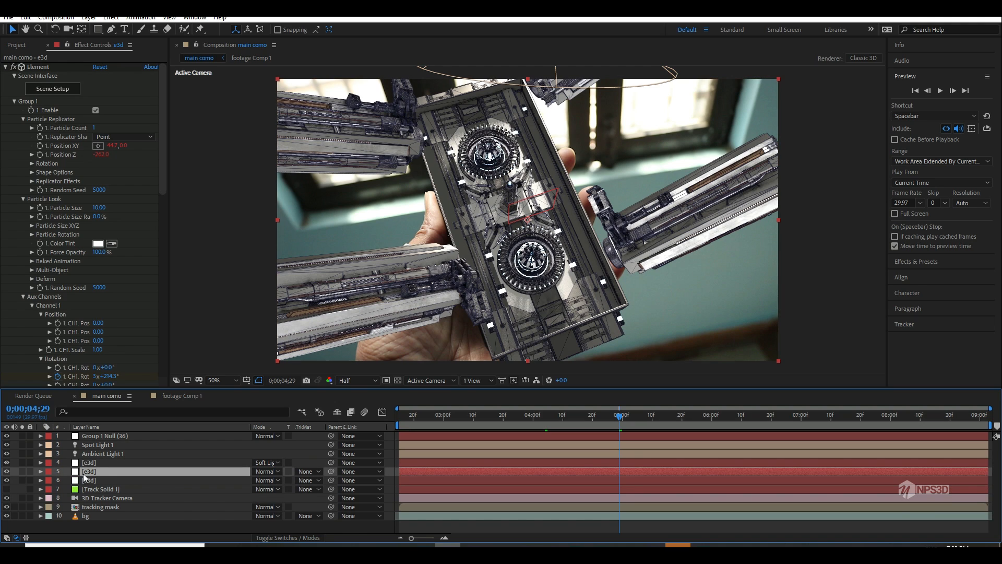
pyautogui.moveTo(88, 472); pyautogui.dragTo(101, 462)
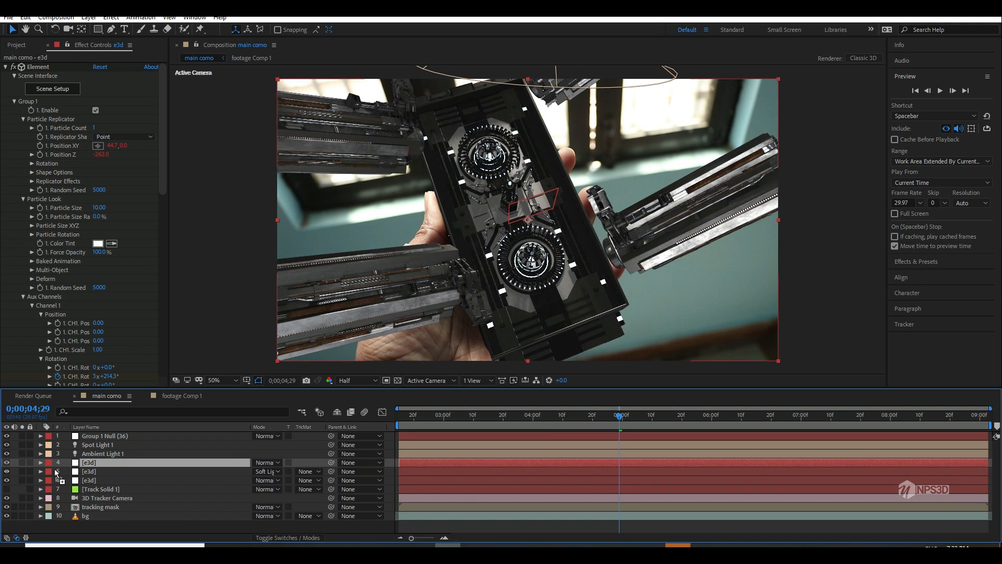
pyautogui.press('Return')
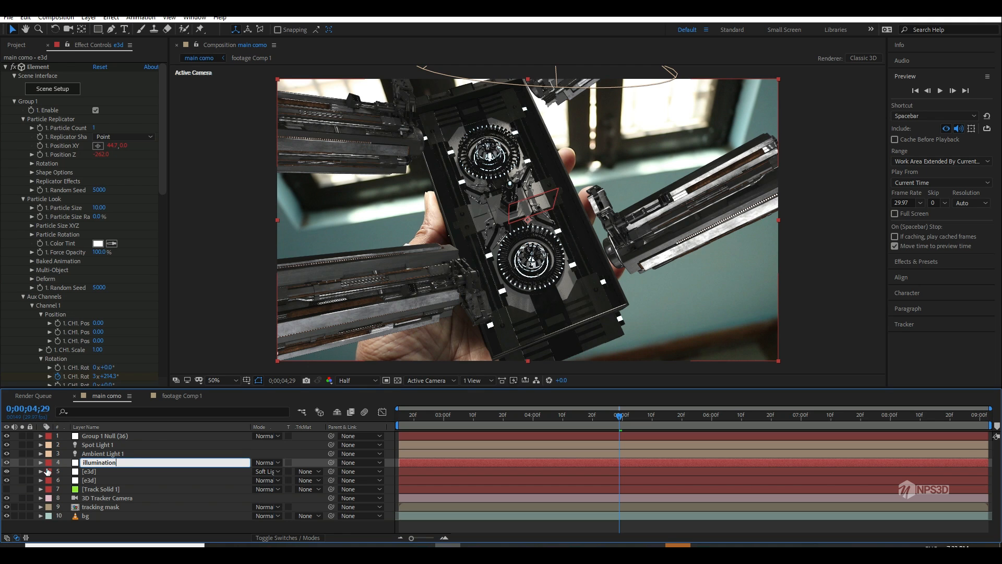
pyautogui.write('illumination')
pyautogui.press('Return')
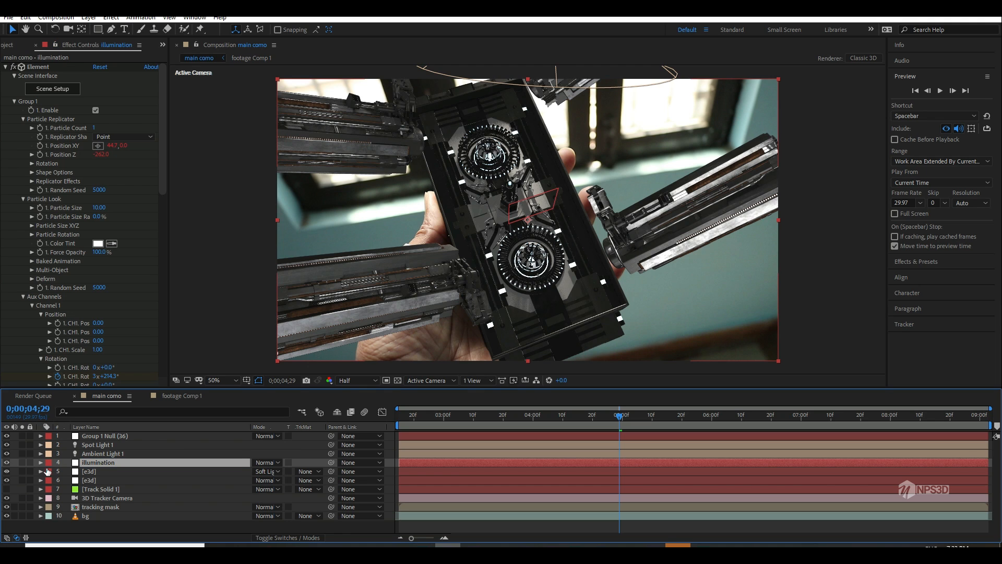
# Step: Inspect the illumination layer's lit models in the Element scene setup
pyautogui.click(68, 88)
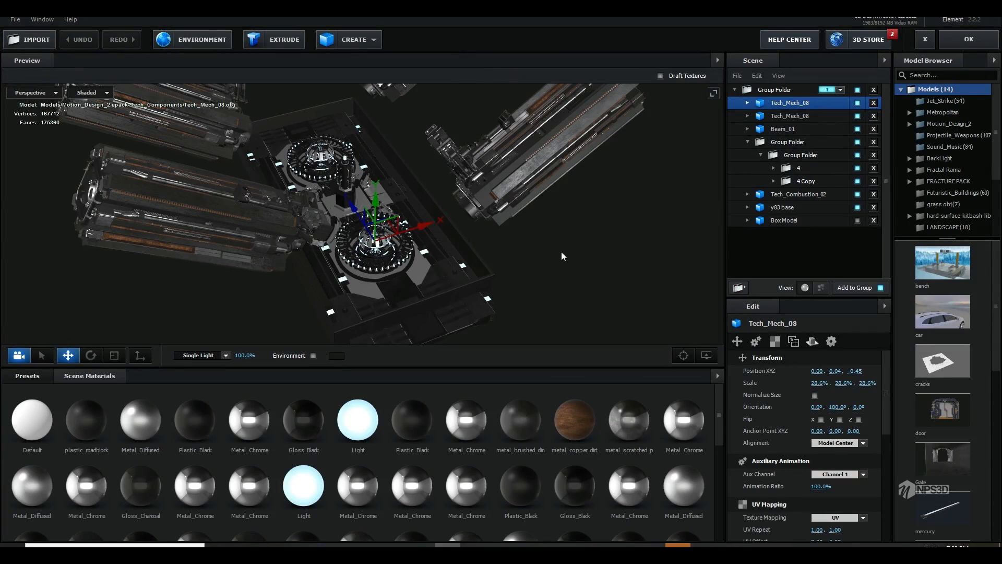
pyautogui.moveTo(561, 251); pyautogui.dragTo(553, 219)
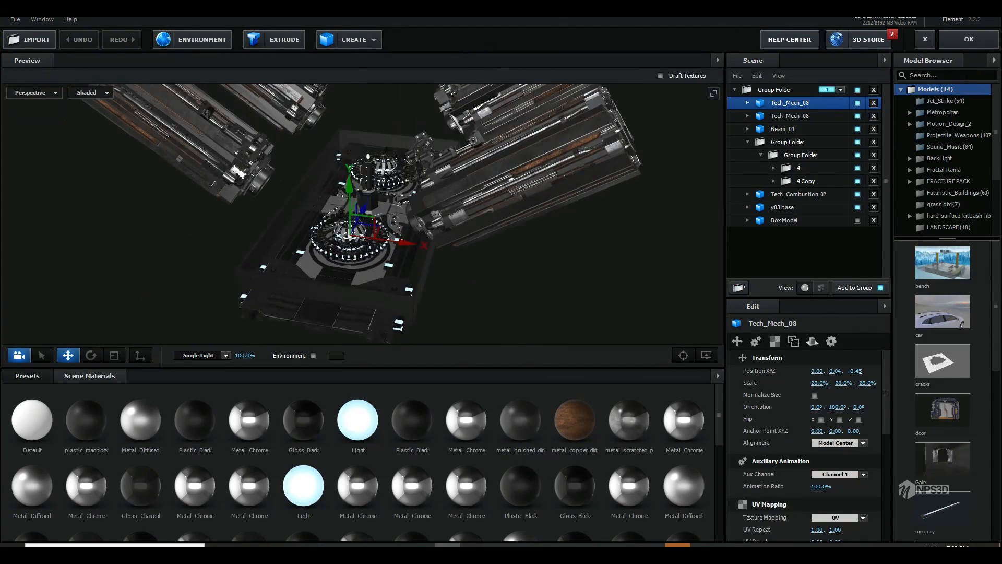
pyautogui.click(969, 39)
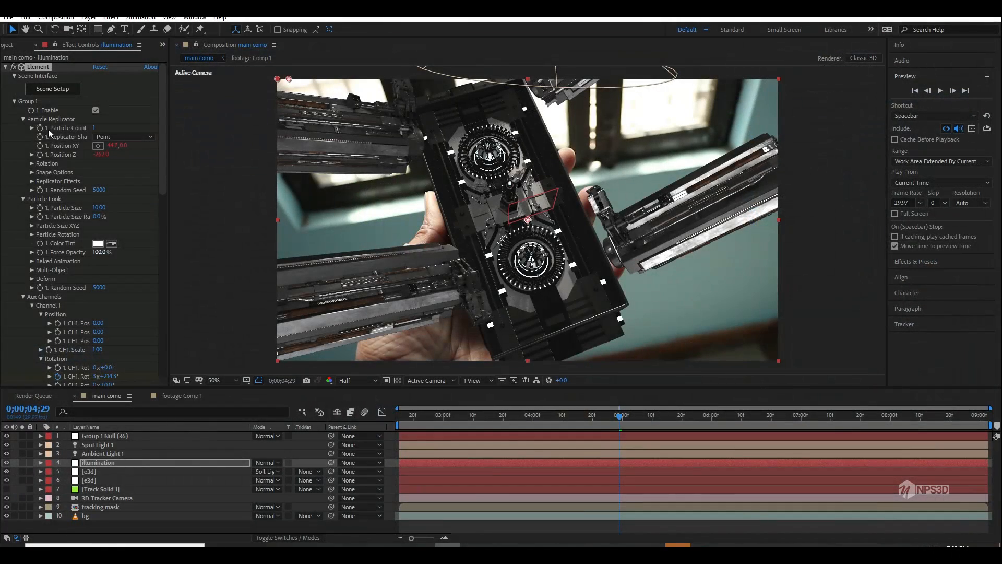
# Step: Set the illumination layer's Element output to show only the Illumination pass
pyautogui.click(14, 101)
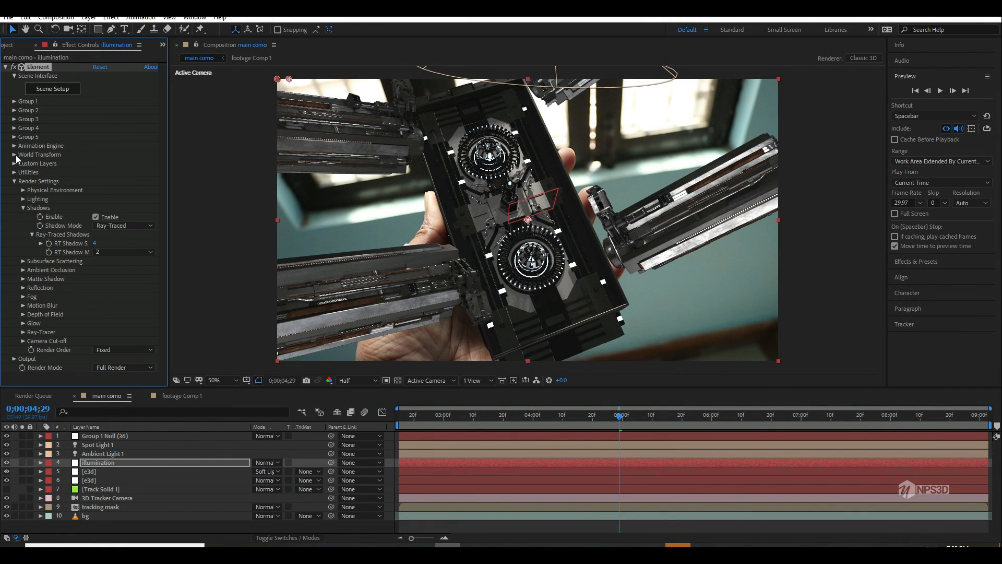
pyautogui.click(14, 181)
pyautogui.click(14, 190)
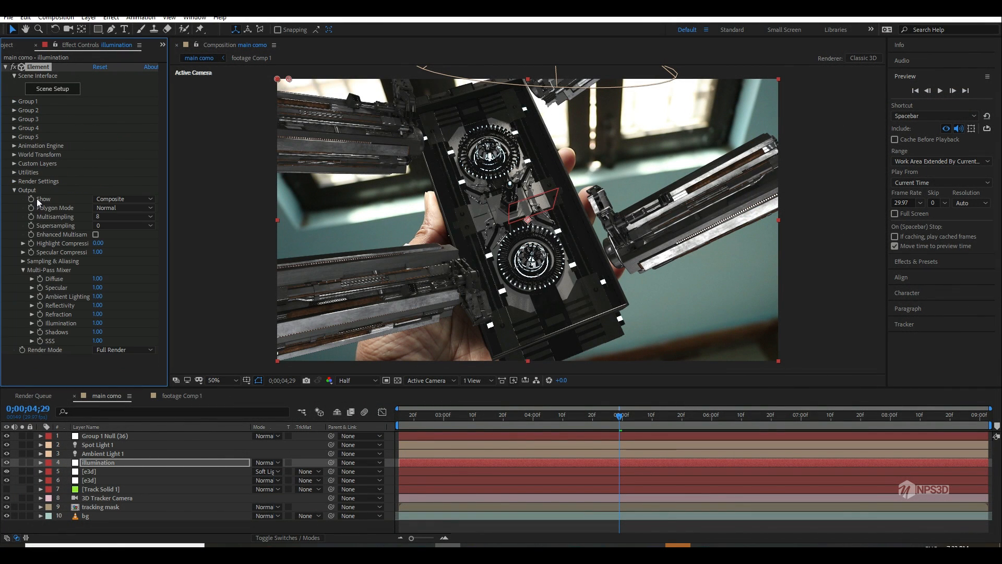
pyautogui.click(116, 201)
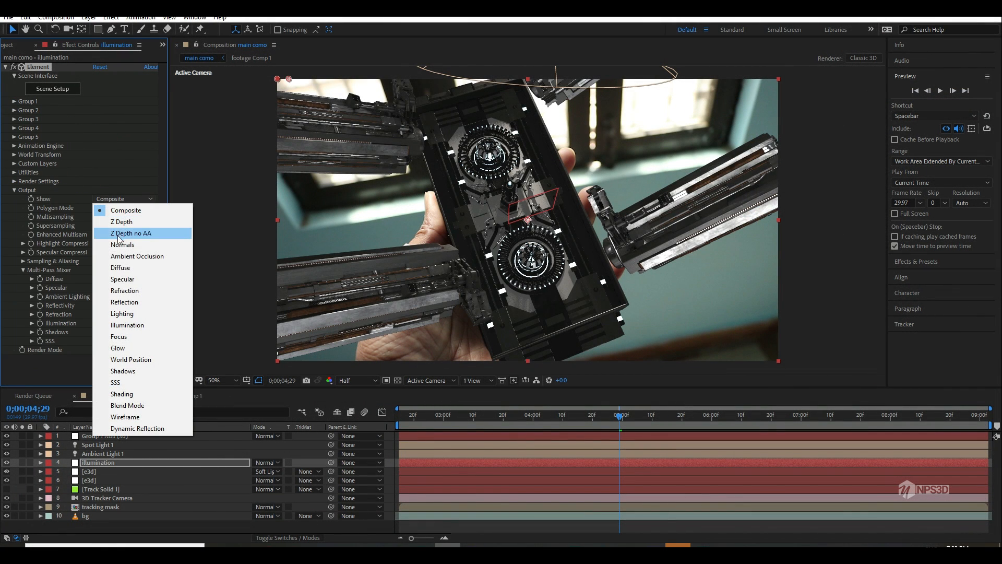
pyautogui.click(127, 325)
# Step: Temporarily solo the illumination layer and toggle the transparency grid to check the pass's background
pyautogui.click(22, 463)
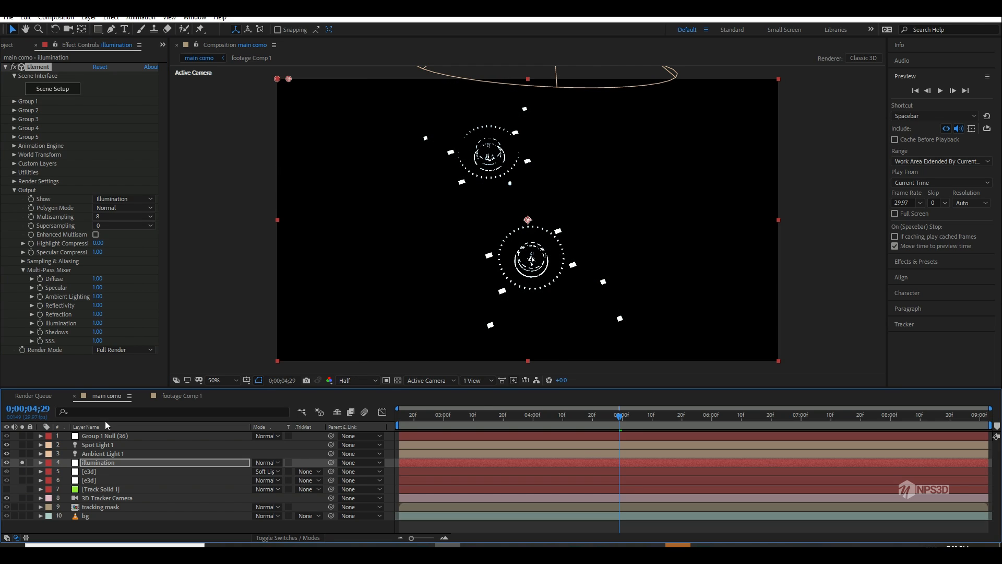
pyautogui.click(397, 380)
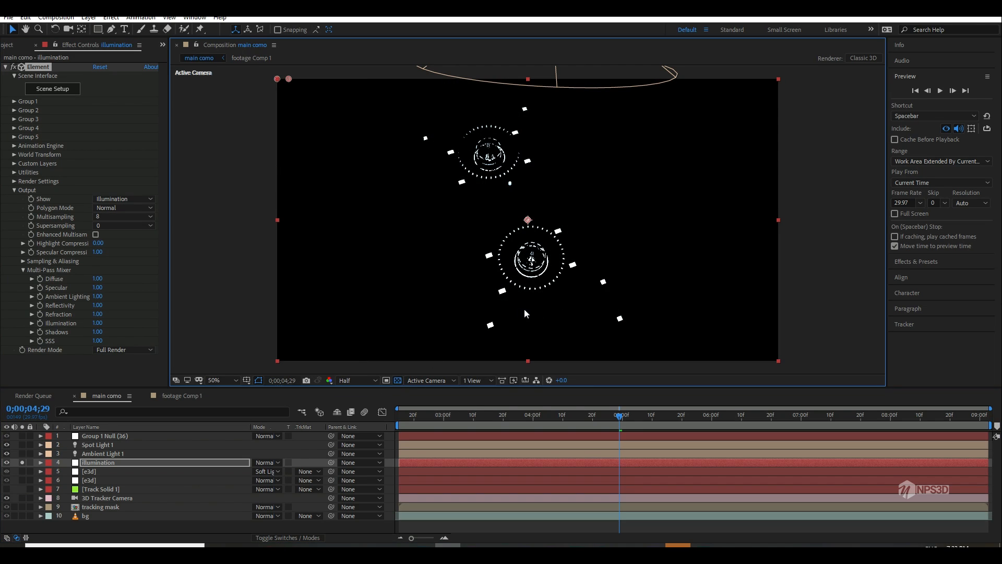
pyautogui.click(22, 462)
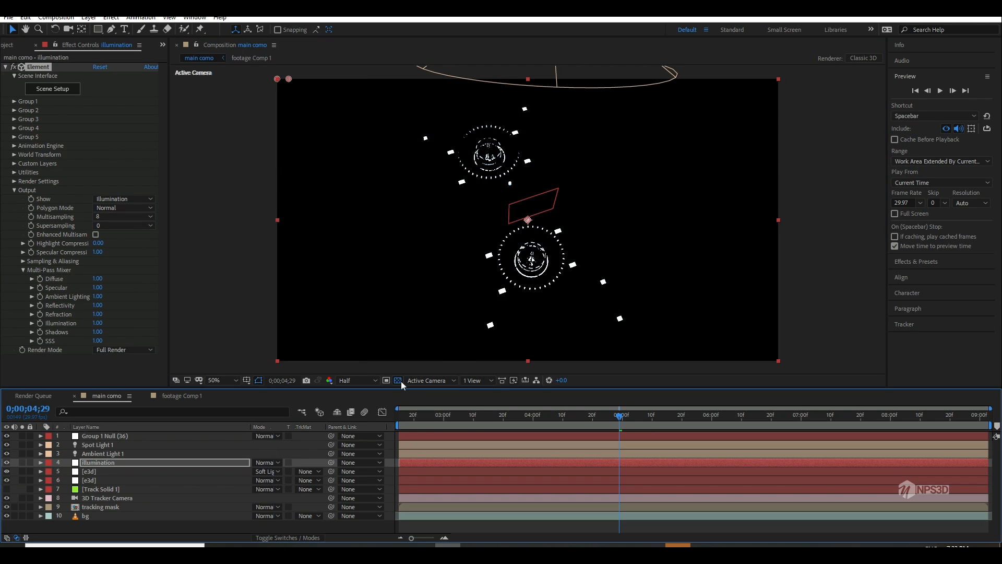
pyautogui.click(399, 381)
# Step: Add an Exposure effect to the illumination layer and set its exposure to 1.00
pyautogui.click(15, 190)
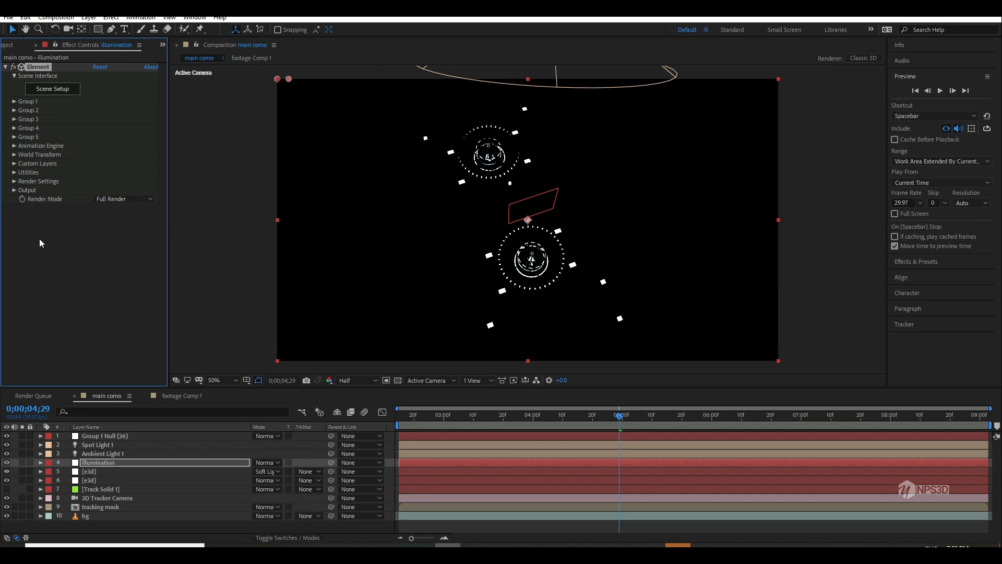
pyautogui.hotkey('ctrl', 'space')
pyautogui.write('expo')
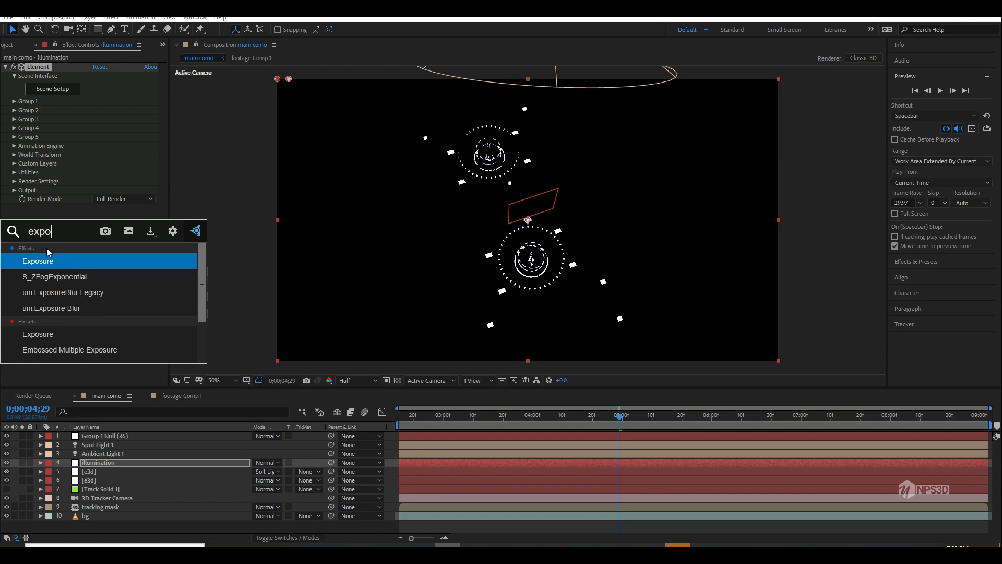
pyautogui.press('Return')
pyautogui.click(141, 233)
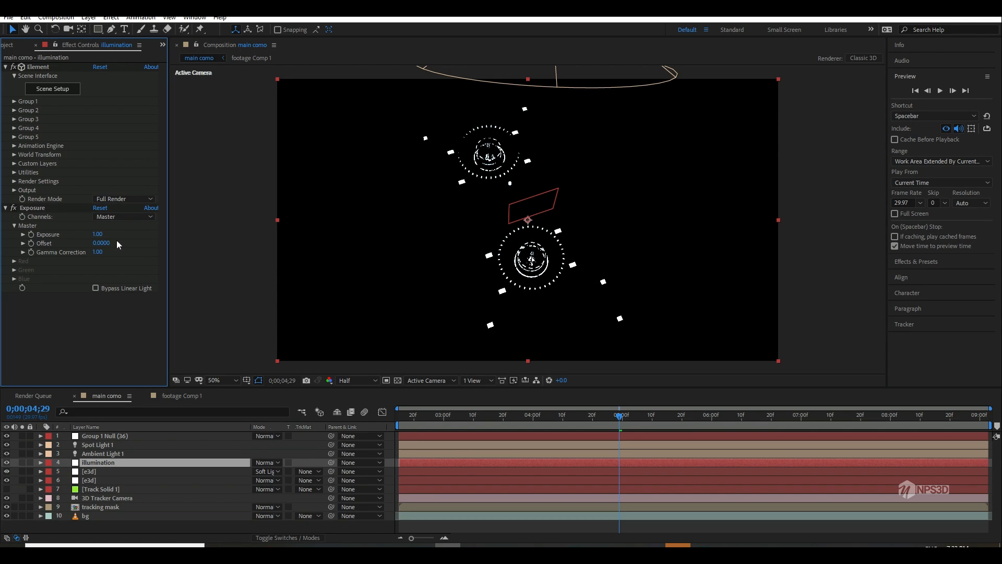
# Step: Add a Glow effect to the illumination layer below Exposure
pyautogui.hotkey('ctrl', 'space')
pyautogui.write('glo')
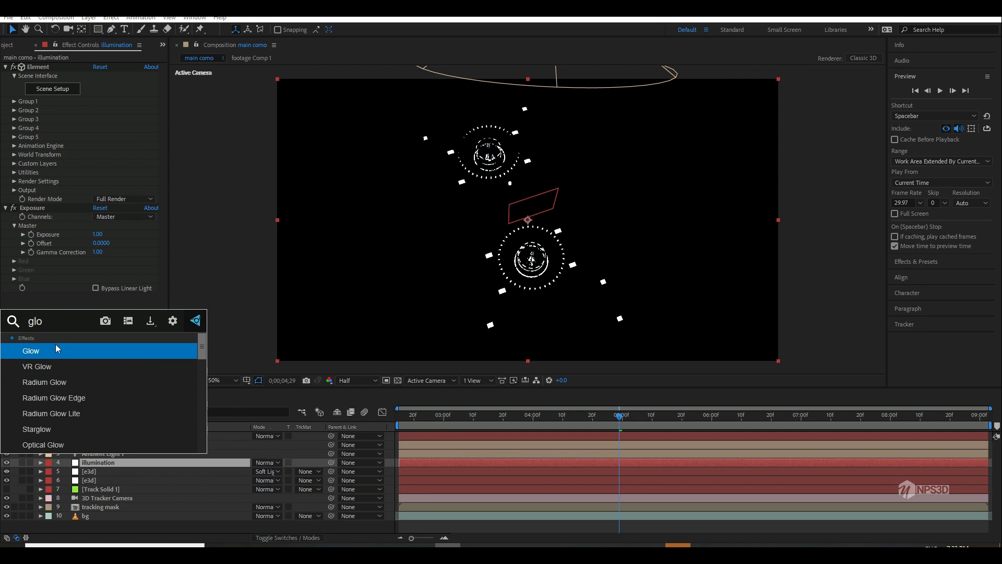
pyautogui.click(56, 349)
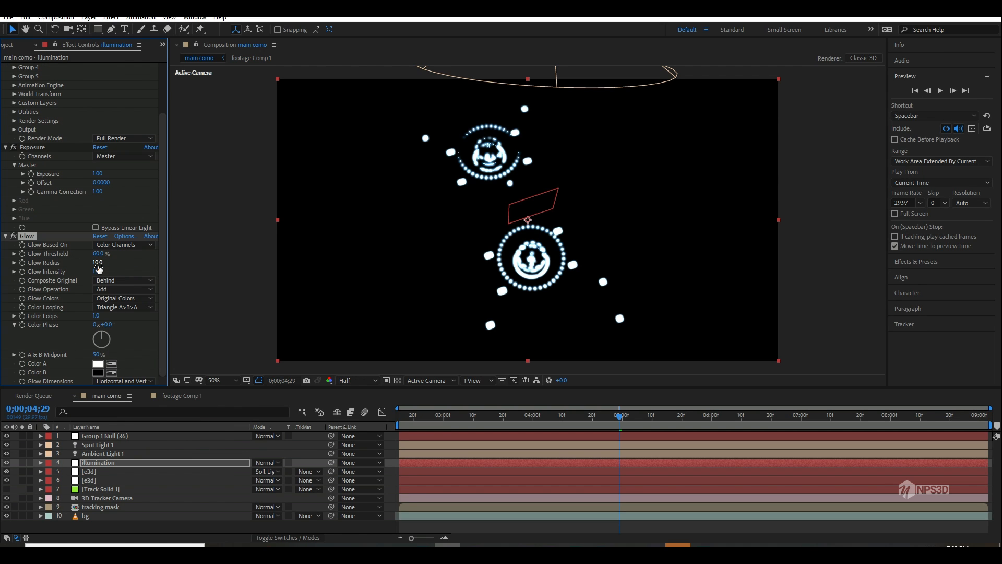
# Step: Set the illumination layer's Glow radius to 70 and its intensity to 0.4
pyautogui.write('70')
pyautogui.press('Return')
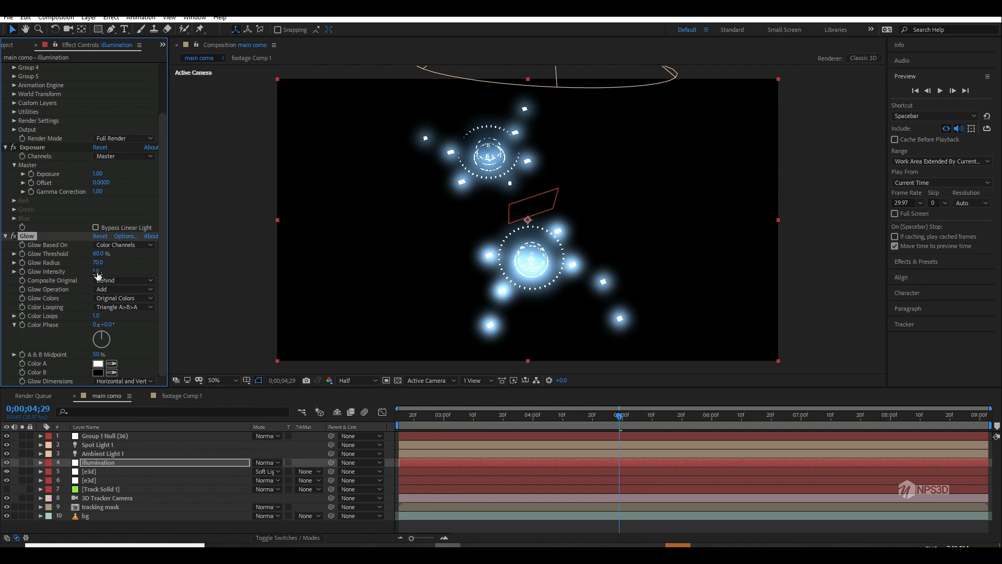
pyautogui.moveTo(98, 274); pyautogui.dragTo(70, 275)
# Step: Stack two duplicates of the Glow, one with radius 199 and the last with radius 615, both at intensity 0.3
pyautogui.hotkey('ctrl', 'd')
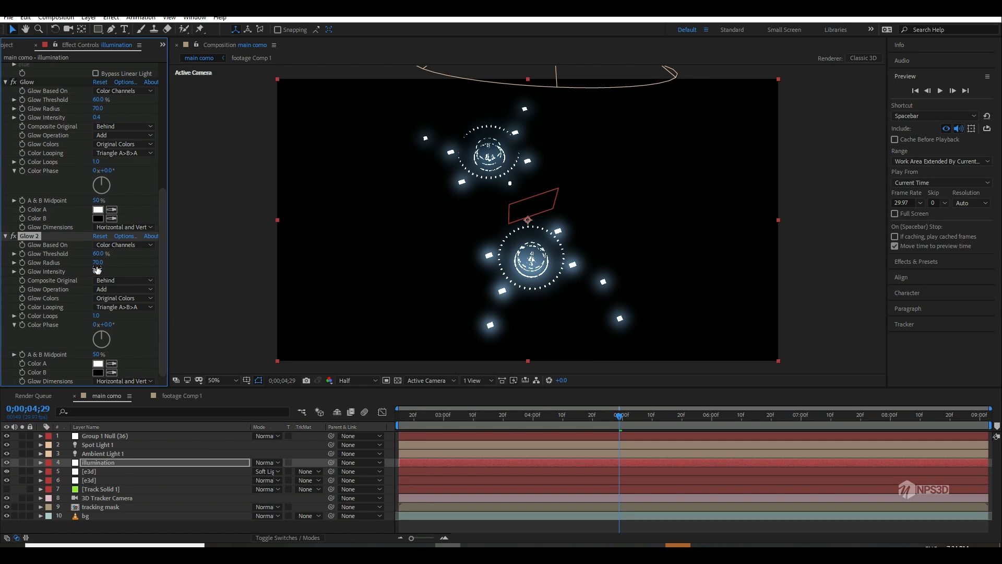
pyautogui.moveTo(97, 264); pyautogui.dragTo(155, 253)
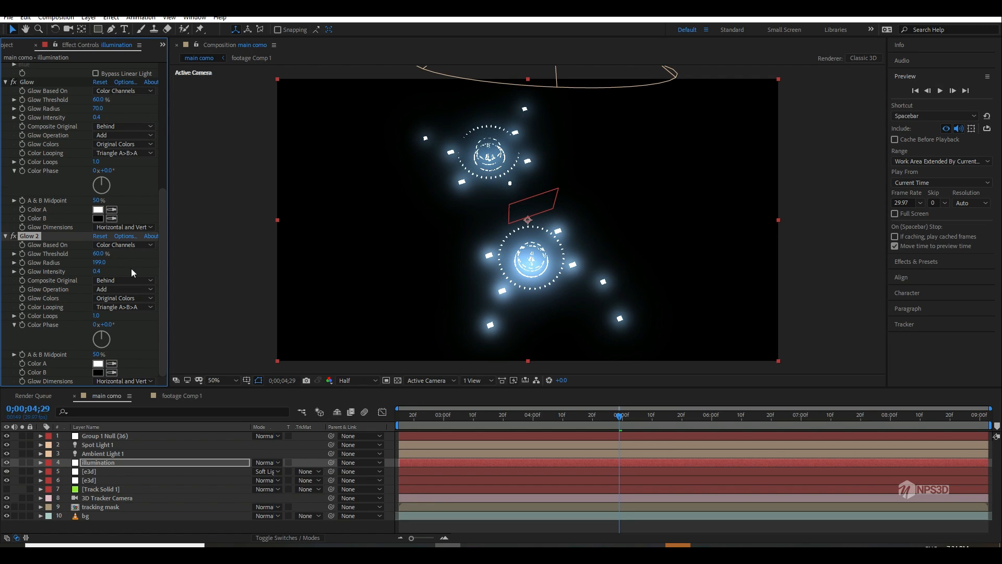
pyautogui.moveTo(96, 272); pyautogui.dragTo(289, 240)
pyautogui.hotkey('ctrl', 'd')
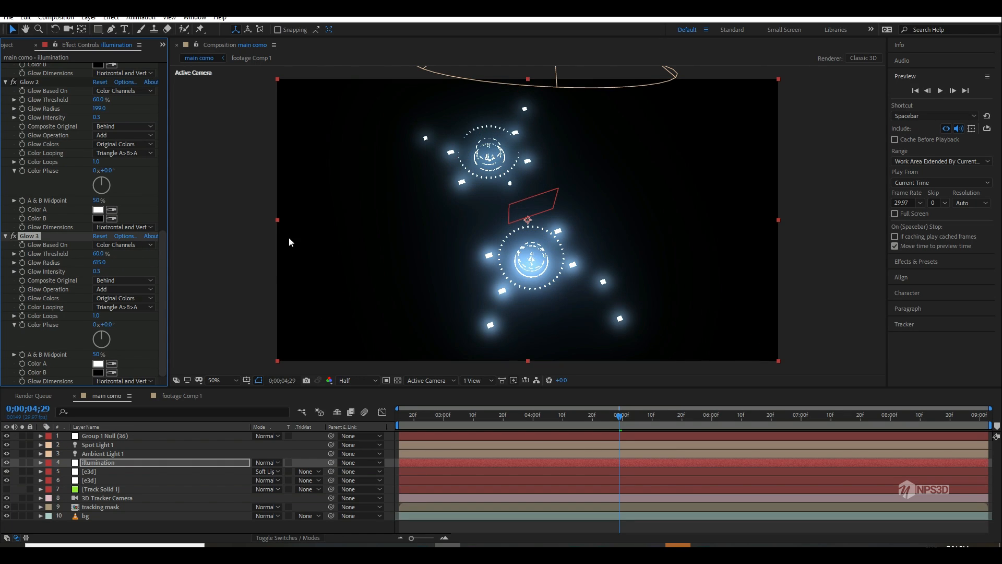
# Step: Set the illumination layer's blending mode to Add, compare it with the layer hidden, and preview the composite
pyautogui.click(270, 464)
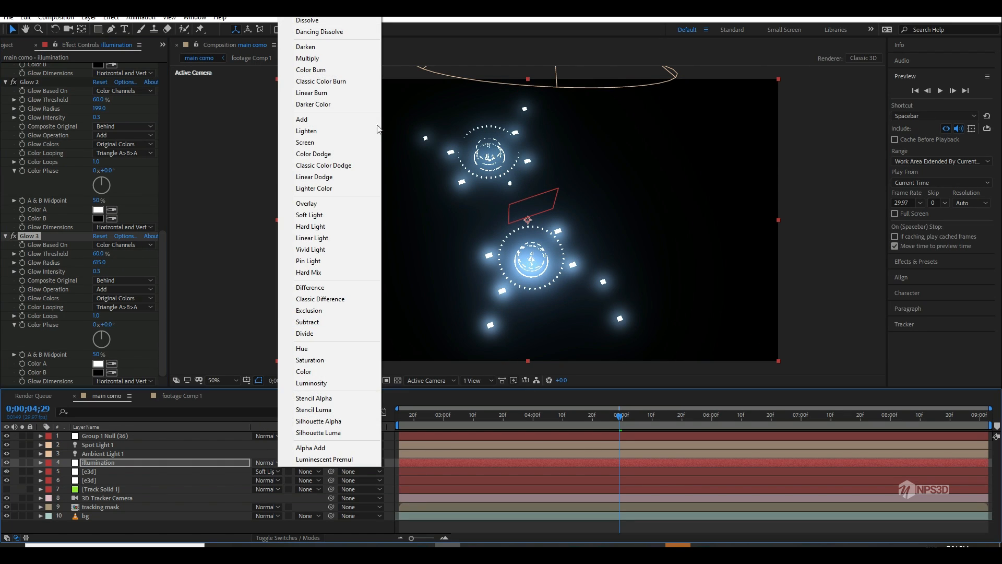
pyautogui.click(333, 121)
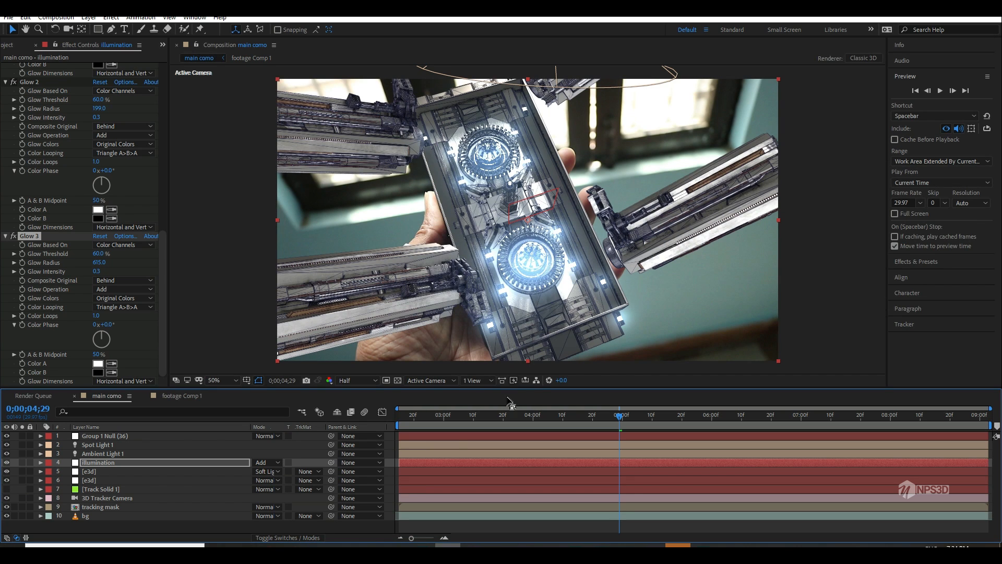
pyautogui.click(7, 462)
pyautogui.click(7, 462)
pyautogui.press('space')
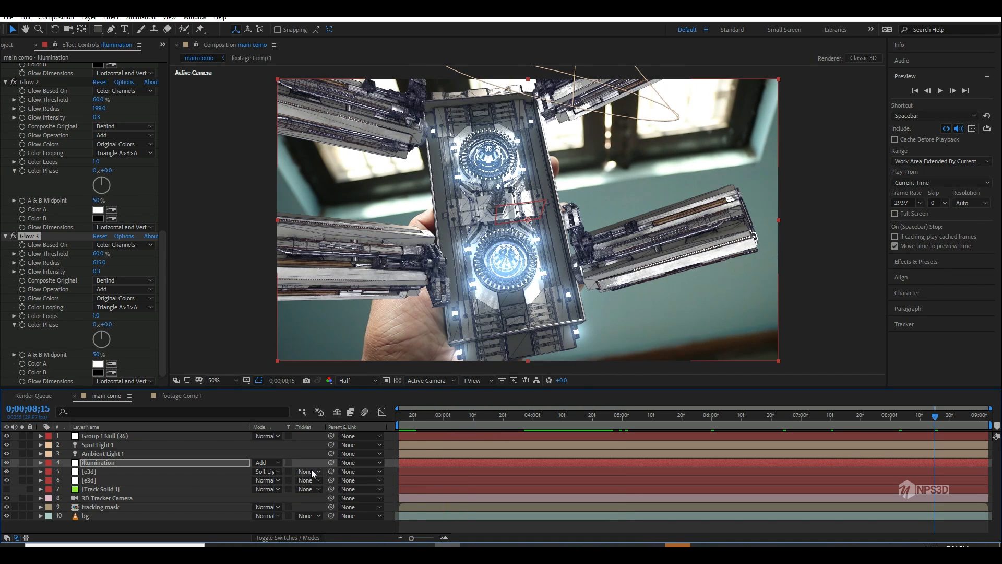
# Step: Rename the Soft Light e3d layer as "lines" and reveal its Opacity property
pyautogui.click(102, 472)
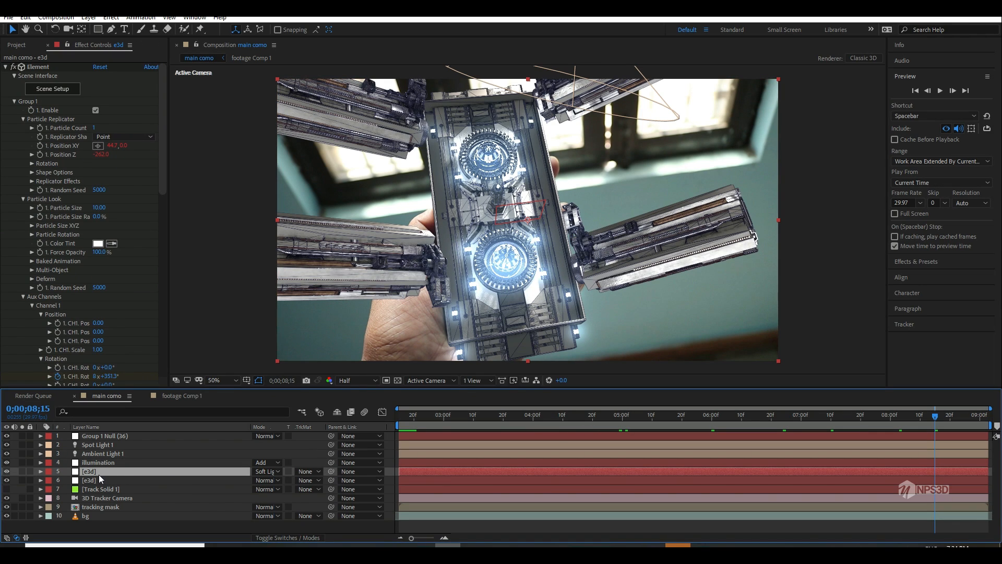
pyautogui.press('Return')
pyautogui.write('lines')
pyautogui.press('Return')
pyautogui.press('t')
pyautogui.moveTo(259, 481); pyautogui.dragTo(288, 470)
pyautogui.click(117, 473)
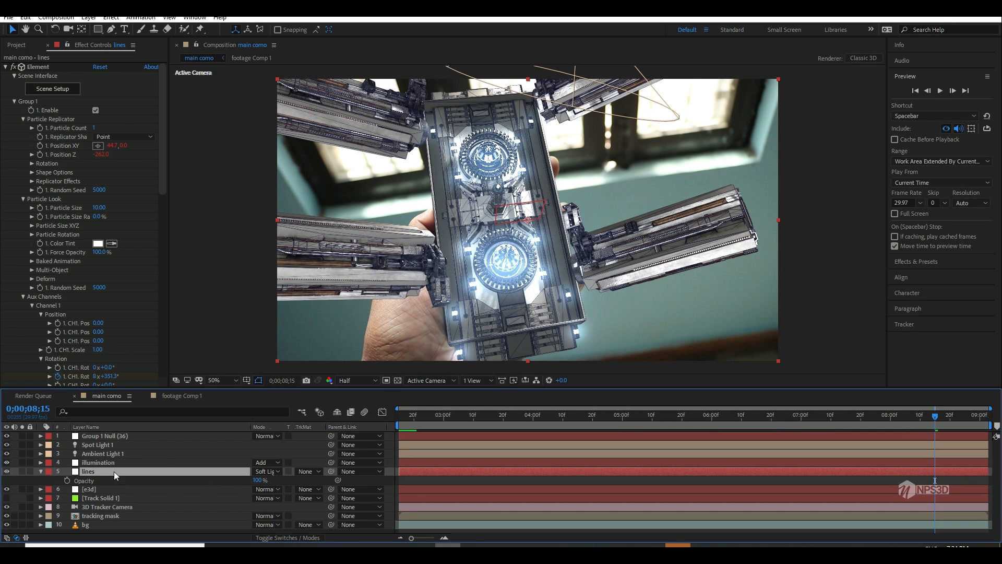
# Step: Solo the lines layer, collapse its Element settings and add a Hue/Saturation effect to it
pyautogui.click(14, 108)
pyautogui.click(14, 102)
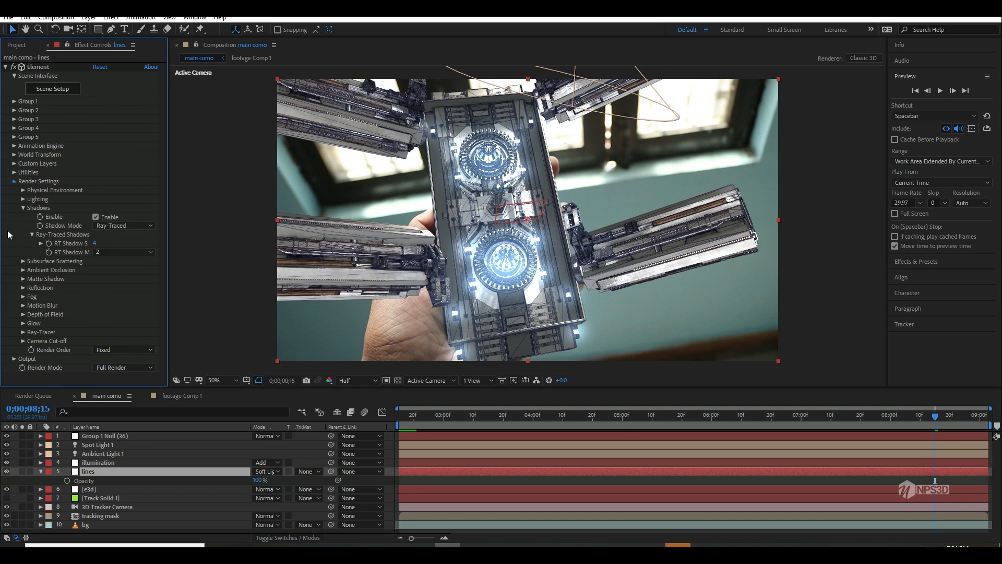
pyautogui.click(14, 181)
pyautogui.click(22, 471)
pyautogui.hotkey('ctrl', 'space')
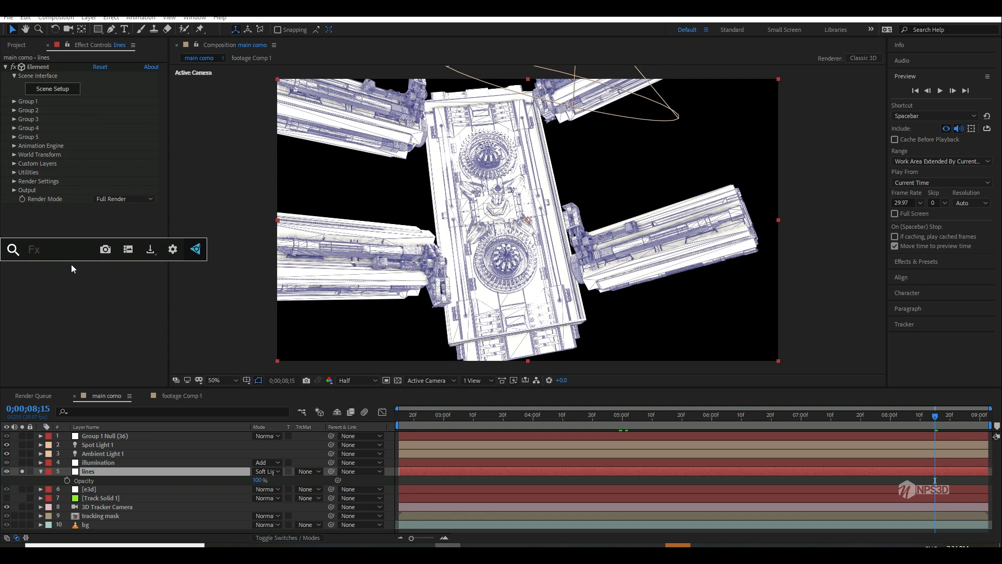
pyautogui.write('hu')
pyautogui.click(66, 275)
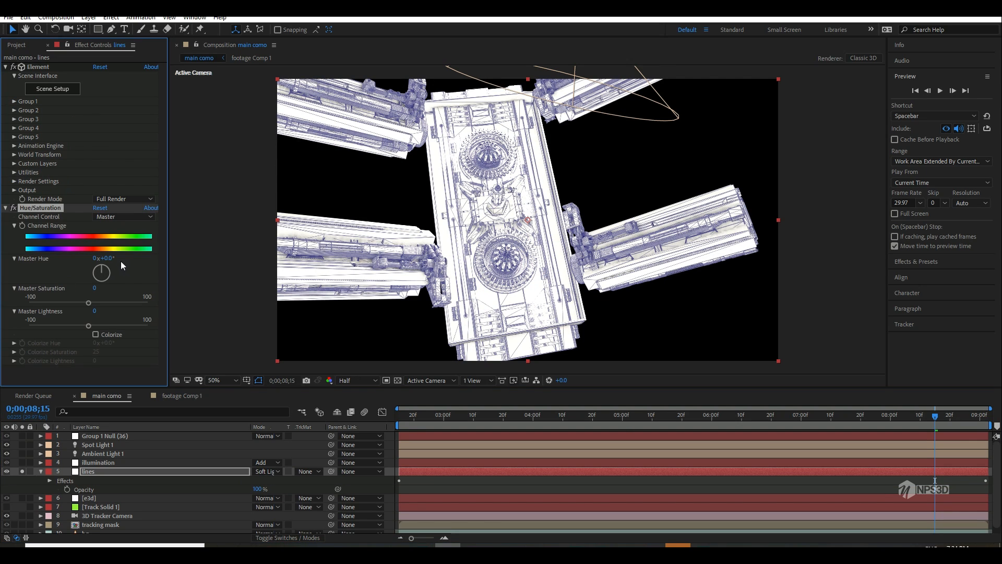
# Step: Shift the lines layer's Master Hue to 1x+98°, unsolo the layer and preview the composite from its start
pyautogui.moveTo(108, 257); pyautogui.dragTo(217, 249)
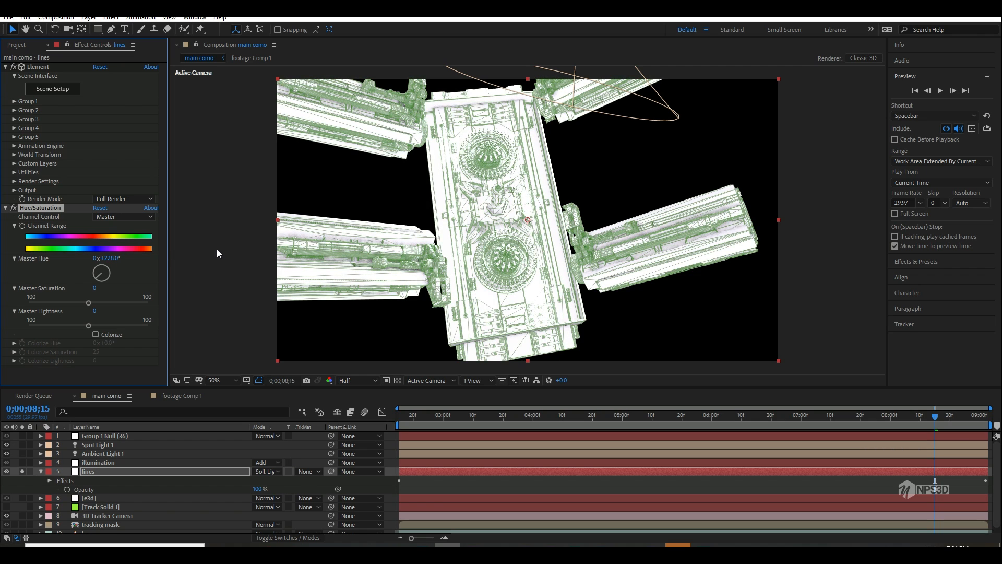
pyautogui.click(21, 472)
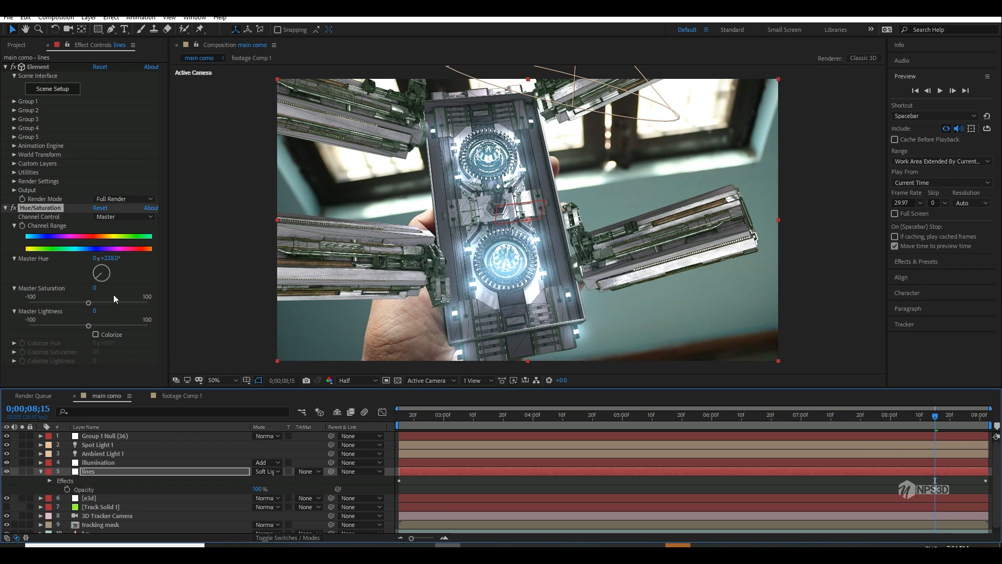
pyautogui.moveTo(133, 257); pyautogui.dragTo(177, 252)
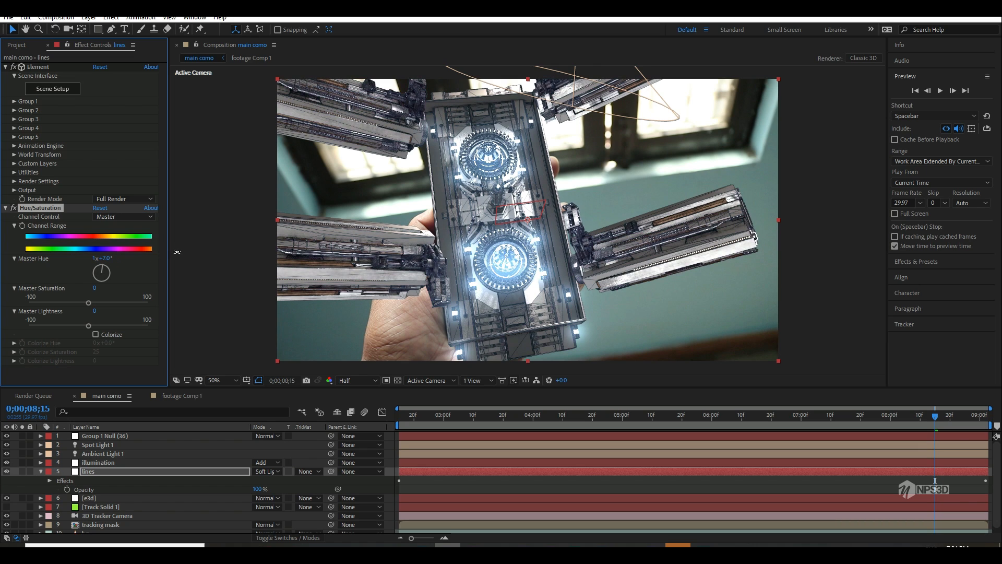
pyautogui.moveTo(249, 250); pyautogui.dragTo(228, 255)
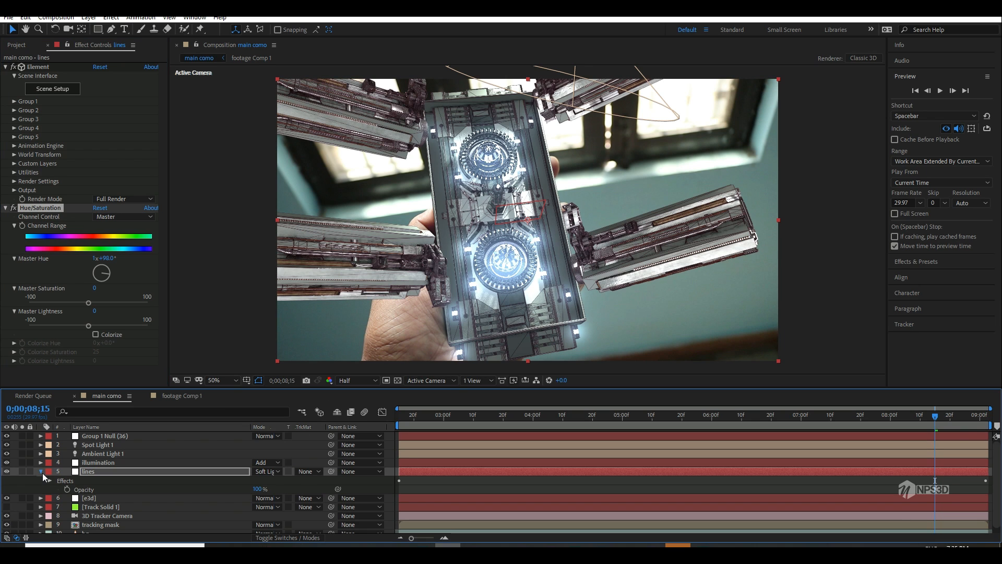
pyautogui.click(40, 471)
pyautogui.press('Home')
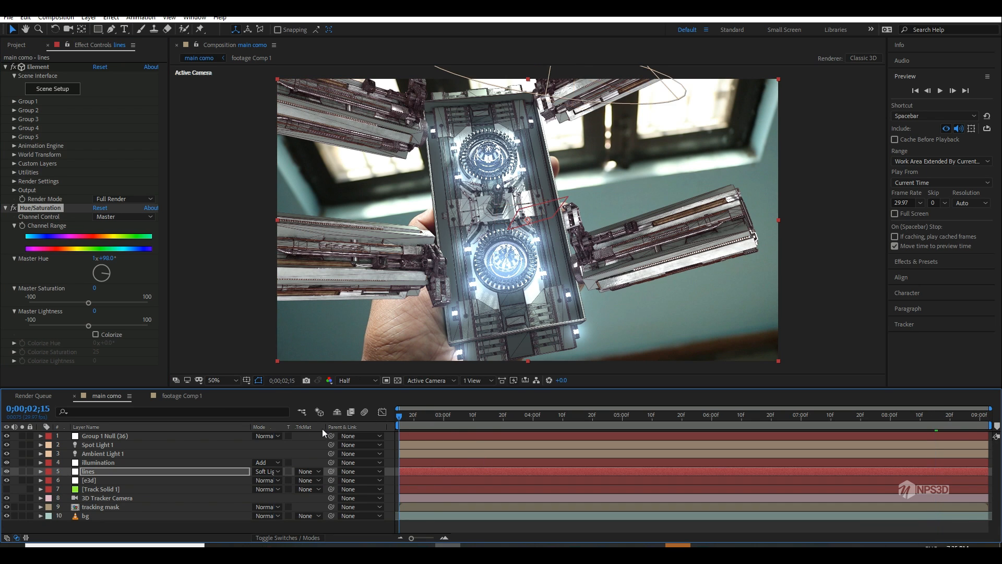
pyautogui.press('space')
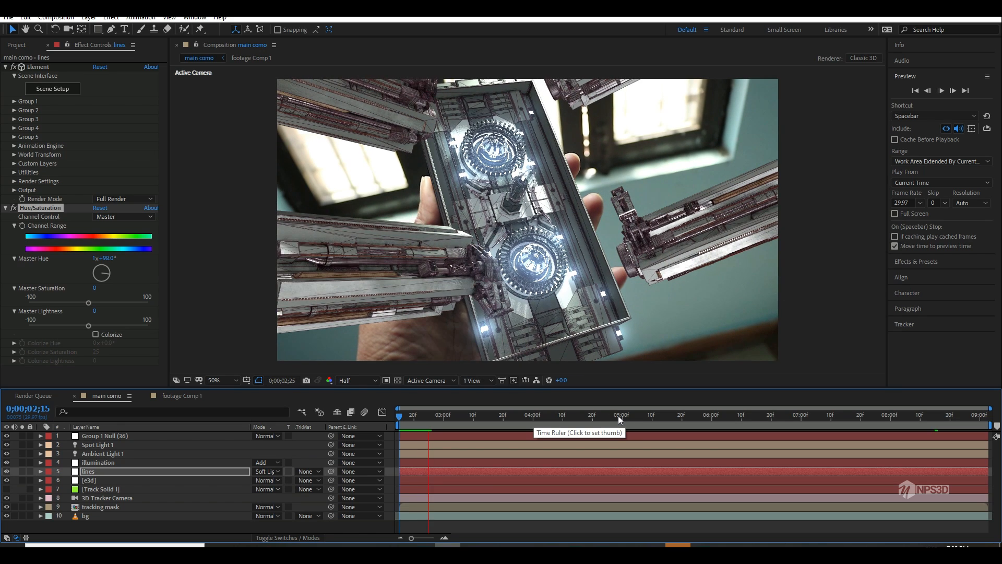
pyautogui.click(619, 415)
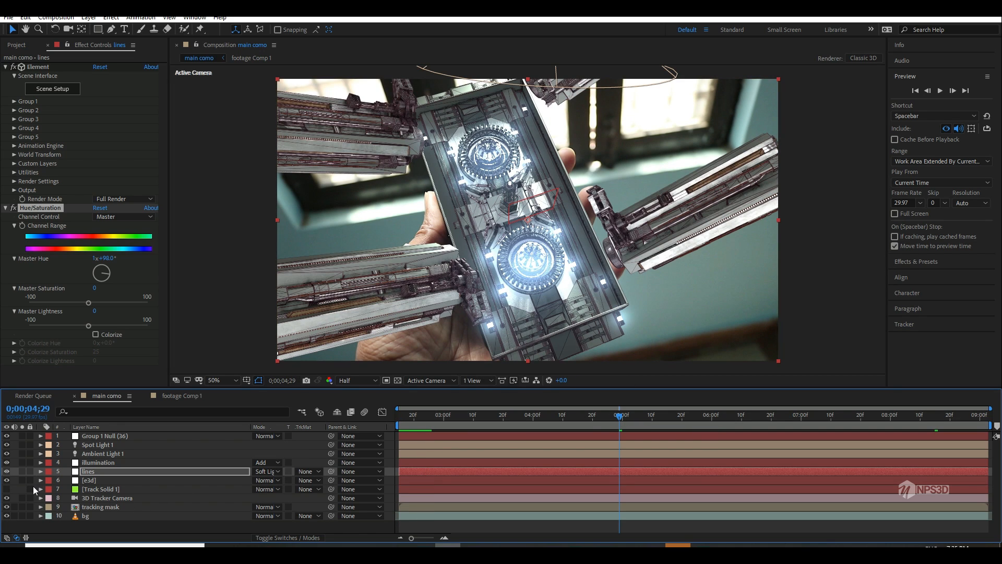
# Step: Pre-compose all the layers of the main composition into a single nested composition
pyautogui.click(73, 528)
pyautogui.click(83, 515)
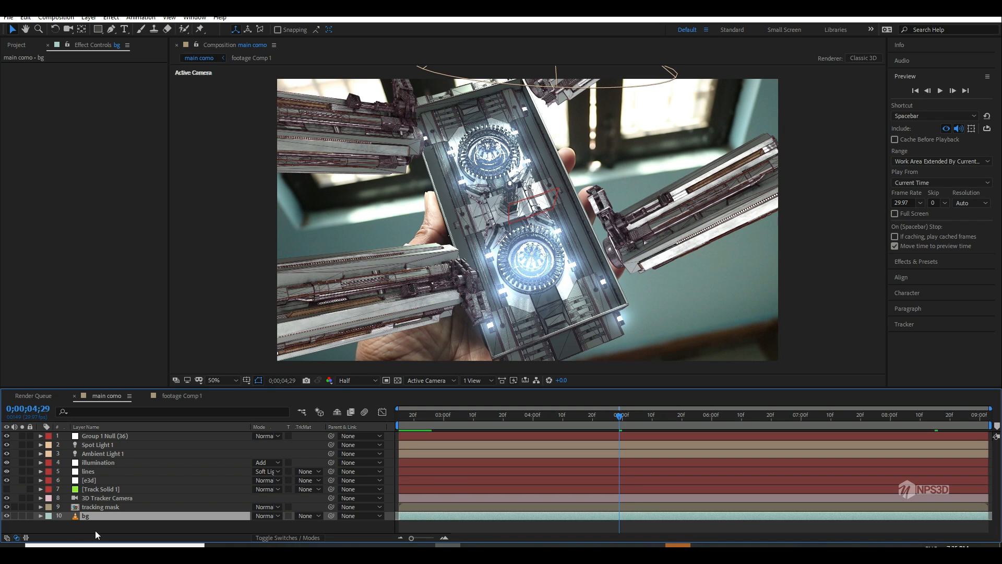
pyautogui.click(95, 530)
pyautogui.hotkey('ctrl', 'a')
pyautogui.rightClick(105, 475)
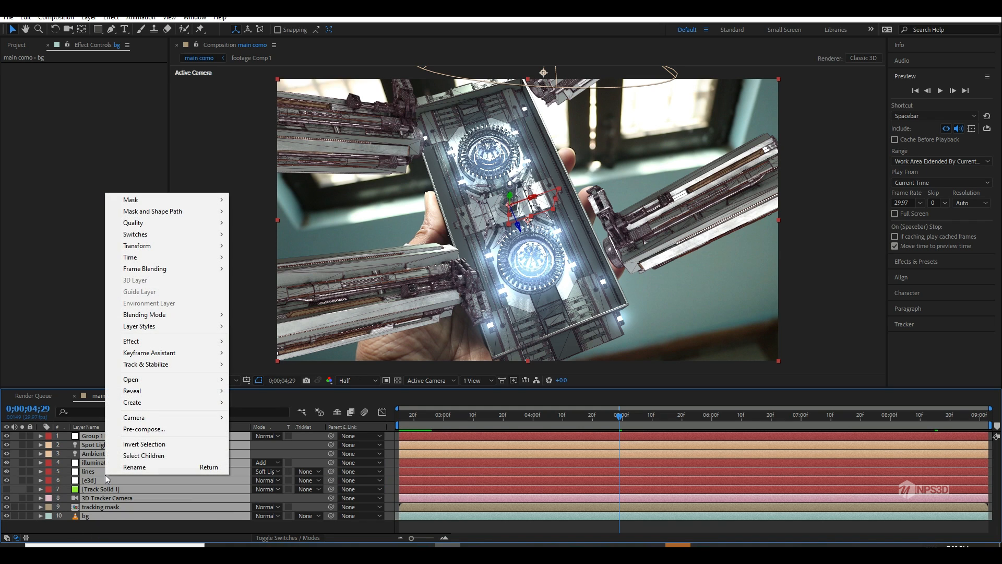
pyautogui.click(144, 429)
pyautogui.click(527, 343)
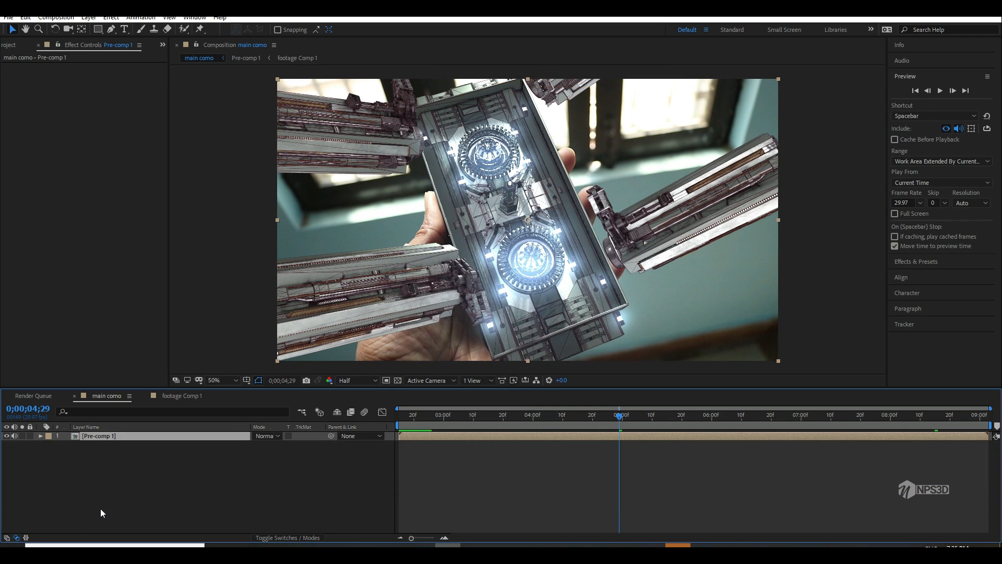
# Step: Add a new adjustment layer above the pre-composed layer and apply a Curves effect to it
pyautogui.rightClick(111, 499)
pyautogui.moveTo(172, 385)
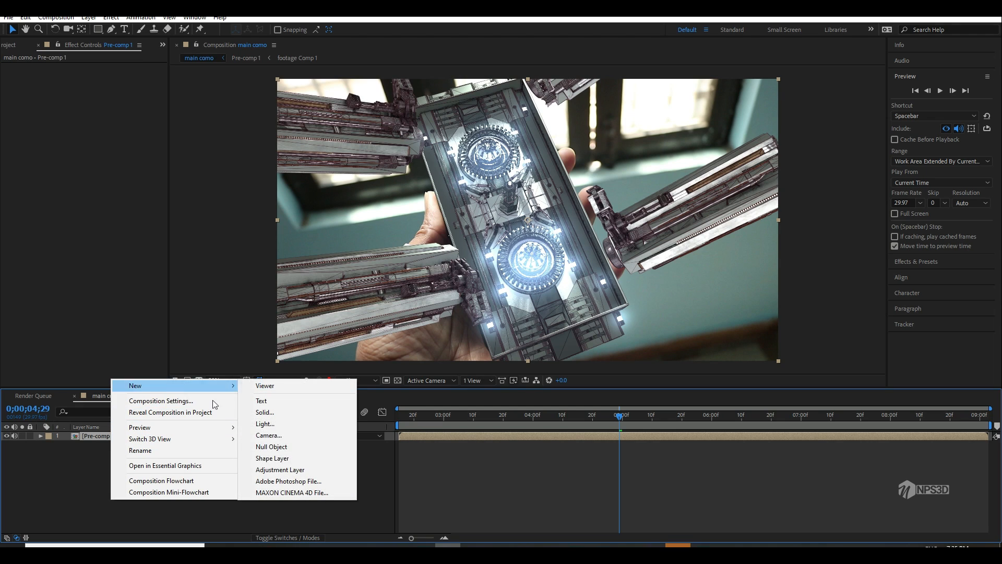
pyautogui.click(277, 470)
pyautogui.hotkey('ctrl', 'space')
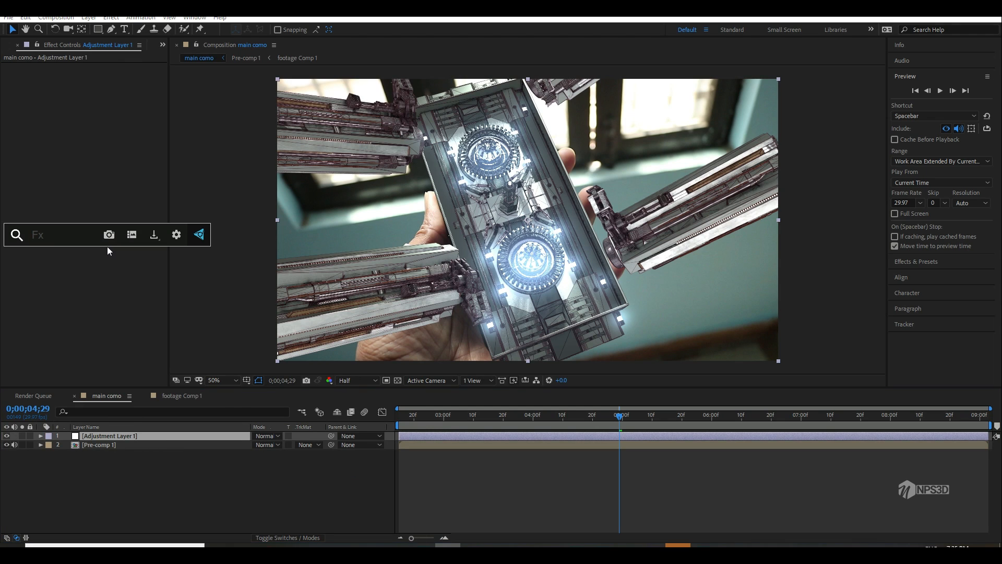
pyautogui.write('cu')
pyautogui.press('Return')
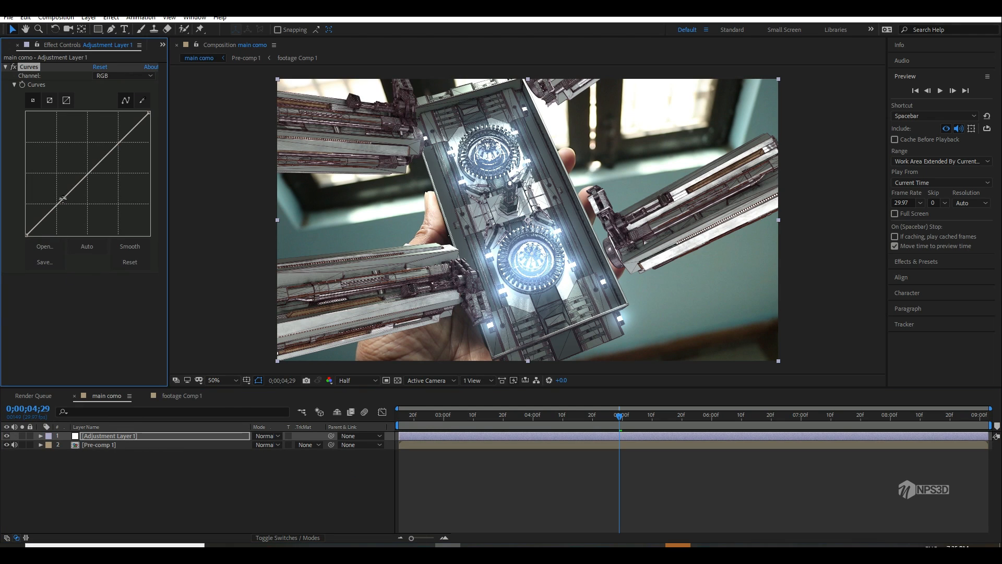
# Step: Shape the RGB curve into a gentle S, darkening the shadows and slightly lifting the highlights
pyautogui.moveTo(63, 198); pyautogui.dragTo(63, 210)
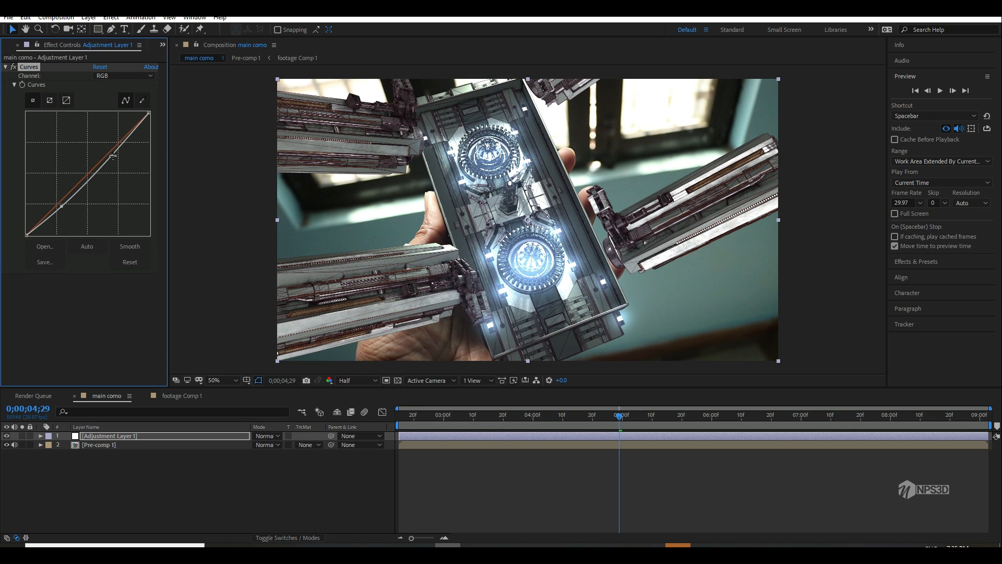
pyautogui.moveTo(113, 156)
pyautogui.mouseDown()
pyautogui.moveTo(134, 158)
pyautogui.moveTo(118, 142)
pyautogui.mouseUp()
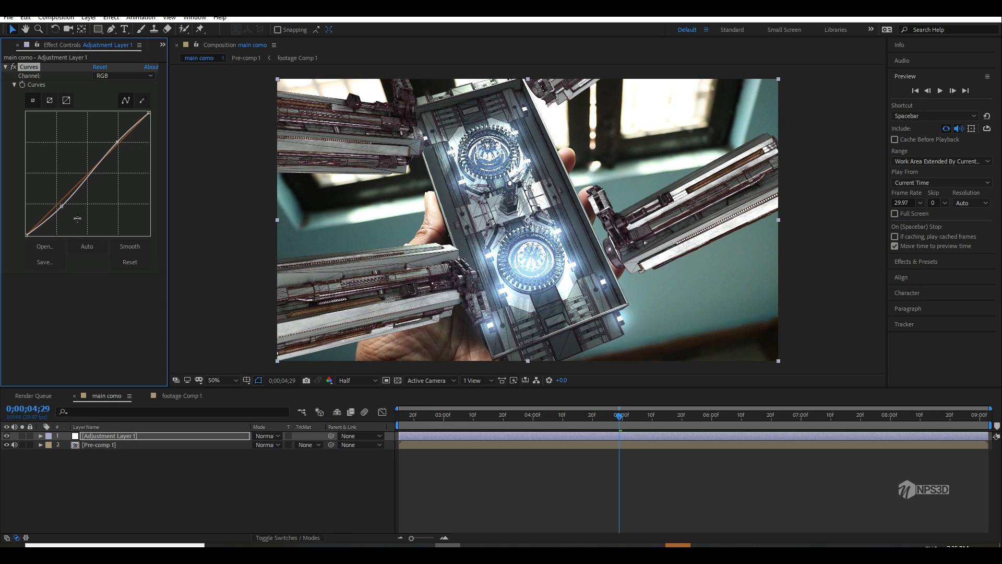
pyautogui.moveTo(61, 209); pyautogui.dragTo(63, 217)
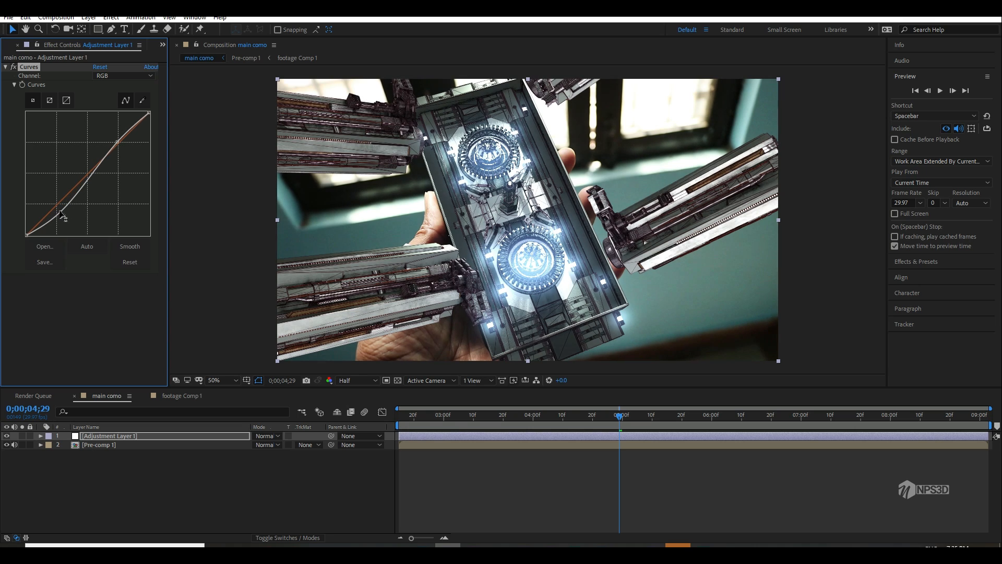
# Step: On the red channel of Curves, lower the highlight endpoint and raise the shadow endpoint slightly
pyautogui.click(111, 76)
pyautogui.click(107, 99)
pyautogui.moveTo(149, 114); pyautogui.dragTo(155, 124)
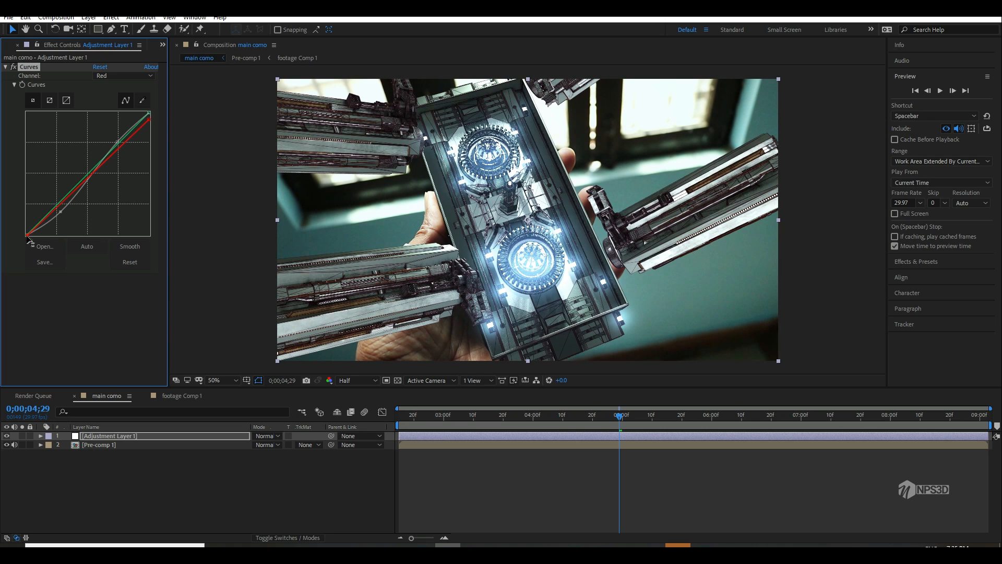
# Step: On the green channel of Curves, fine-tune the highlight and shadow endpoints
pyautogui.click(129, 77)
pyautogui.click(107, 107)
pyautogui.moveTo(150, 113); pyautogui.dragTo(150, 121)
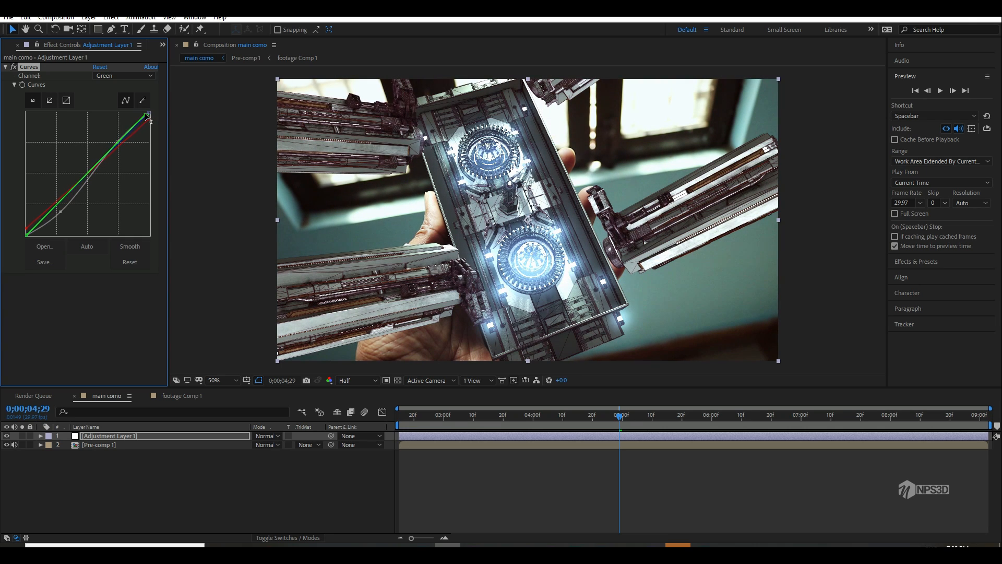
pyautogui.moveTo(27, 235); pyautogui.dragTo(29, 241)
# Step: On the blue channel of Curves, raise the shadow endpoint and lower the highlight endpoint, and return to the composition's start
pyautogui.click(124, 75)
pyautogui.click(111, 123)
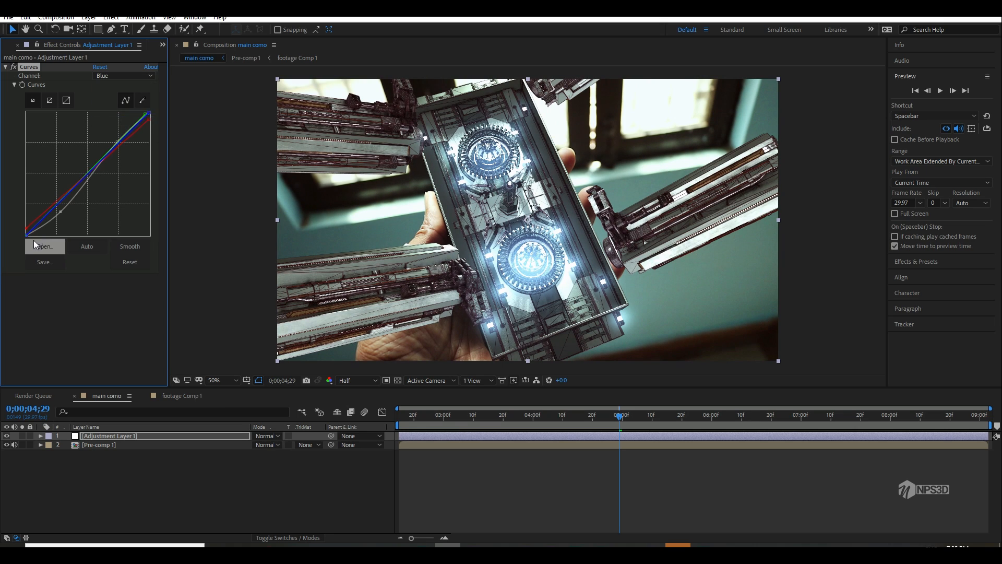
pyautogui.click(24, 231)
pyautogui.moveTo(25, 235); pyautogui.dragTo(25, 230)
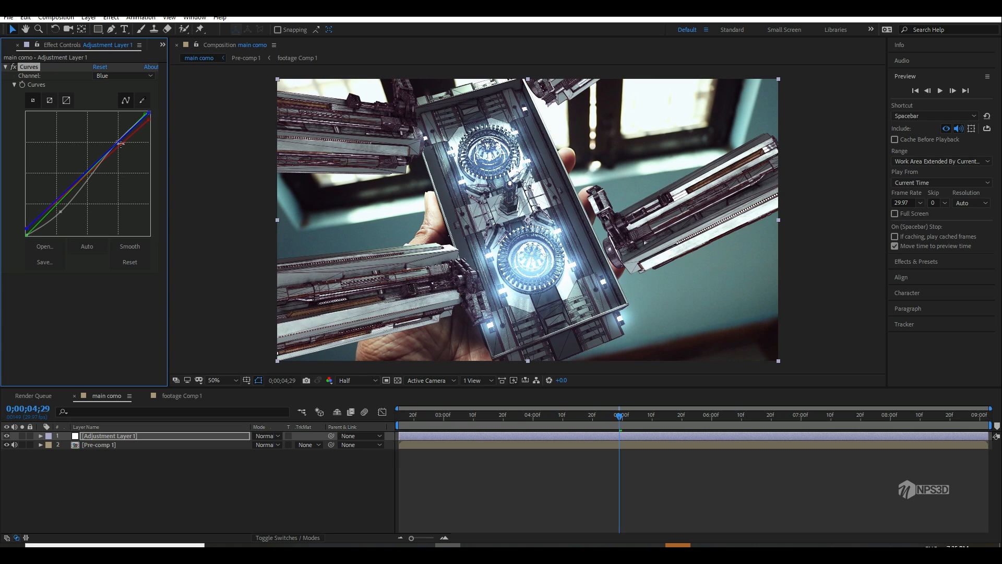
pyautogui.moveTo(150, 113); pyautogui.dragTo(156, 123)
pyautogui.moveTo(465, 415); pyautogui.dragTo(324, 432)
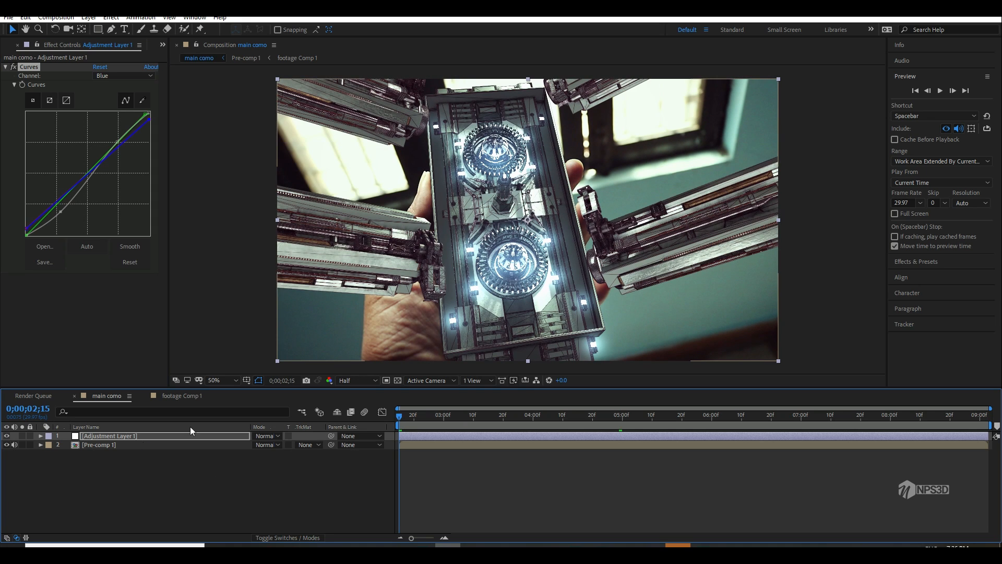
# Step: Open the nested composition, show the layer switches and enable motion blur on its Element layers, including illumination and lines
pyautogui.click(174, 395)
pyautogui.click(119, 396)
pyautogui.doubleClick(113, 446)
pyautogui.press('F4')
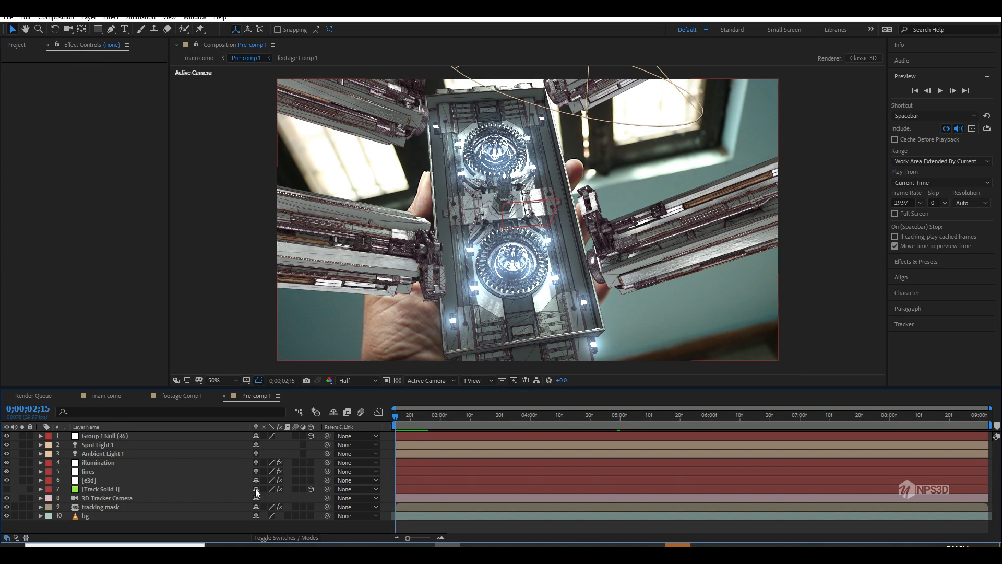
pyautogui.moveTo(296, 474); pyautogui.dragTo(293, 461)
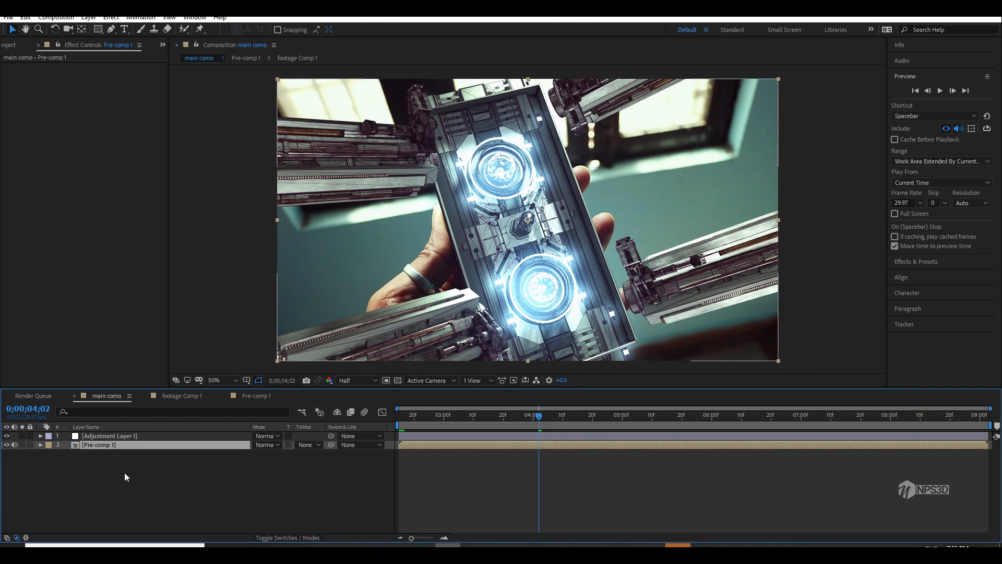
# Step: Create a second adjustment layer above the nested composition in main como and apply the Exposure effect to it
pyautogui.rightClick(113, 445)
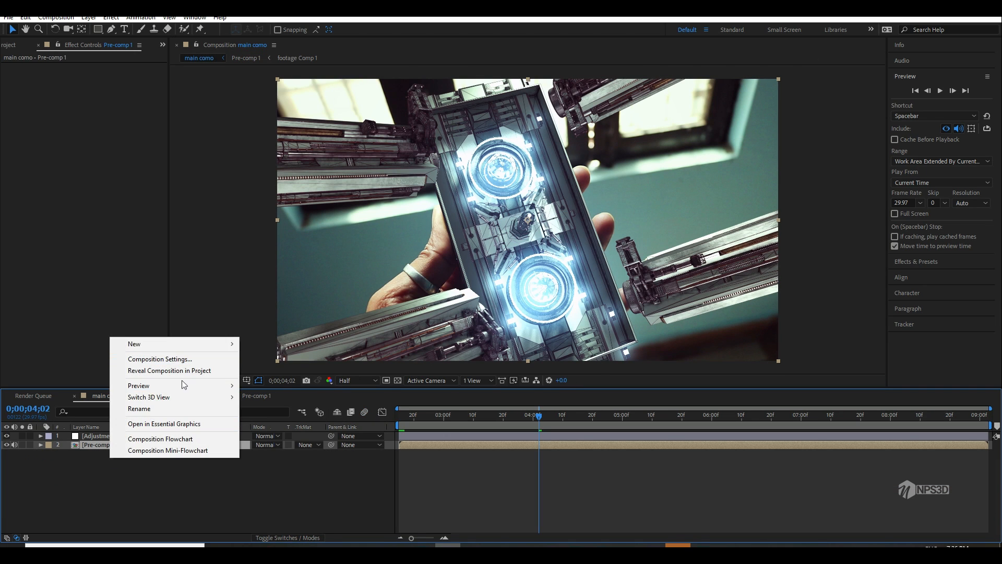
pyautogui.moveTo(161, 343)
pyautogui.click(302, 437)
pyautogui.hotkey('ctrl', 'space')
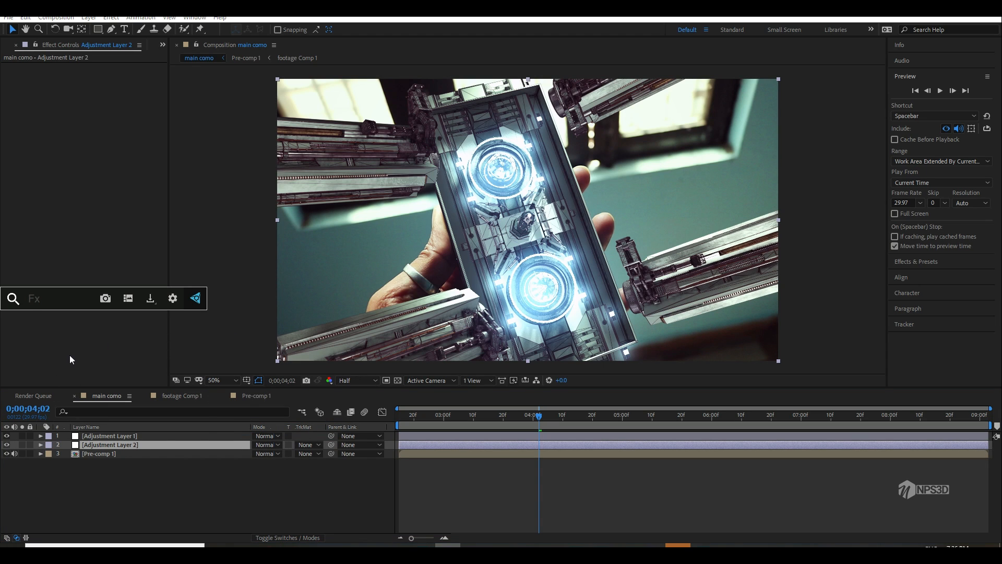
pyautogui.write('expo')
pyautogui.click(66, 333)
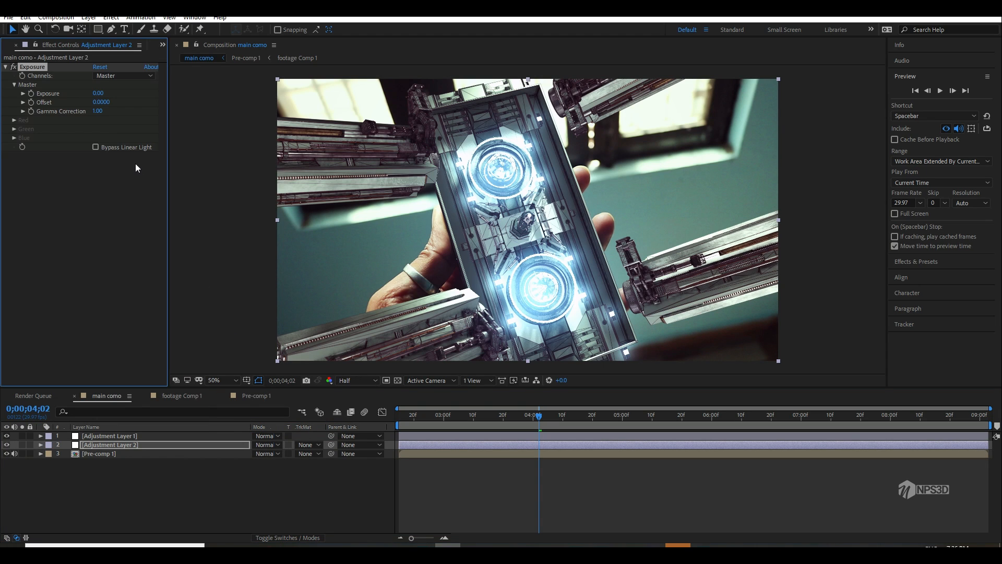
# Step: Set the master exposure on Adjustment Layer 2 to -0.44, leaving gamma correction at its default
pyautogui.moveTo(98, 114); pyautogui.dragTo(21, 127)
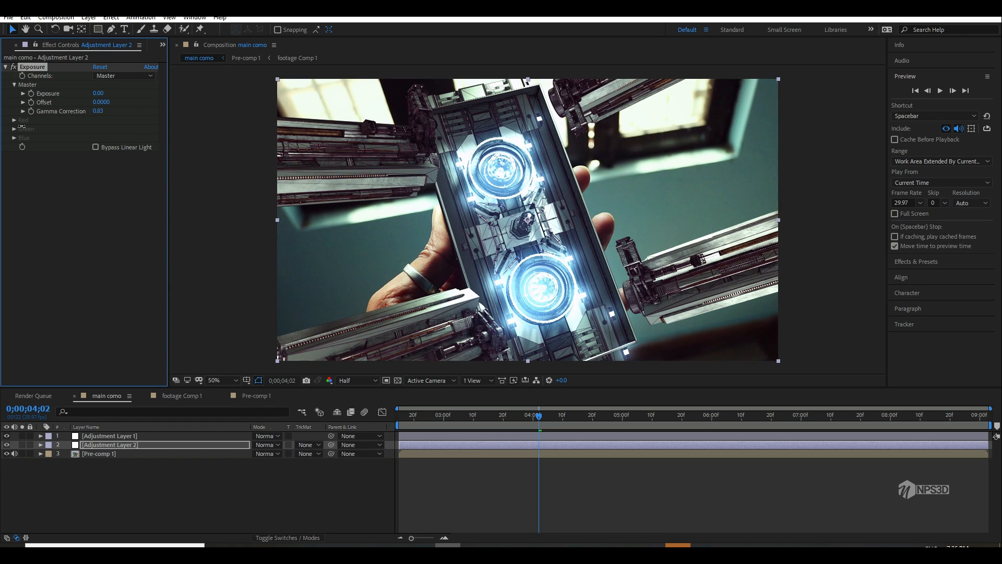
pyautogui.hotkey('ctrl', 'z')
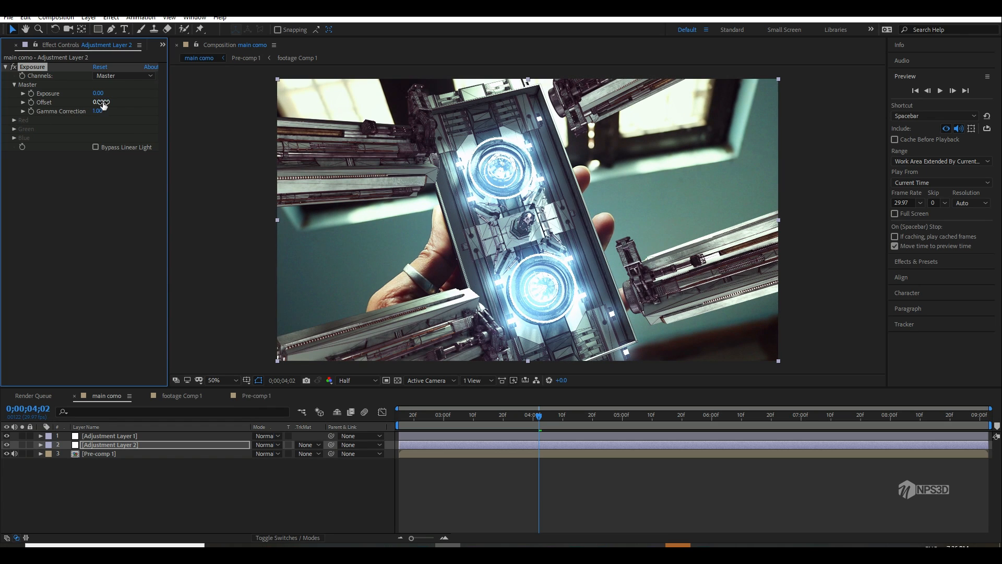
pyautogui.moveTo(99, 94); pyautogui.dragTo(49, 95)
pyautogui.moveTo(2, 117); pyautogui.dragTo(2, 120)
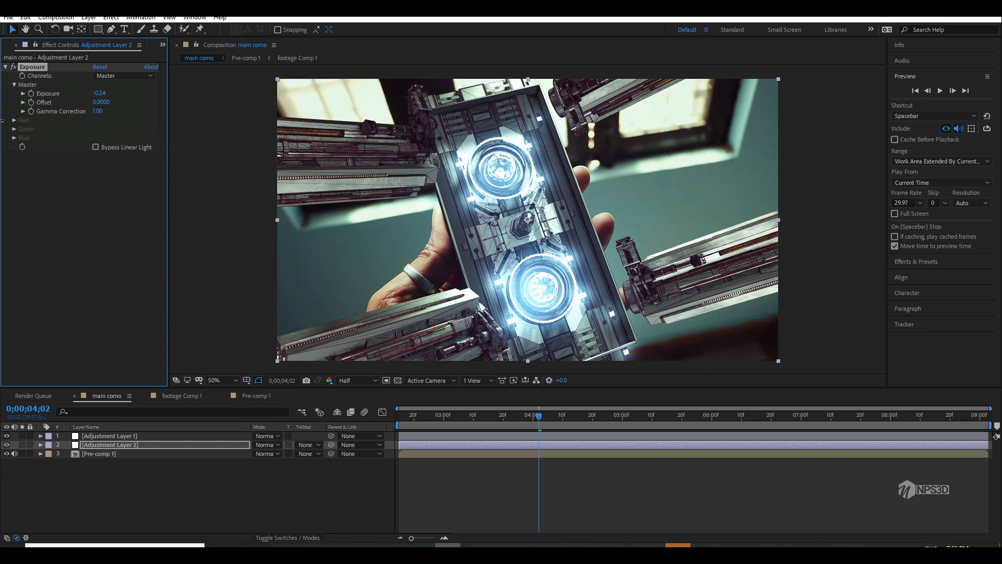
pyautogui.moveTo(99, 94); pyautogui.dragTo(2, 94)
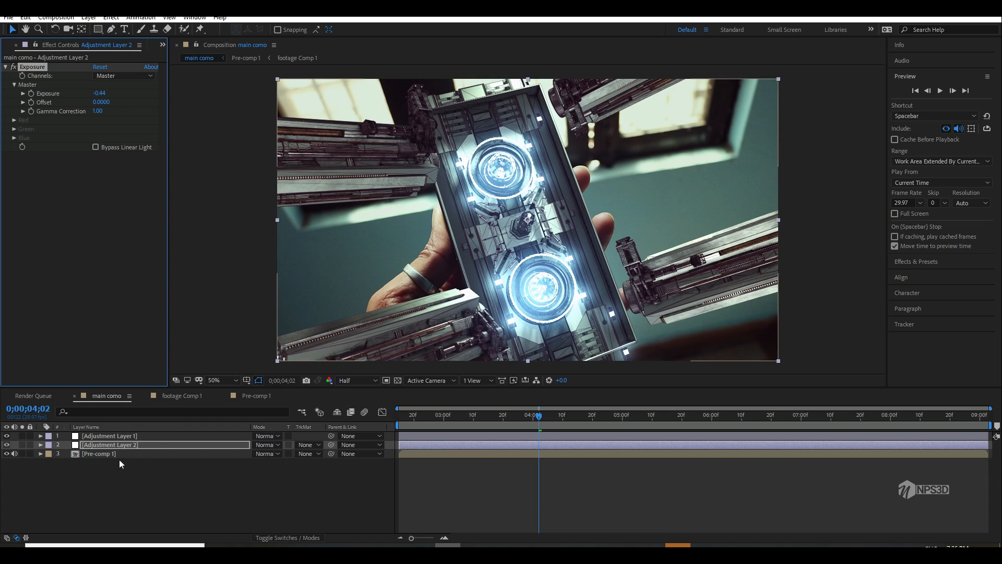
pyautogui.rightClick(115, 476)
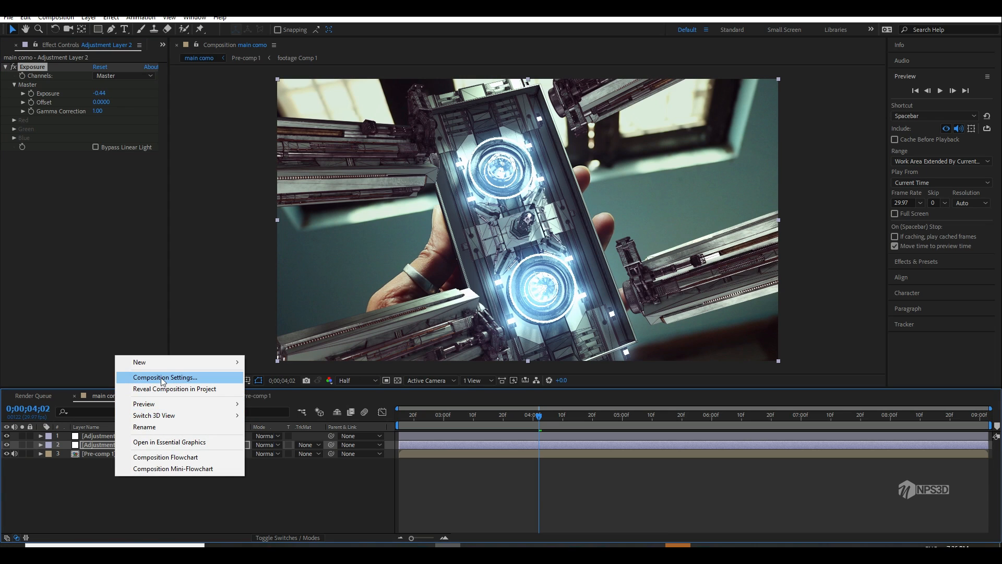
pyautogui.click(102, 468)
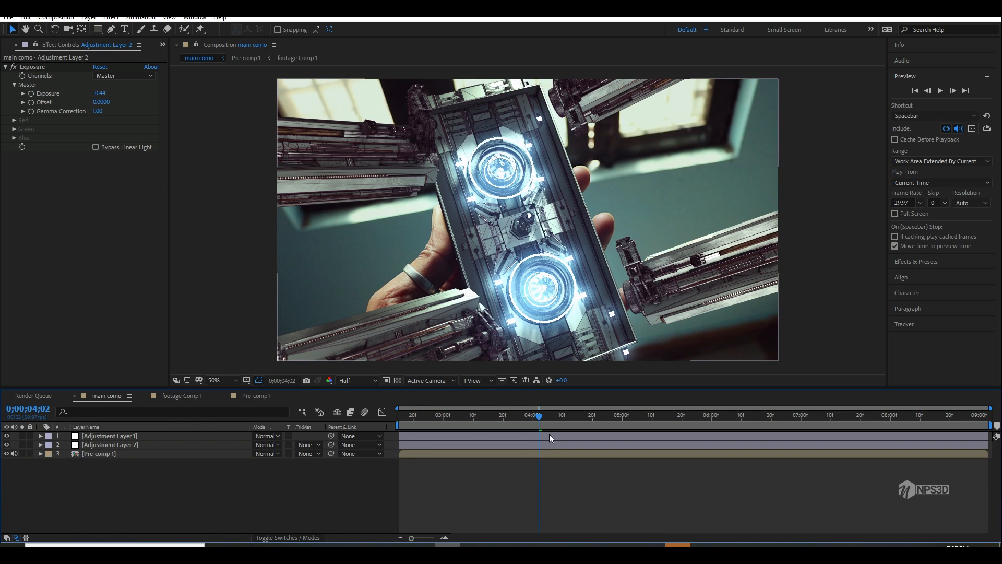
# Step: On the illumination layer in Pre-comp 1, add Hue/Saturation and set the master hue to +155° for a red glow
pyautogui.click(465, 417)
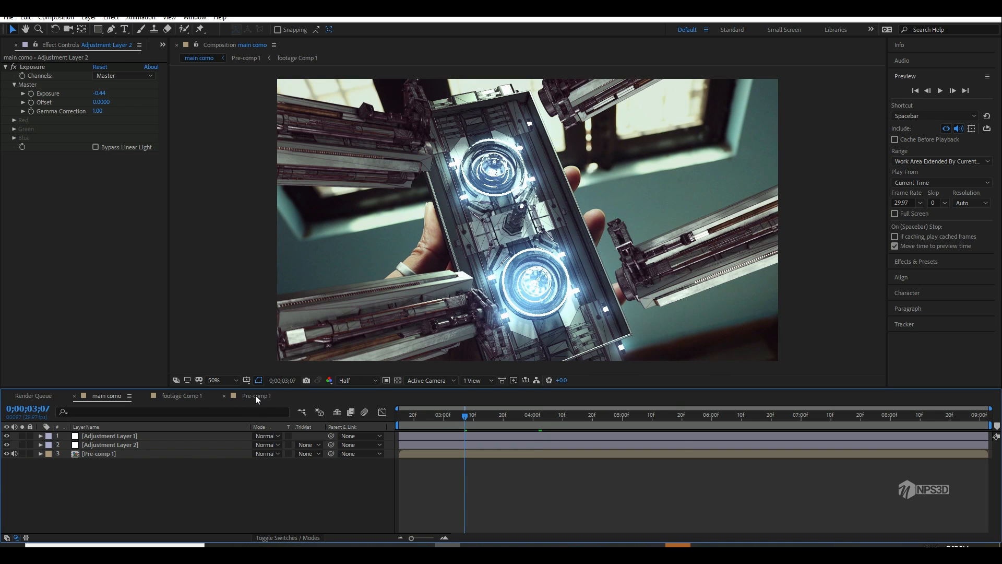
pyautogui.click(256, 396)
pyautogui.click(104, 463)
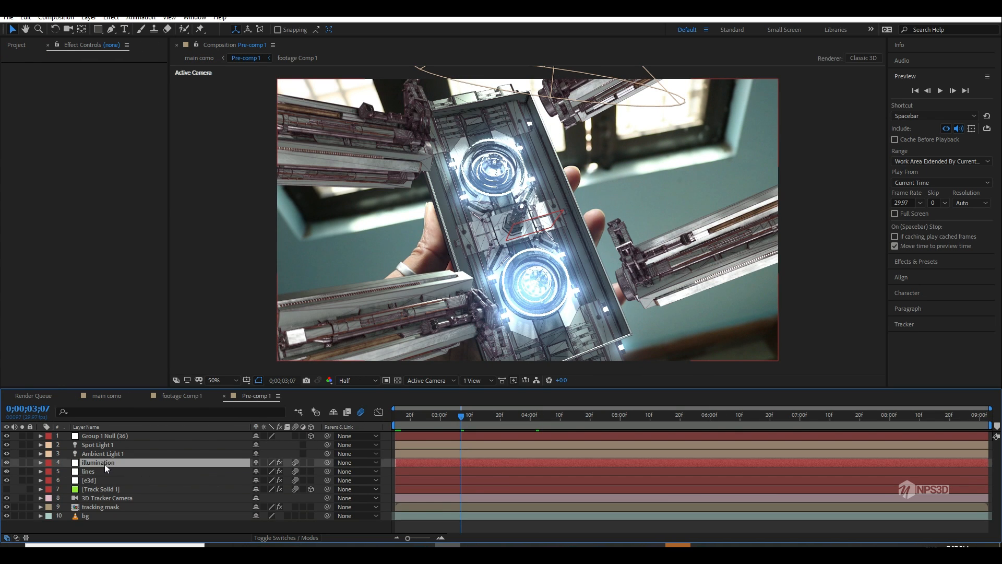
pyautogui.click(5, 75)
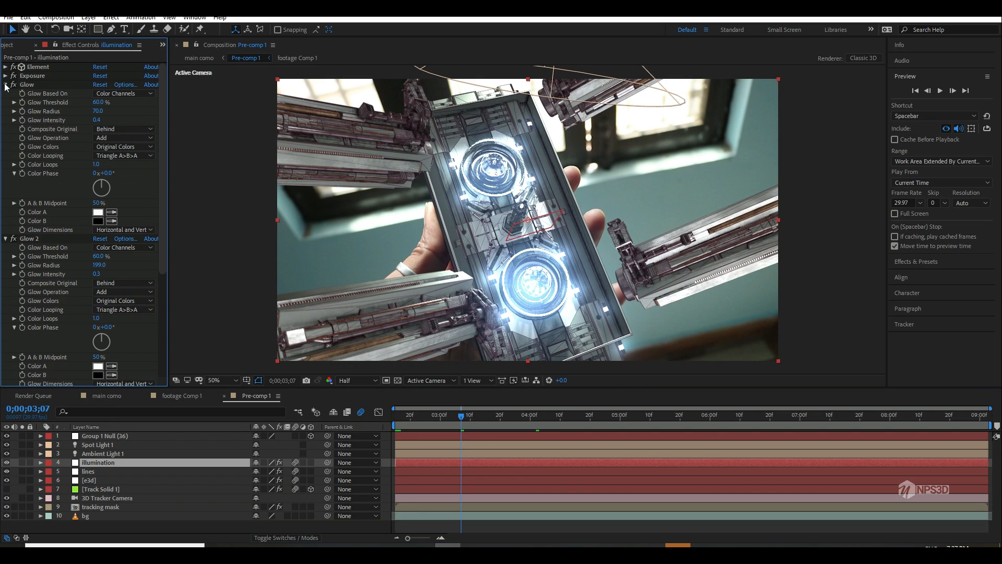
pyautogui.click(5, 85)
pyautogui.click(5, 94)
pyautogui.click(5, 102)
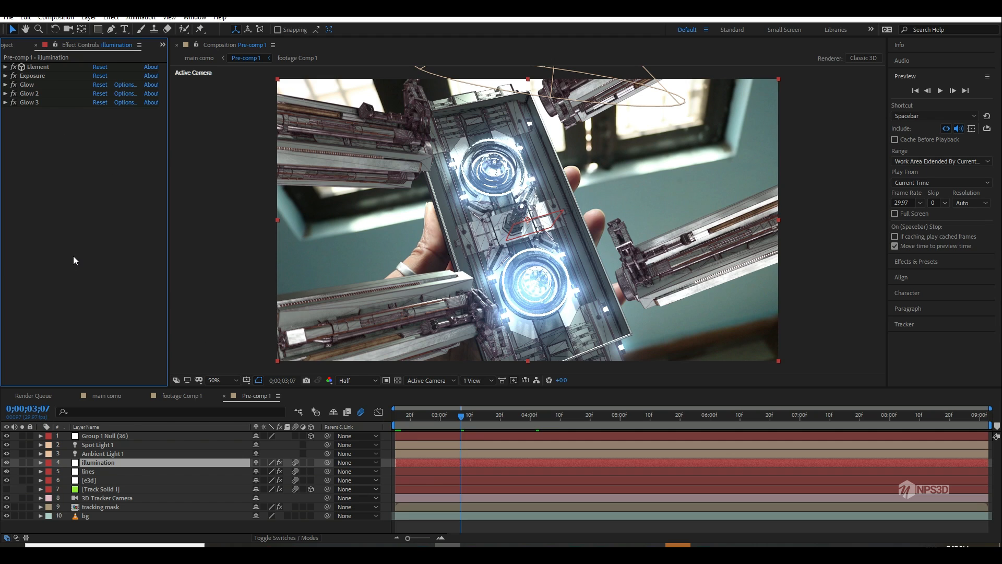
pyautogui.hotkey('ctrl', 'space')
pyautogui.write('hu')
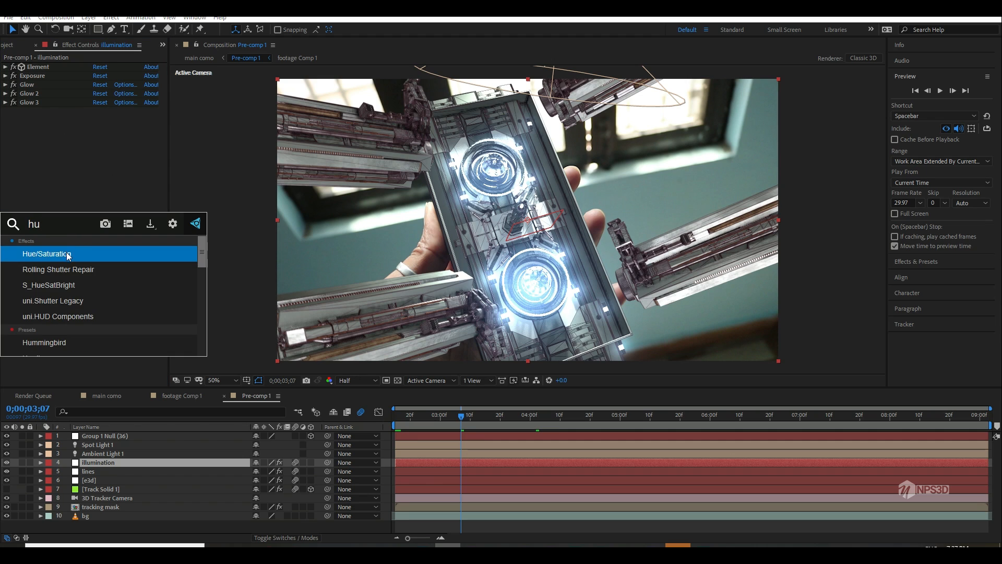
pyautogui.click(70, 255)
pyautogui.moveTo(110, 165); pyautogui.dragTo(190, 162)
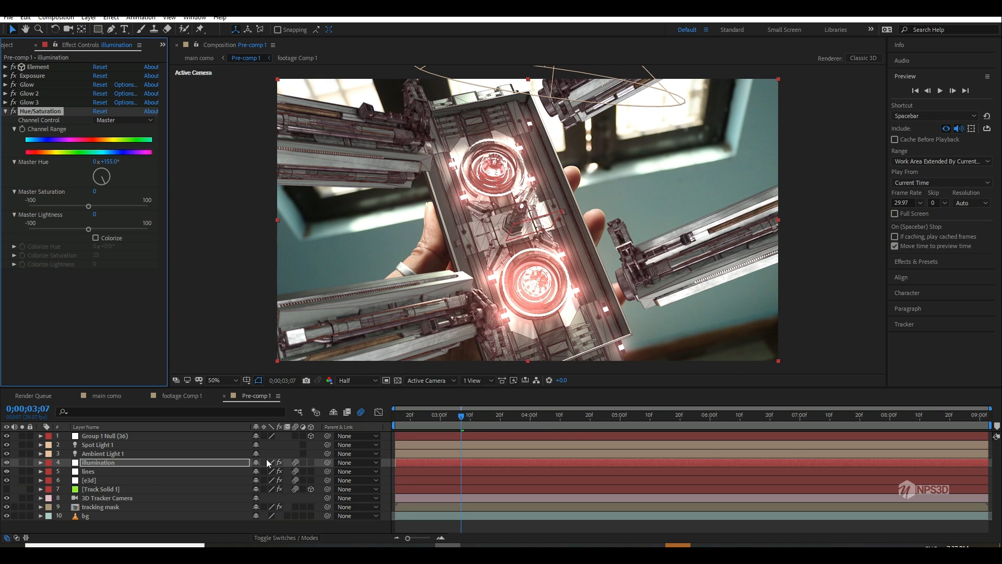
# Step: Review the recolored glow in main como at 0;00;02;15, examining the phone mechanism and arms up close
pyautogui.click(121, 391)
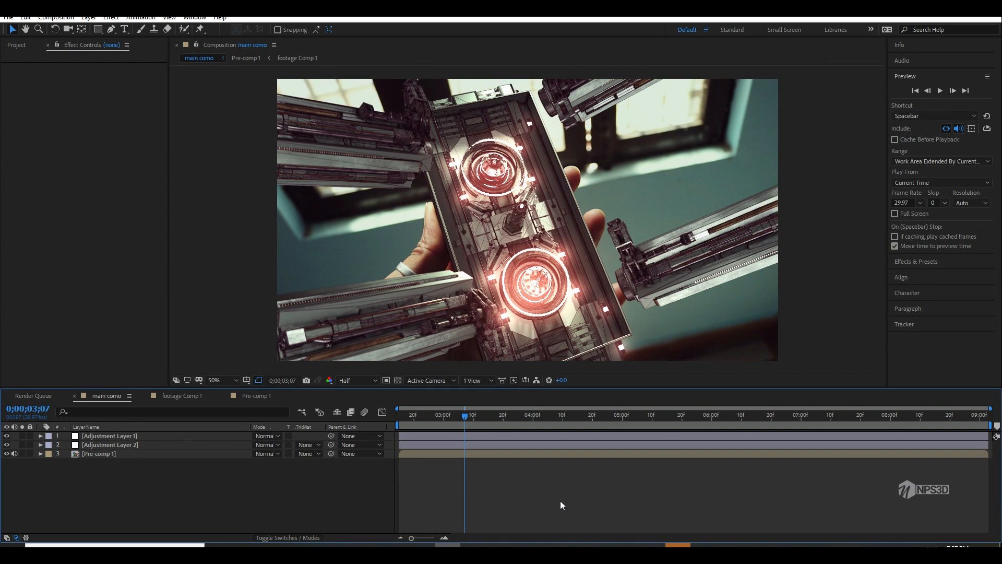
pyautogui.moveTo(449, 417); pyautogui.dragTo(297, 427)
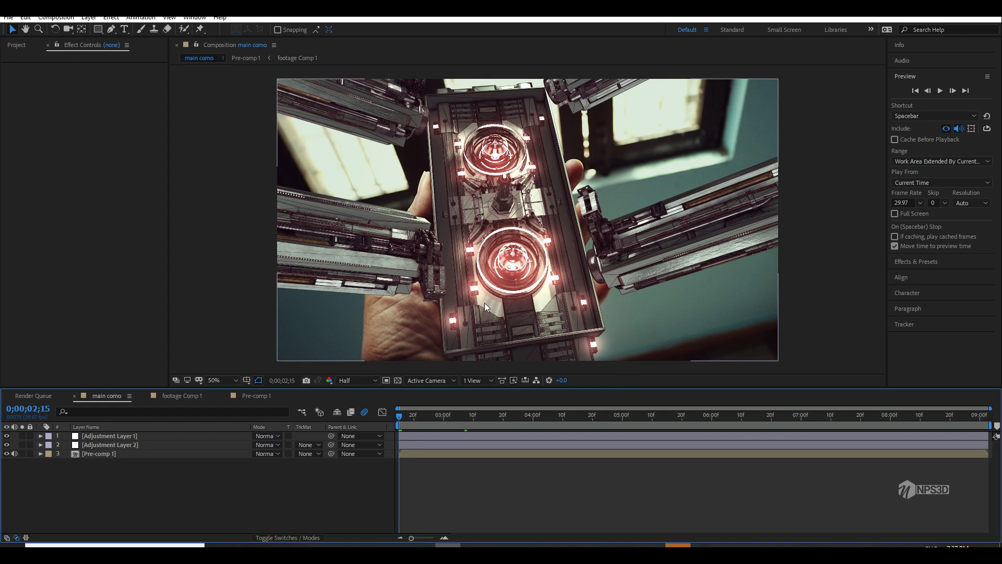
pyautogui.scroll(3, 485, 303)
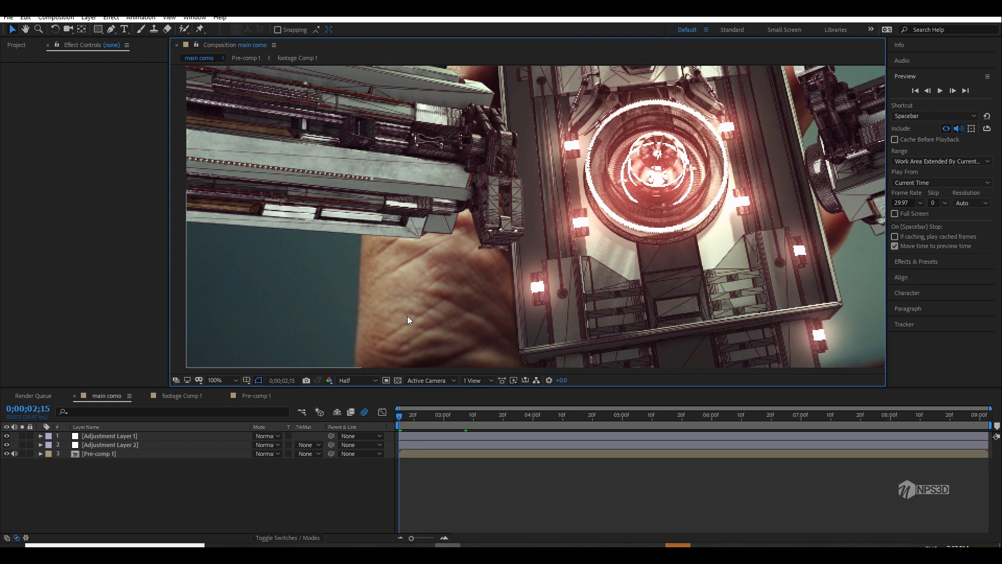
pyautogui.moveTo(427, 268); pyautogui.dragTo(420, 356)
pyautogui.scroll(-1, 479, 272)
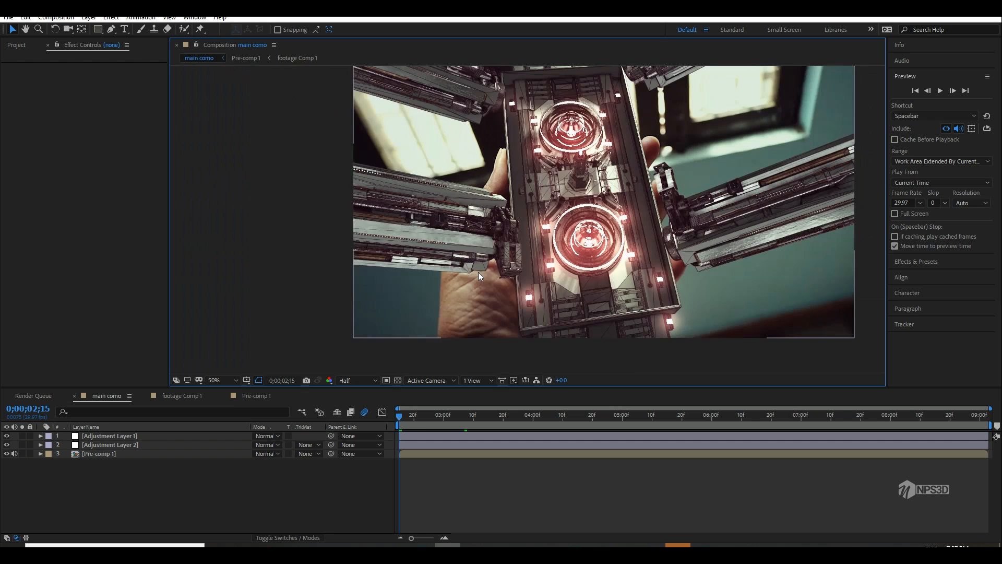
pyautogui.scroll(1, 478, 271)
# Step: In the e3d layer's Element output settings, set supersampling to 2, enable enhanced multisampling and set FXAA smoothing to 2
pyautogui.click(181, 396)
pyautogui.click(255, 395)
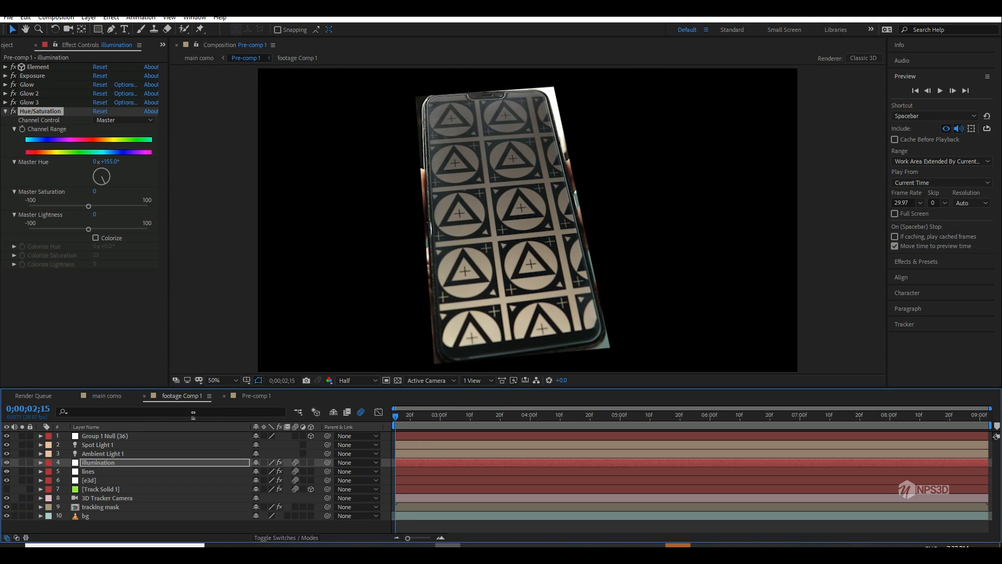
pyautogui.click(96, 480)
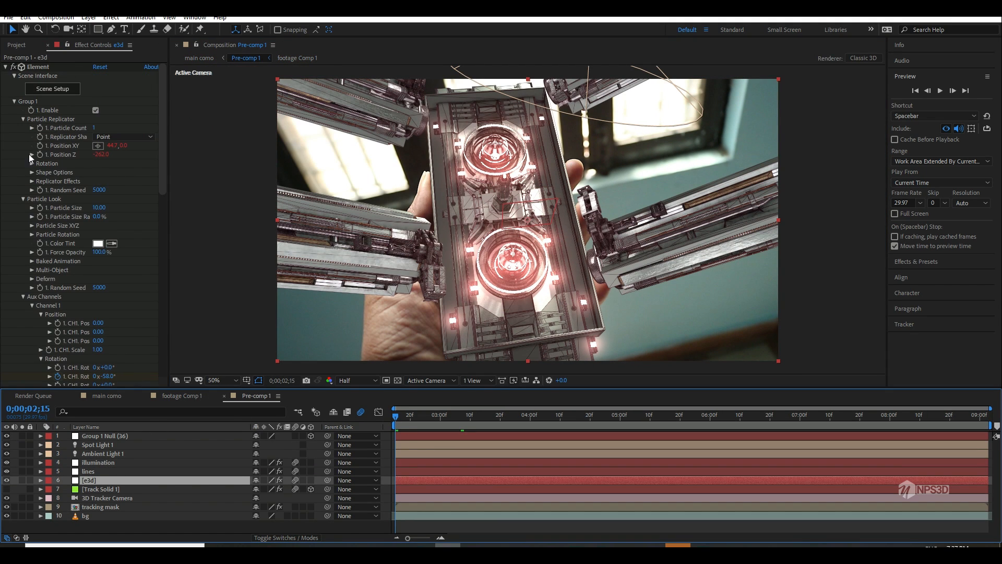
pyautogui.click(14, 101)
pyautogui.click(14, 181)
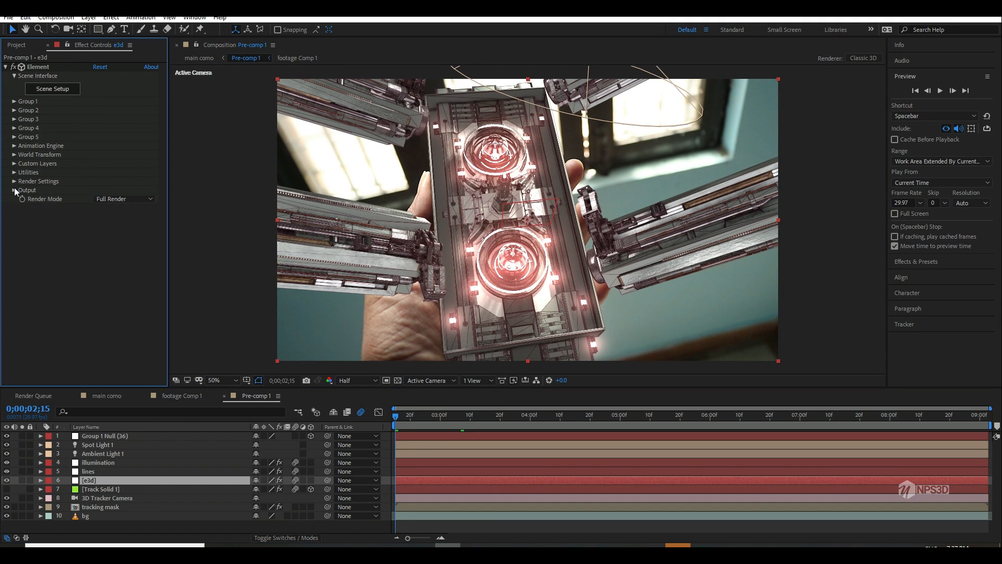
pyautogui.click(14, 190)
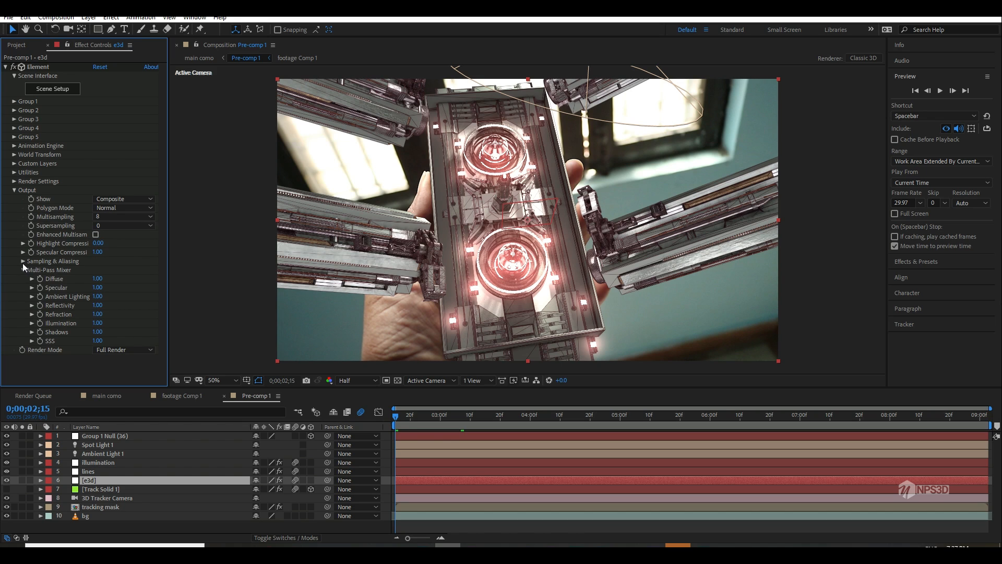
pyautogui.click(114, 225)
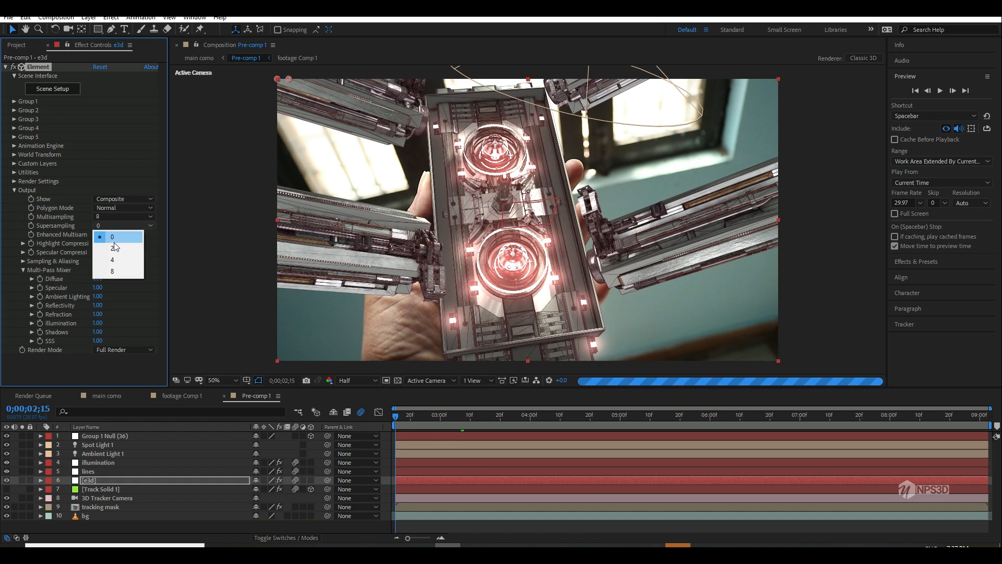
pyautogui.click(112, 248)
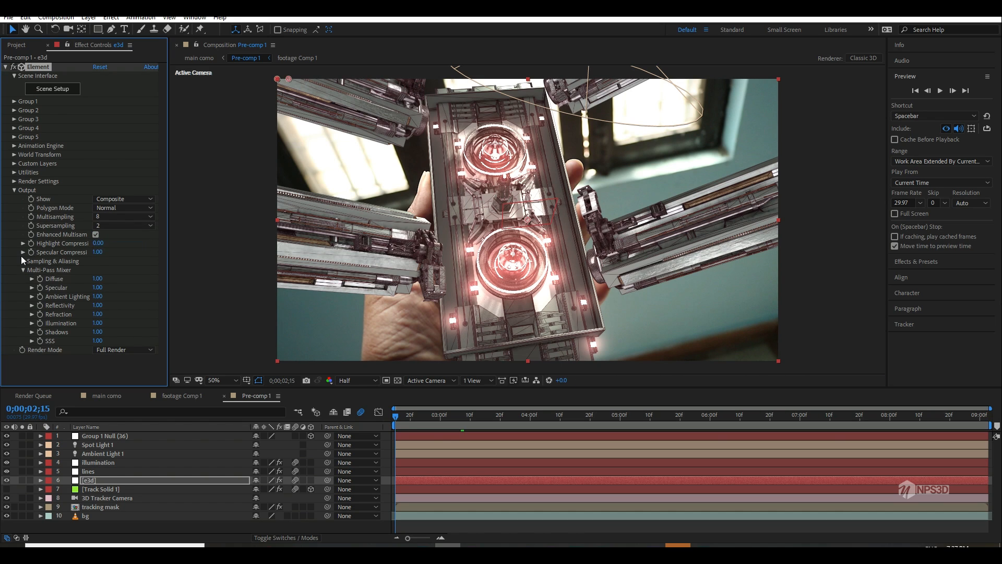
pyautogui.click(23, 261)
pyautogui.click(95, 269)
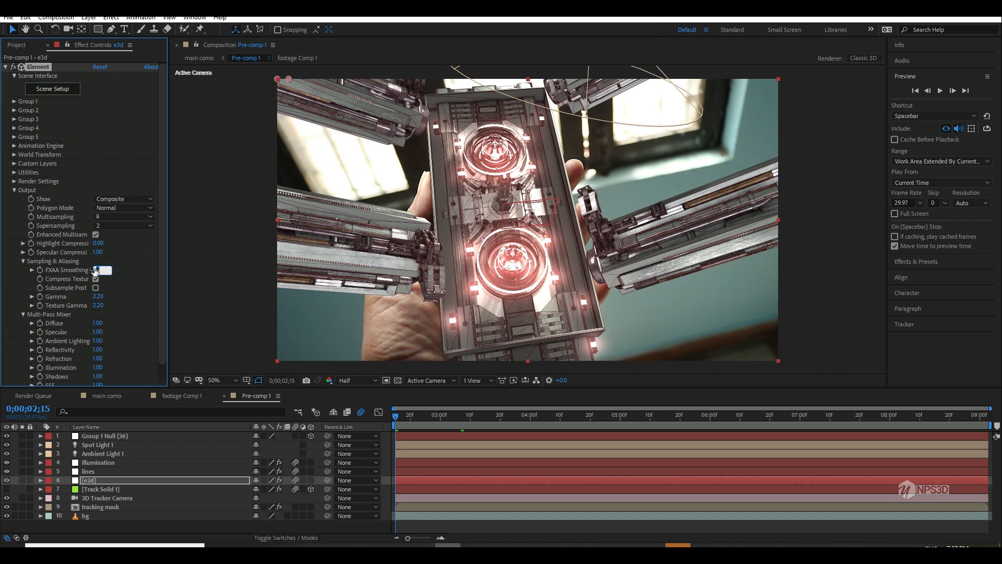
pyautogui.write('2')
pyautogui.click(129, 252)
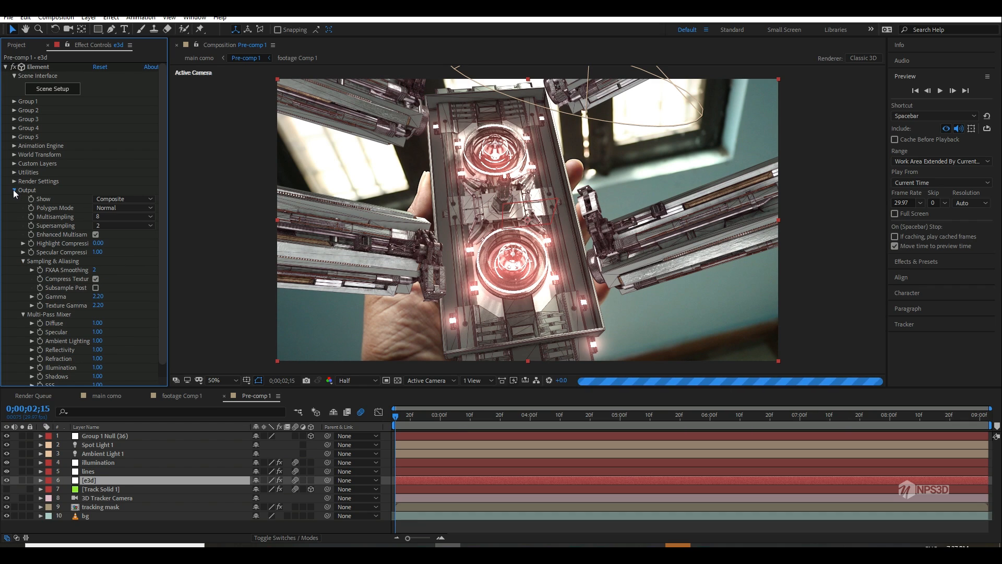
pyautogui.click(14, 190)
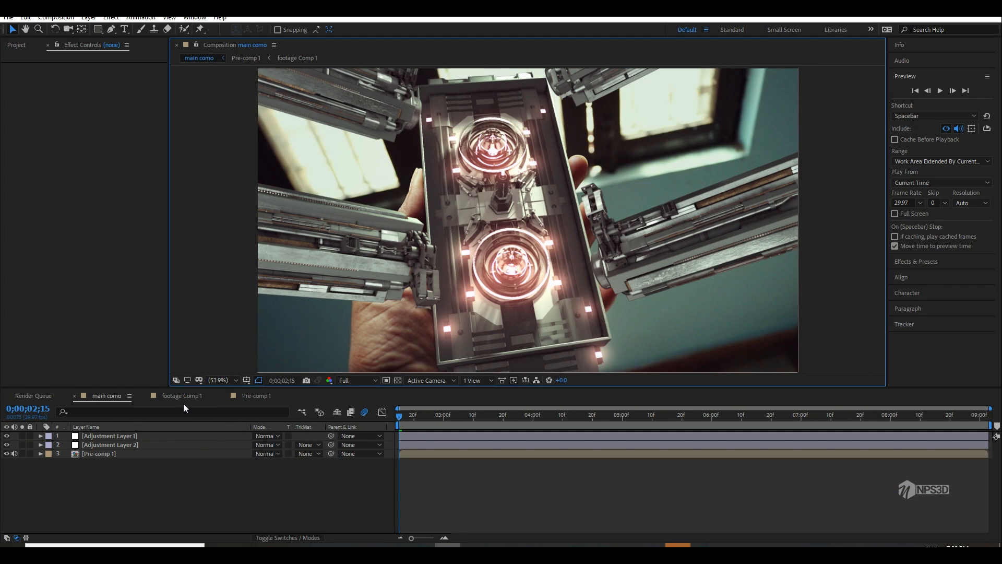
# Step: Compare the main como image with Adjustment Layer 2 hidden and shown
pyautogui.press('/')
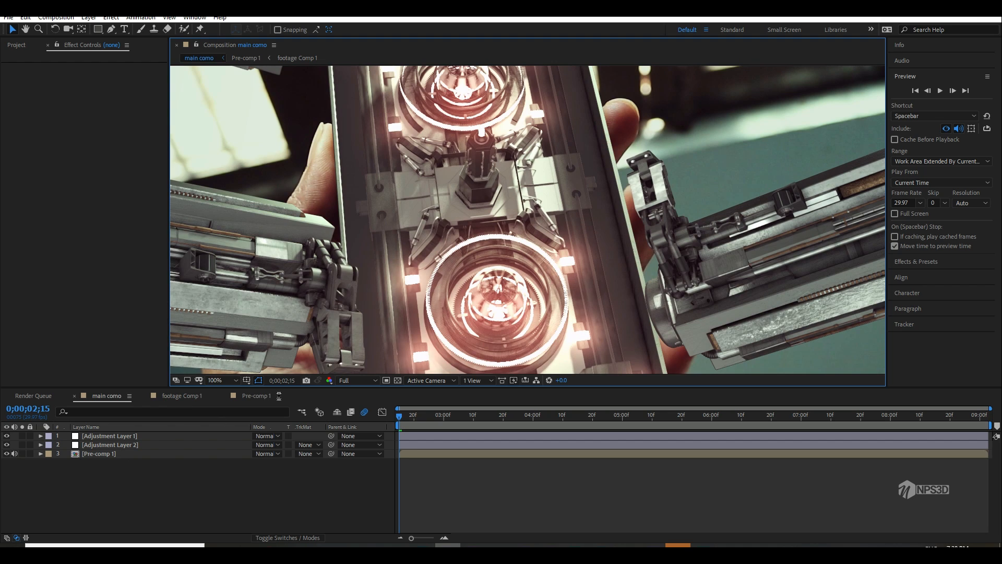
pyautogui.press(',')
pyautogui.click(8, 446)
pyautogui.click(7, 446)
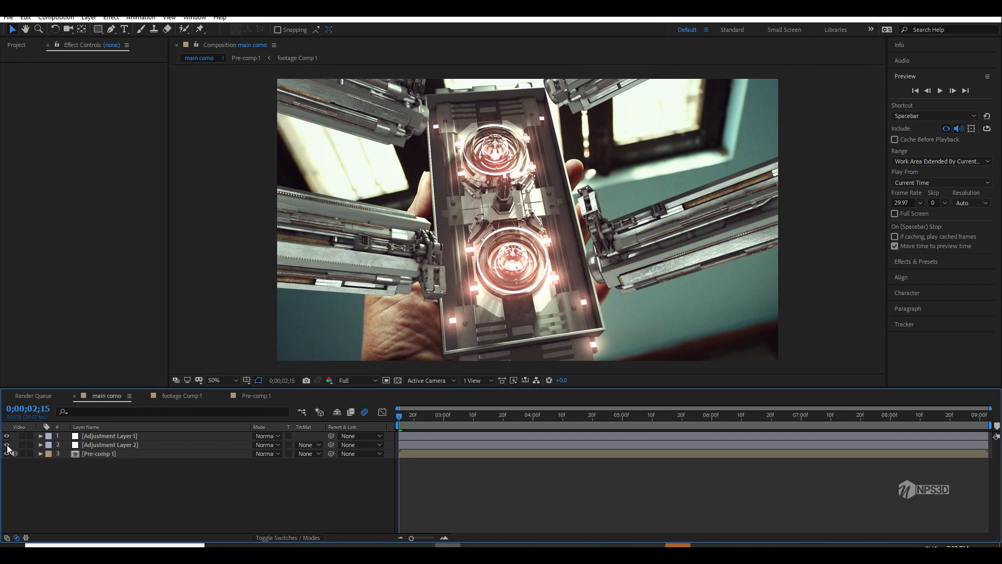
pyautogui.click(7, 444)
pyautogui.click(7, 445)
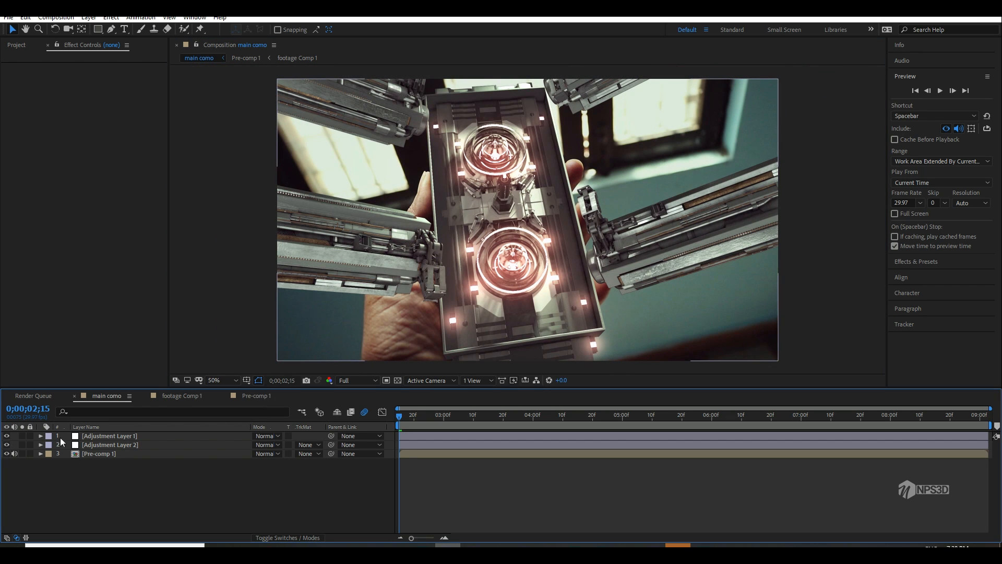
# Step: Try adjusting the opacity of Adjustment Layer 1, keep it at 100%, and deselect the layer
pyautogui.click(93, 436)
pyautogui.press('t')
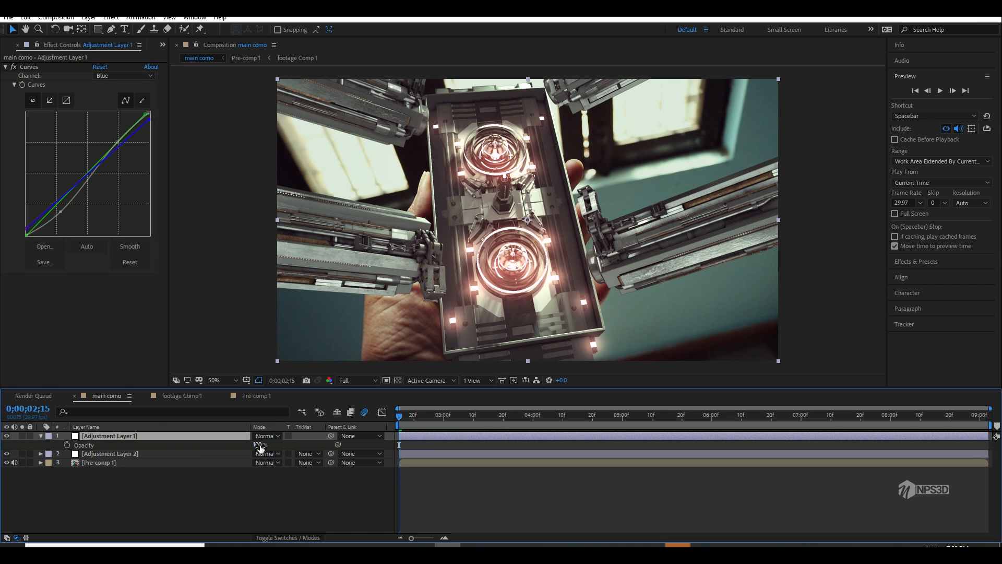
pyautogui.moveTo(260, 447); pyautogui.dragTo(294, 451)
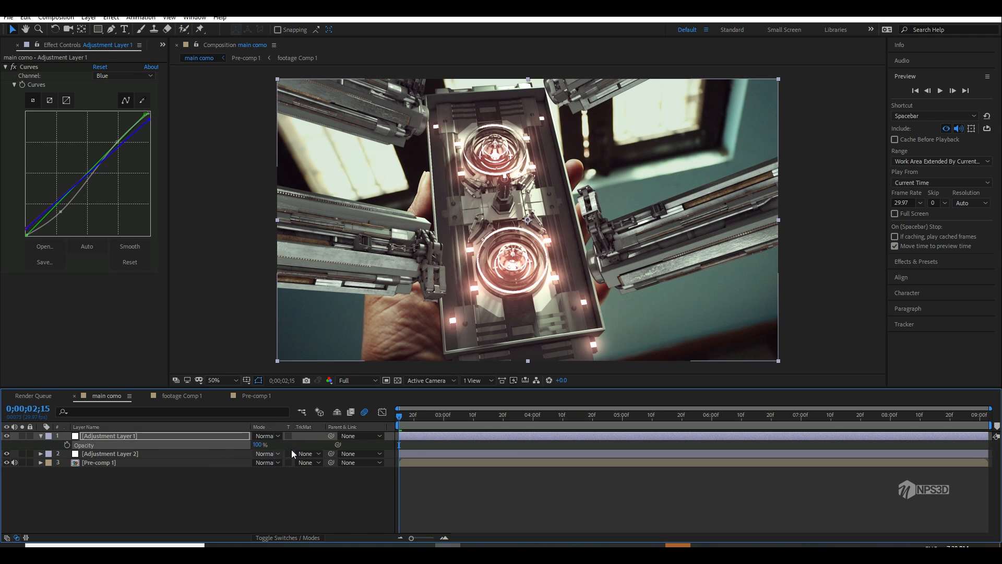
pyautogui.click(41, 436)
pyautogui.click(55, 496)
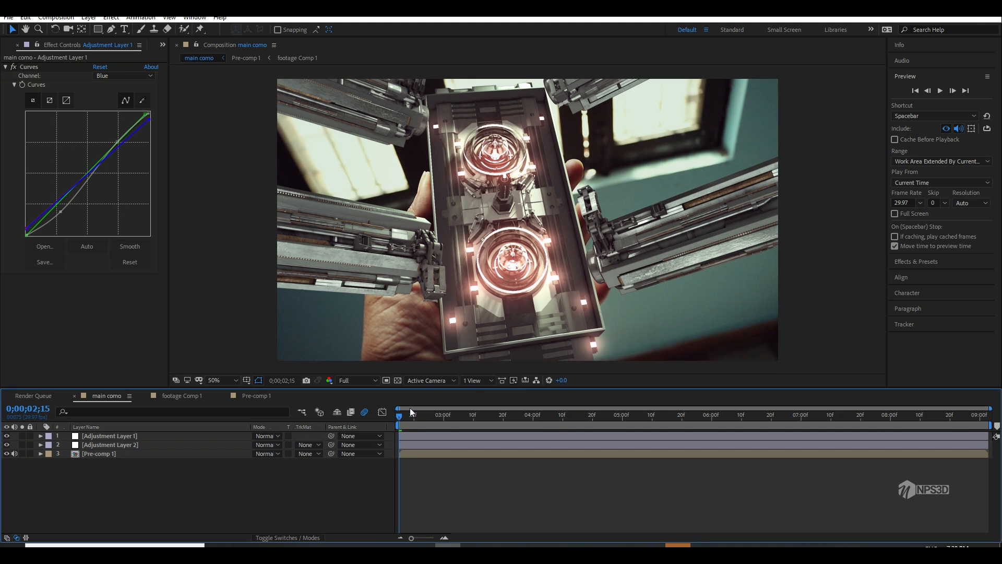
# Step: Return to the nested Pre-comp 1 composition
pyautogui.click(197, 397)
pyautogui.click(252, 398)
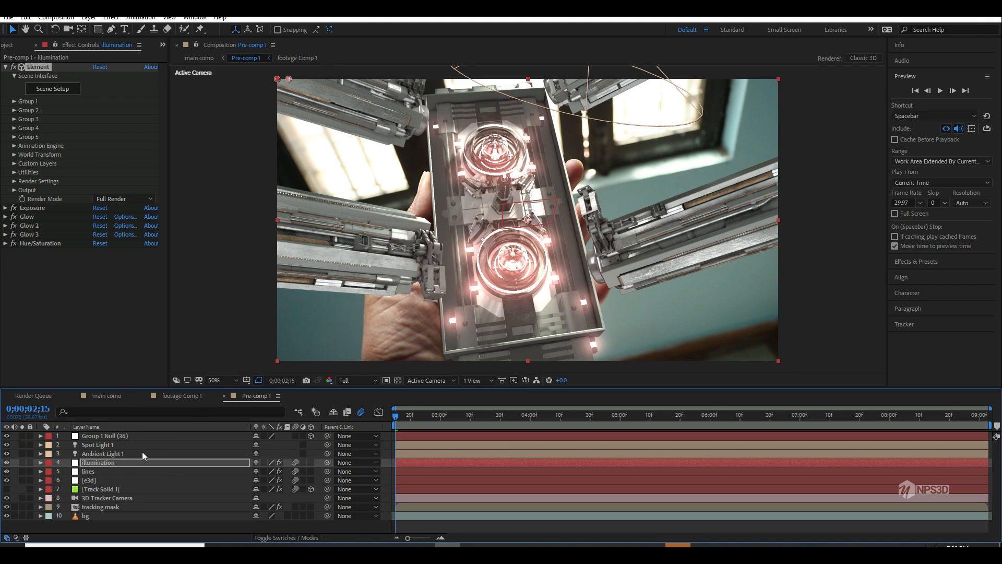
# Step: Try a master hue of +261° in the illumination layer's Hue/Saturation effect
pyautogui.click(5, 244)
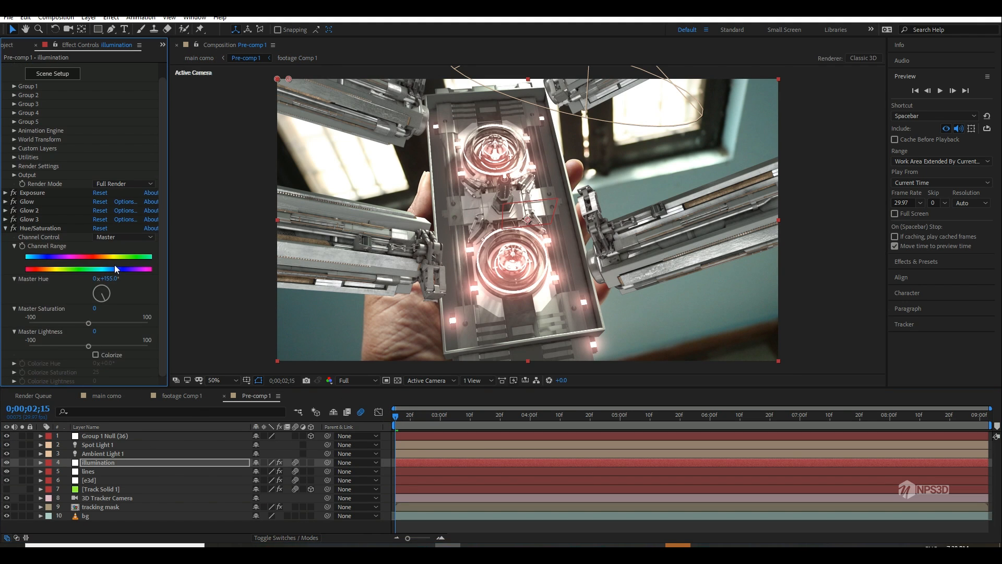
pyautogui.moveTo(111, 282); pyautogui.dragTo(169, 284)
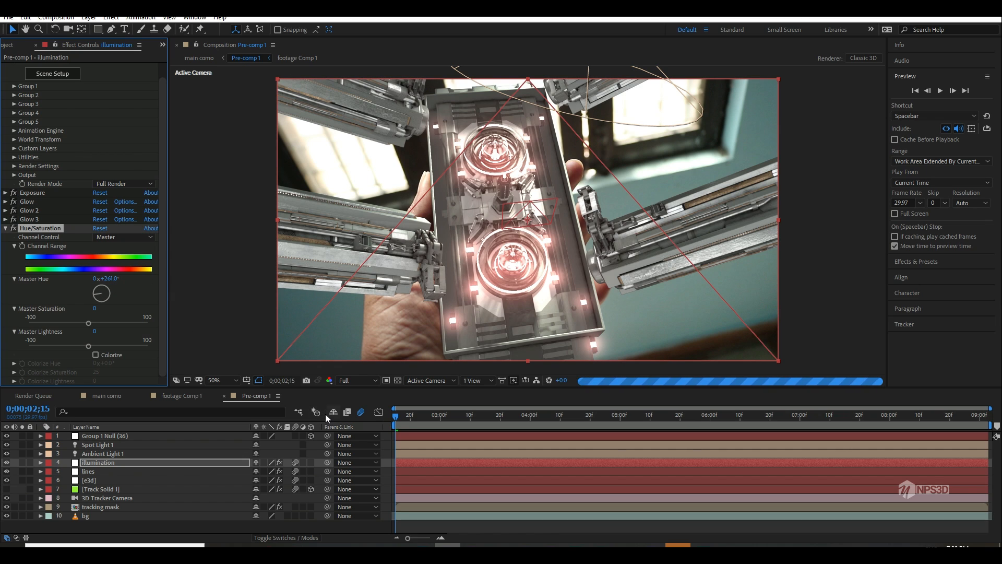
pyautogui.click(360, 412)
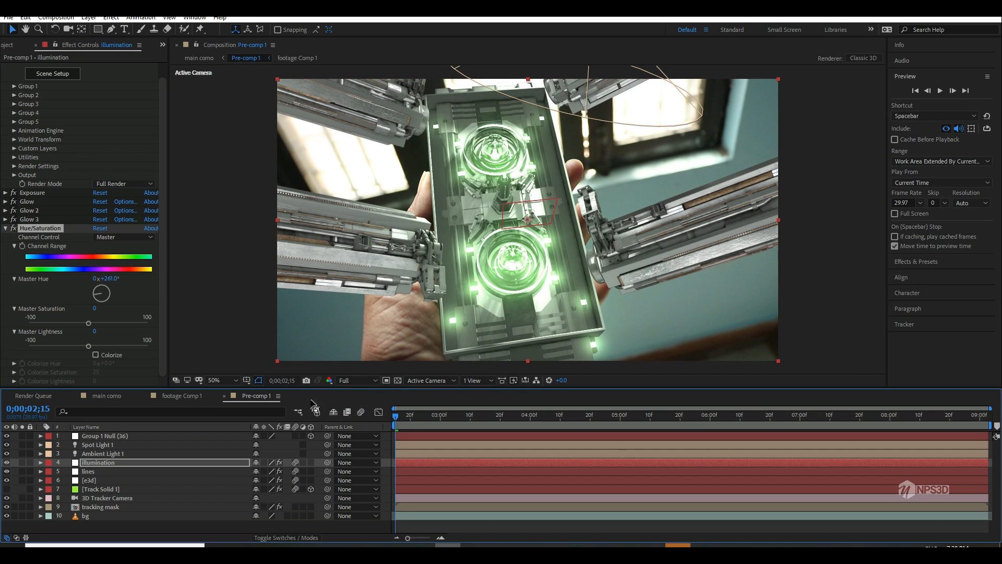
# Step: Set the illumination layer's Hue/Saturation master hue to 0° and raise its master saturation to 66
pyautogui.moveTo(114, 284)
pyautogui.mouseDown()
pyautogui.moveTo(140, 279)
pyautogui.moveTo(115, 282)
pyautogui.mouseUp()
pyautogui.click(115, 283)
pyautogui.write('0')
pyautogui.click(132, 290)
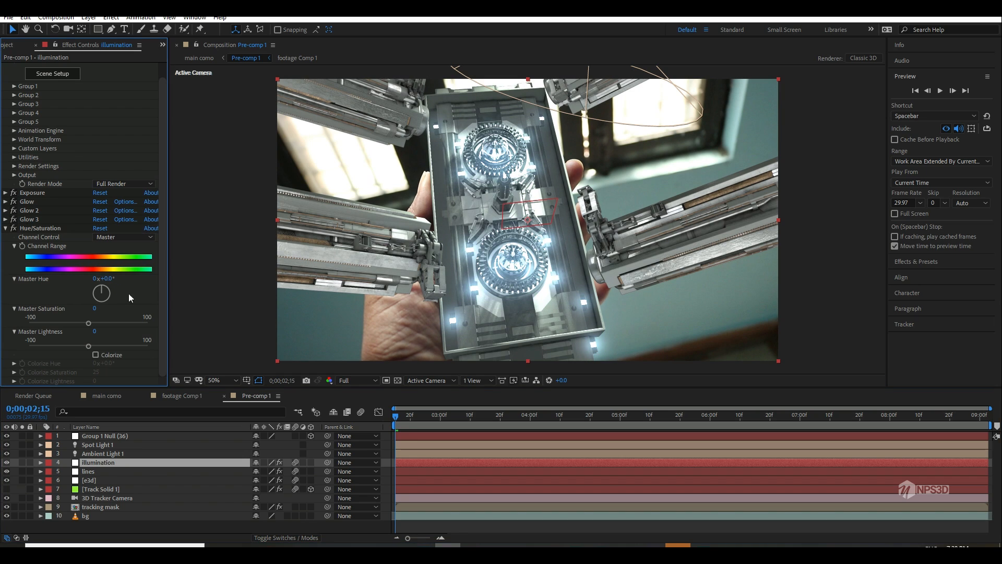
pyautogui.click(111, 323)
pyautogui.click(128, 324)
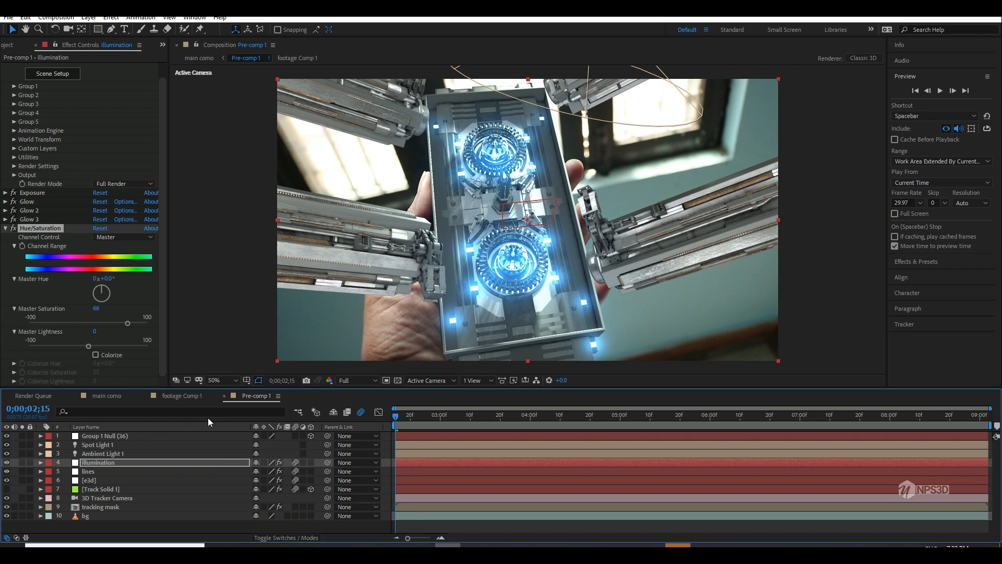
# Step: Inspect the blue glow in the graded main como composition and return to Pre-comp 1
pyautogui.click(102, 397)
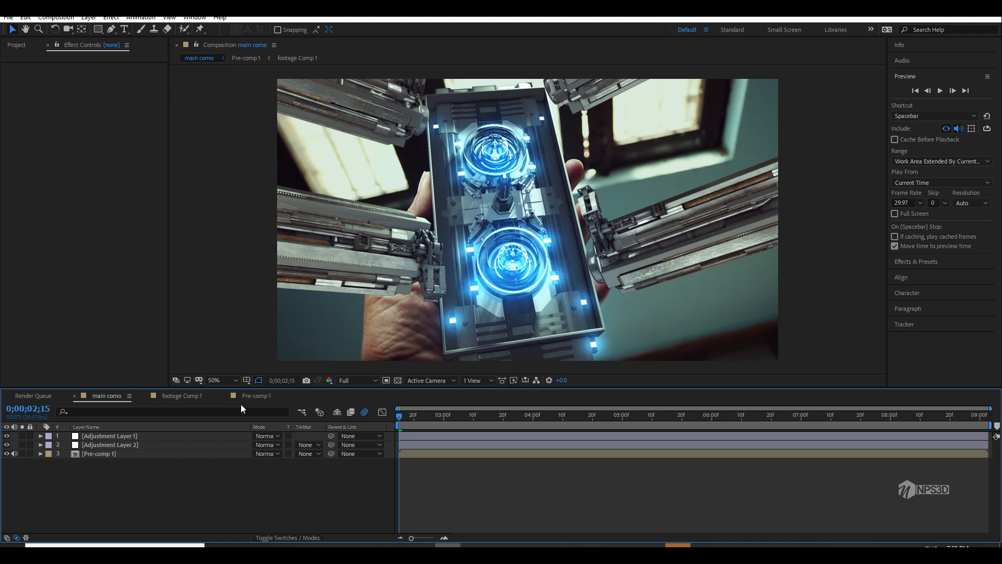
pyautogui.scroll(-1, 528, 273)
pyautogui.scroll(-1, 527, 273)
pyautogui.scroll(1, 528, 273)
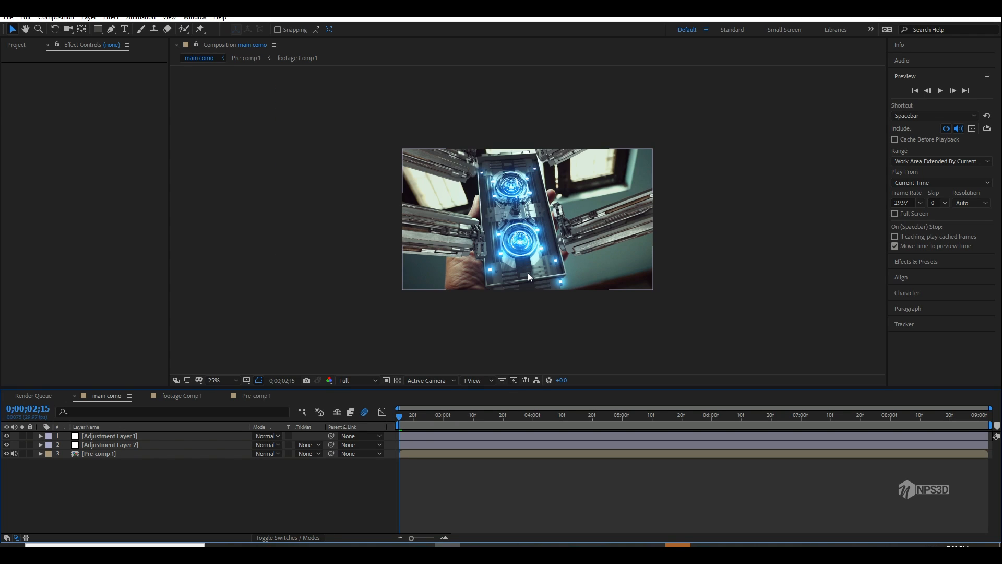
pyautogui.scroll(1, 527, 273)
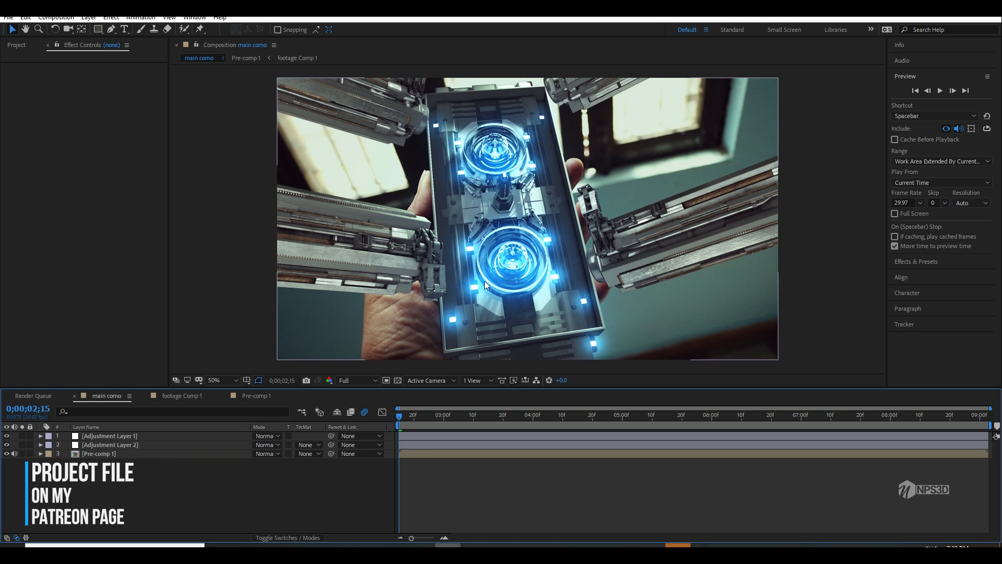
pyautogui.moveTo(518, 248)
pyautogui.mouseDown()
pyautogui.moveTo(522, 271)
pyautogui.moveTo(513, 260)
pyautogui.mouseUp()
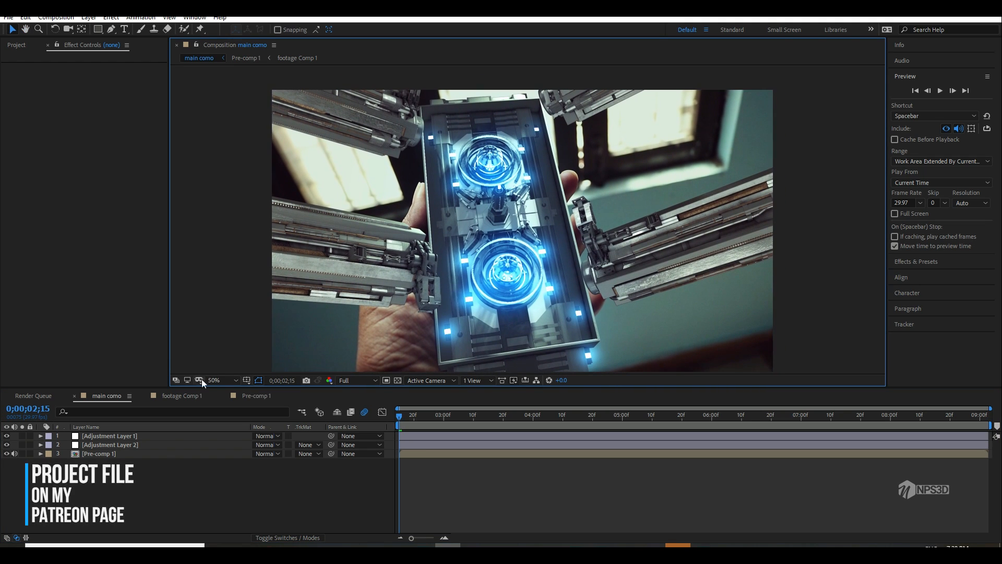
pyautogui.click(190, 395)
pyautogui.click(256, 396)
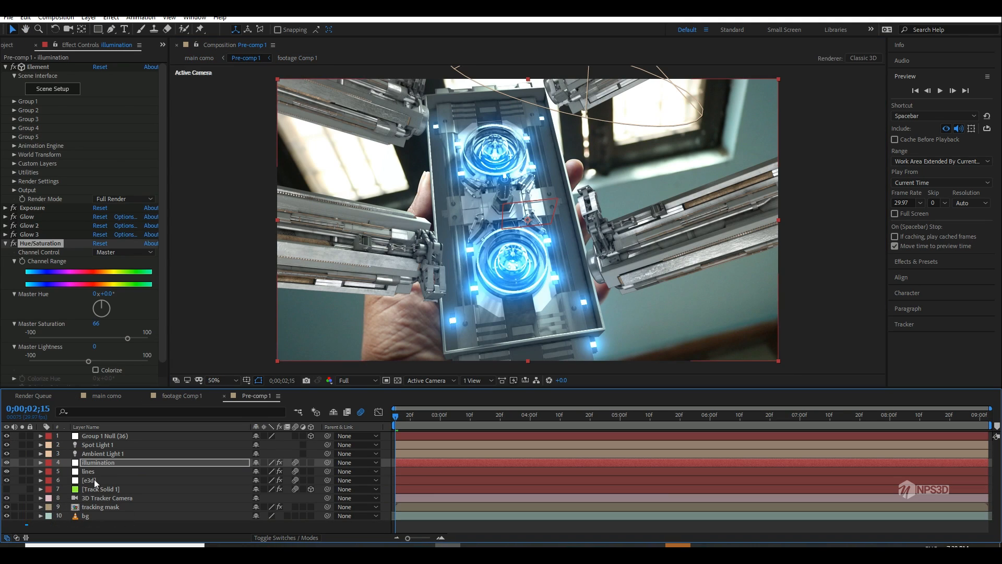
# Step: Try a shadow darkness of 300% for Spot Light 1
pyautogui.doubleClick(104, 442)
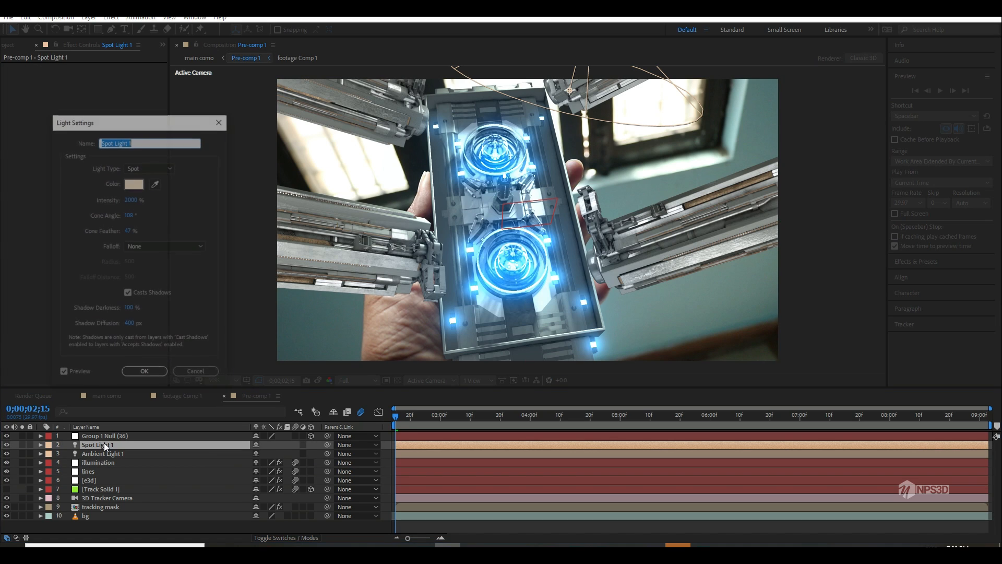
pyautogui.click(129, 309)
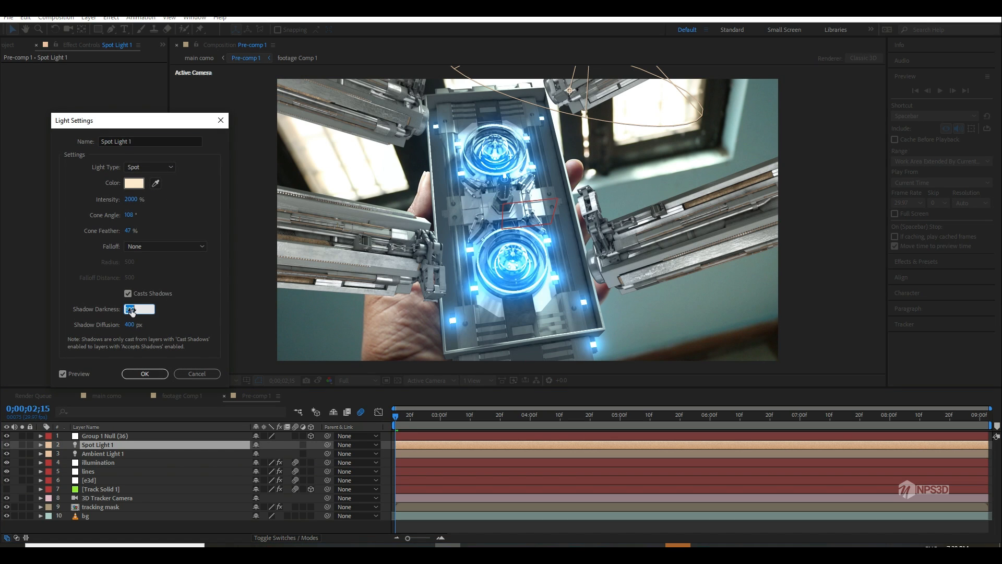
pyautogui.write('300')
pyautogui.click(148, 371)
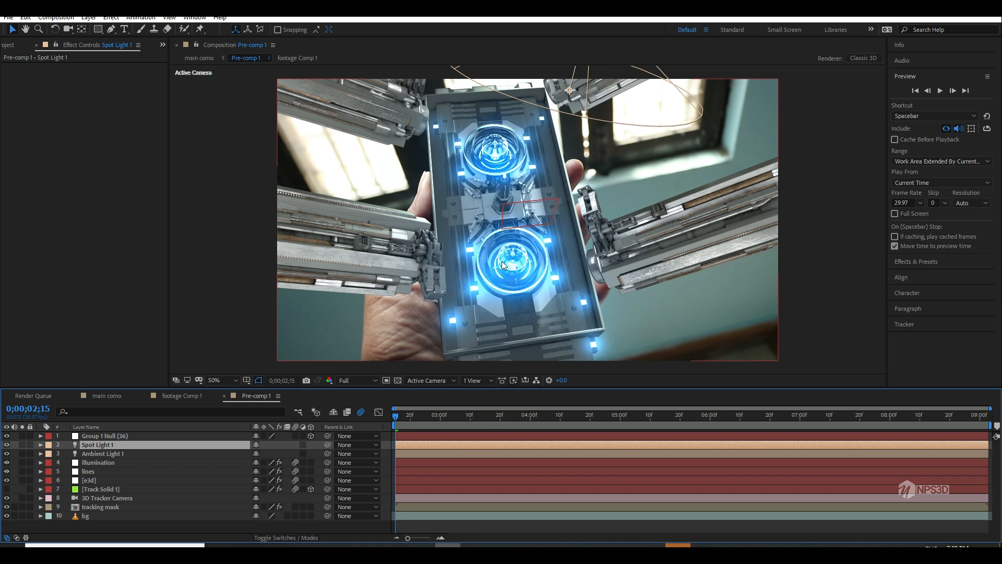
pyautogui.scroll(-2, 502, 269)
pyautogui.scroll(2, 502, 269)
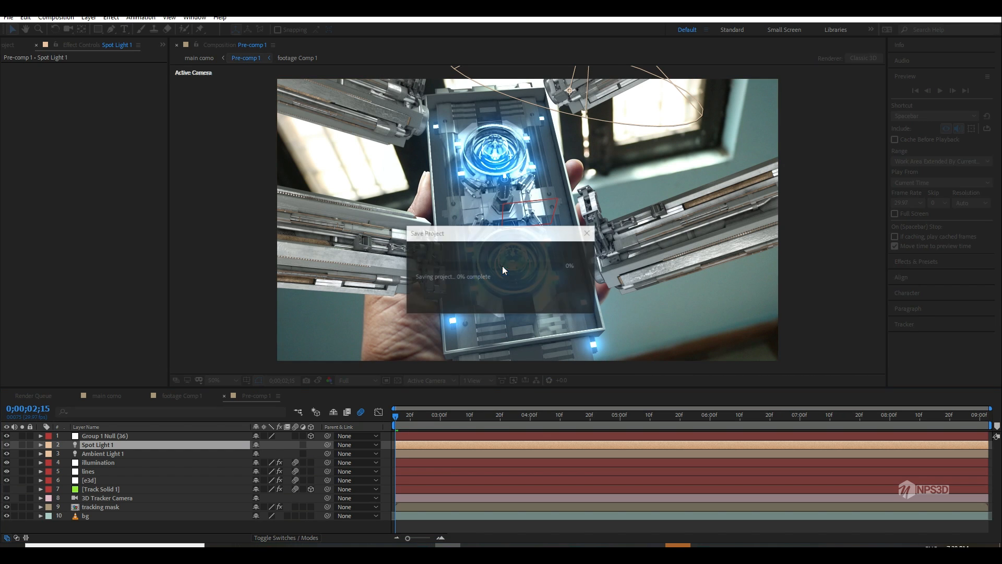
# Step: Set Spot Light 1's shadow darkness to 200% and its shadow diffusion to 45 px
pyautogui.doubleClick(131, 447)
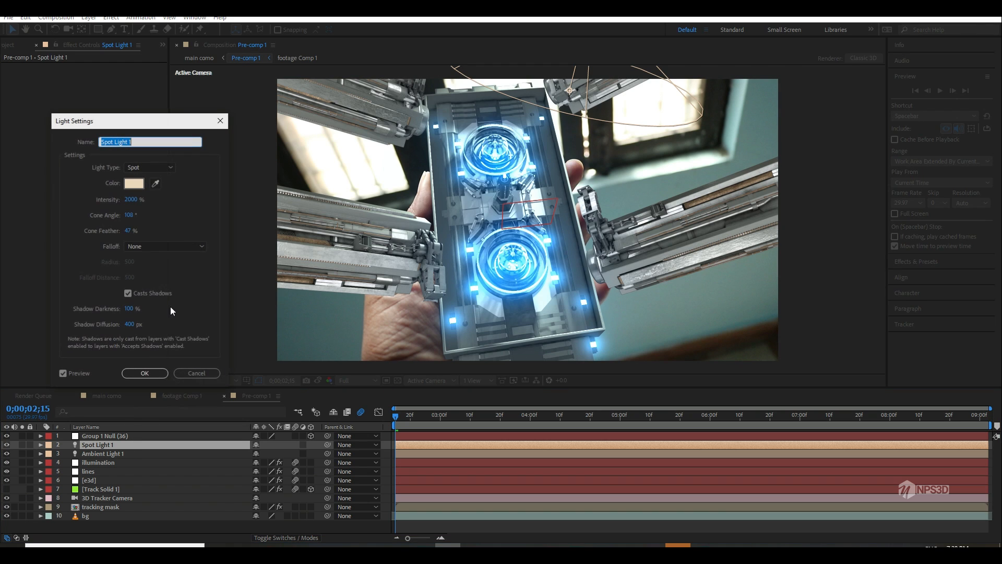
pyautogui.click(133, 308)
pyautogui.write('200')
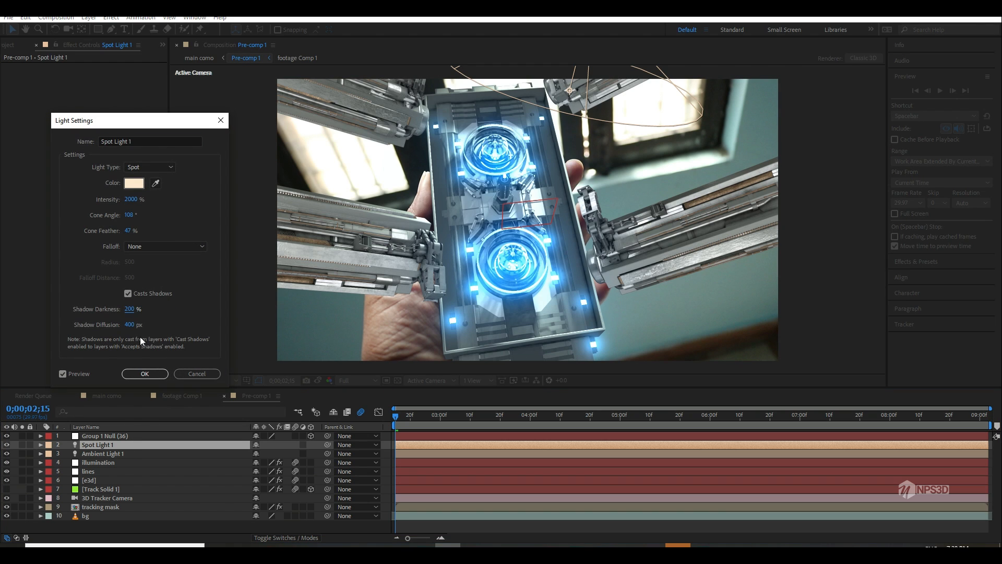
pyautogui.click(140, 324)
pyautogui.write('45')
pyautogui.click(201, 318)
pyautogui.click(138, 374)
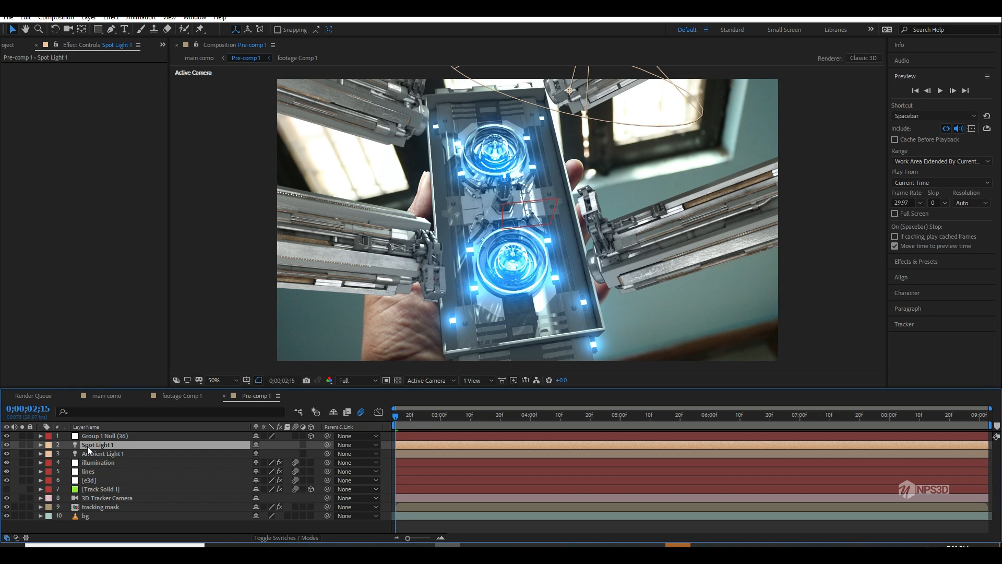
# Step: Play a preview of the main como composition to check the final graded result
pyautogui.click(107, 396)
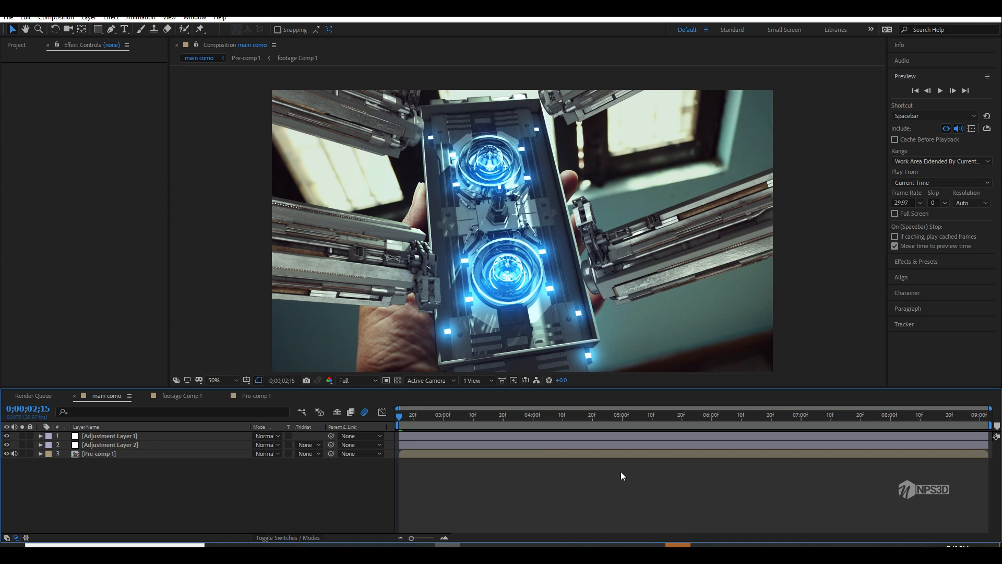
pyautogui.click(942, 90)
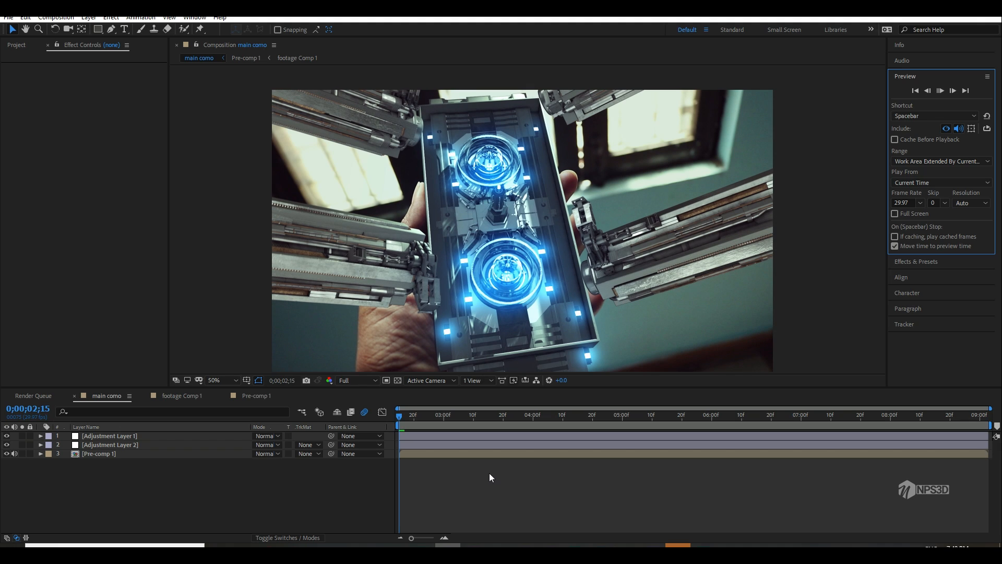
pyautogui.press('space')
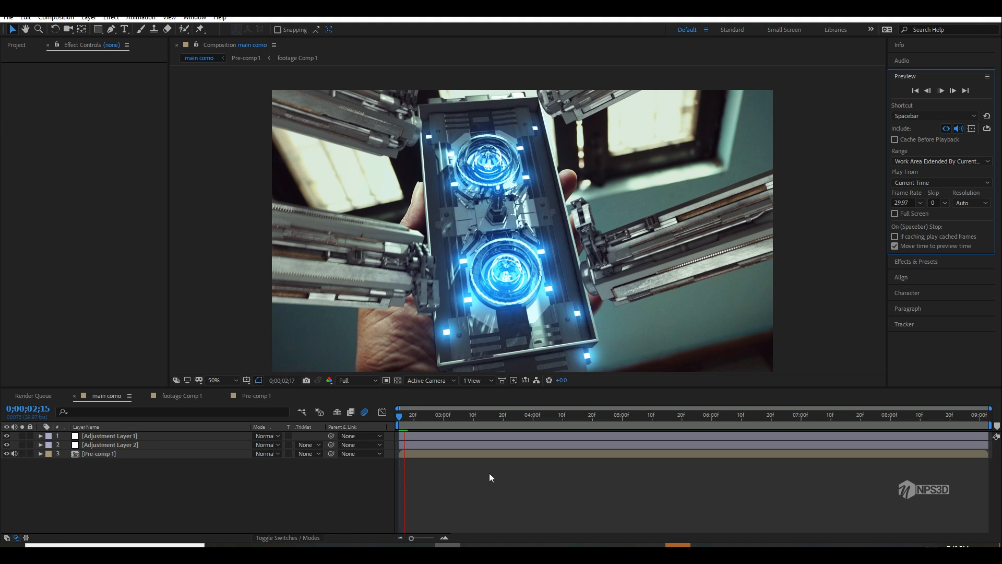